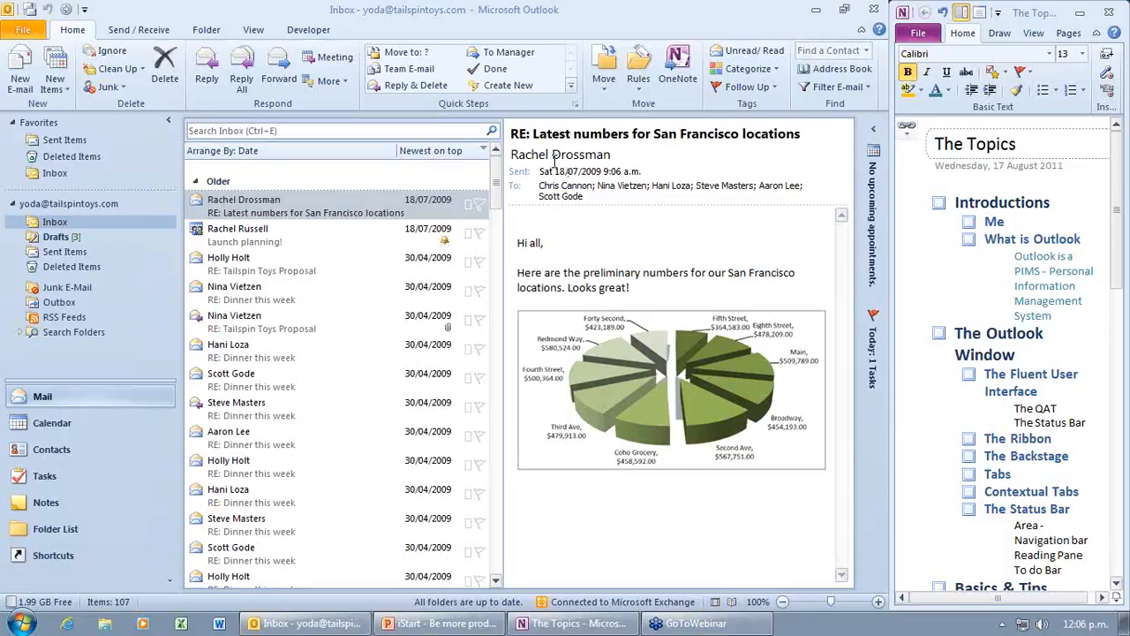
Step: Bring Outlook forward, glance at the File account information page, then return to Home
click(29, 35)
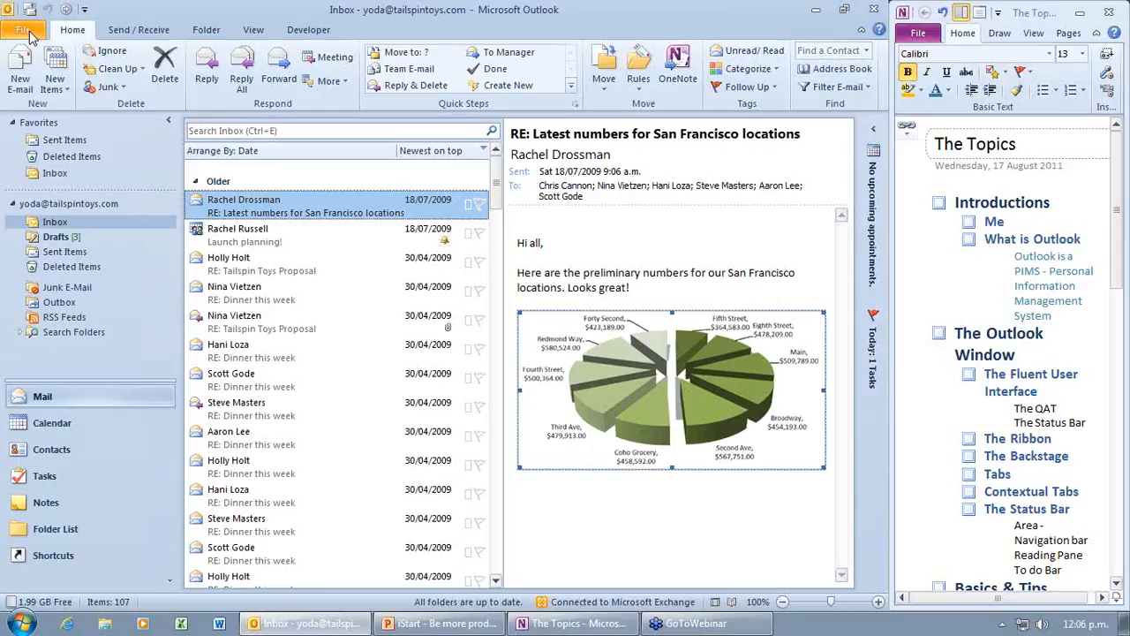
click(27, 32)
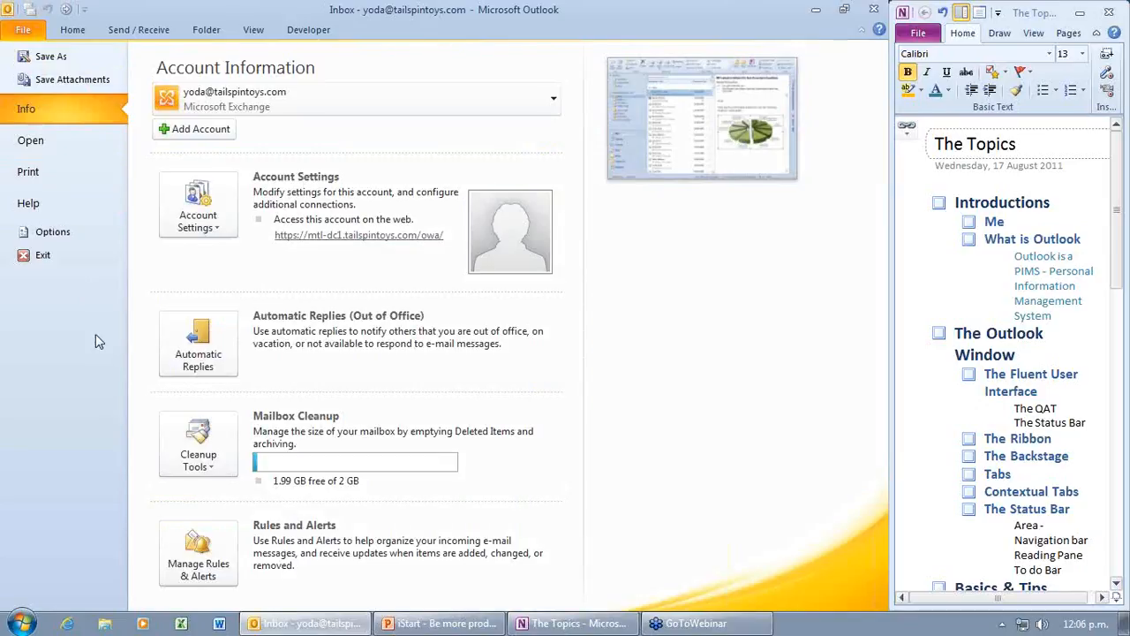
click(74, 32)
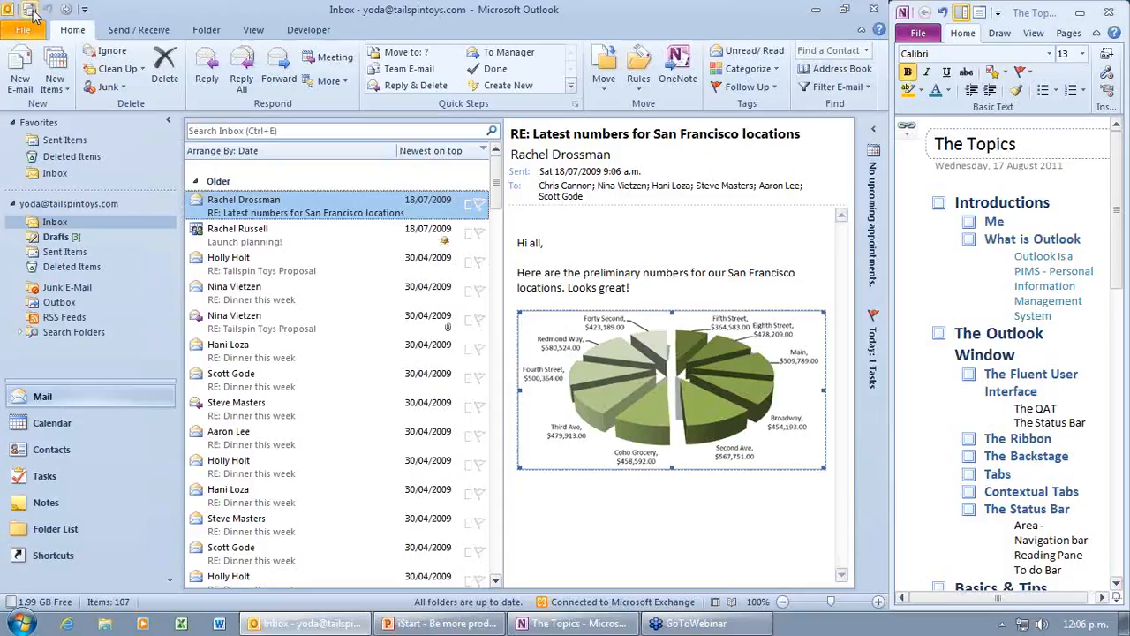
Step: Add Print to the Quick Access Toolbar and open its More Commands customisation page
click(85, 11)
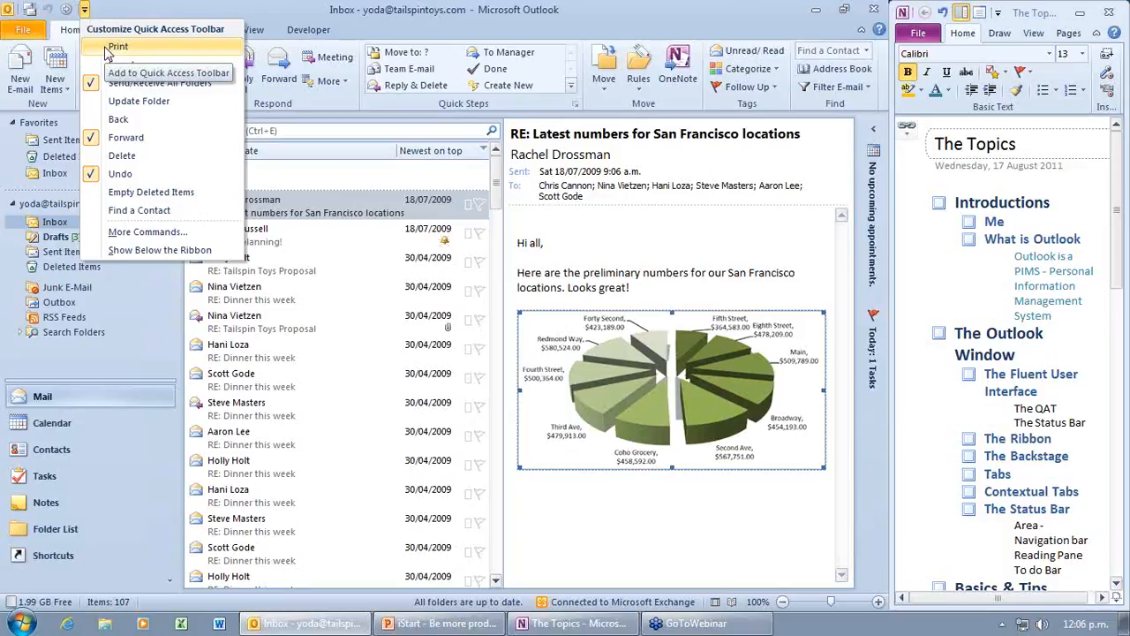
click(105, 49)
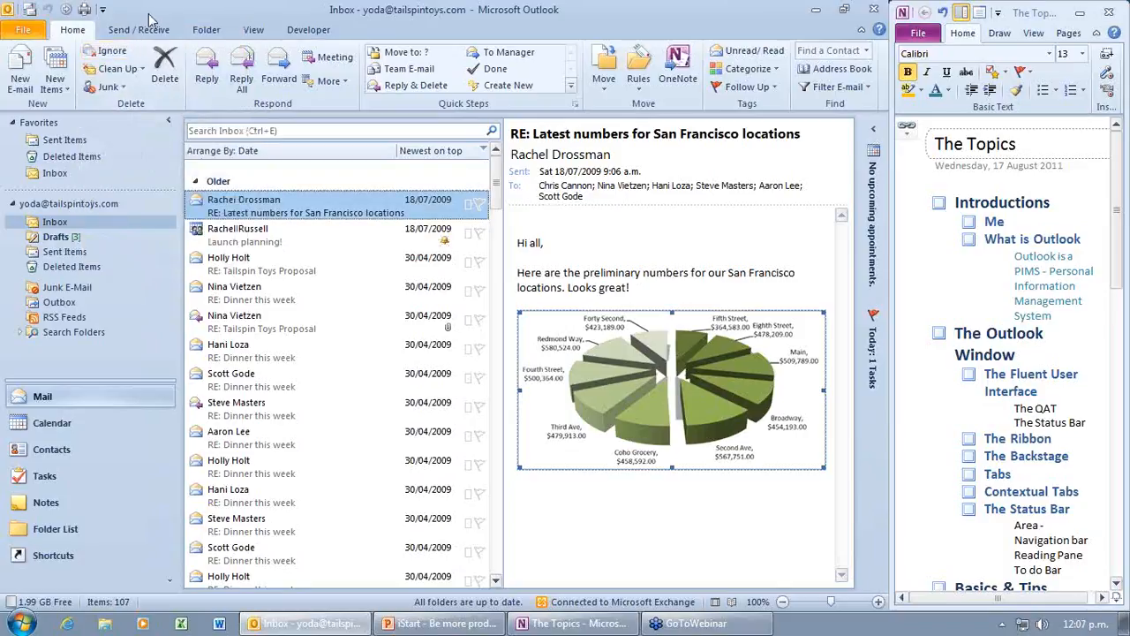
click(103, 10)
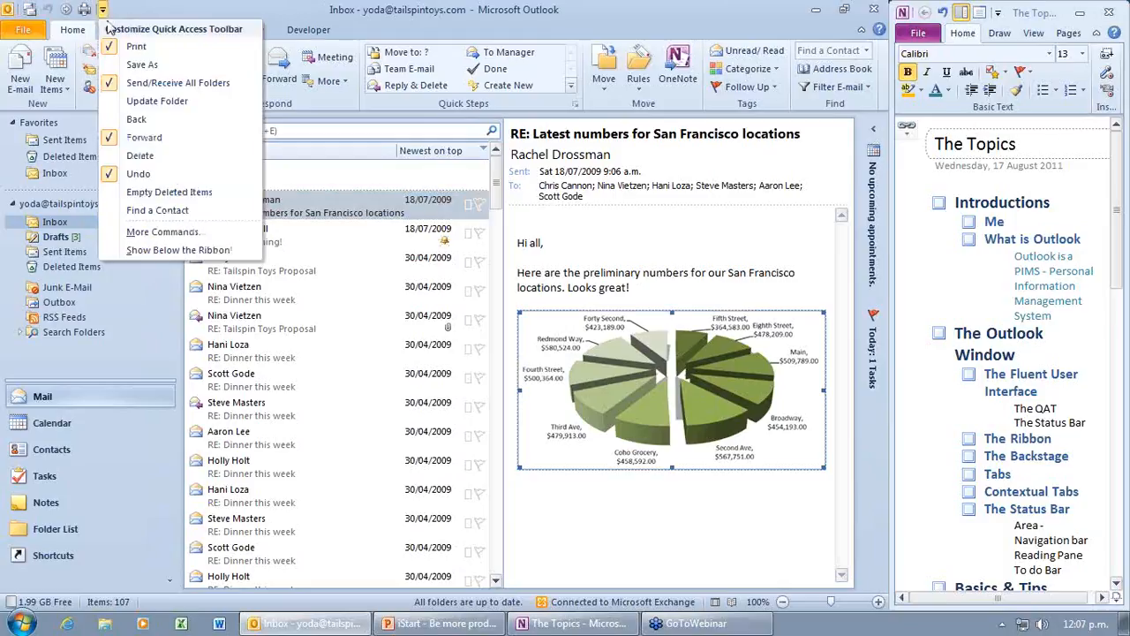
click(191, 233)
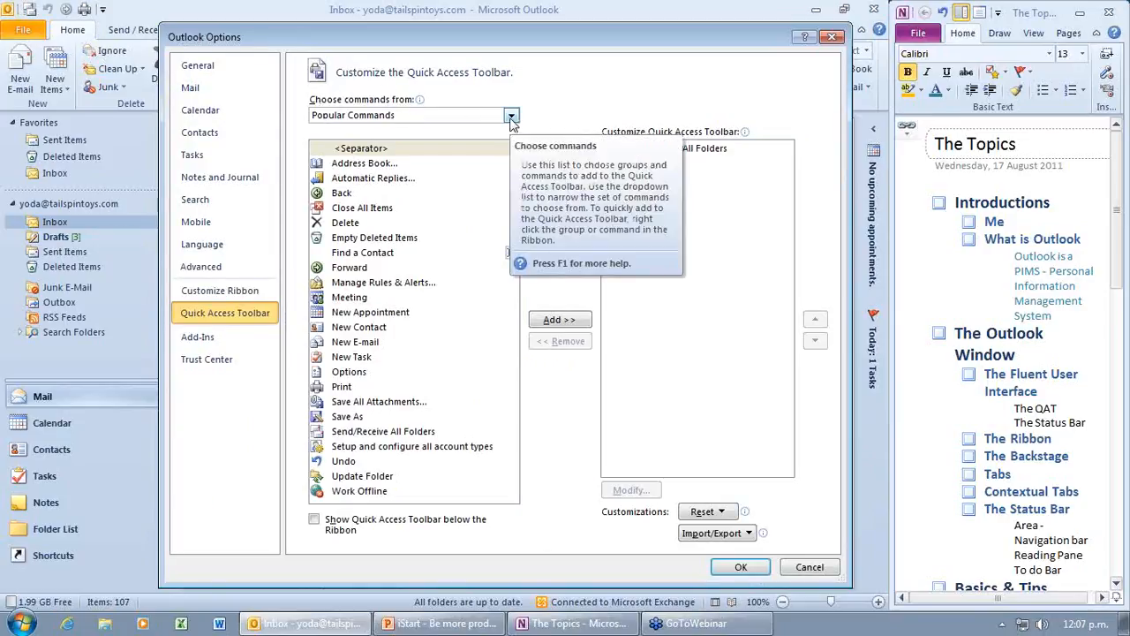
Step: Browse the command sources, then add Update Folder from Popular Commands to the toolbar list
click(511, 117)
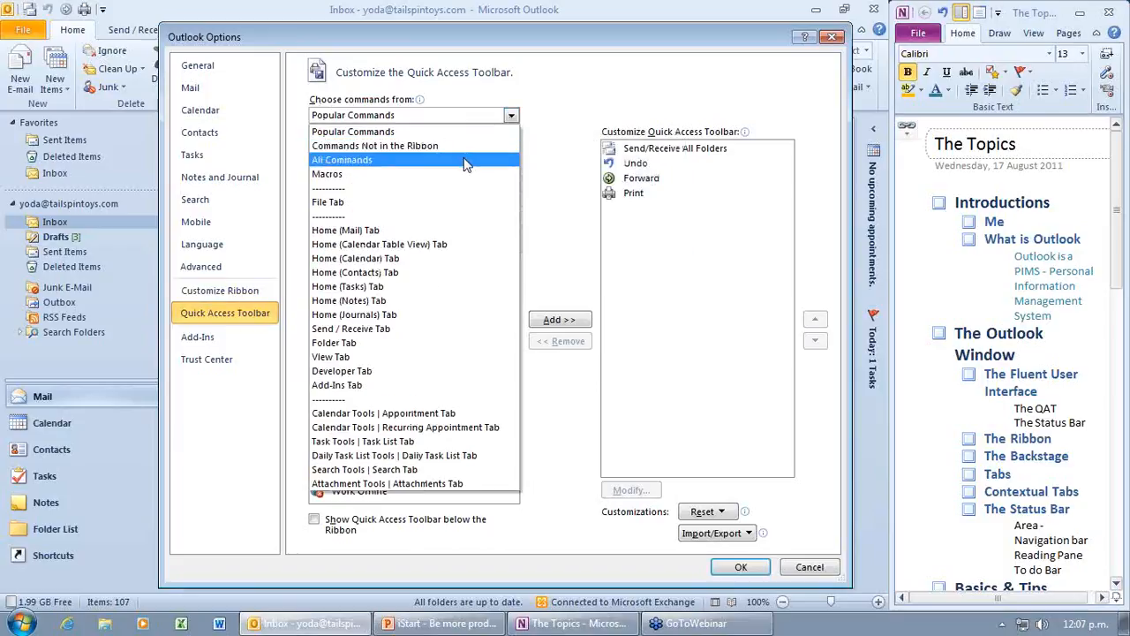
click(466, 163)
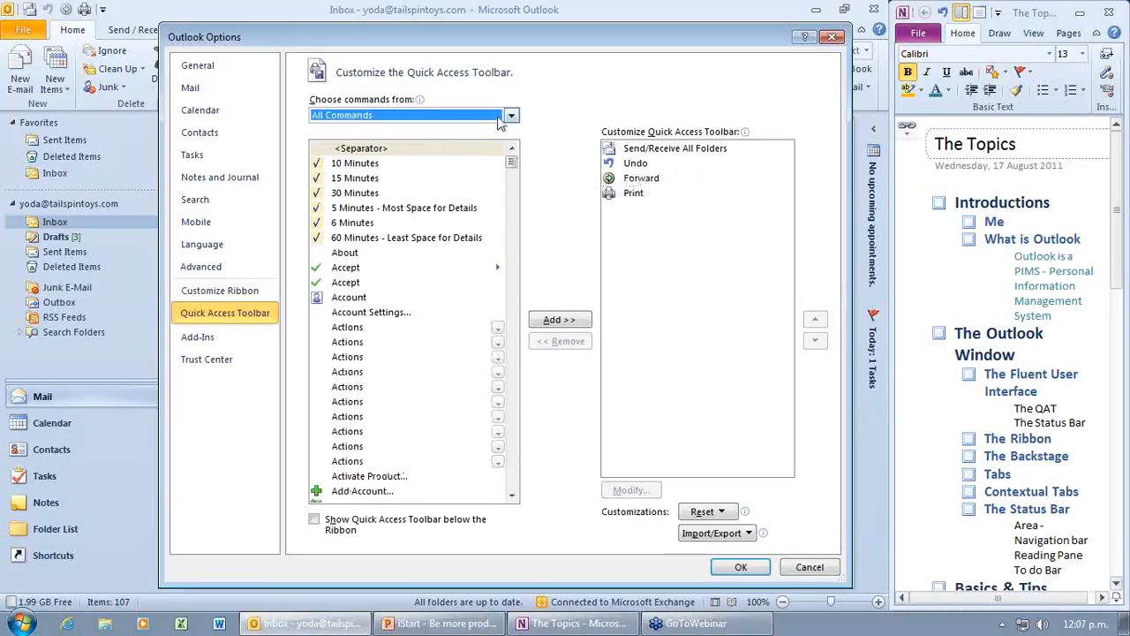
click(510, 115)
click(453, 147)
click(510, 115)
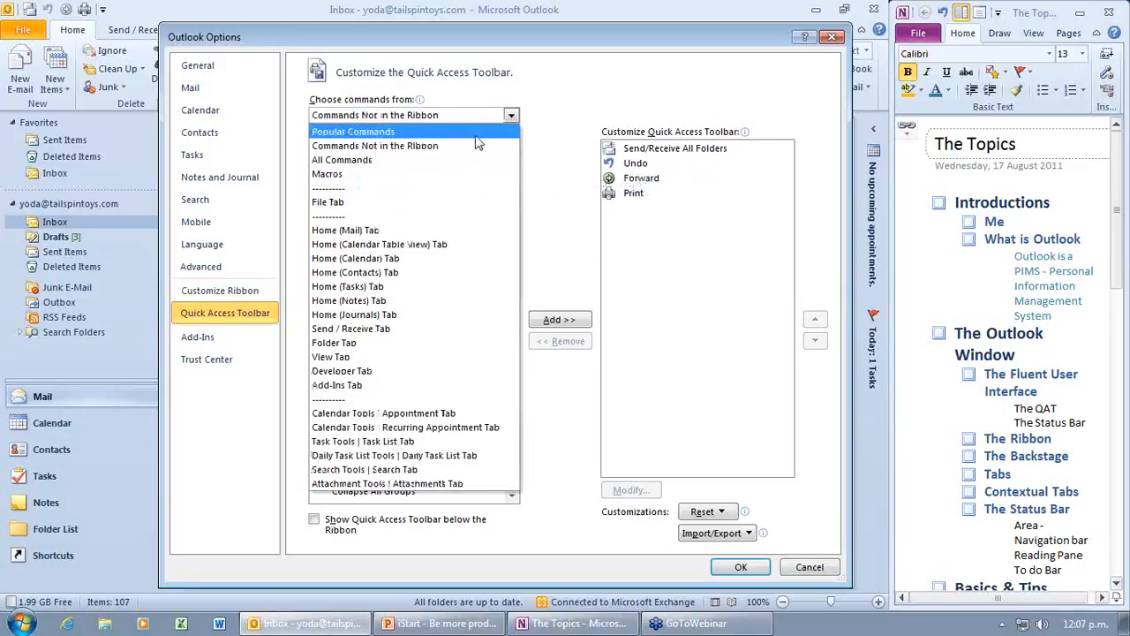
click(475, 133)
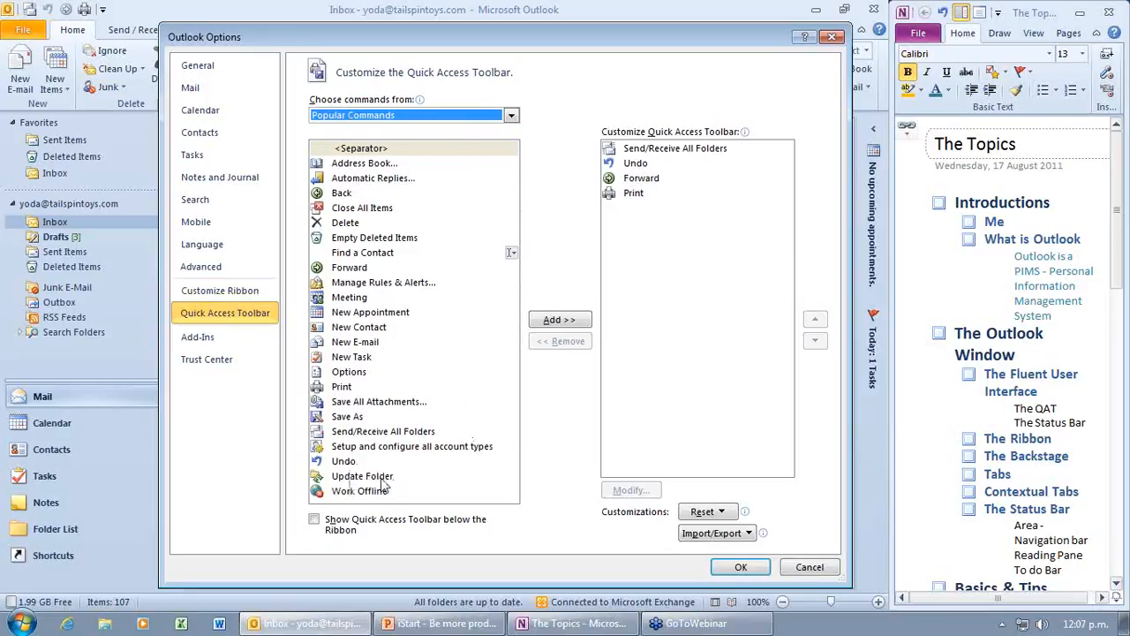
click(471, 477)
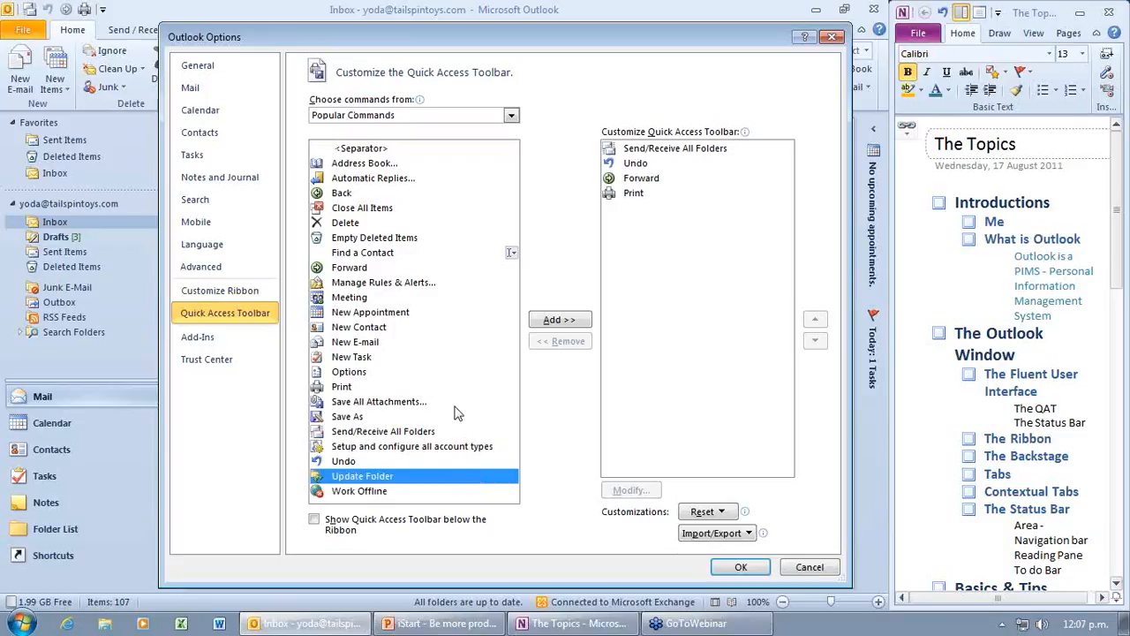
click(560, 320)
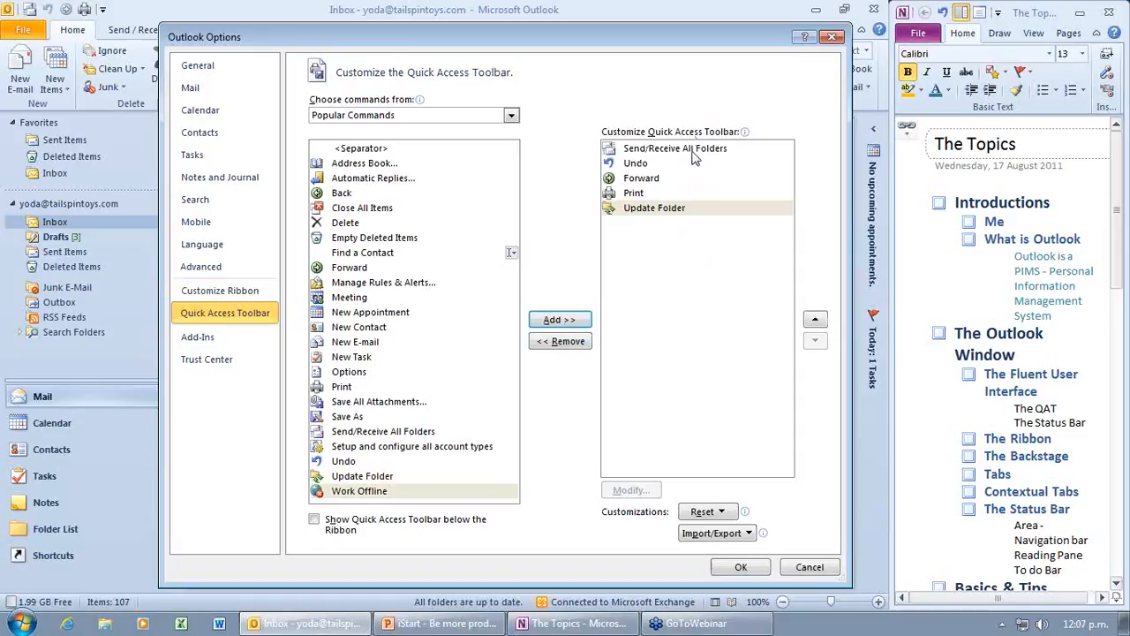
Step: Order the toolbar as Send/Receive All Folders, Undo, Update Folder, Forward, Print and save
click(658, 208)
click(815, 320)
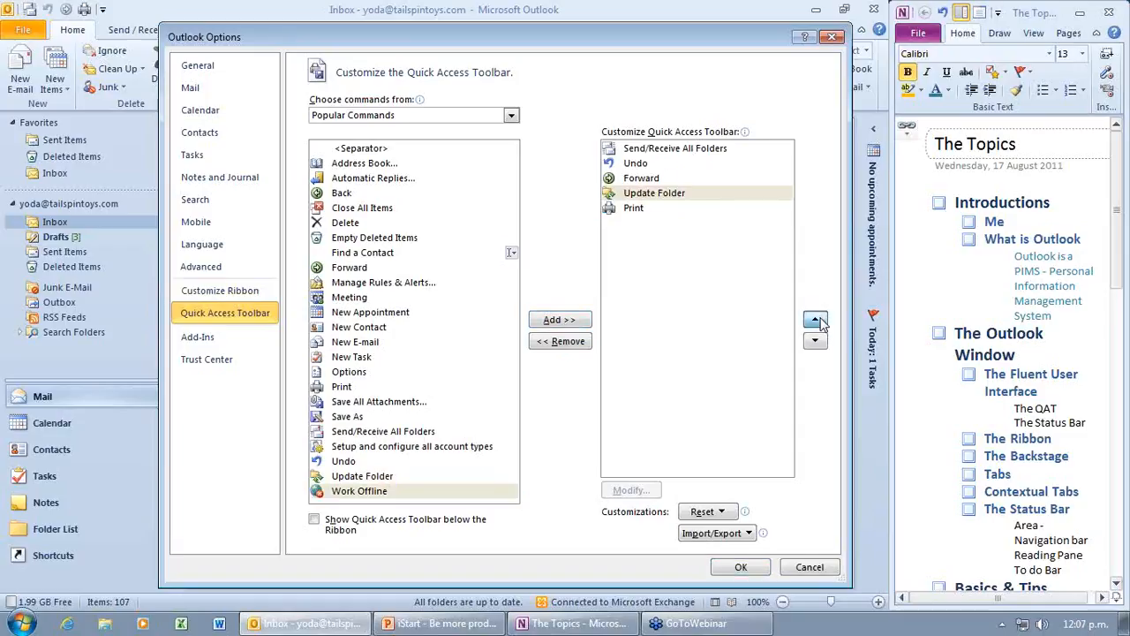
click(815, 320)
click(652, 182)
click(642, 168)
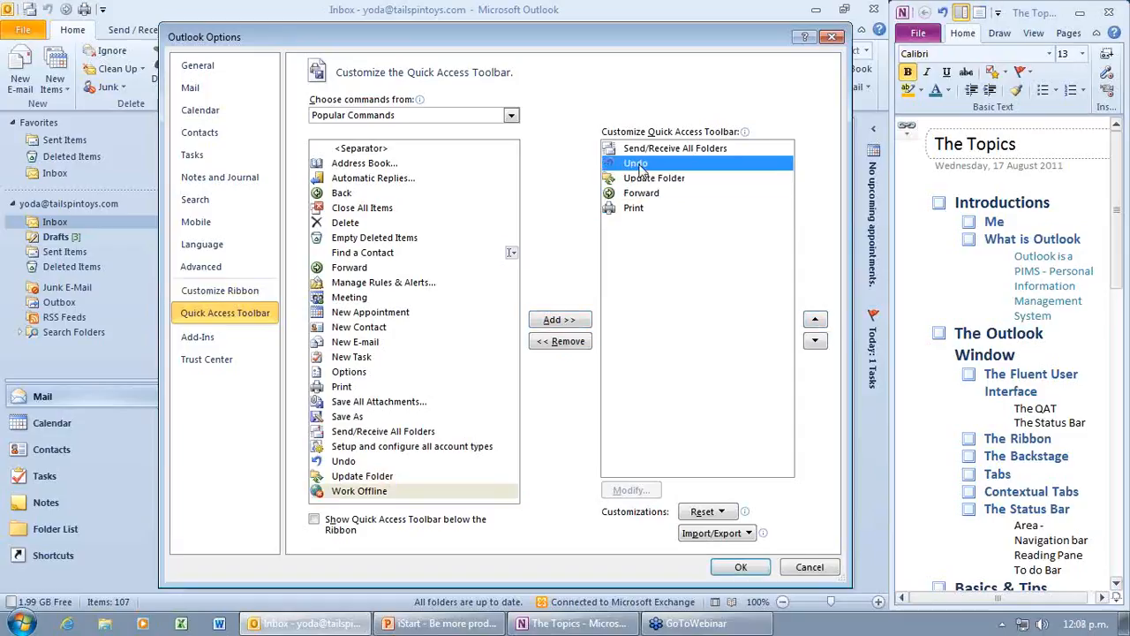
click(815, 319)
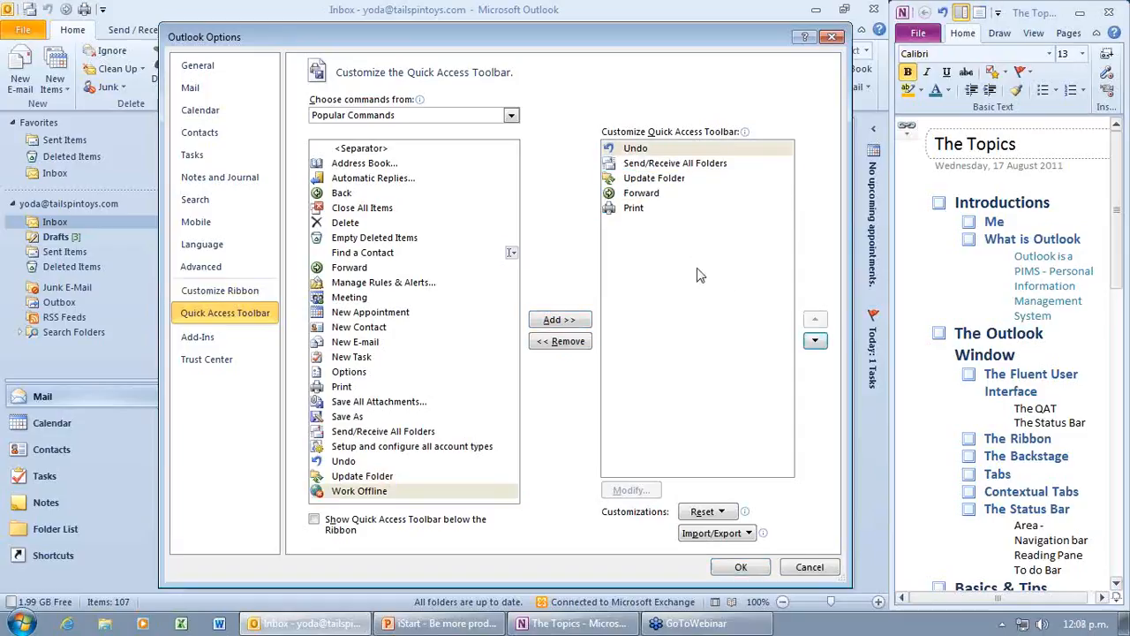
click(643, 164)
click(815, 320)
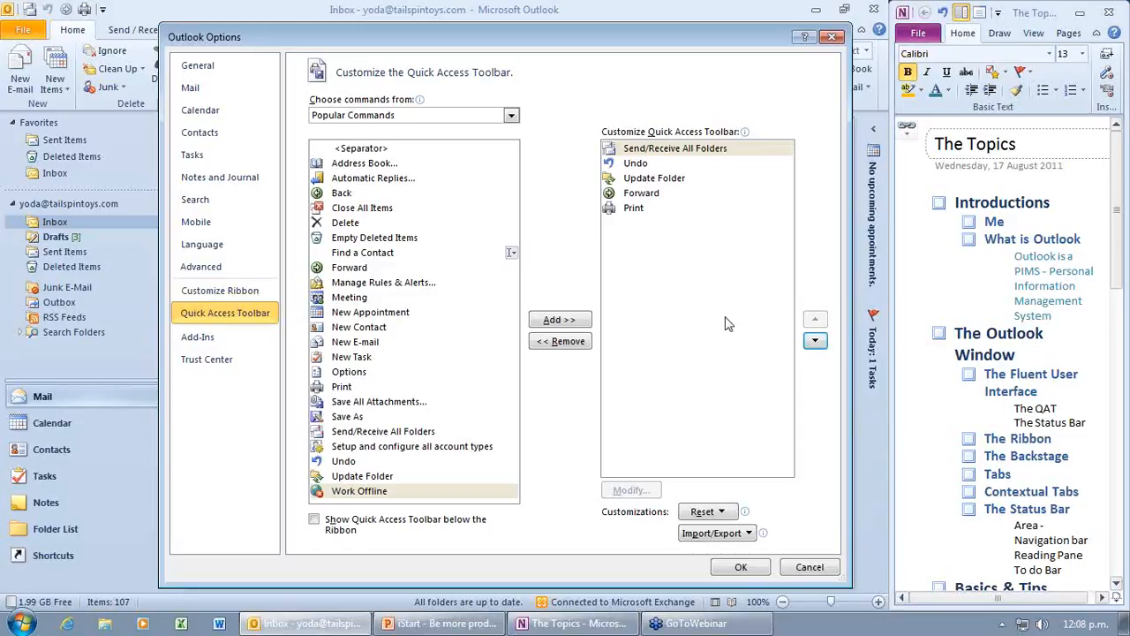
click(757, 568)
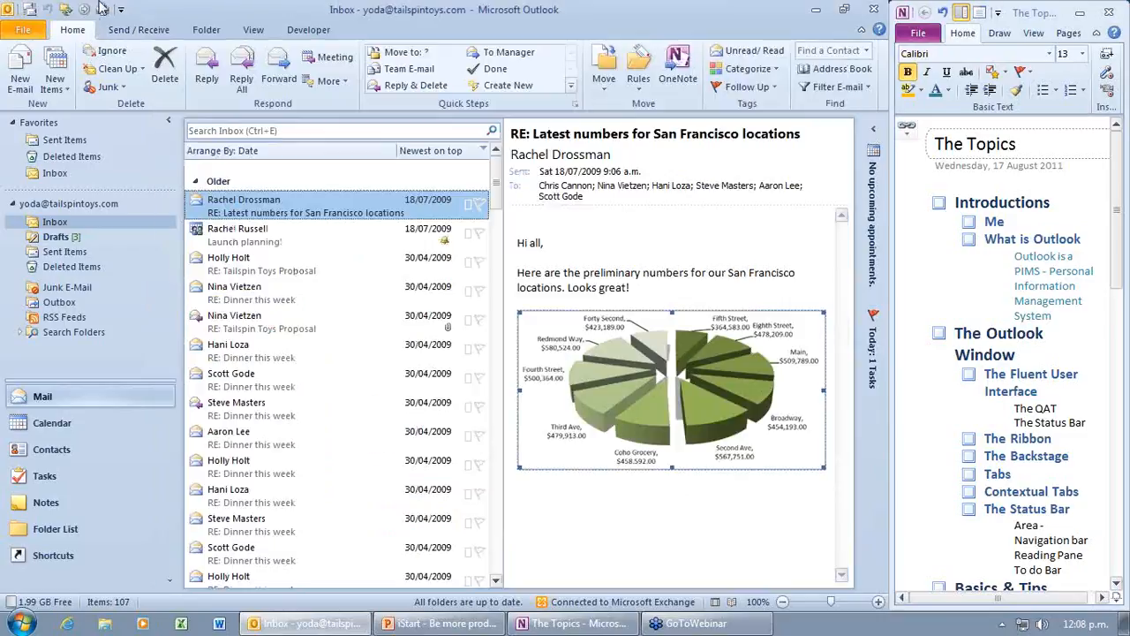
Step: Look through the Send / Receive, Folder and Developer ribbon tabs, then go back to Home
click(133, 32)
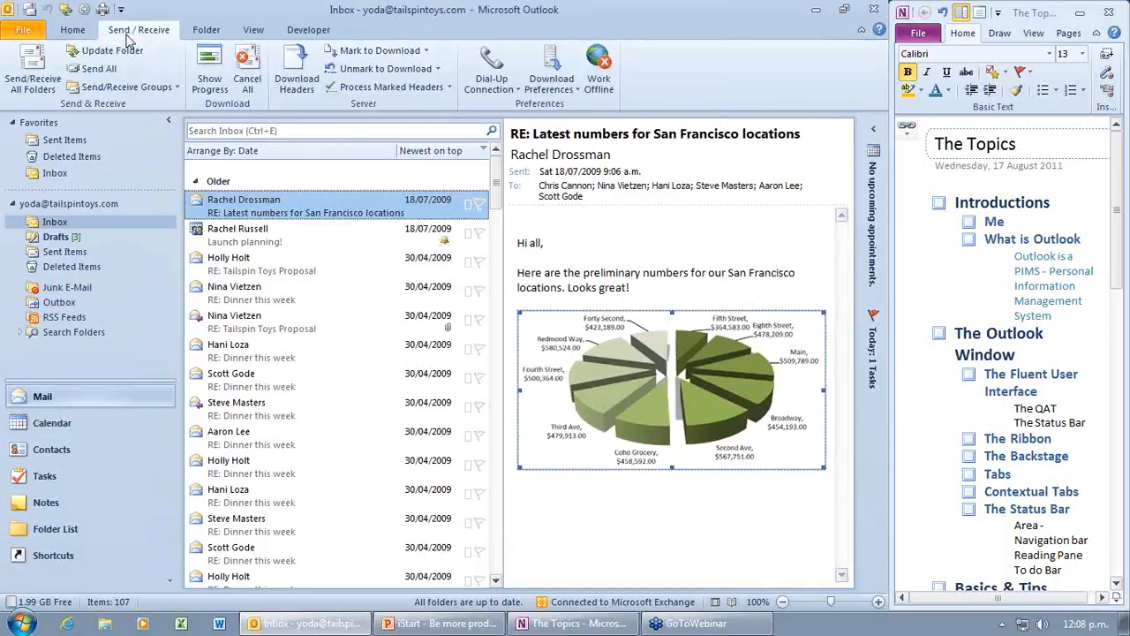
click(209, 35)
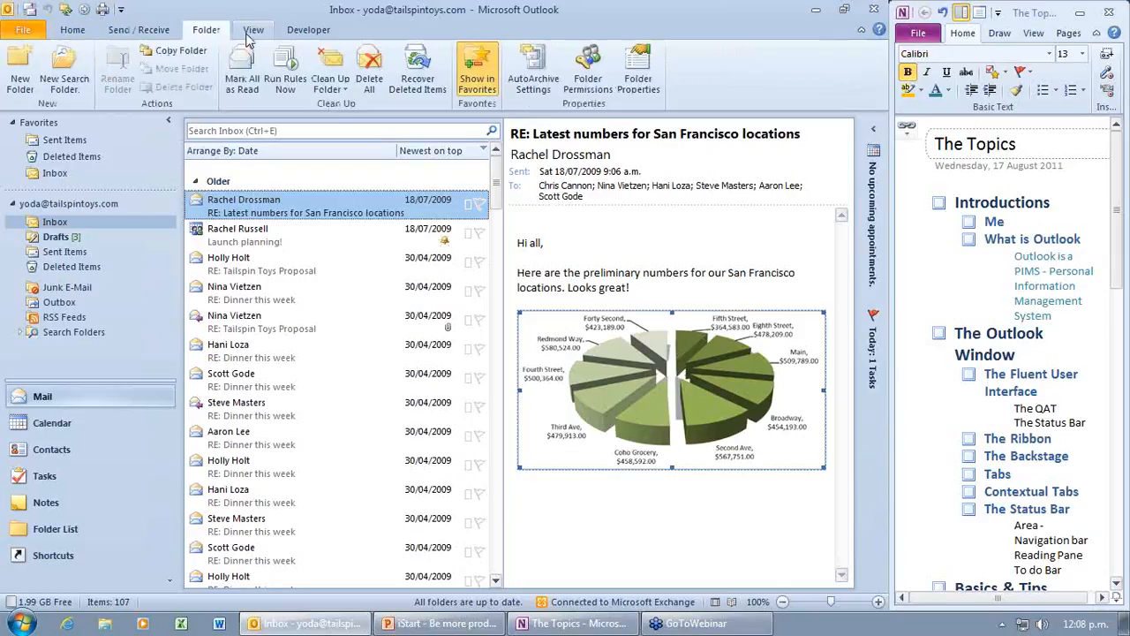
click(307, 34)
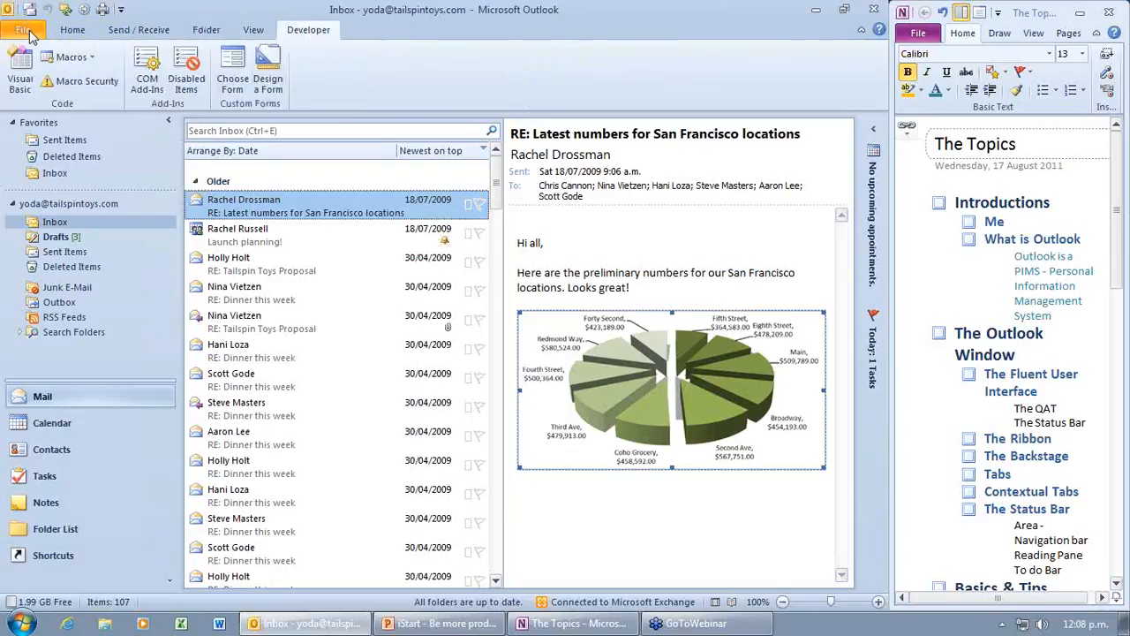
click(79, 31)
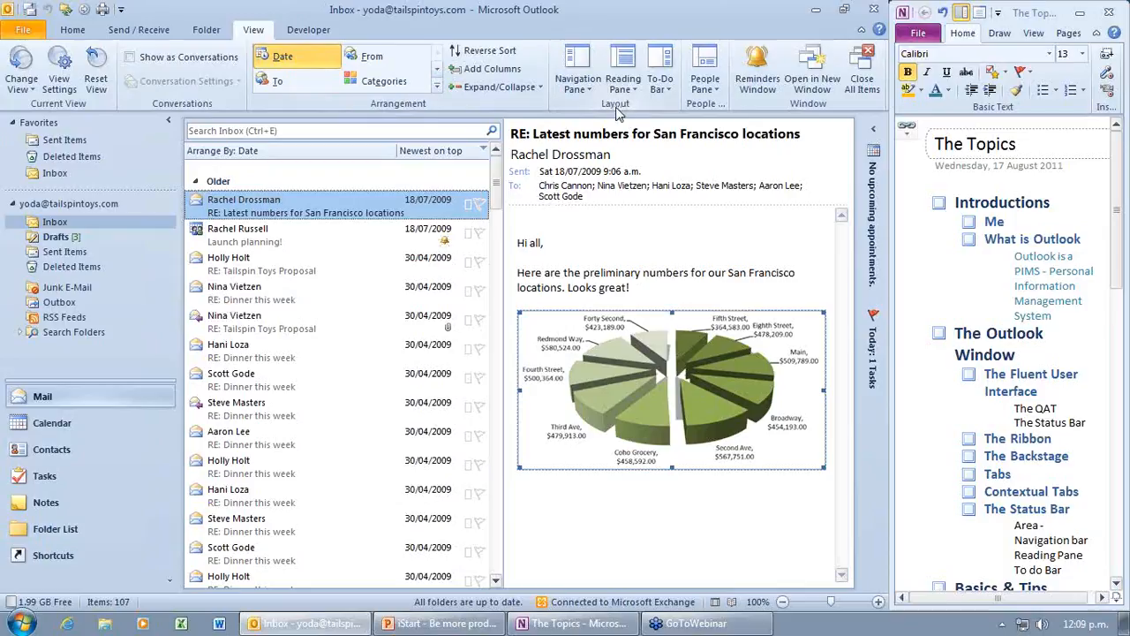
Step: Hide and restore Favorites in the navigation pane, and move the reading pane to the bottom
click(589, 89)
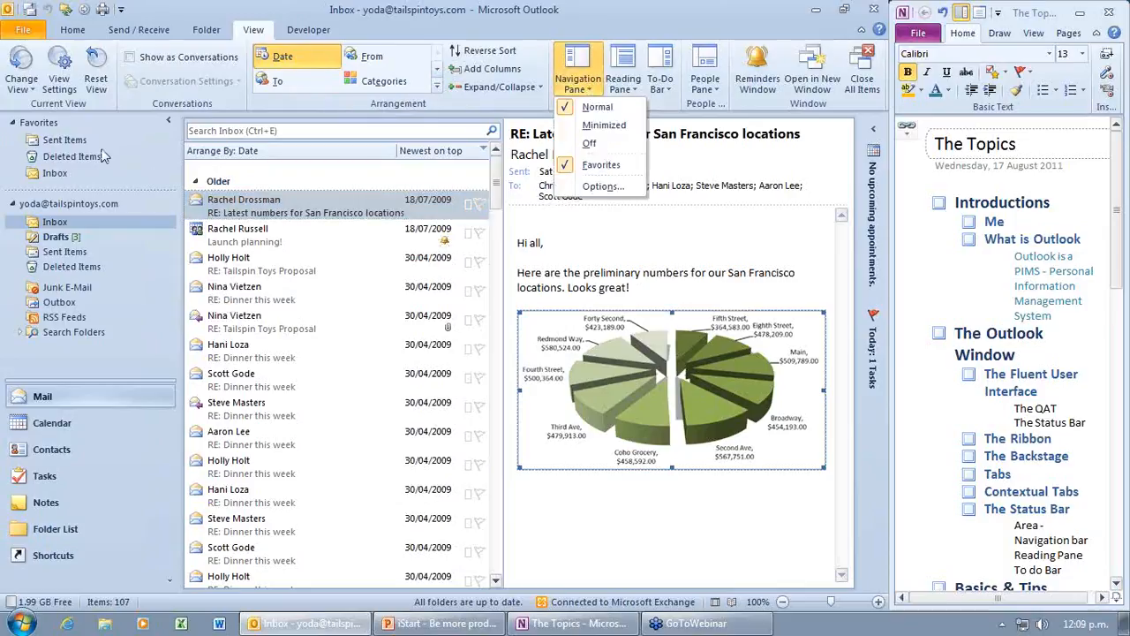
click(565, 166)
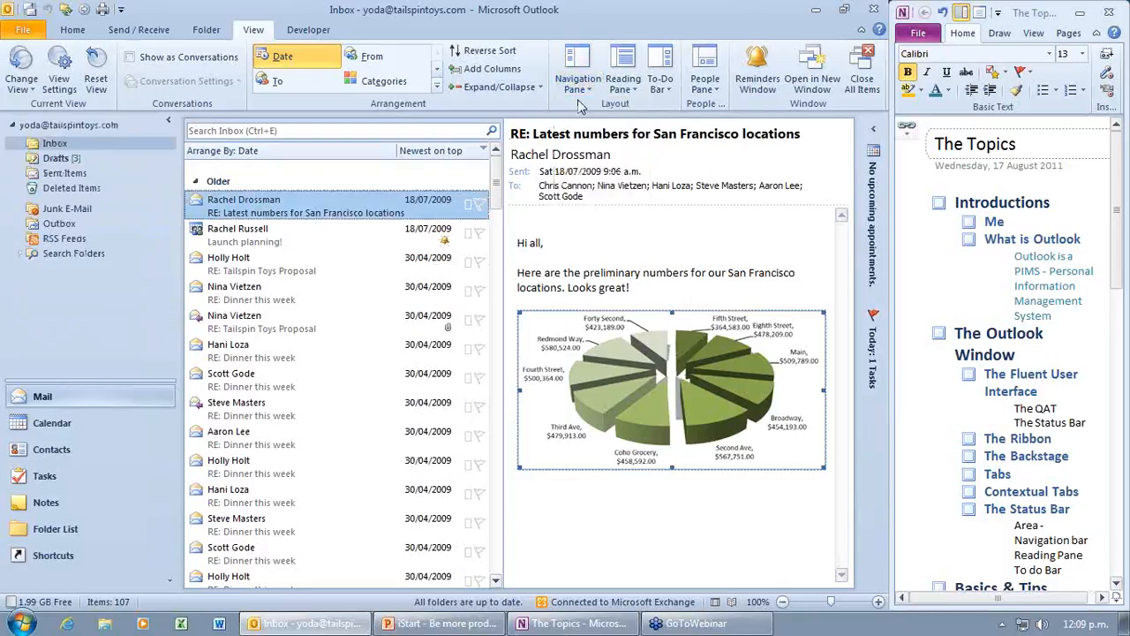
click(584, 99)
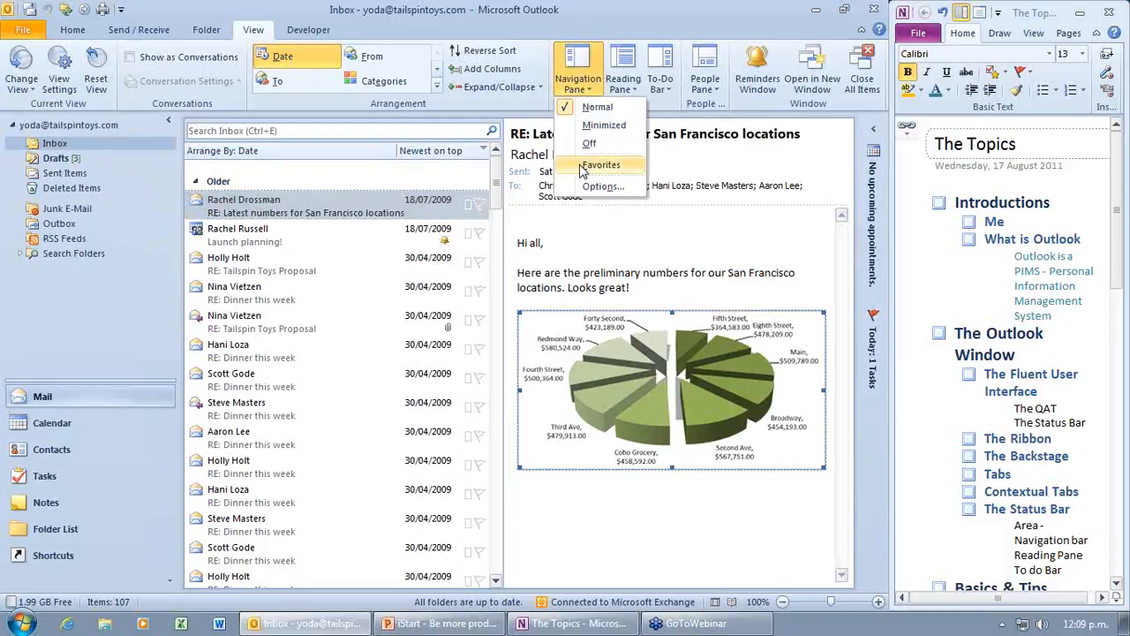
click(584, 167)
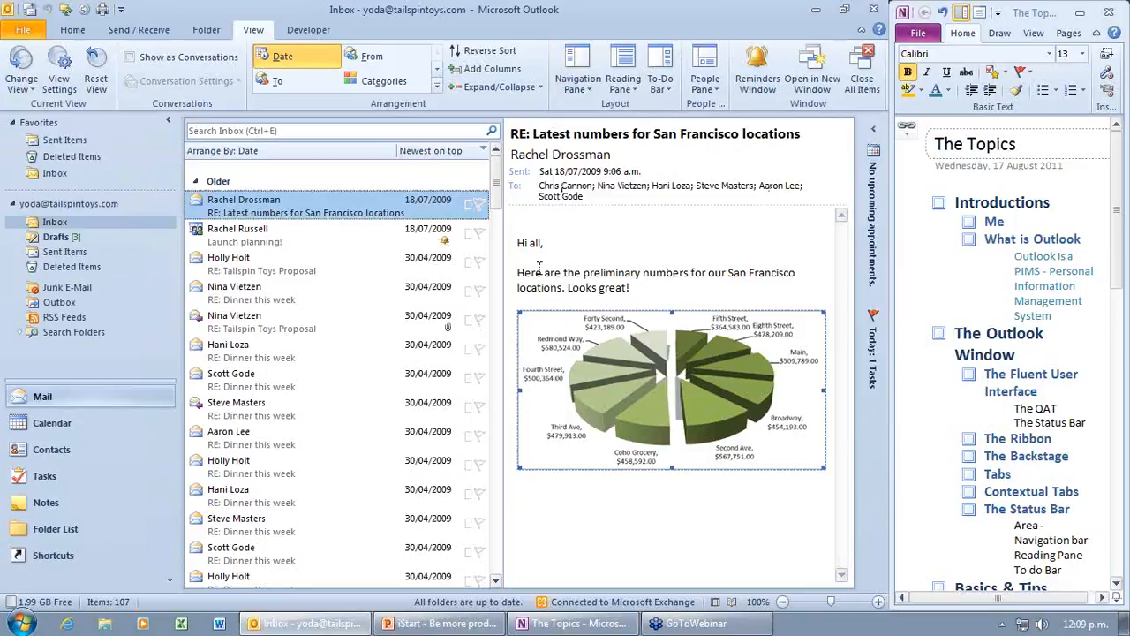
click(639, 95)
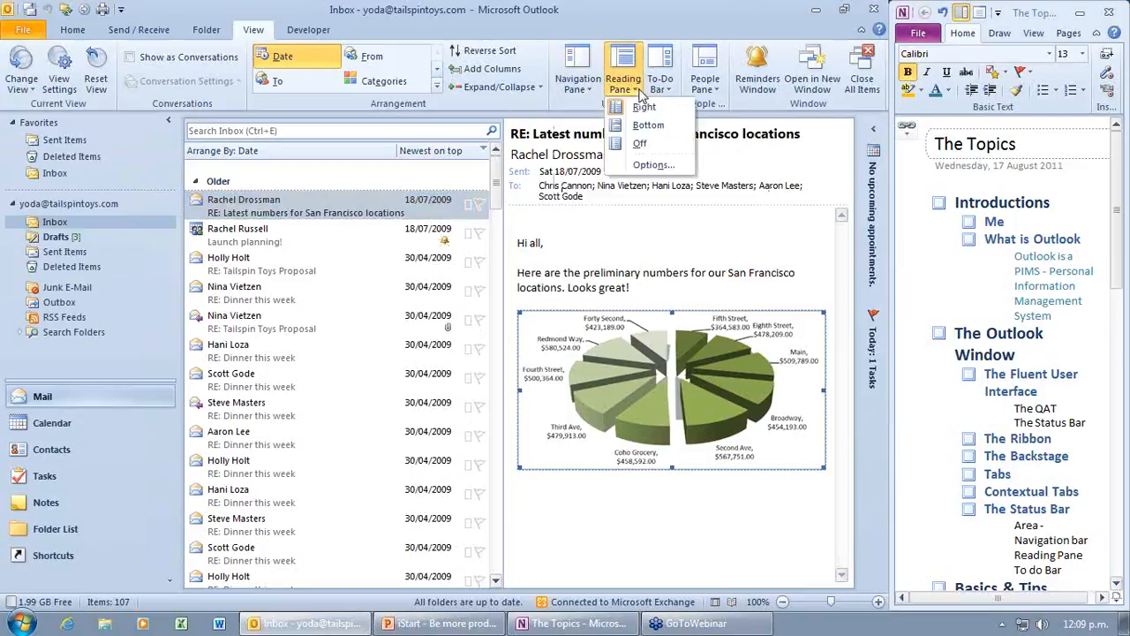
click(664, 133)
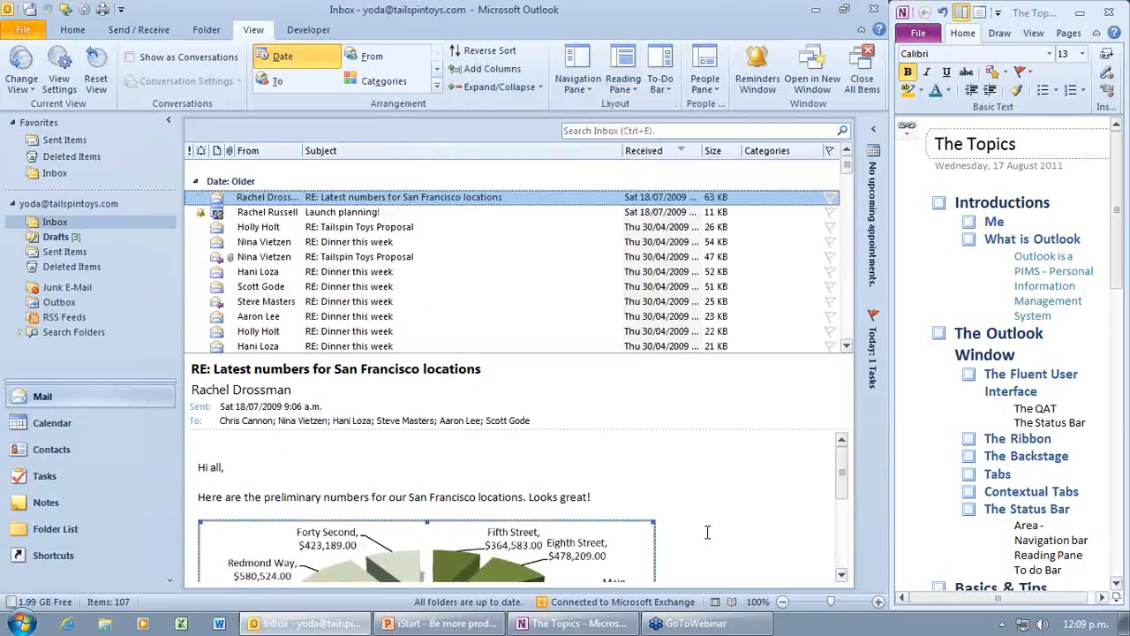
Step: Expand the To-Do Bar, then set it to Minimized
click(874, 133)
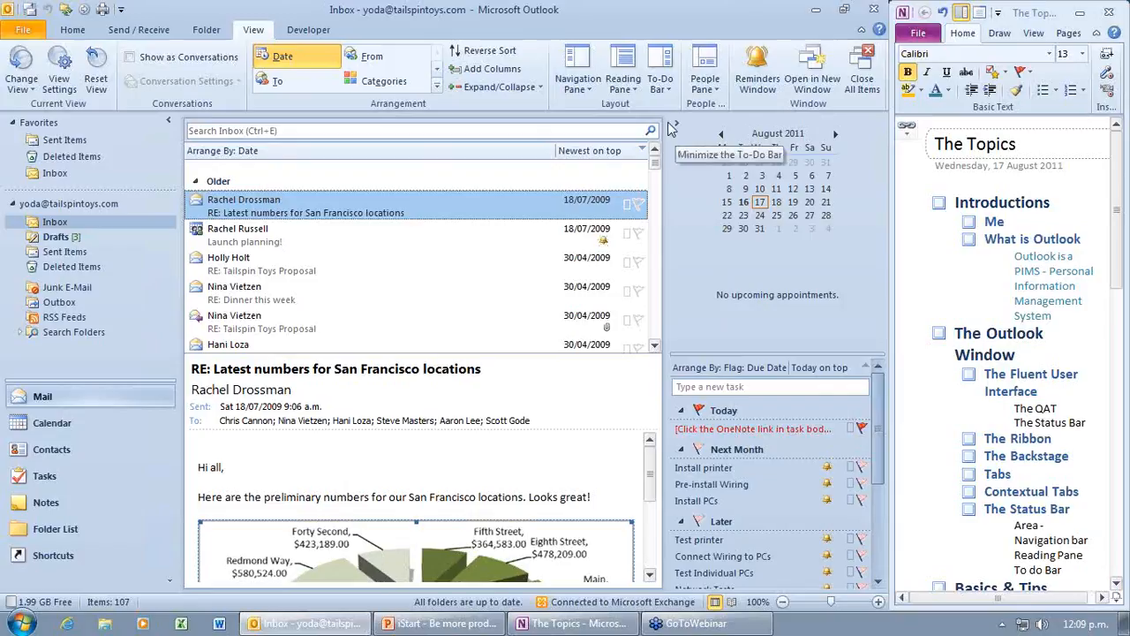
click(661, 86)
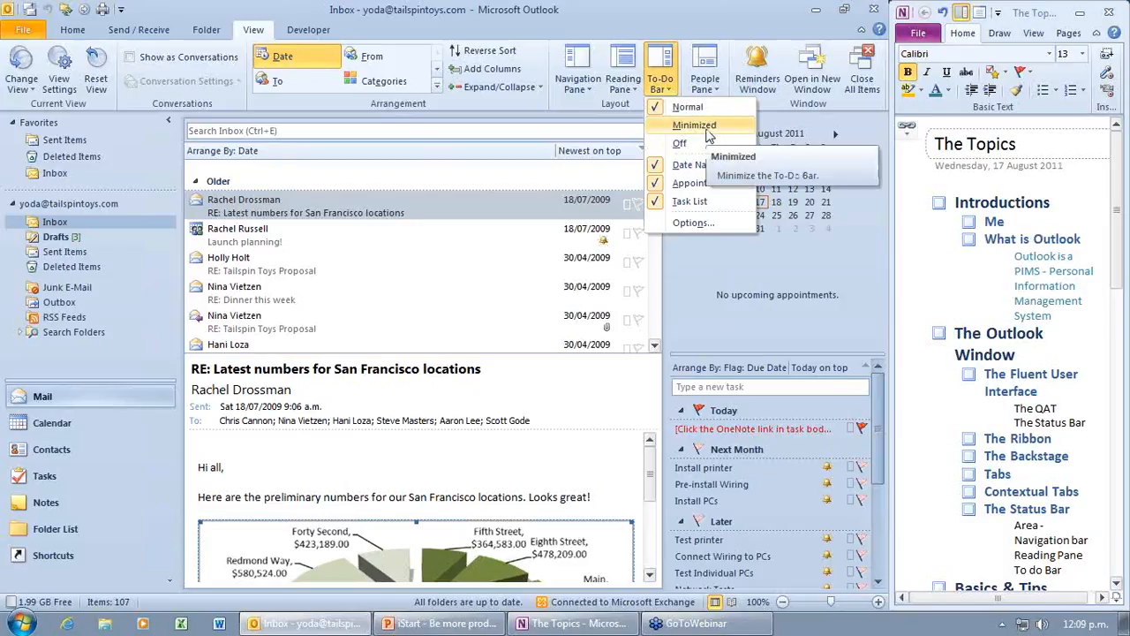
click(698, 127)
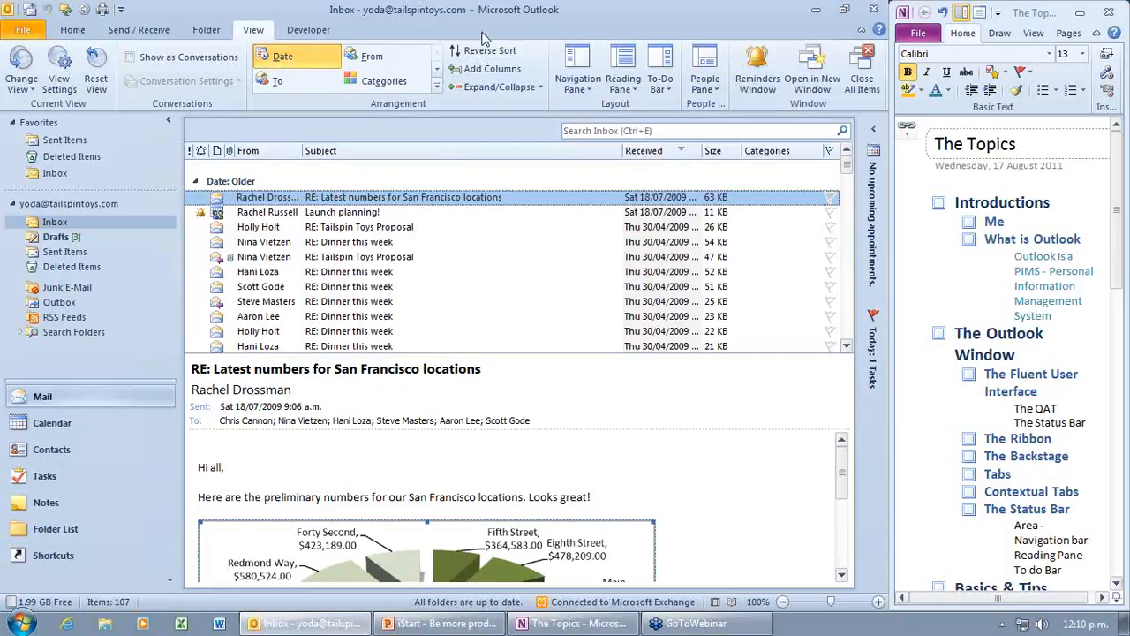
Step: Search All Mail Items for 'Prop' with Has Attachments, then open the Tailspin Toys Proposal result
click(590, 131)
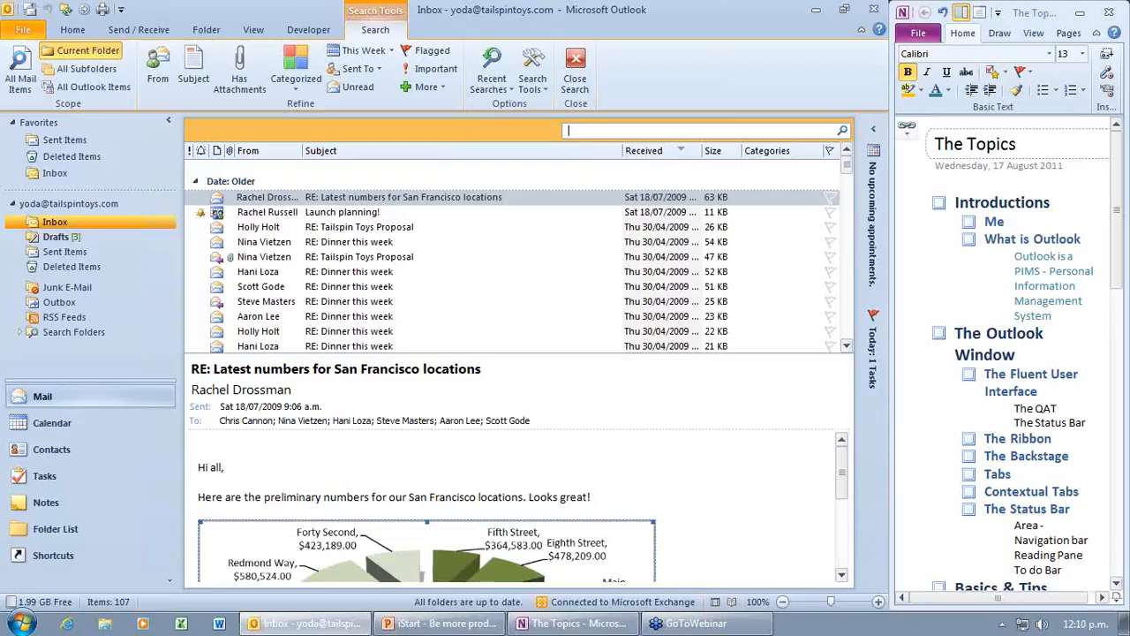
text(Prop)
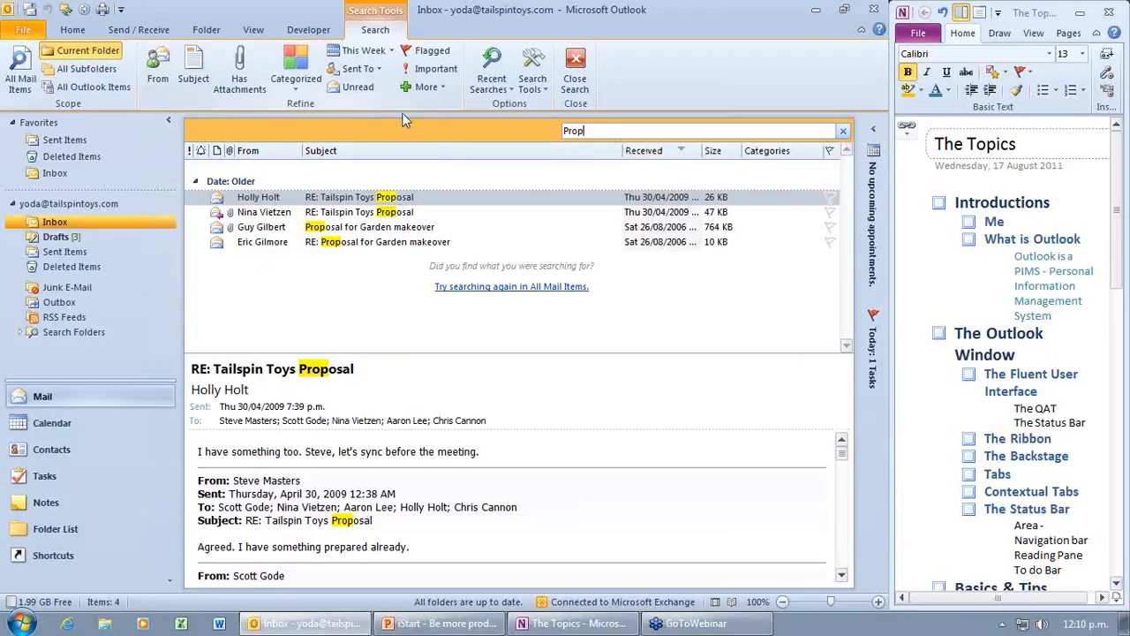
click(240, 78)
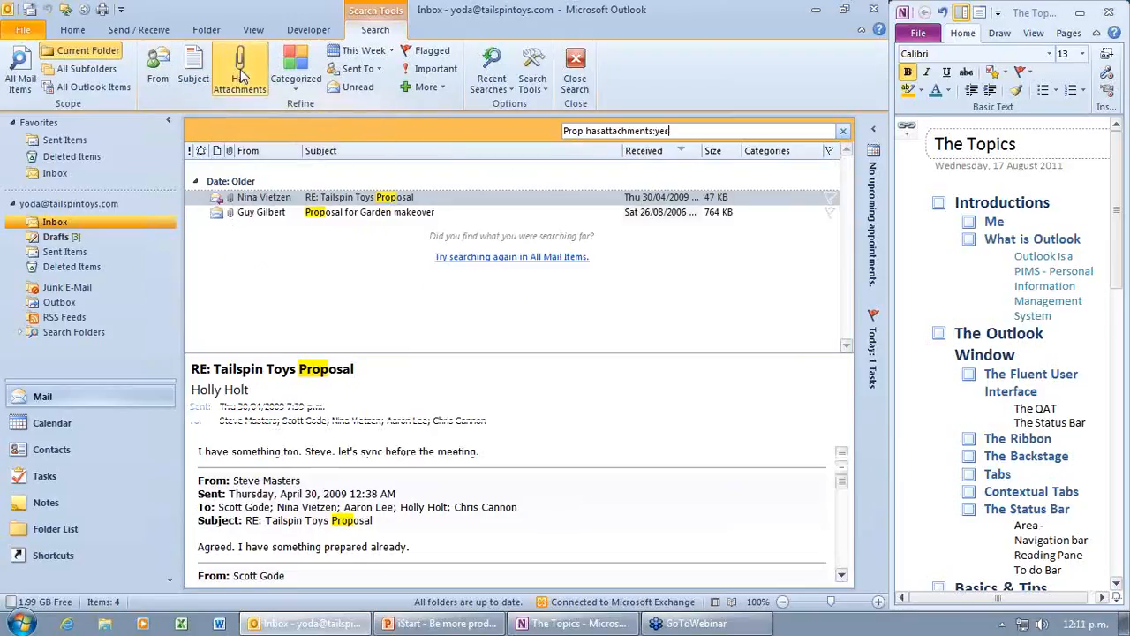
click(446, 89)
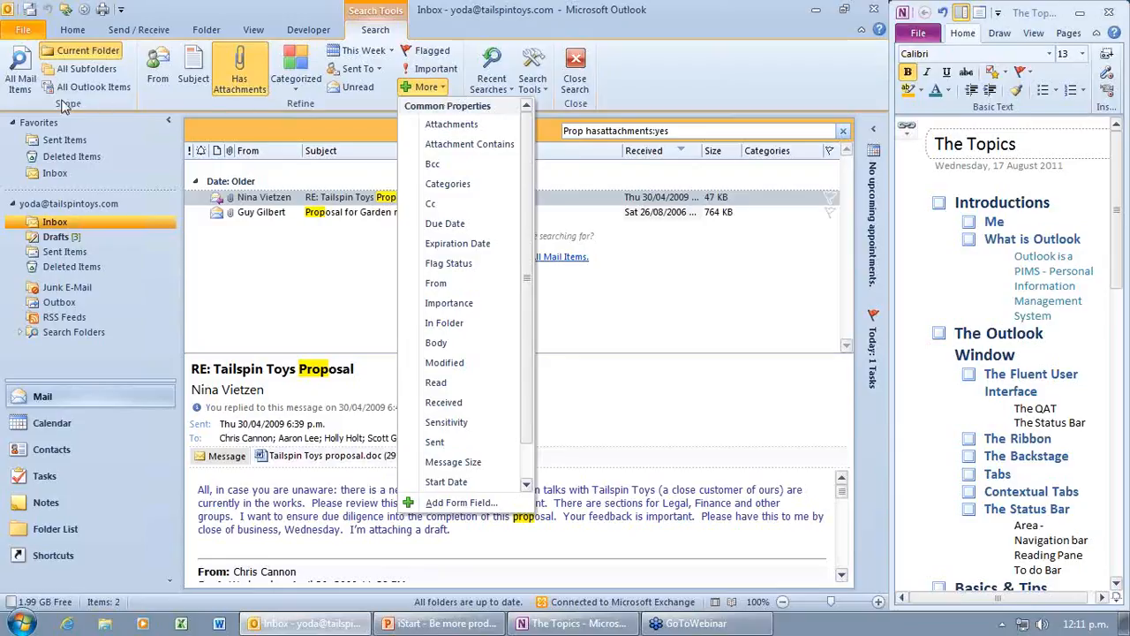
click(22, 71)
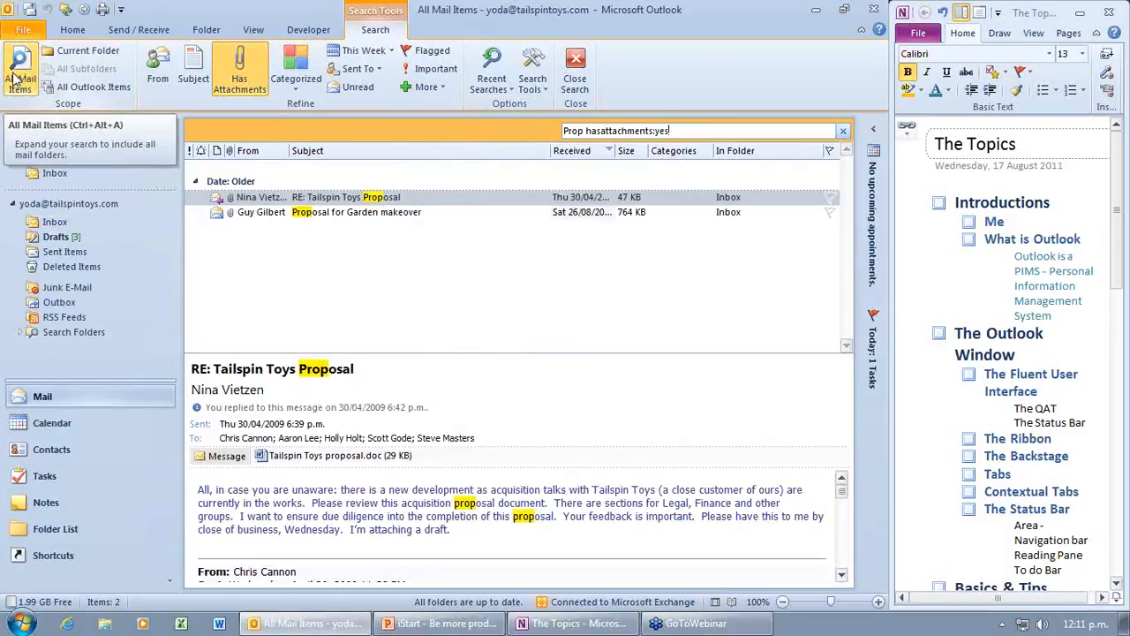
click(255, 199)
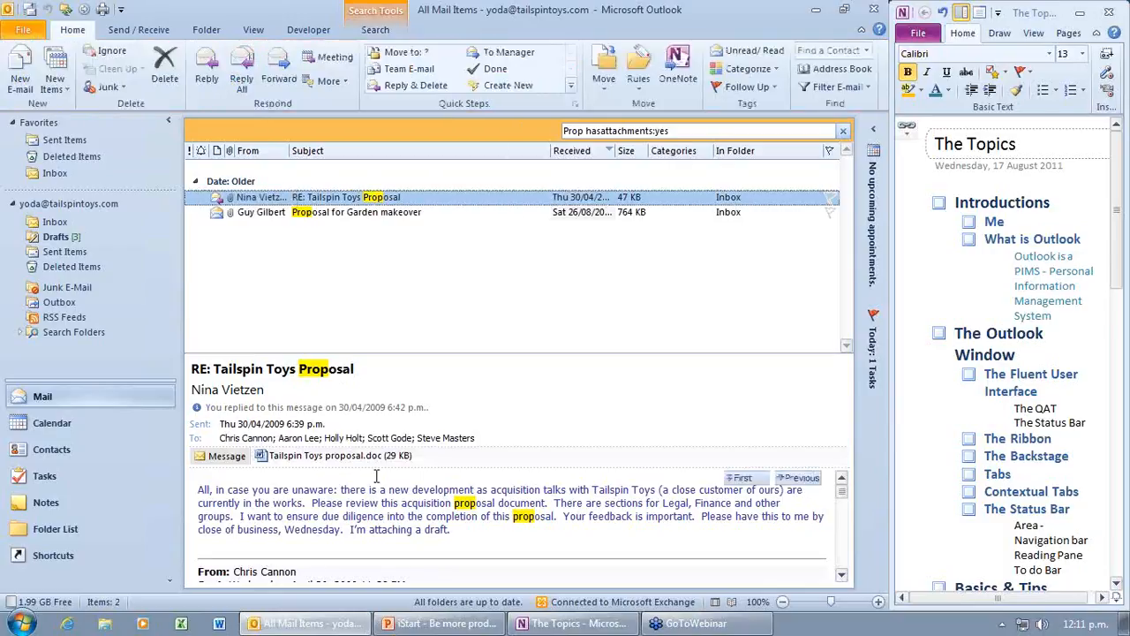
click(292, 463)
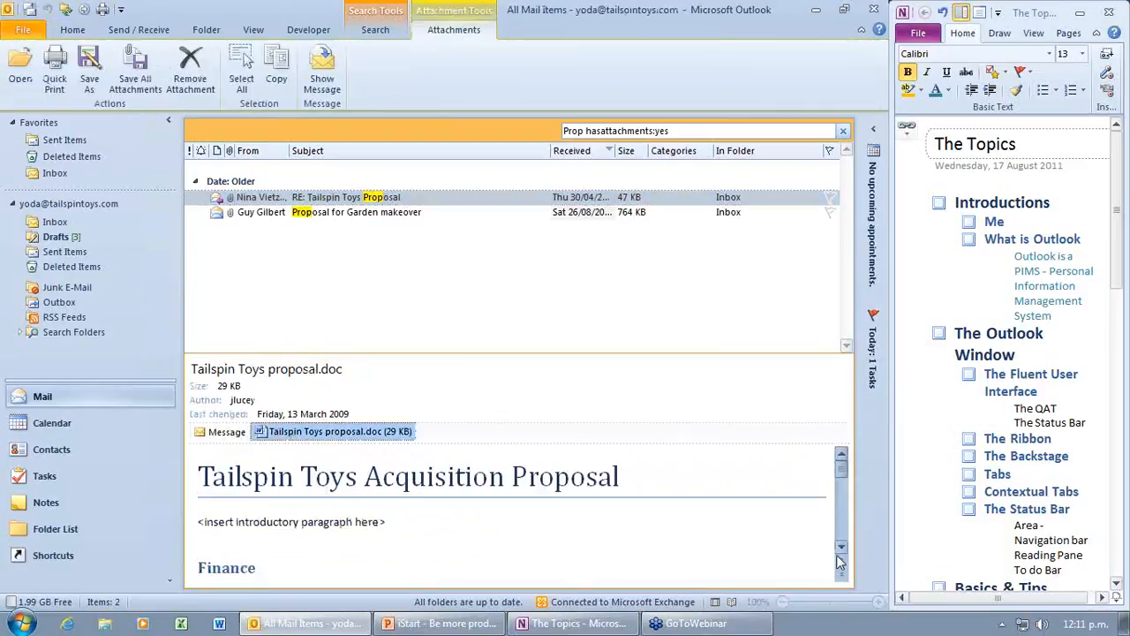
scroll(841, 552, down, 5)
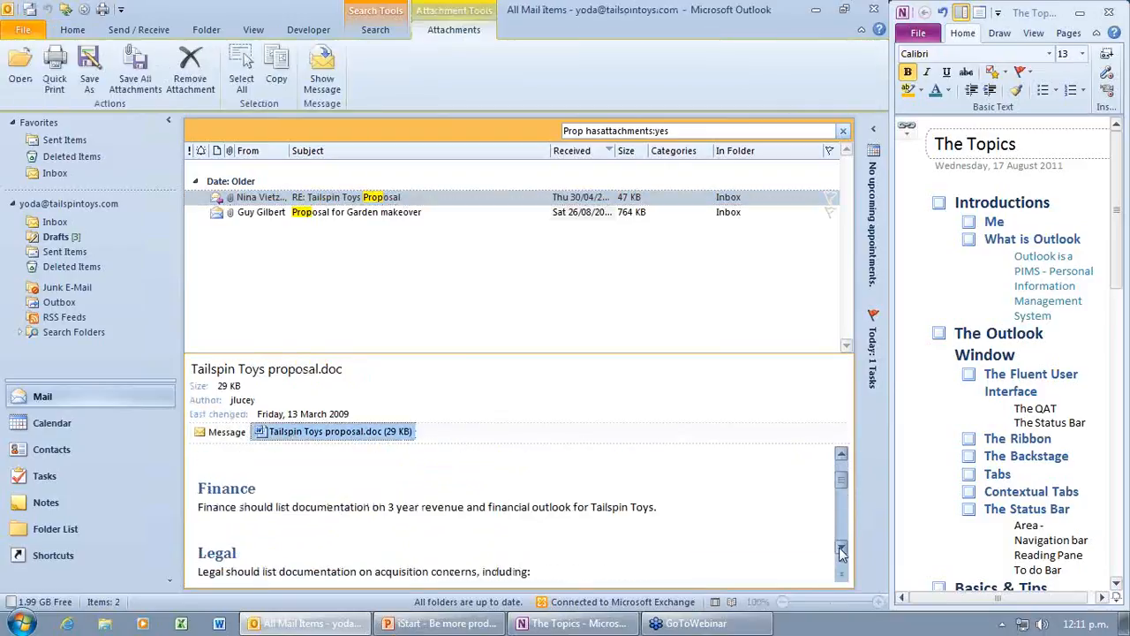
scroll(841, 552, down, 4)
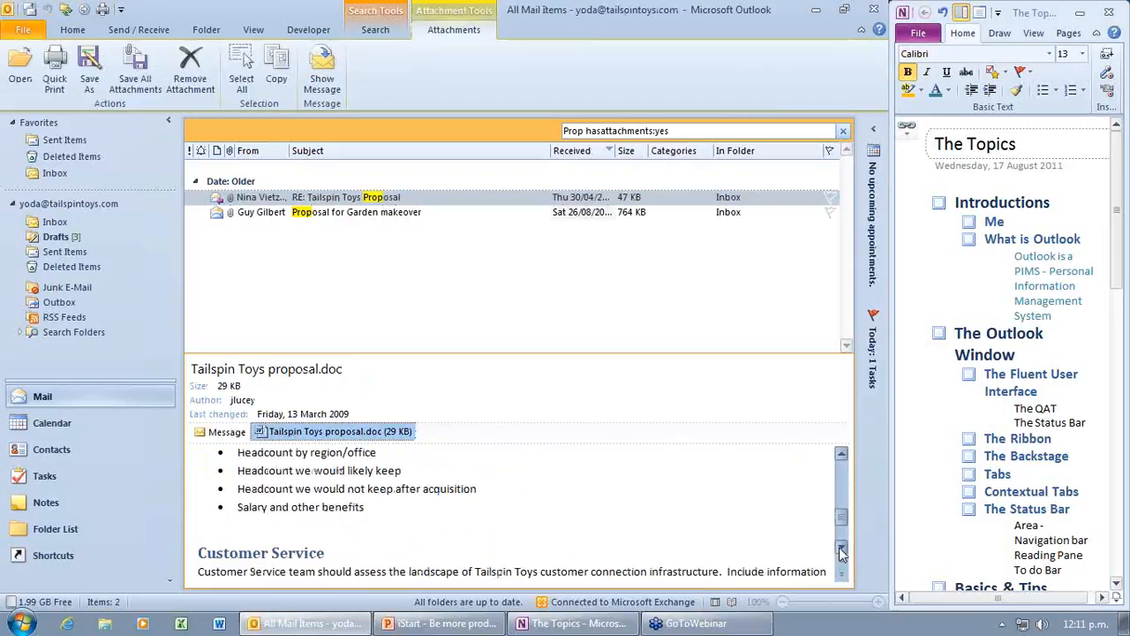
scroll(841, 552, down, 2)
scroll(841, 552, down, 1)
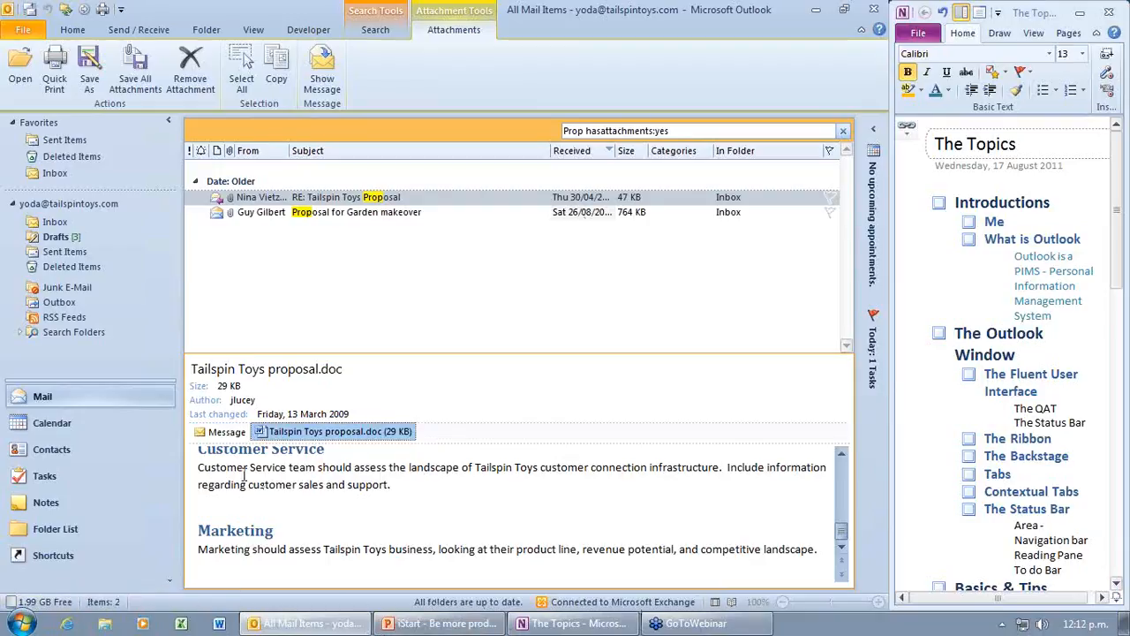
click(223, 432)
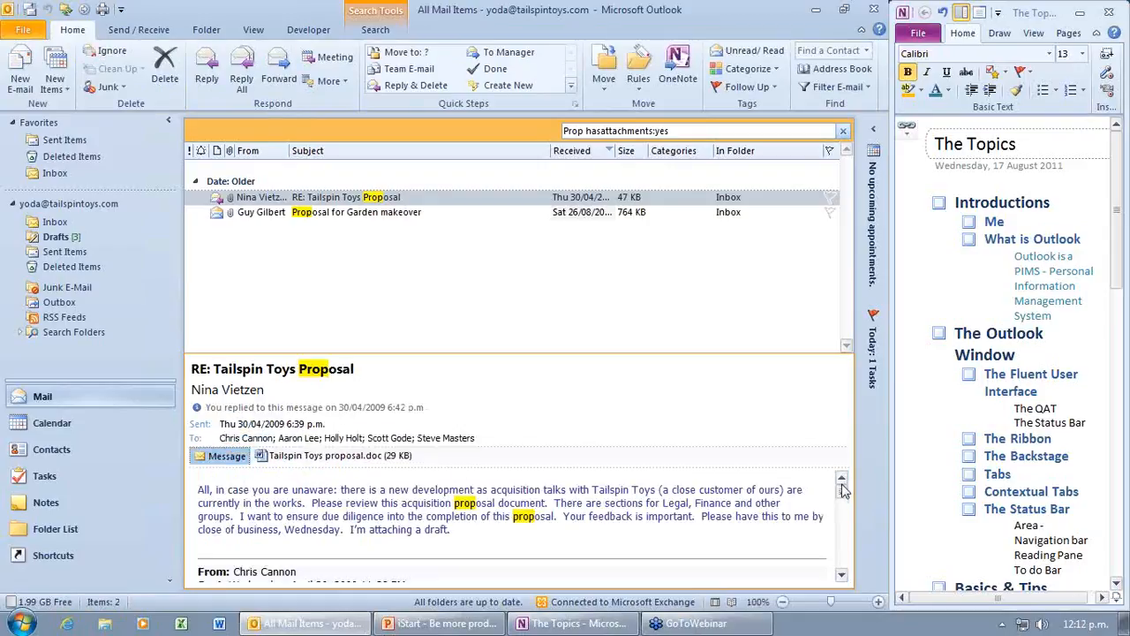
click(843, 576)
mouse_move(830, 601)
mouse_down()
mouse_move(817, 607)
mouse_move(843, 616)
mouse_move(830, 607)
mouse_up()
click(717, 607)
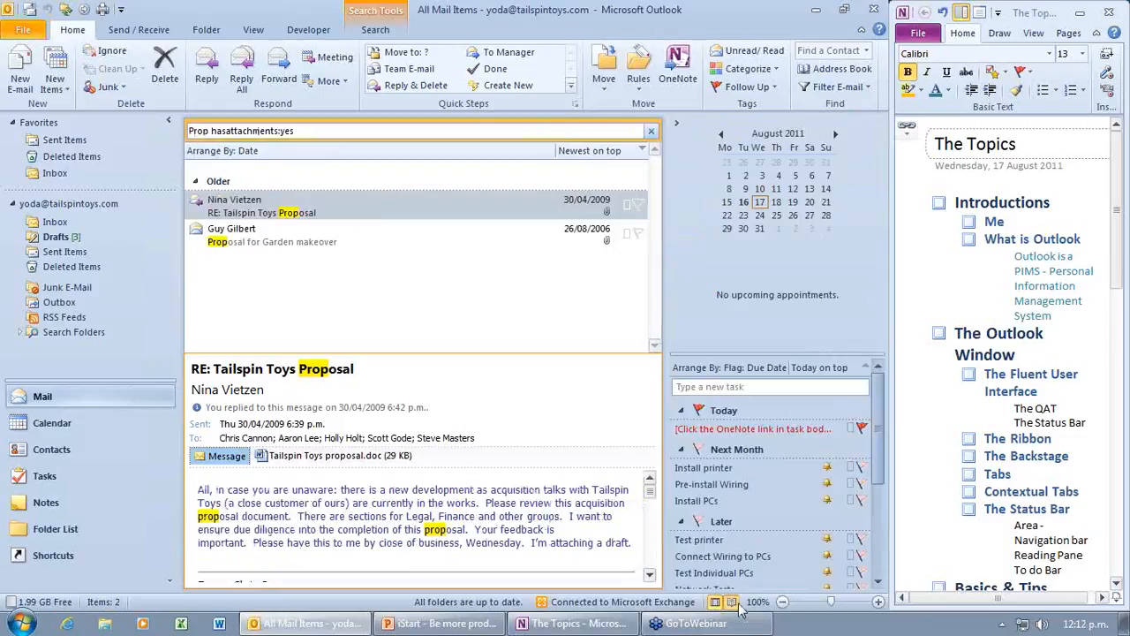
click(678, 128)
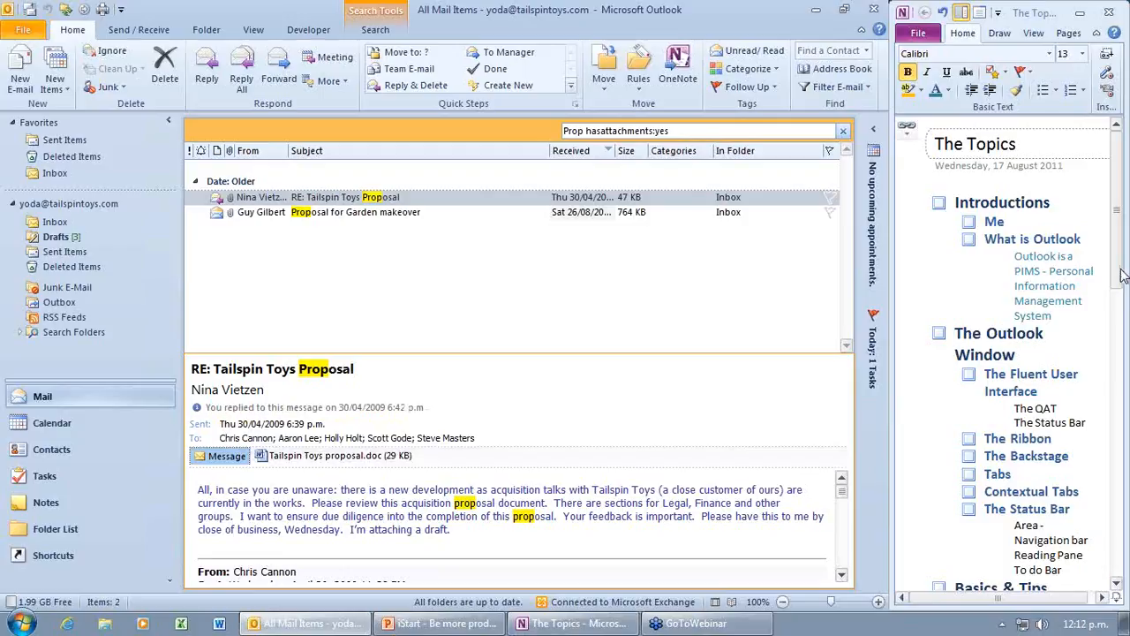
drag(1123, 276, 1128, 378)
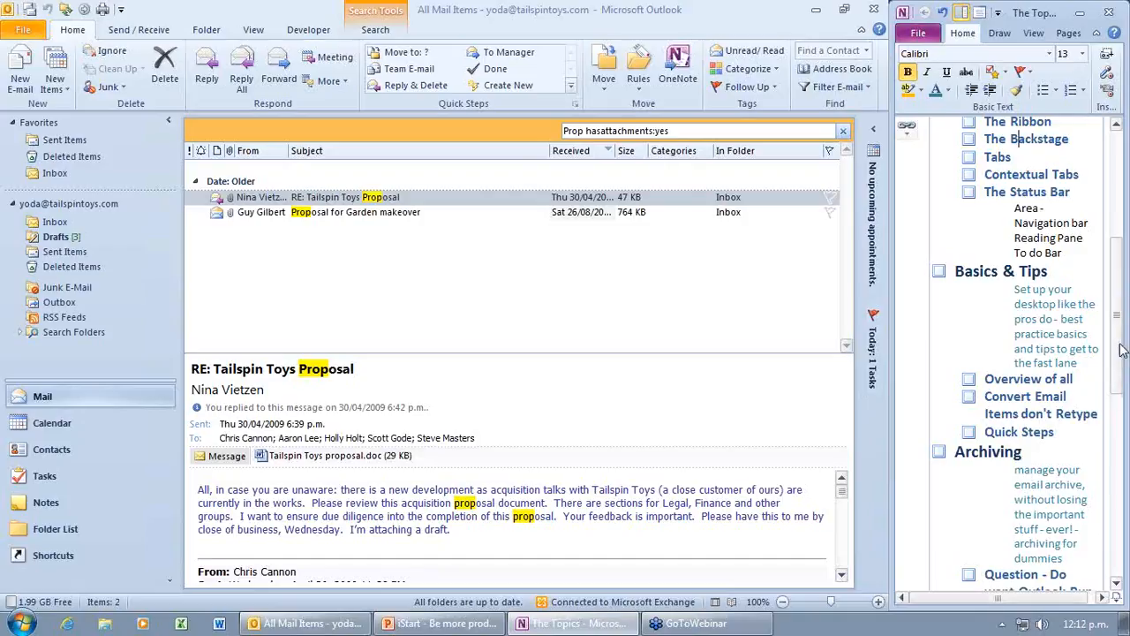
scroll(1120, 349, down, 1)
drag(1120, 349, 1120, 320)
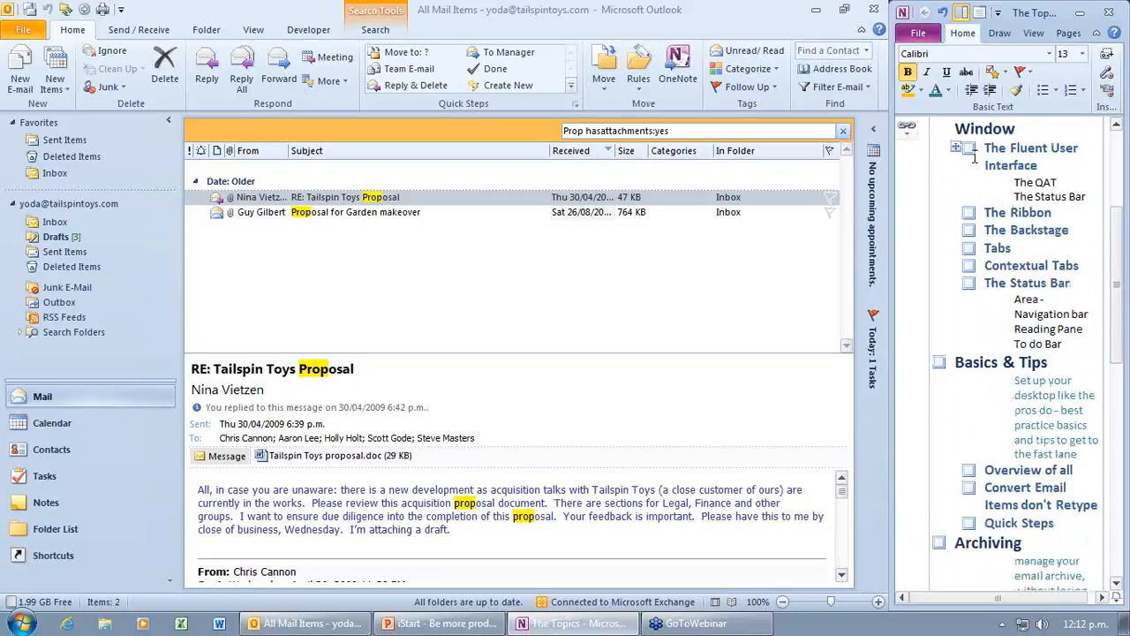
click(24, 33)
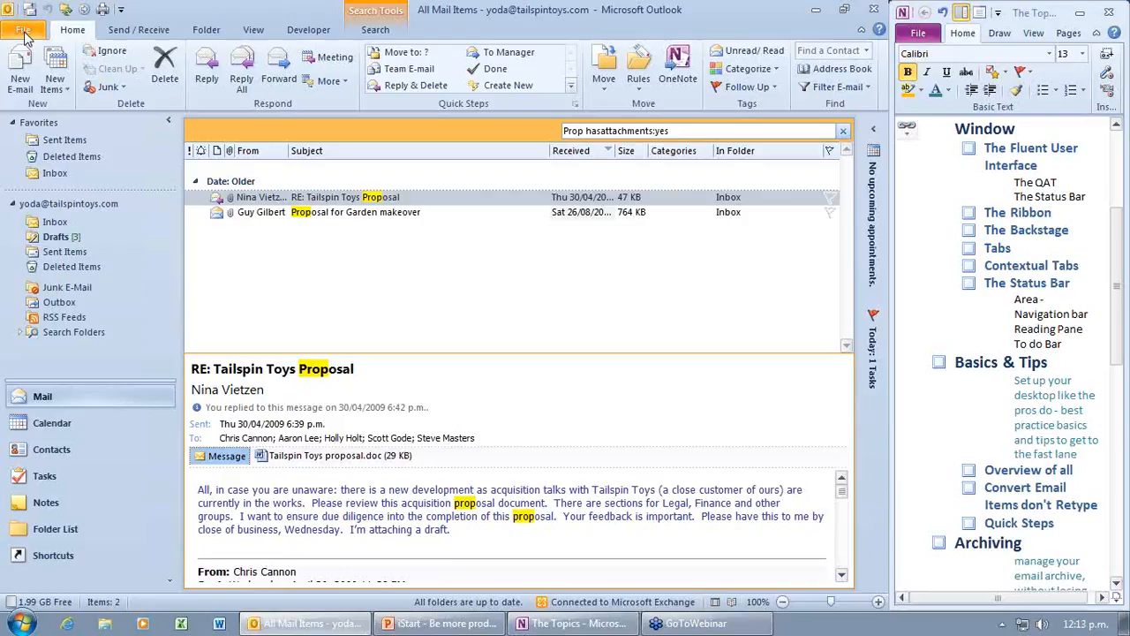
Step: On File > Info, check the Cleanup Tools, then open the Automatic Replies dialog
click(24, 32)
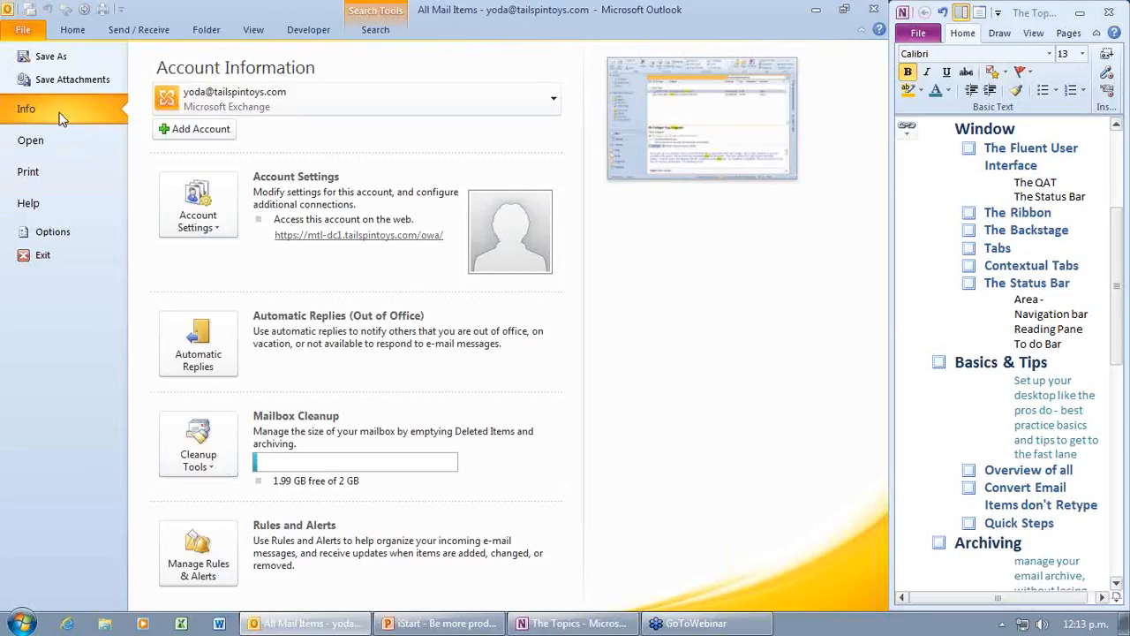
click(211, 470)
click(534, 388)
click(207, 349)
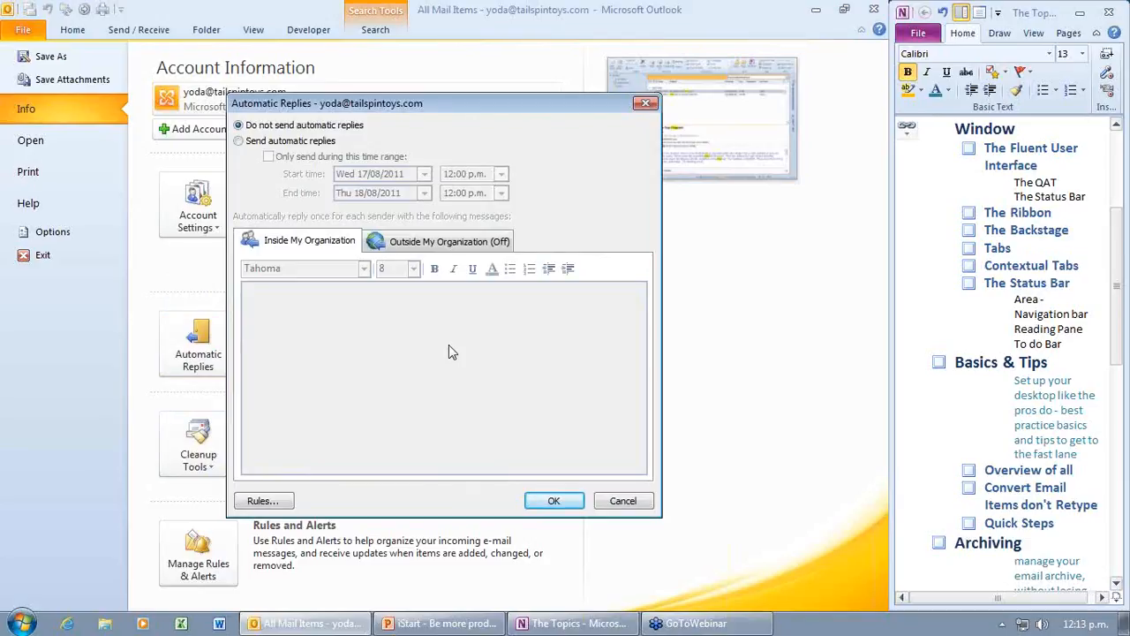
Step: Try Send automatic replies and the Outside My Organization tab, then cancel without saving
click(238, 141)
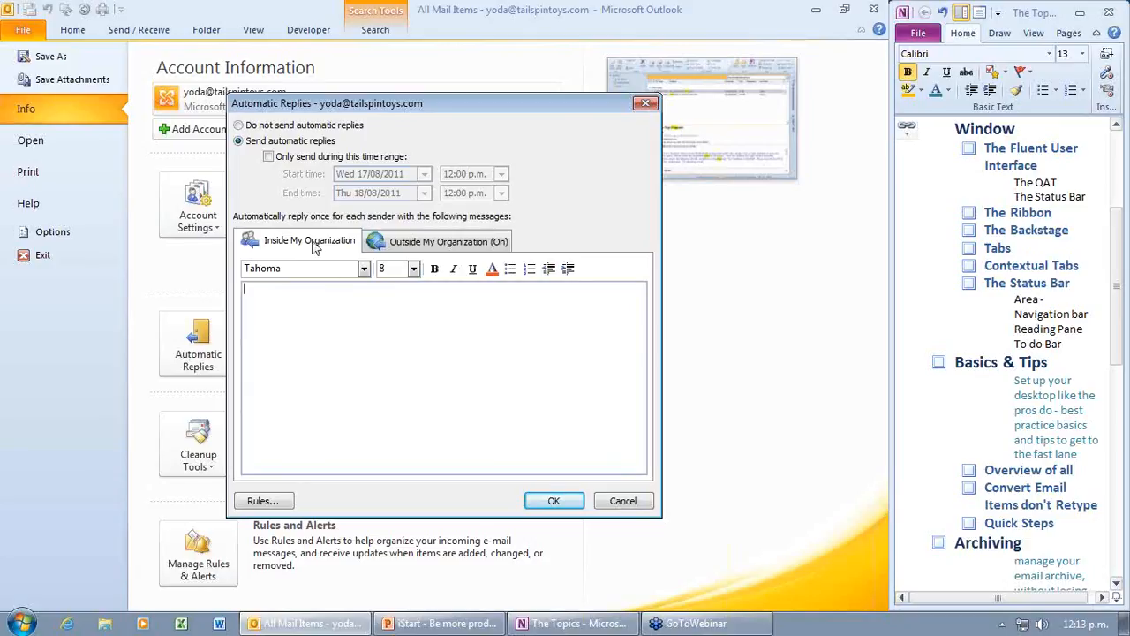
click(428, 244)
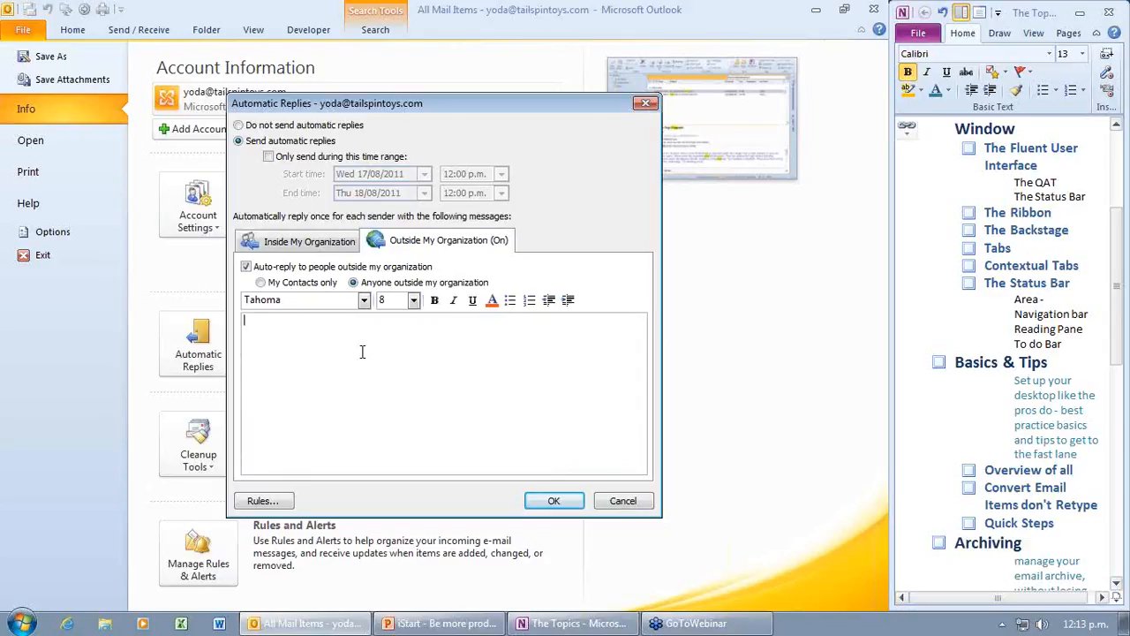
click(638, 502)
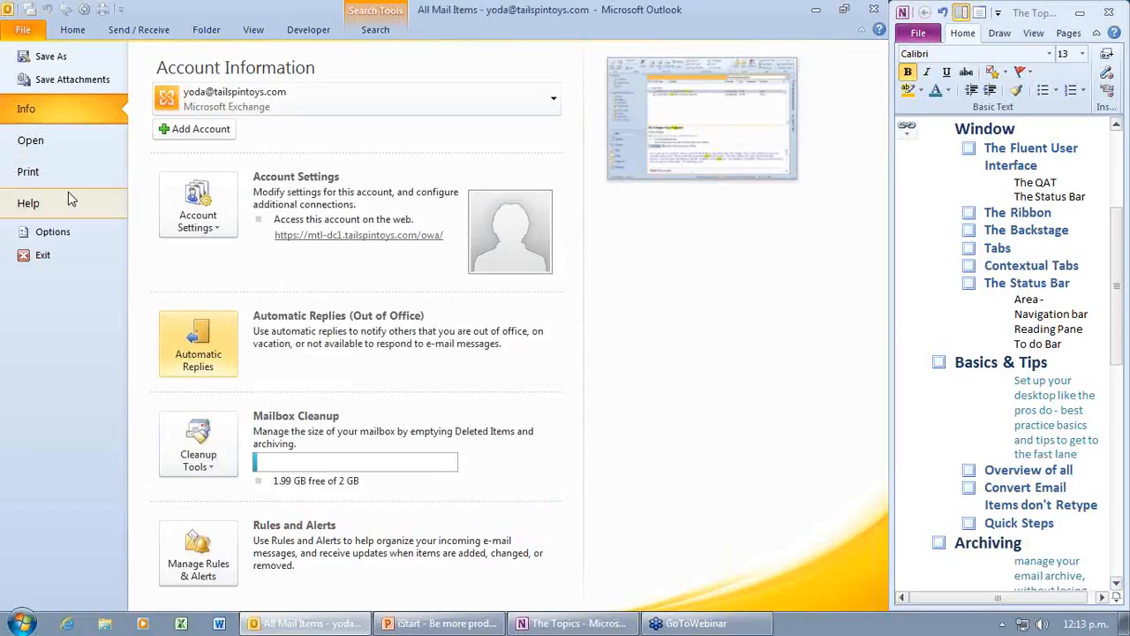
Step: Go to File > Options > Mail and open the Signatures and Stationery dialog
click(75, 237)
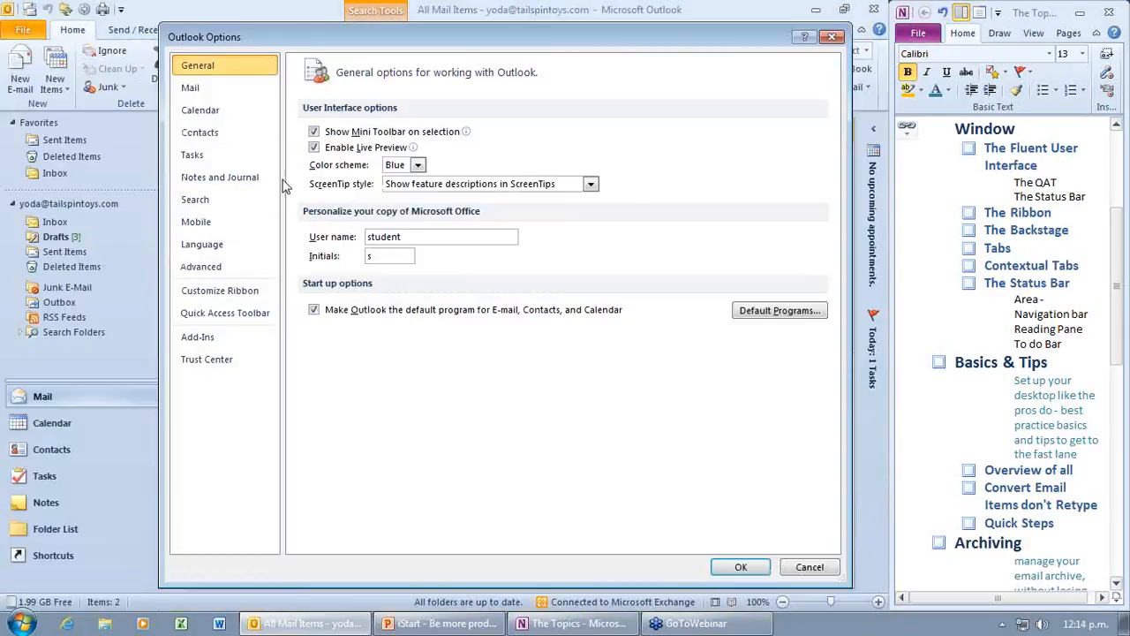
click(225, 93)
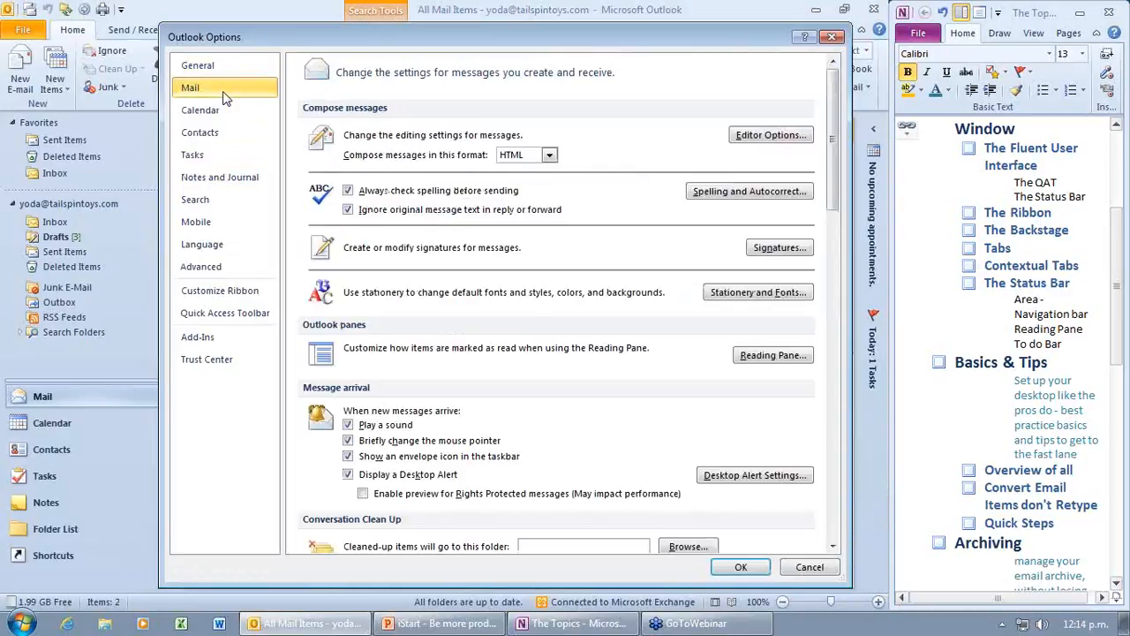
click(200, 70)
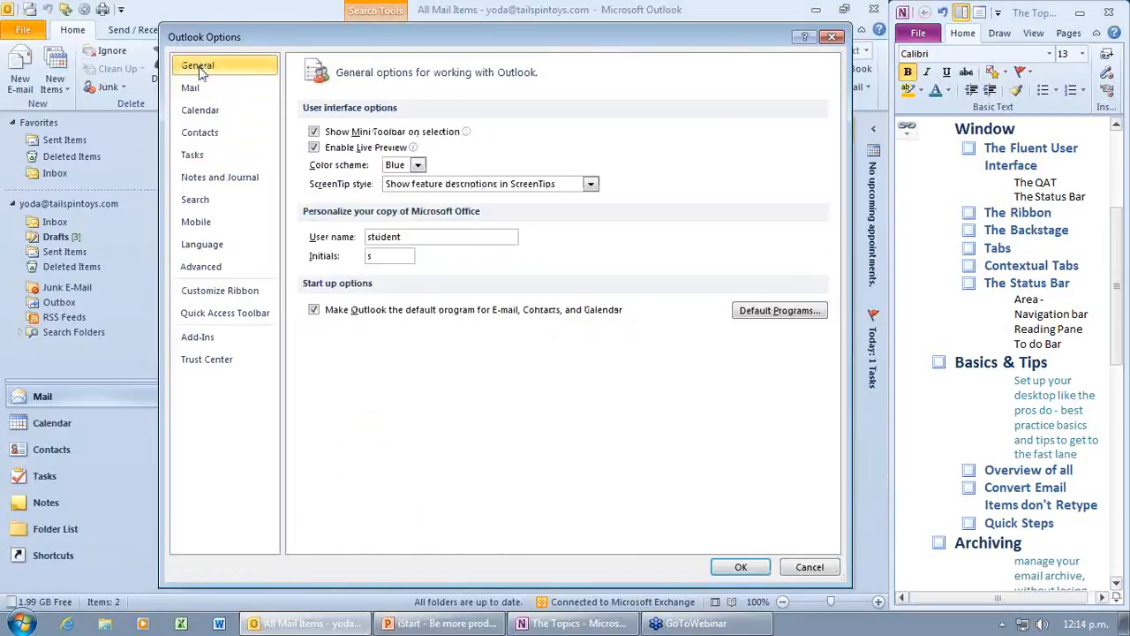
click(202, 90)
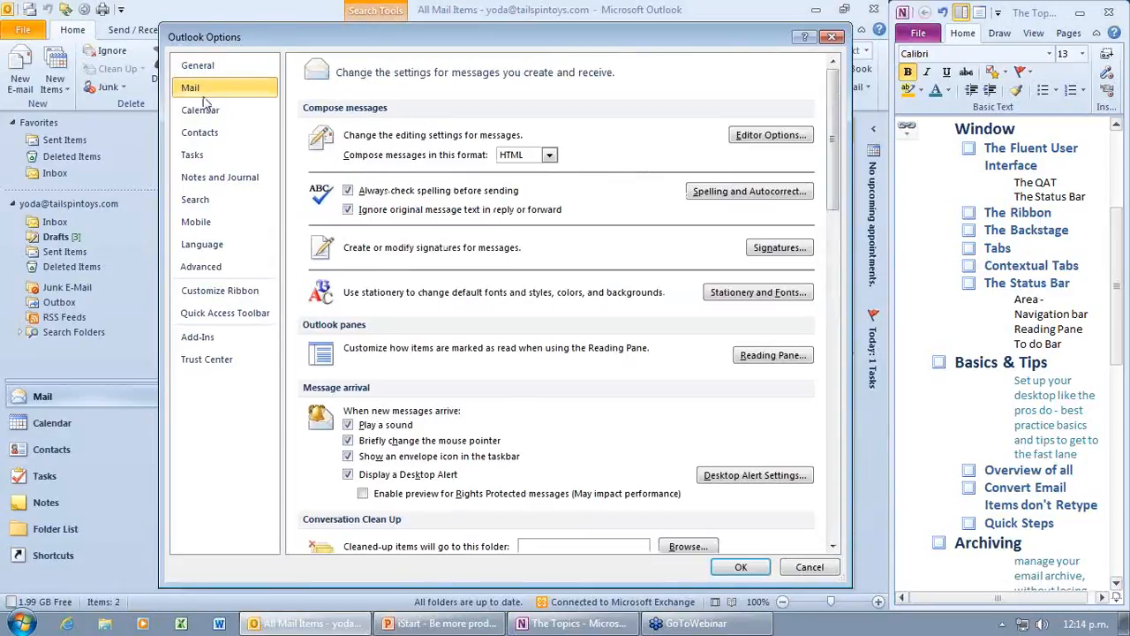
click(774, 254)
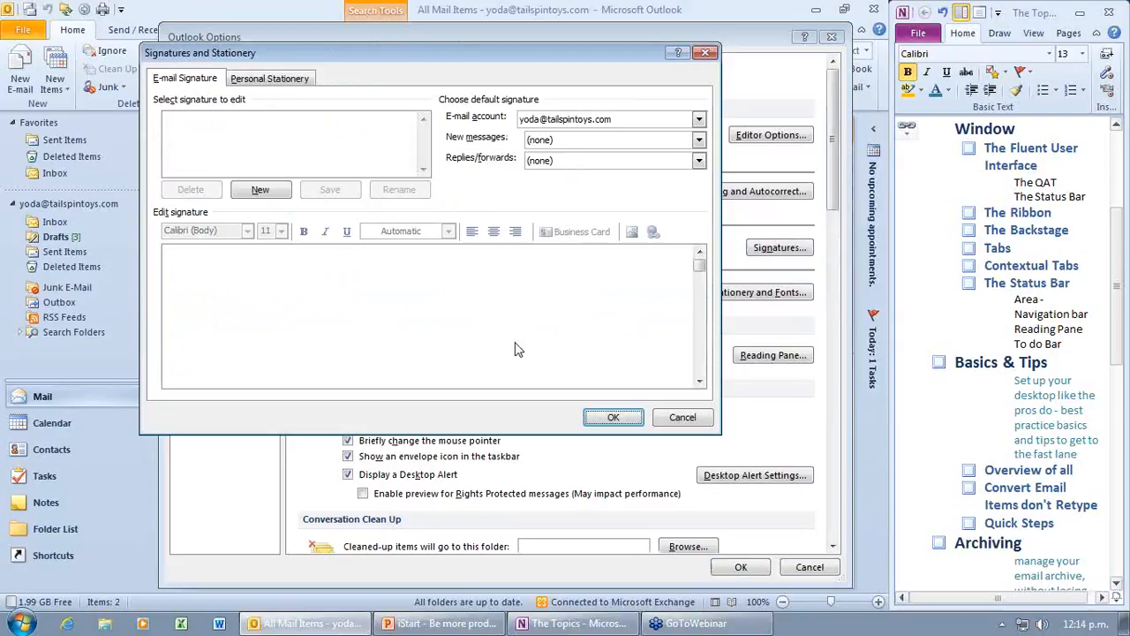
Step: Create a new signature named after the author and type the author's full name into it
click(281, 193)
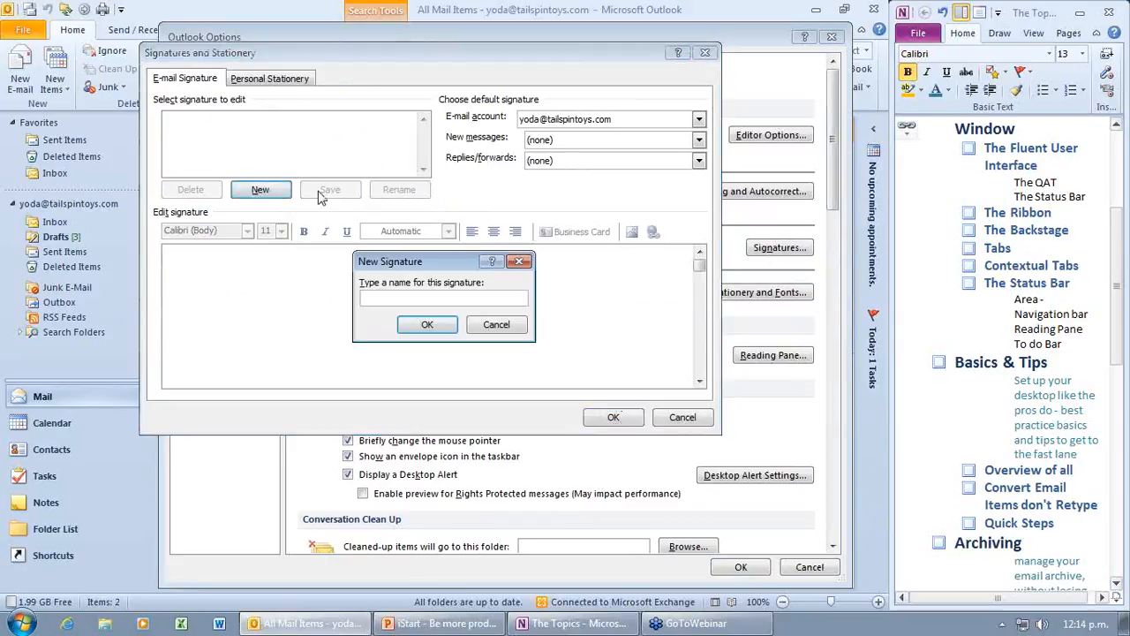
text(Michael)
click(420, 323)
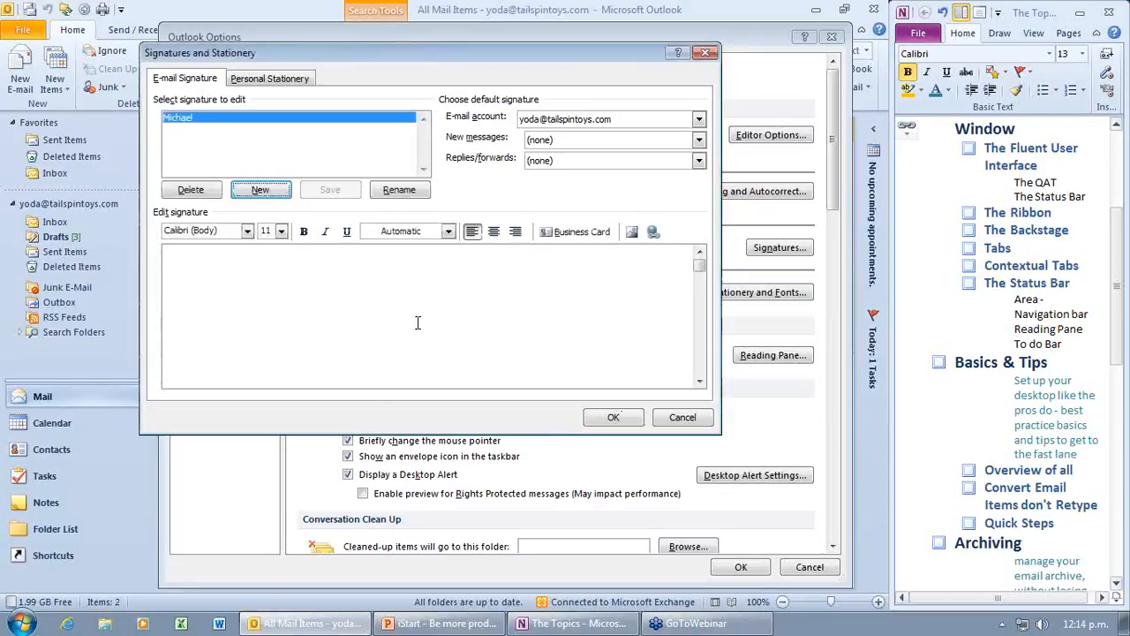
click(254, 283)
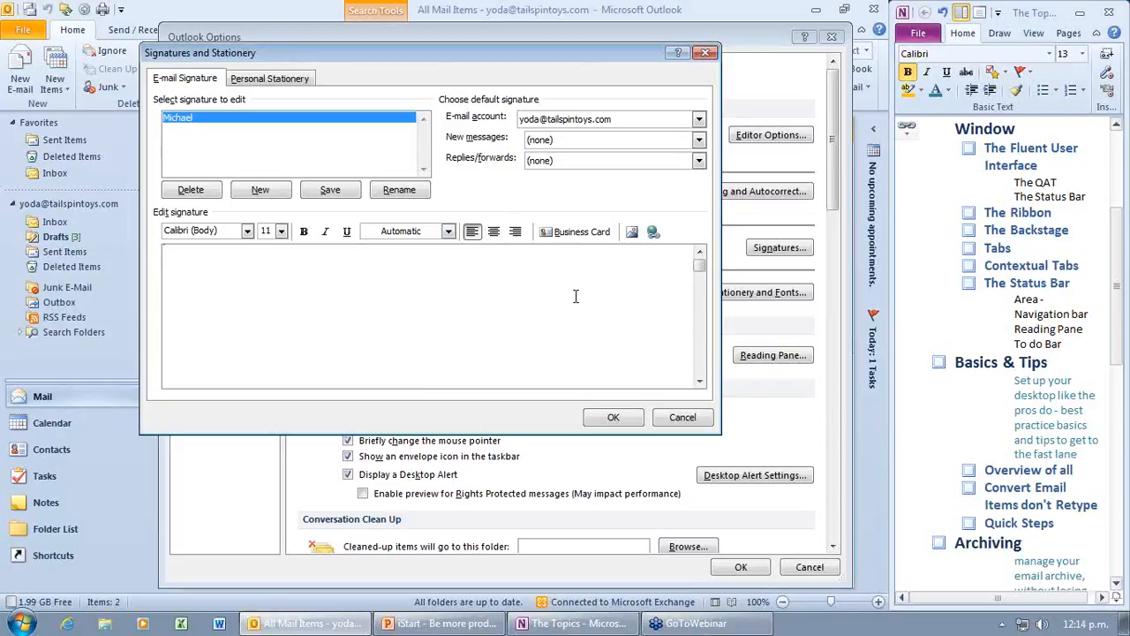
text(Michael:b)
key(BackSpace)
key(BackSpace)
key(BackSpace)
key(BackSpace)
text(Blignaut)
Step: Add a bold 'ACE' line below the name, save, and make it the new-message default
key(Return)
text(ACE)
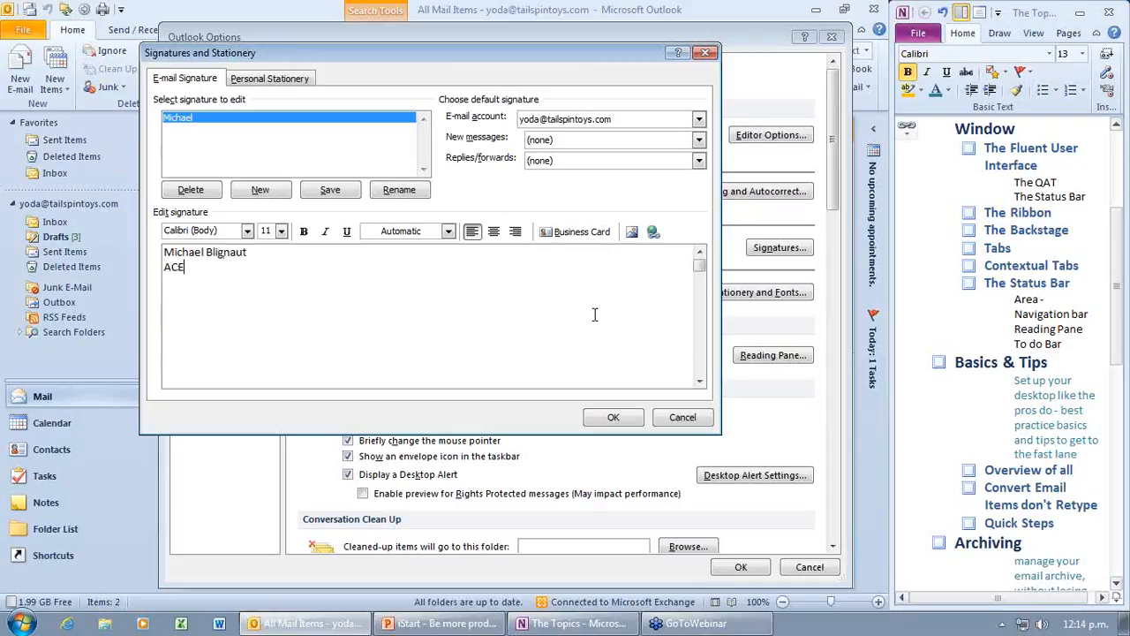
double_click(174, 267)
click(303, 231)
click(206, 276)
click(613, 418)
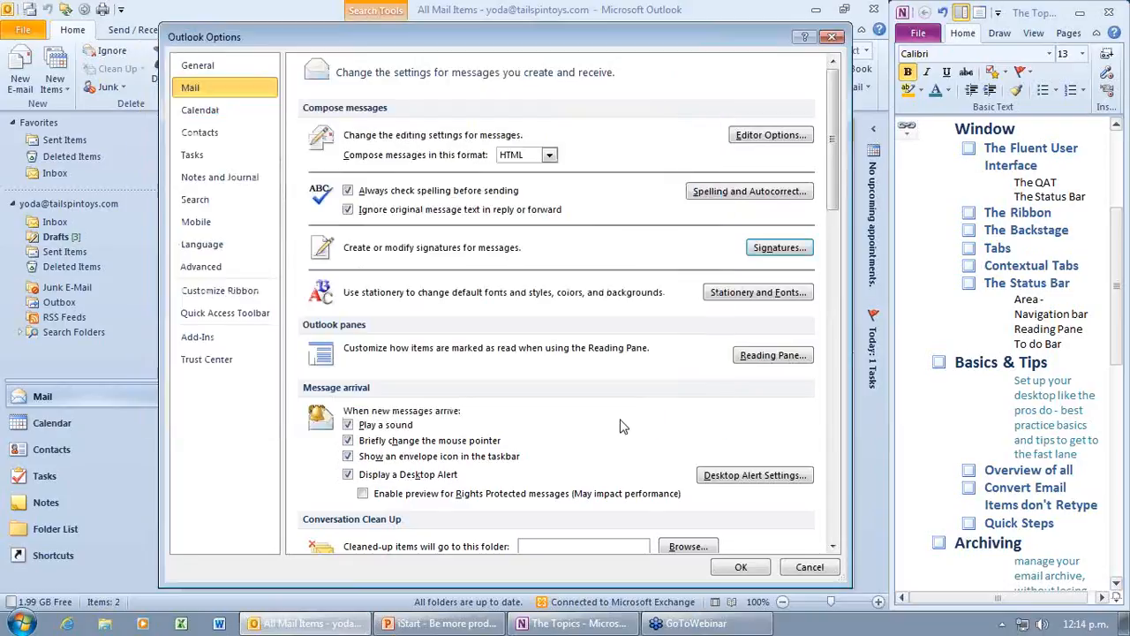
click(769, 251)
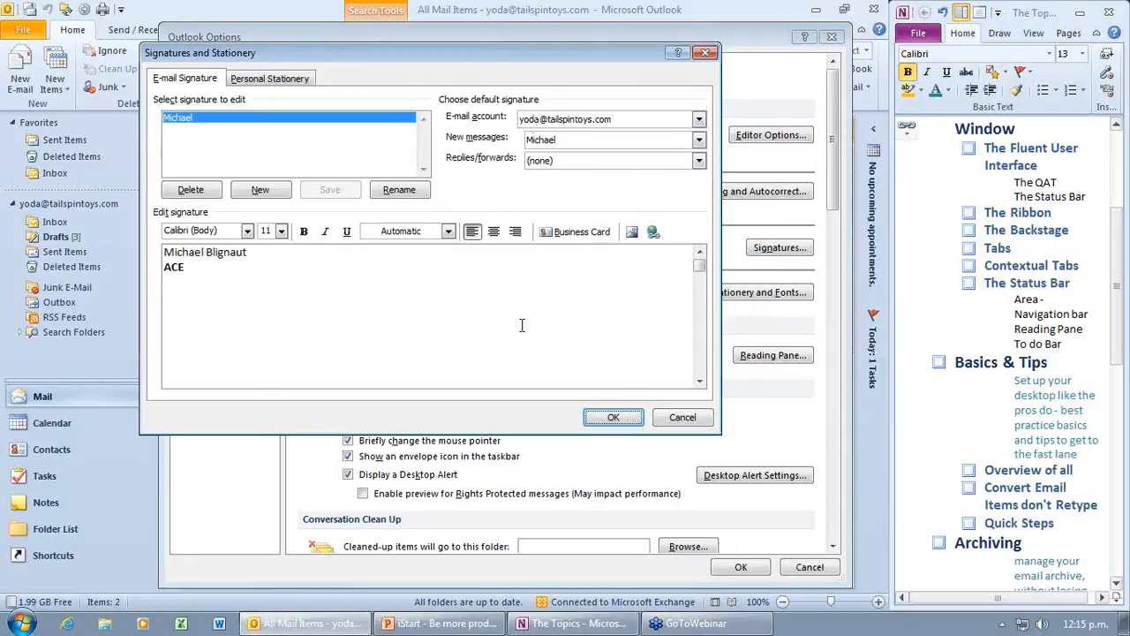
click(618, 418)
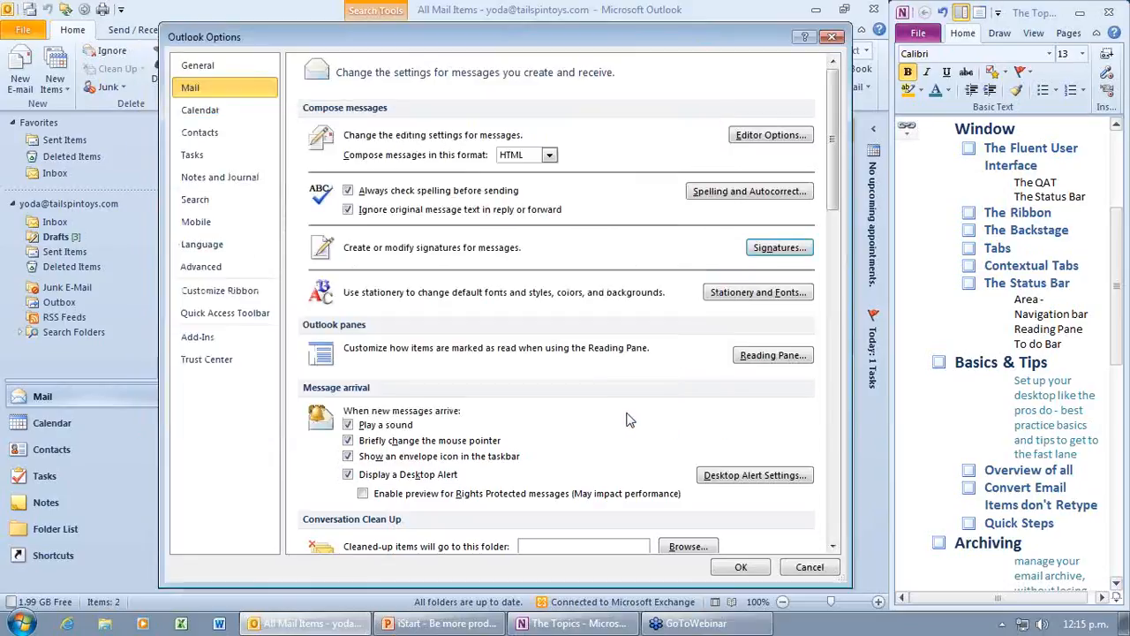
Step: Close Outlook Options, clear the search, and open the RE: Tailspin Toys Proposal reply
click(831, 37)
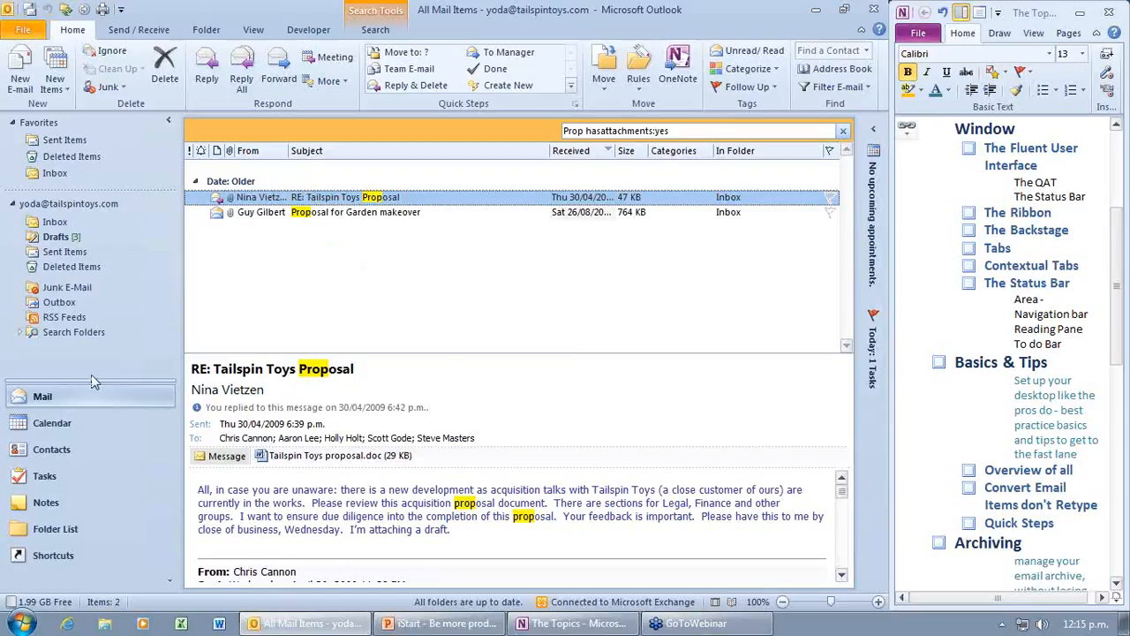
click(71, 395)
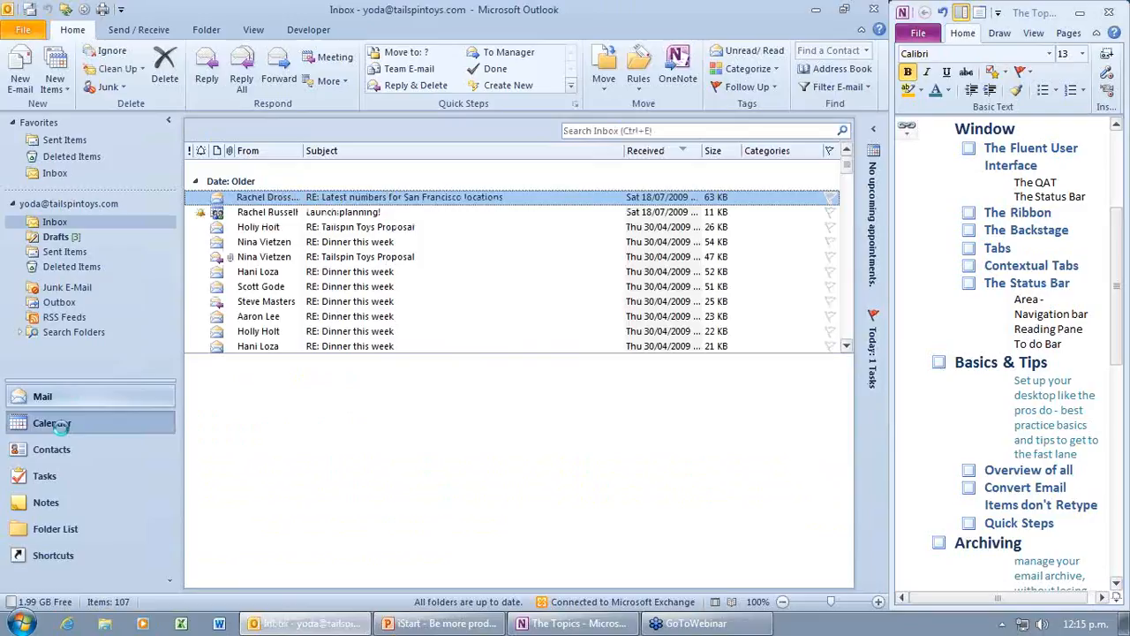
click(58, 425)
click(33, 399)
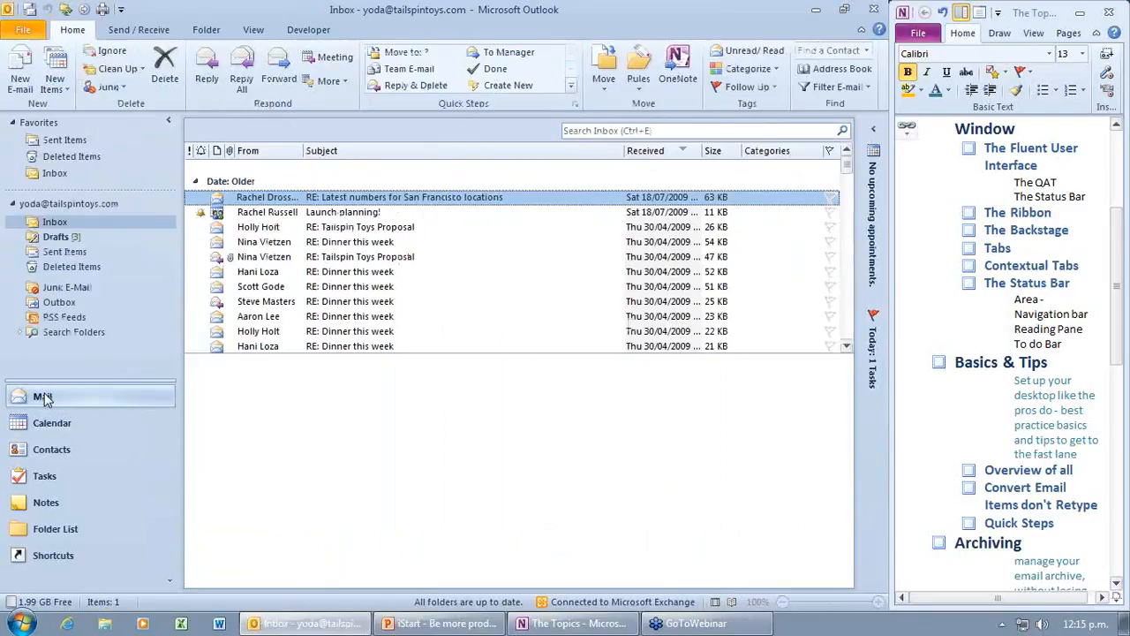
click(270, 228)
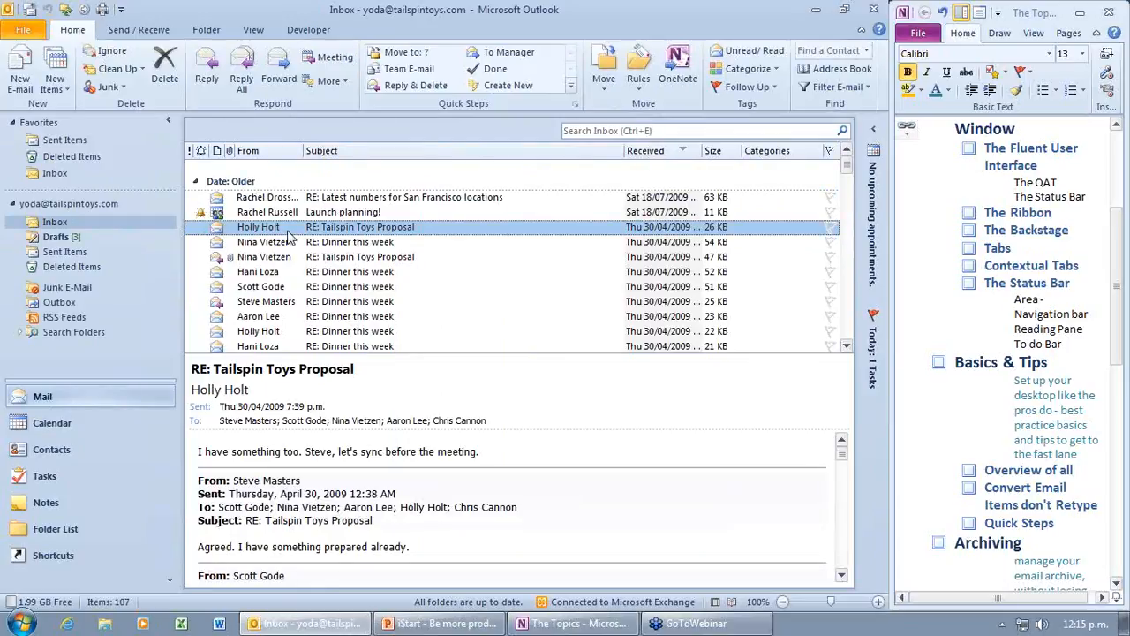
Step: Drag the 'RE: Tailspin Toys Proposal' reply onto Tasks and save it starting 18/08/2011, due 19/08/2011
drag(288, 235, 46, 479)
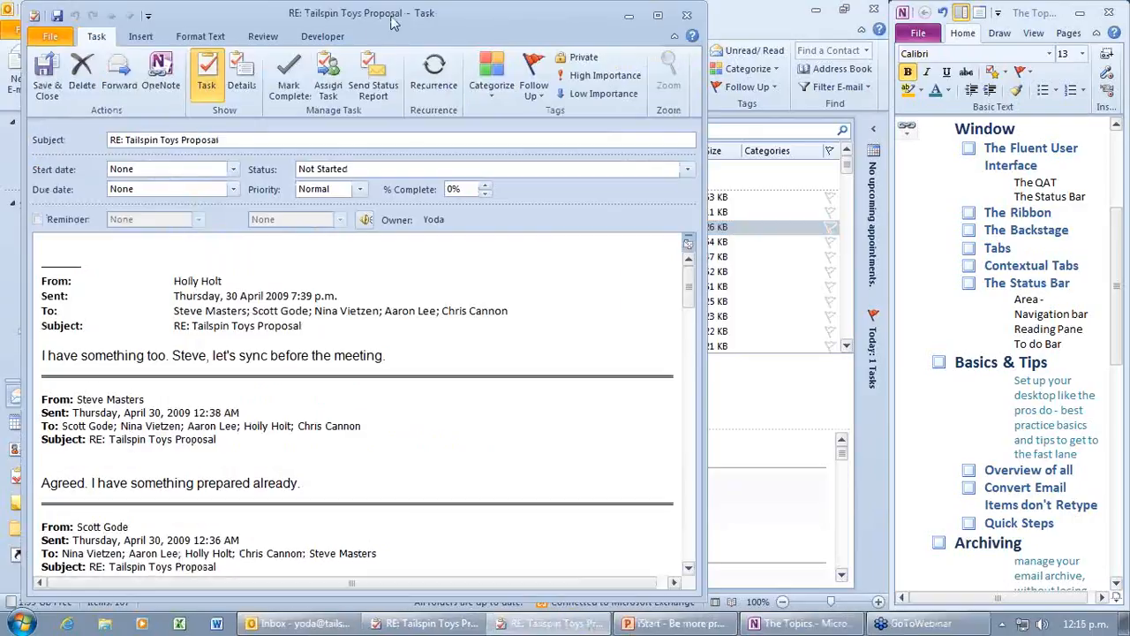
drag(392, 17, 390, 18)
double_click(391, 24)
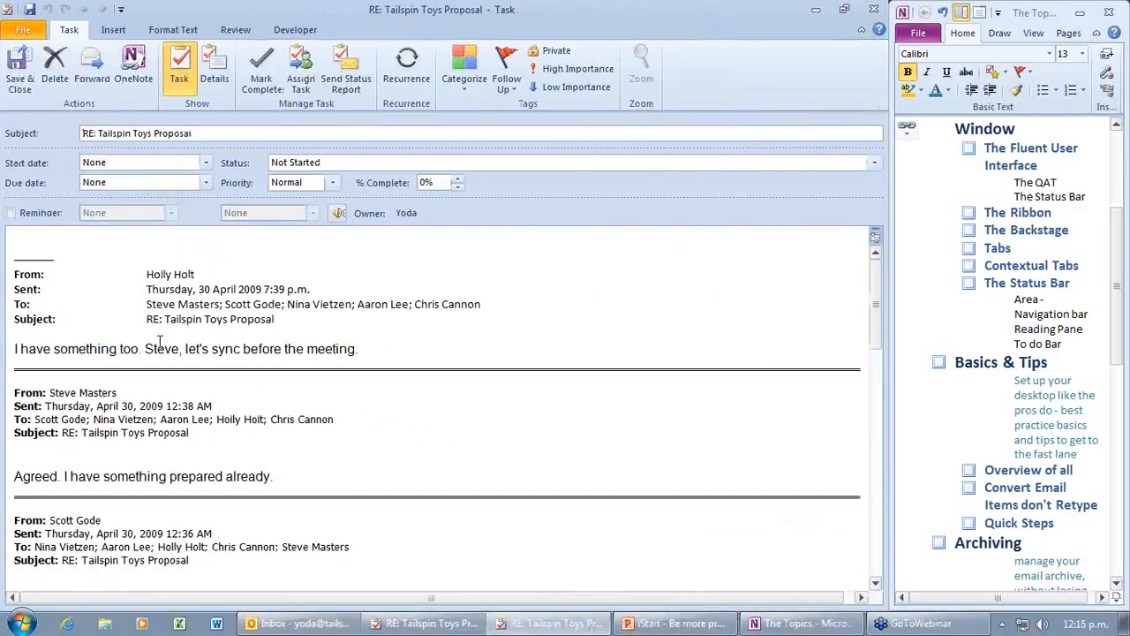
click(206, 163)
click(139, 252)
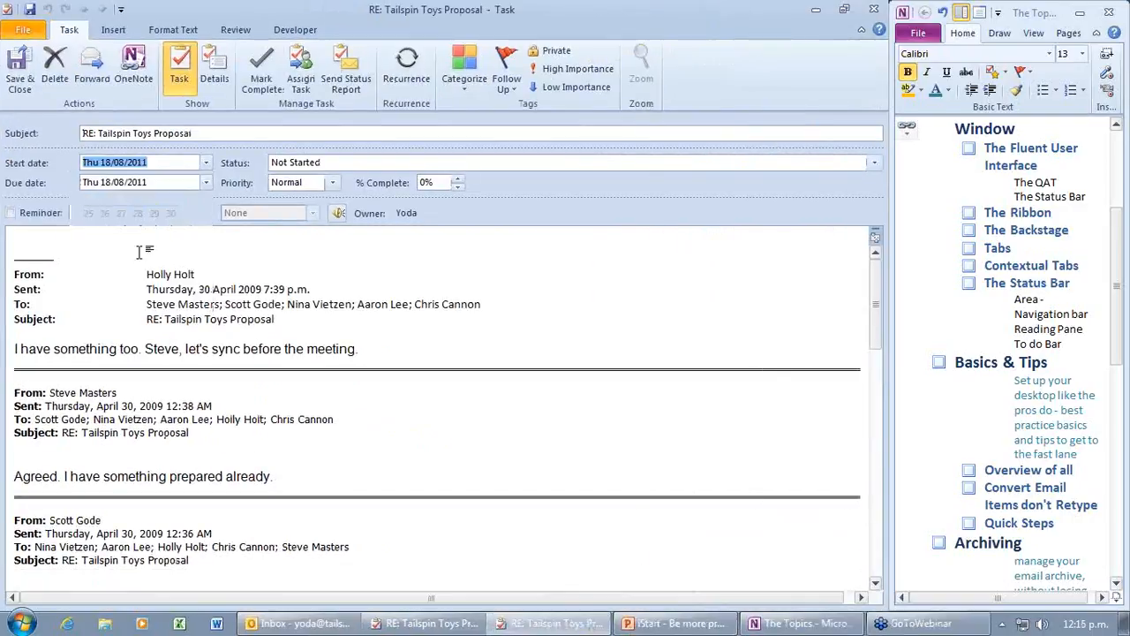
click(206, 198)
click(157, 290)
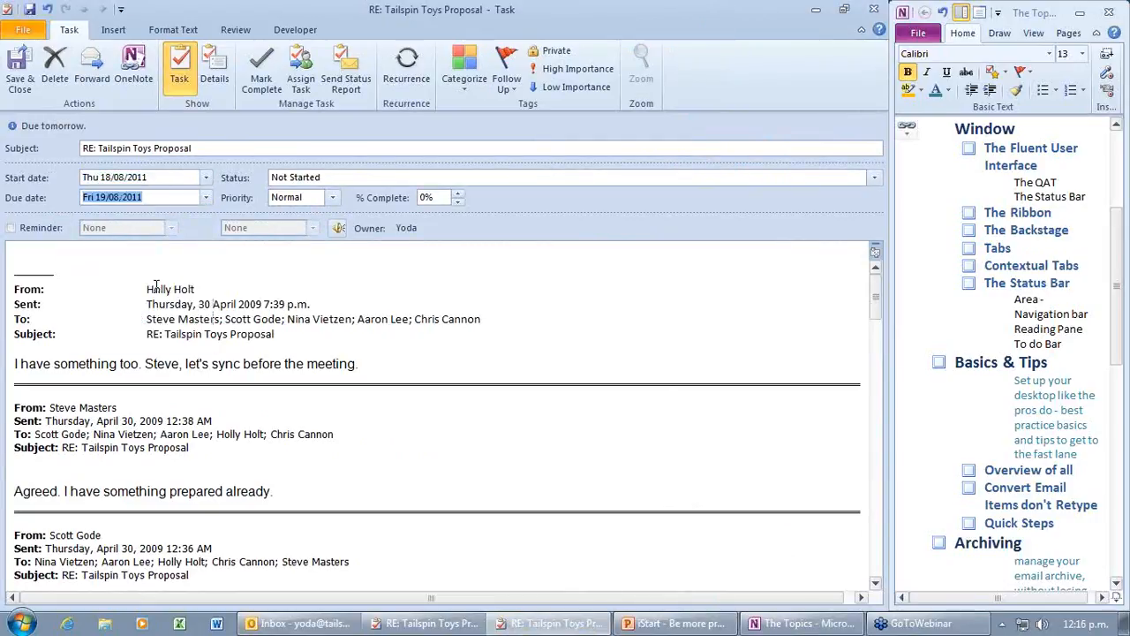
click(32, 80)
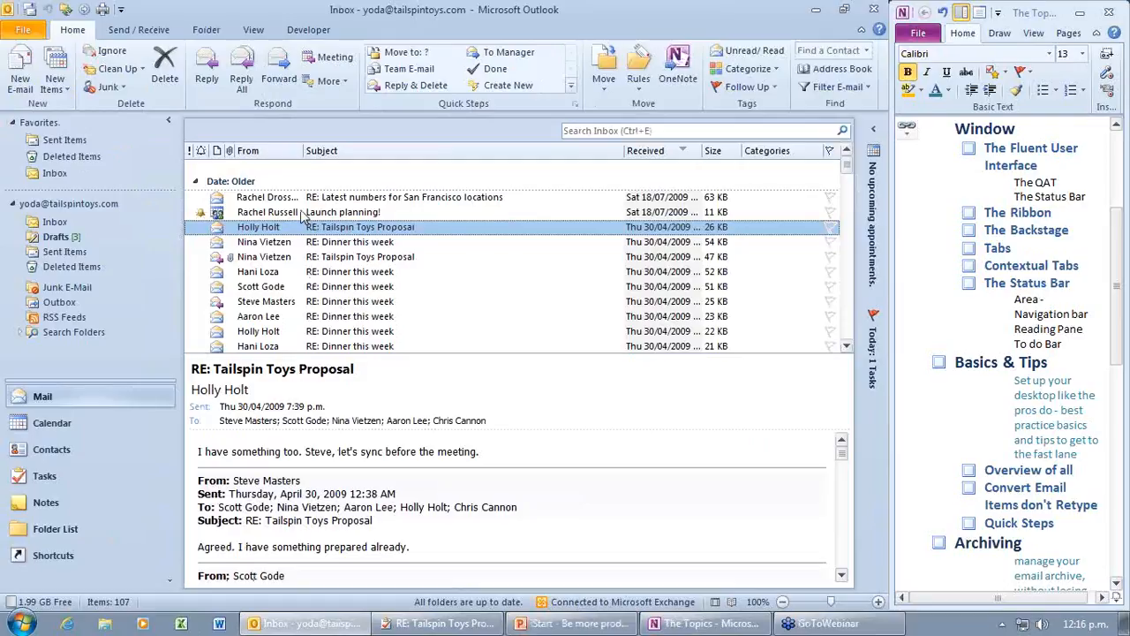
Step: Drag the Latest numbers message onto Contacts, move 'San Francisco' from Notes into Company, and save
click(277, 200)
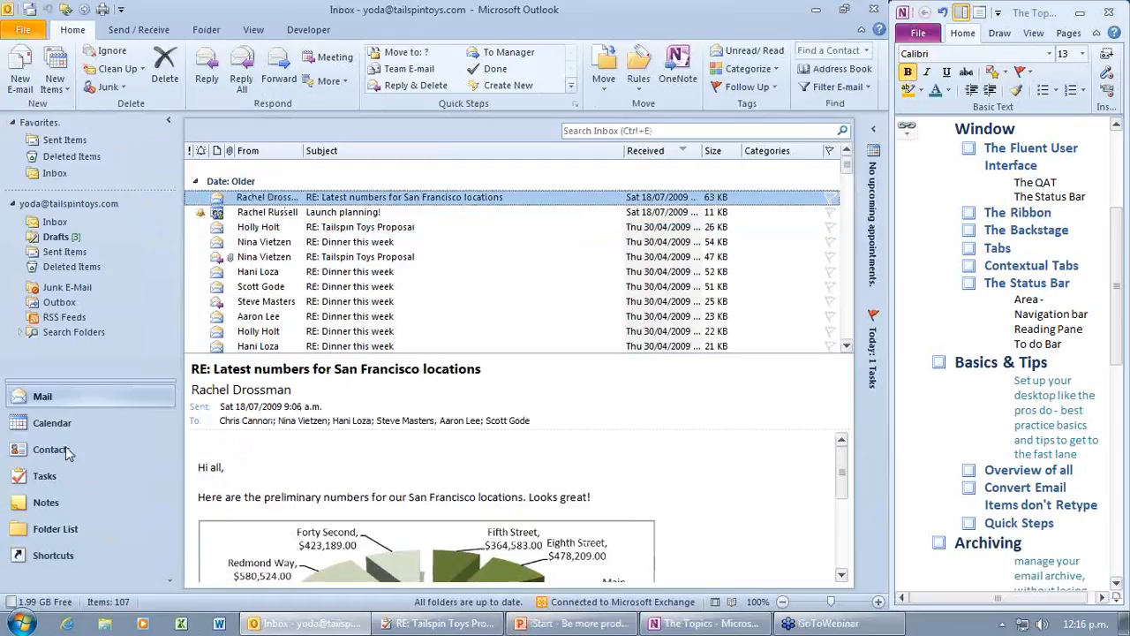
drag(68, 453, 65, 447)
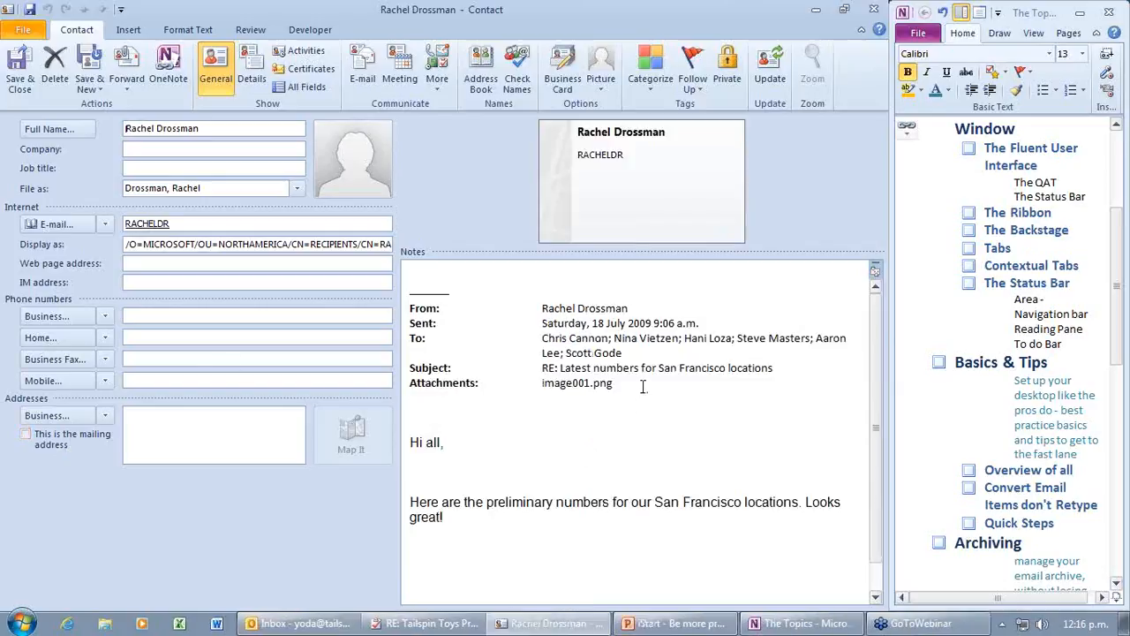
scroll(614, 436, down, 1)
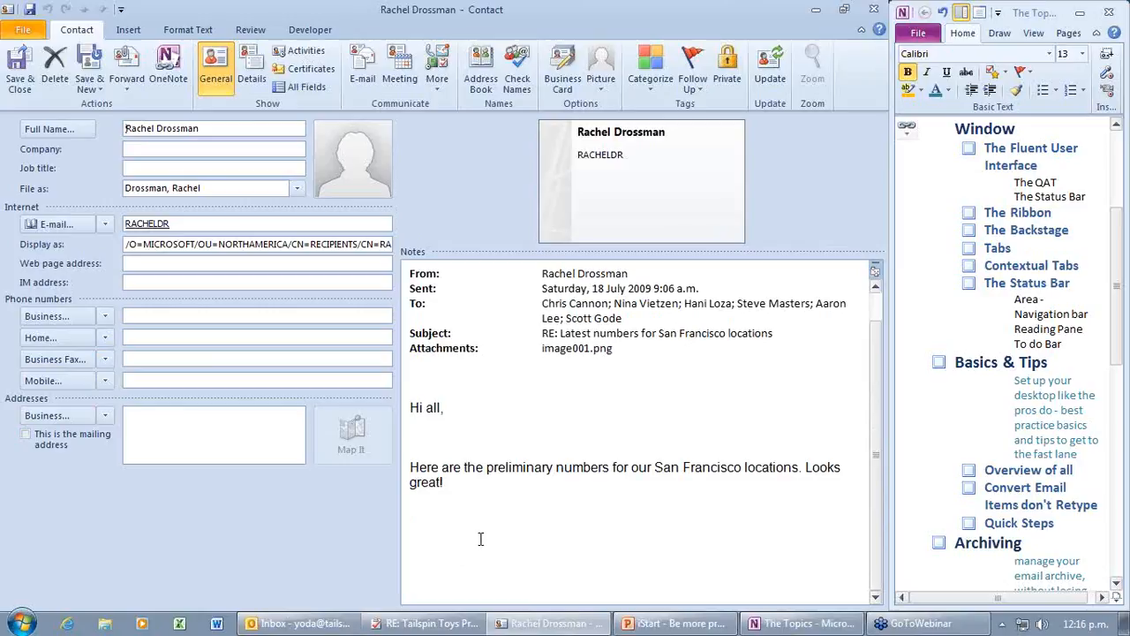
click(606, 467)
drag(745, 468, 655, 467)
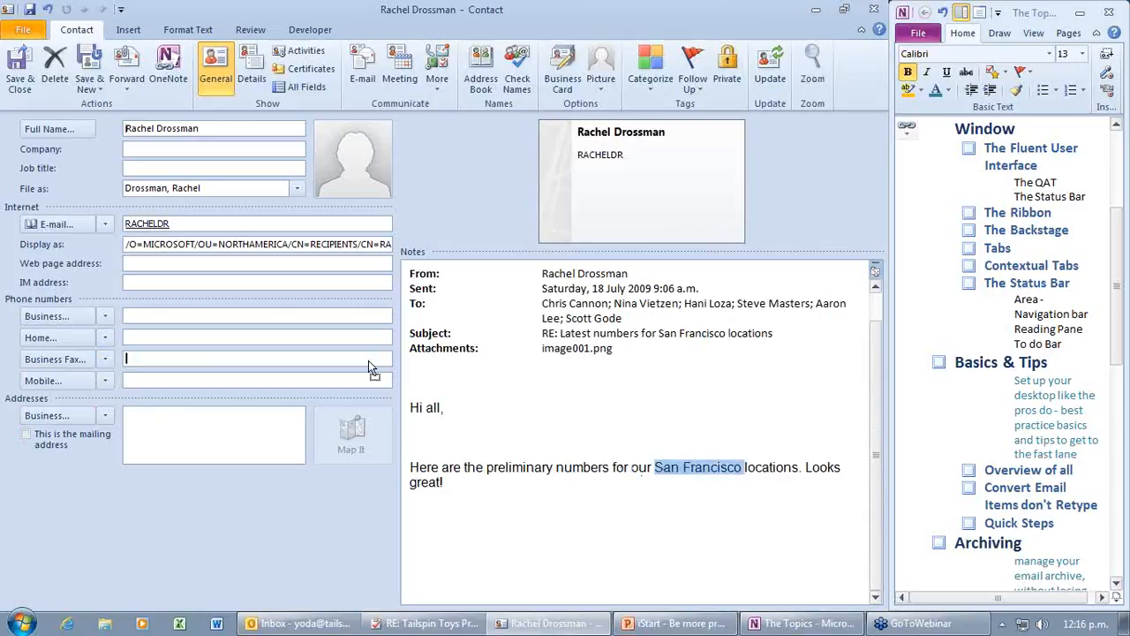
drag(128, 152, 129, 150)
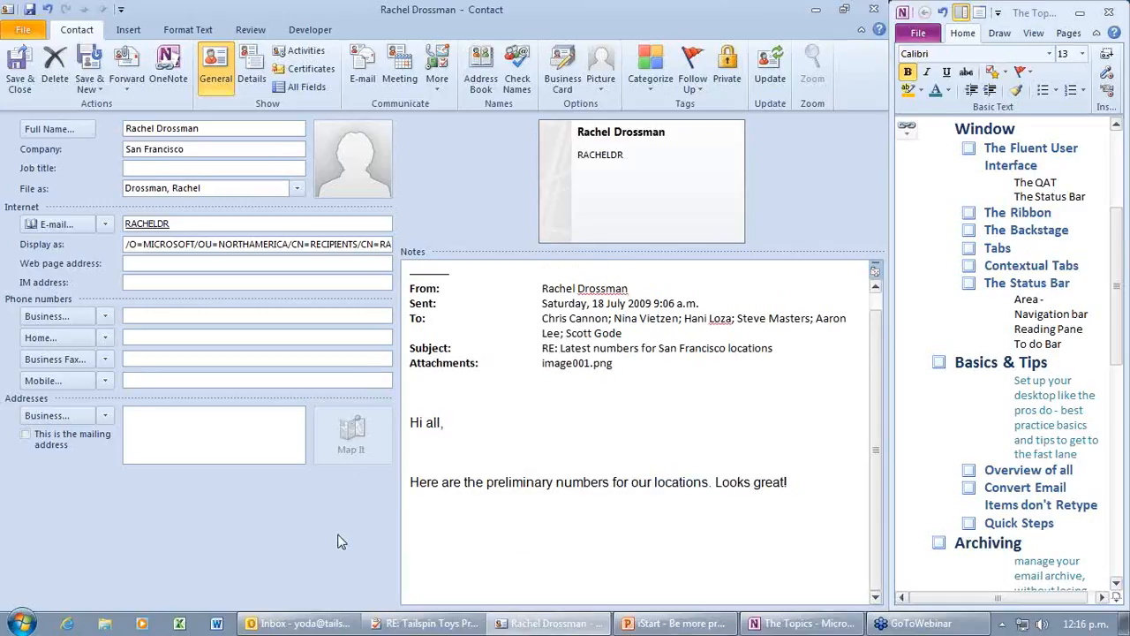
click(18, 69)
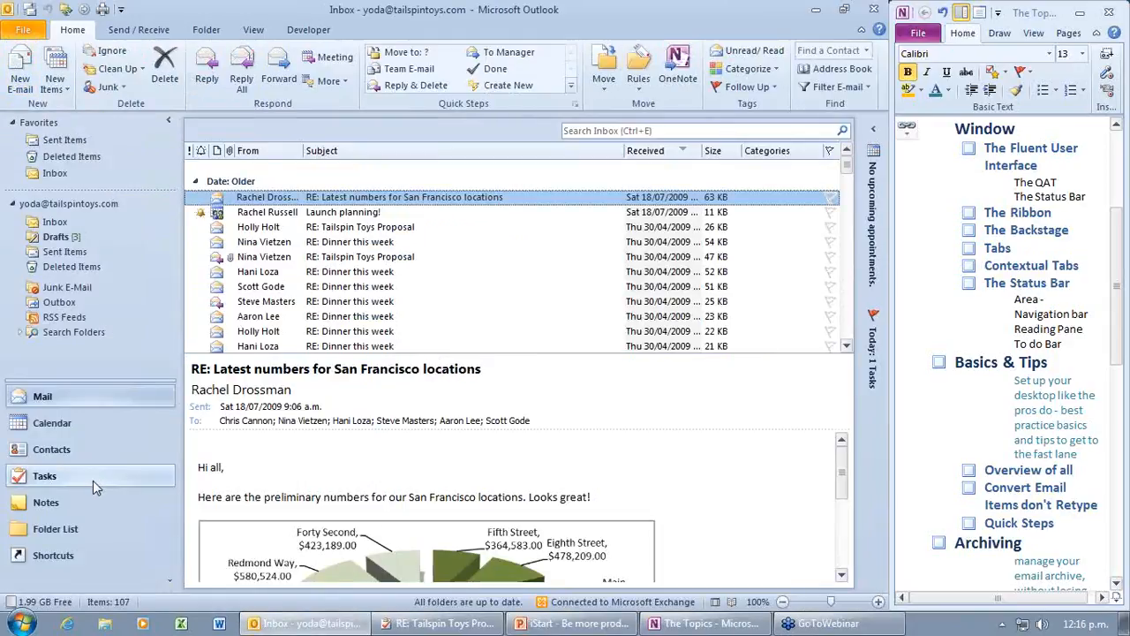
Step: Cycle the Calendar through Day, Work Week, Week and Month, settle on Schedule View, and open Calendar Groups
click(89, 425)
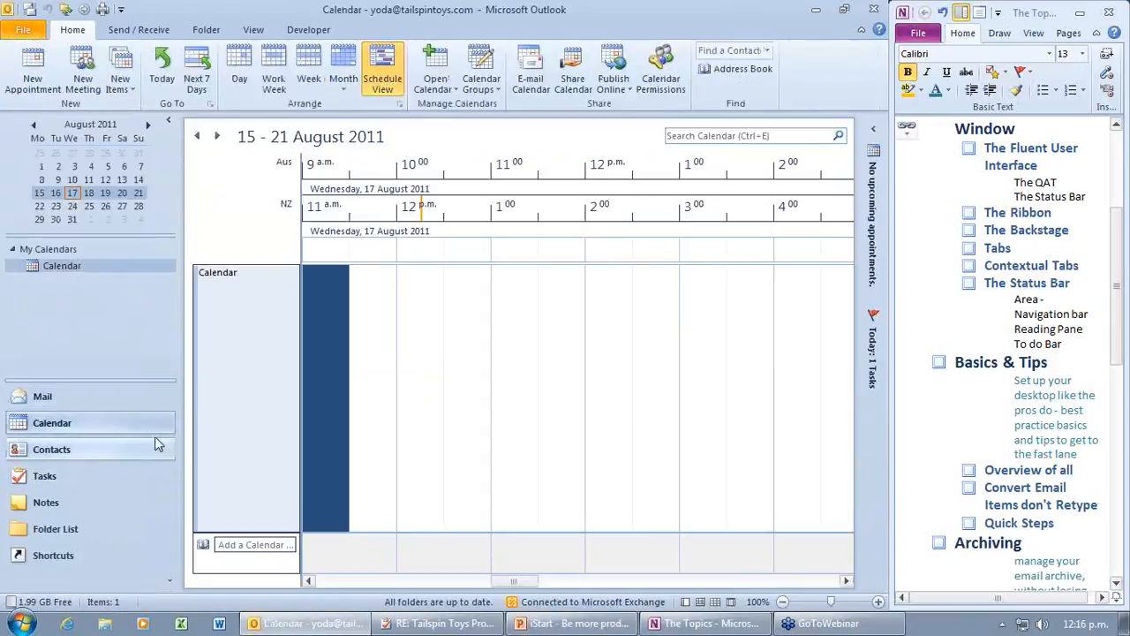
click(234, 63)
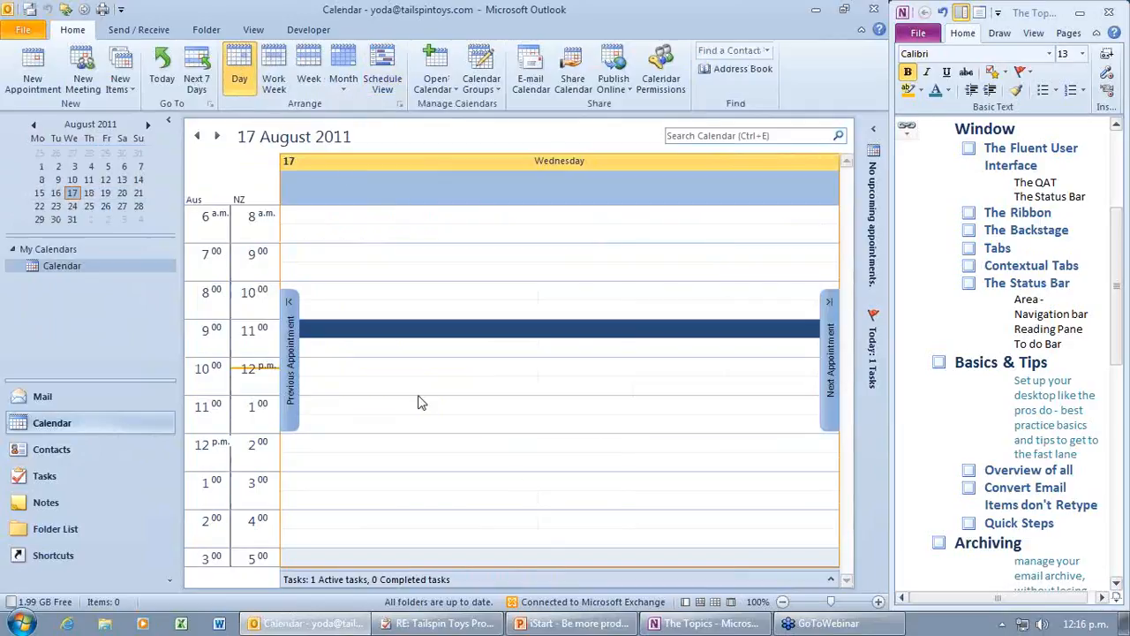
click(280, 82)
click(309, 75)
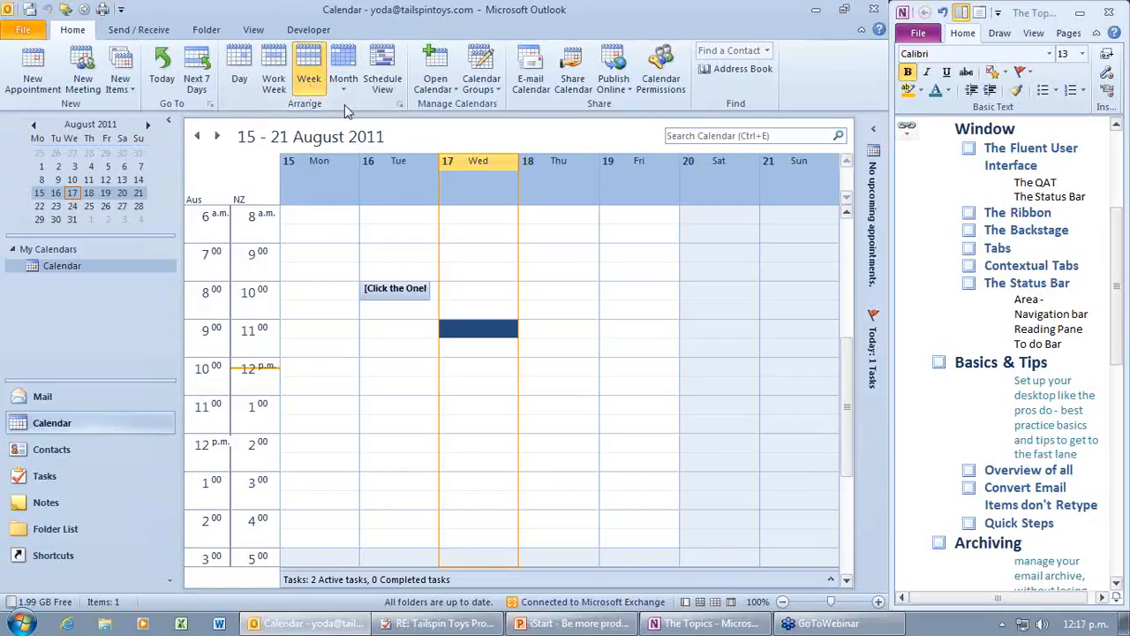
click(346, 75)
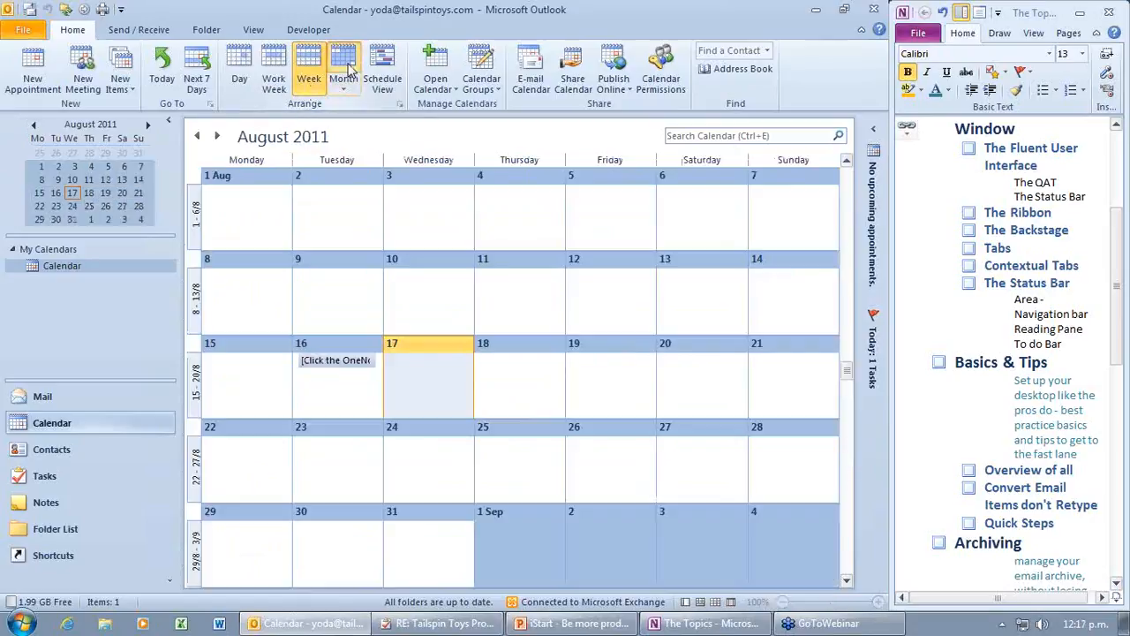
click(383, 75)
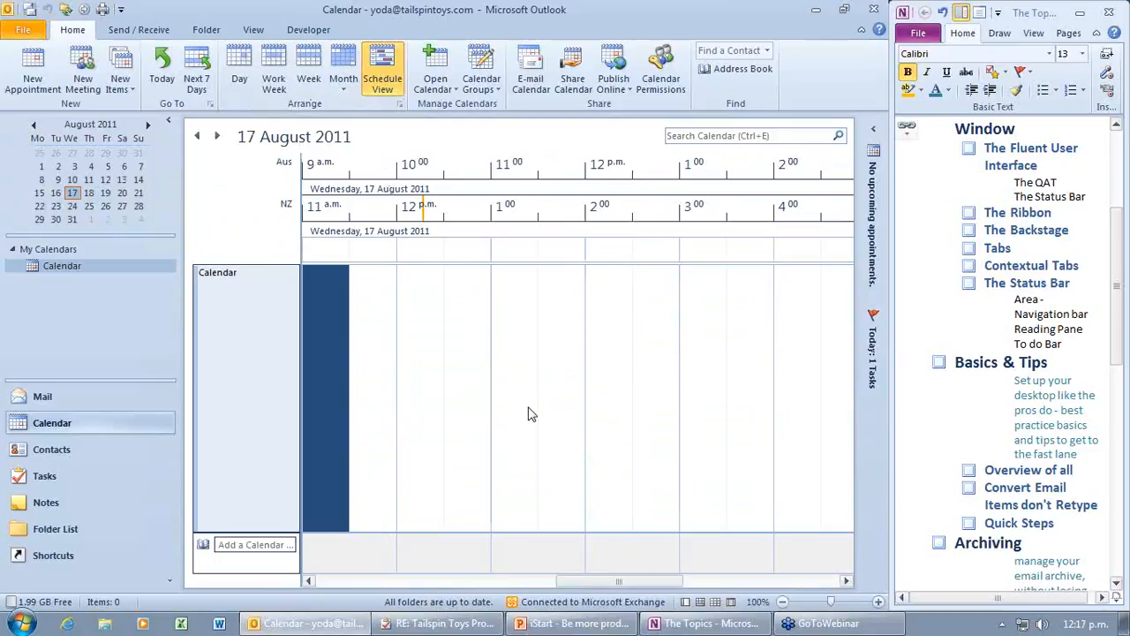
click(492, 90)
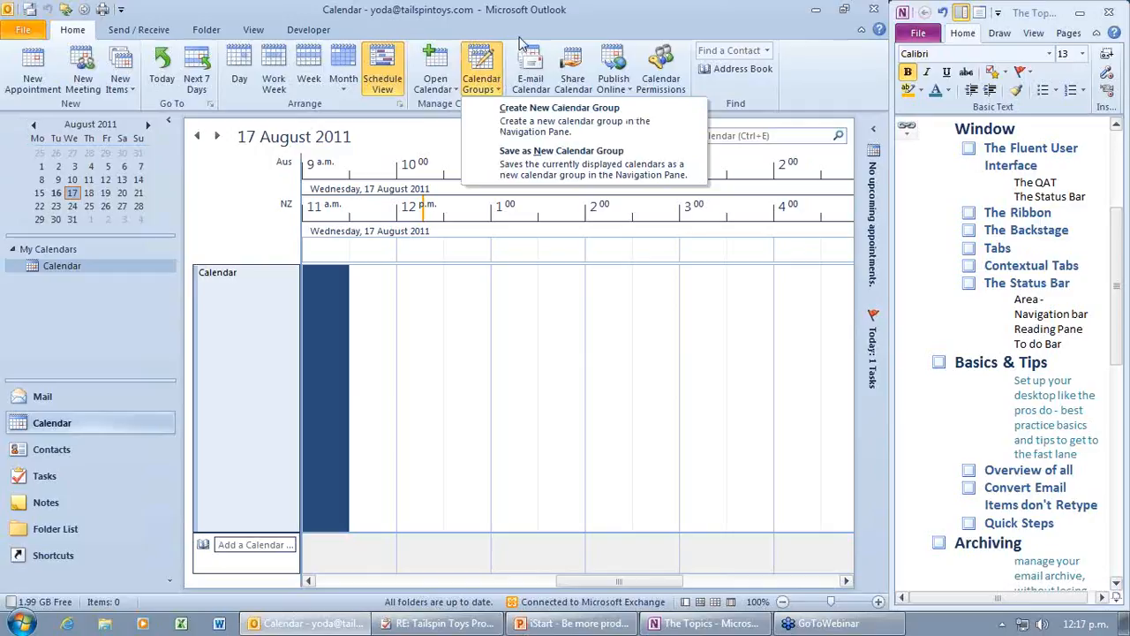
Step: Create a new calendar group named 'The team'
click(533, 112)
text(The team)
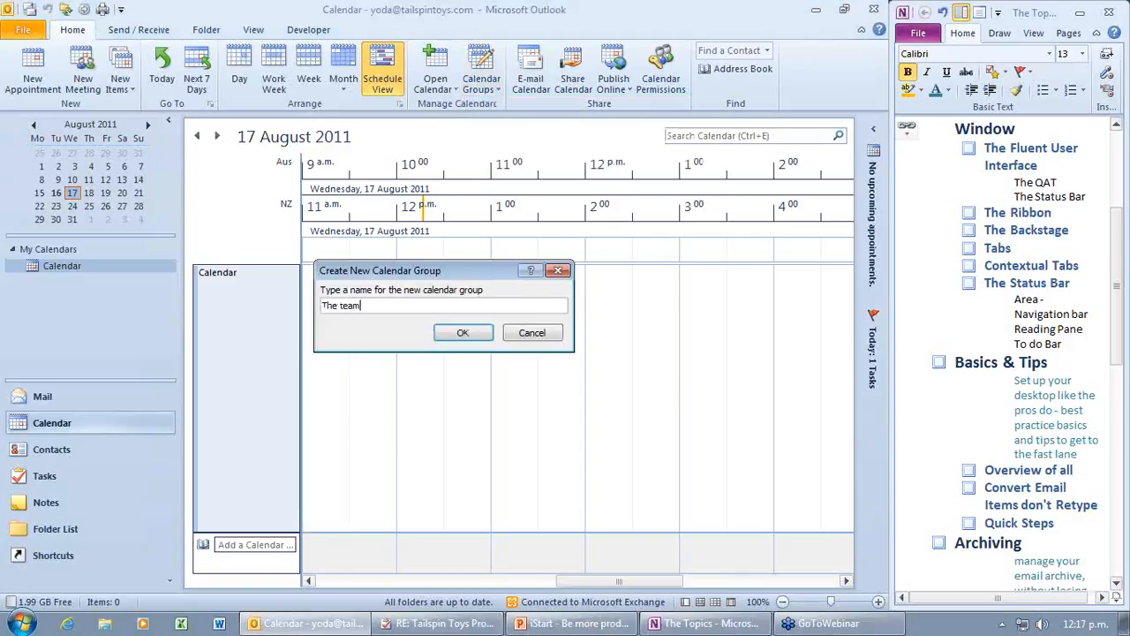
click(473, 337)
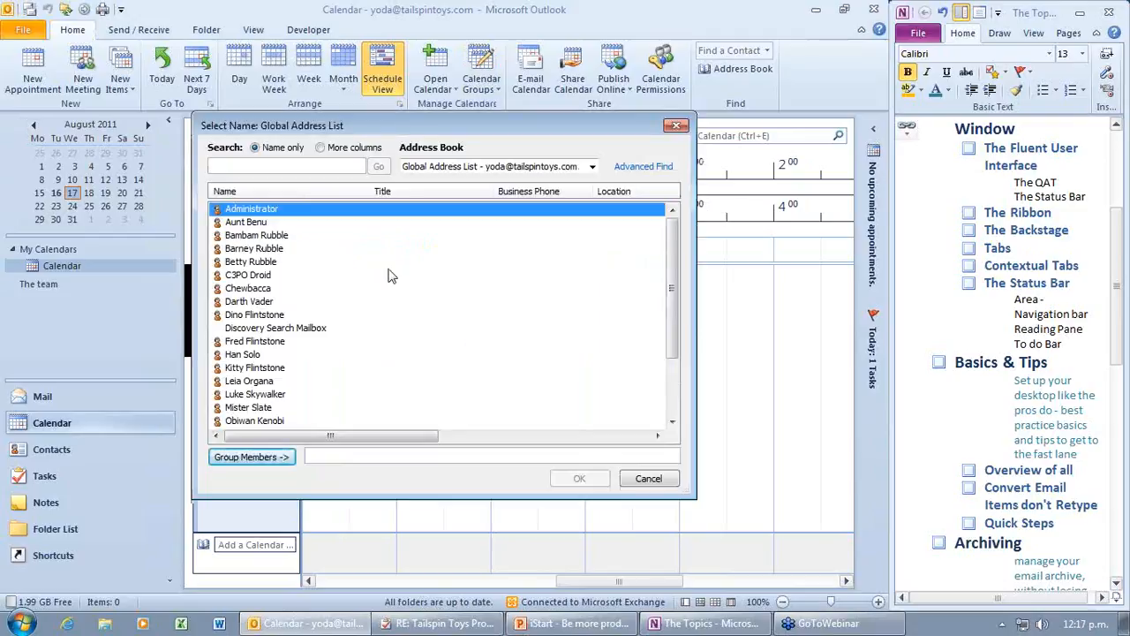
Step: Add five team contacts as group members, then select the 4:30–5:00 slot across the team
click(255, 275)
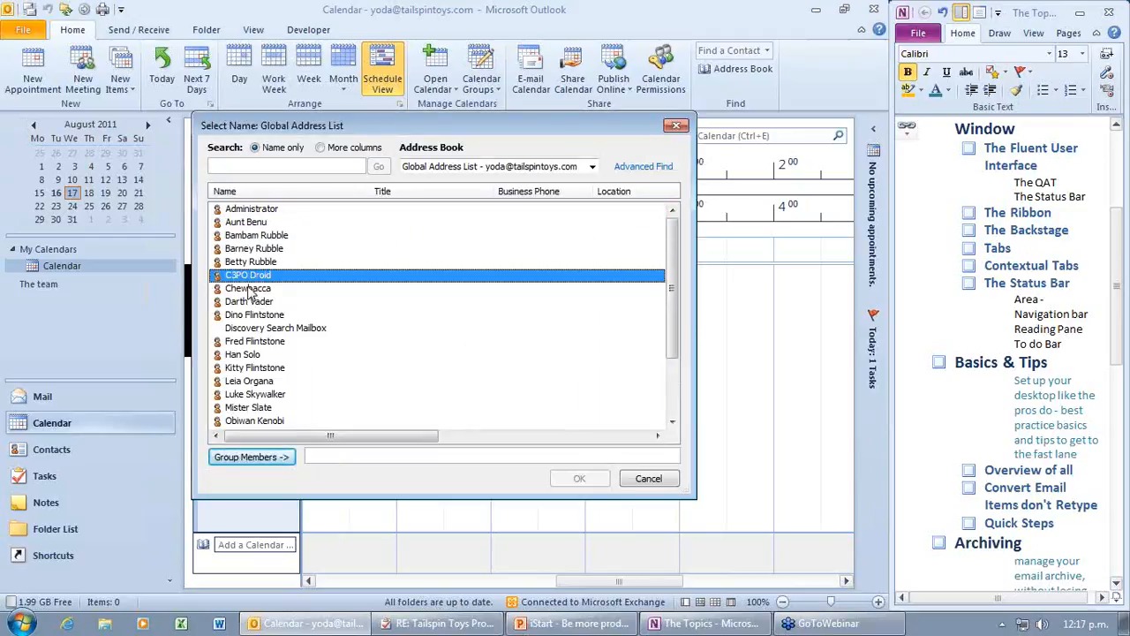
shift+click(244, 356)
click(255, 277)
ctrl+click(257, 290)
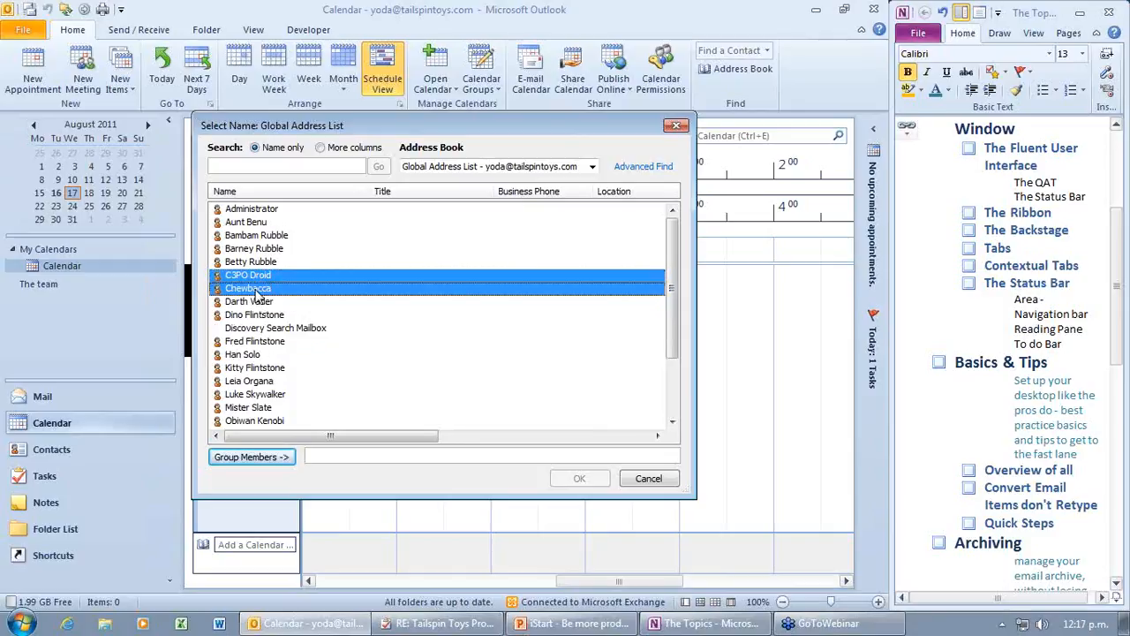
ctrl+click(245, 358)
ctrl+click(252, 383)
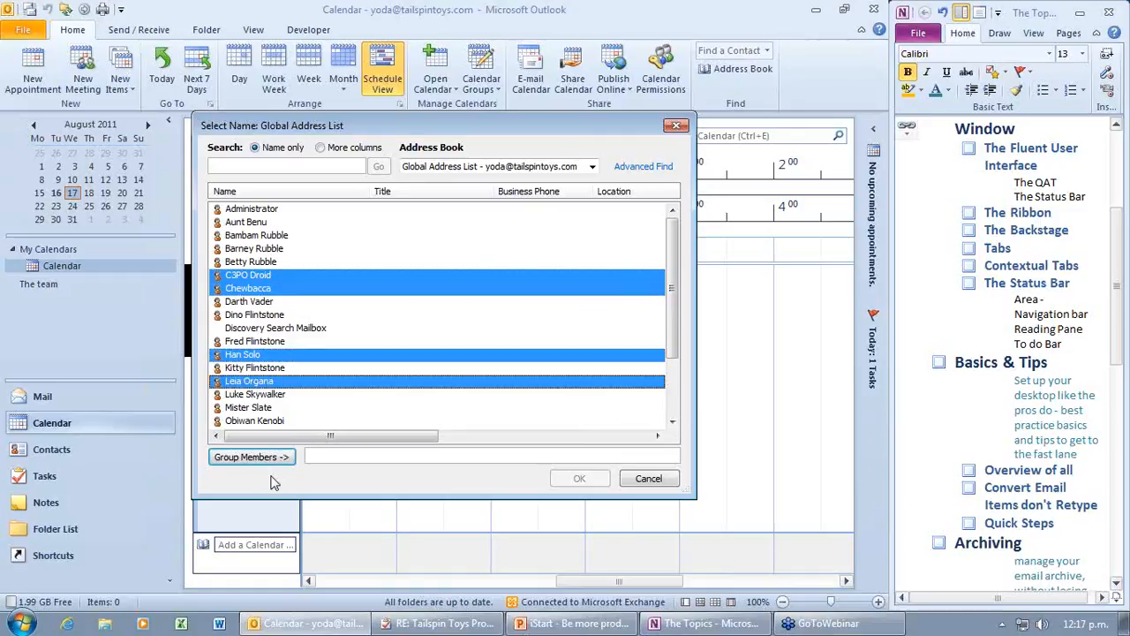
ctrl+click(253, 394)
click(270, 457)
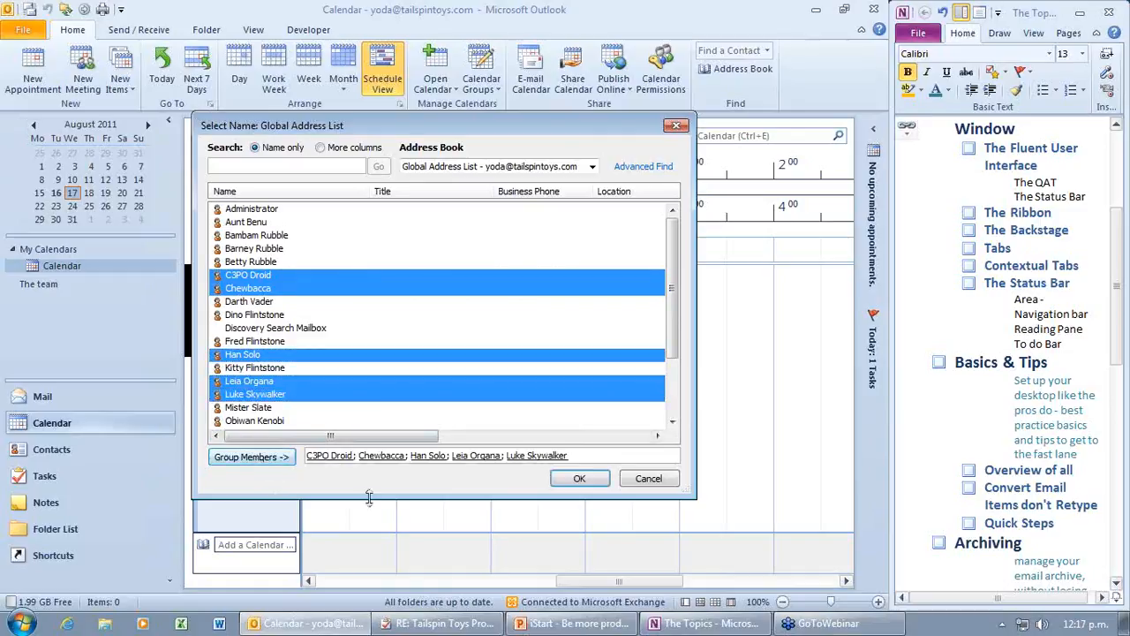
click(583, 481)
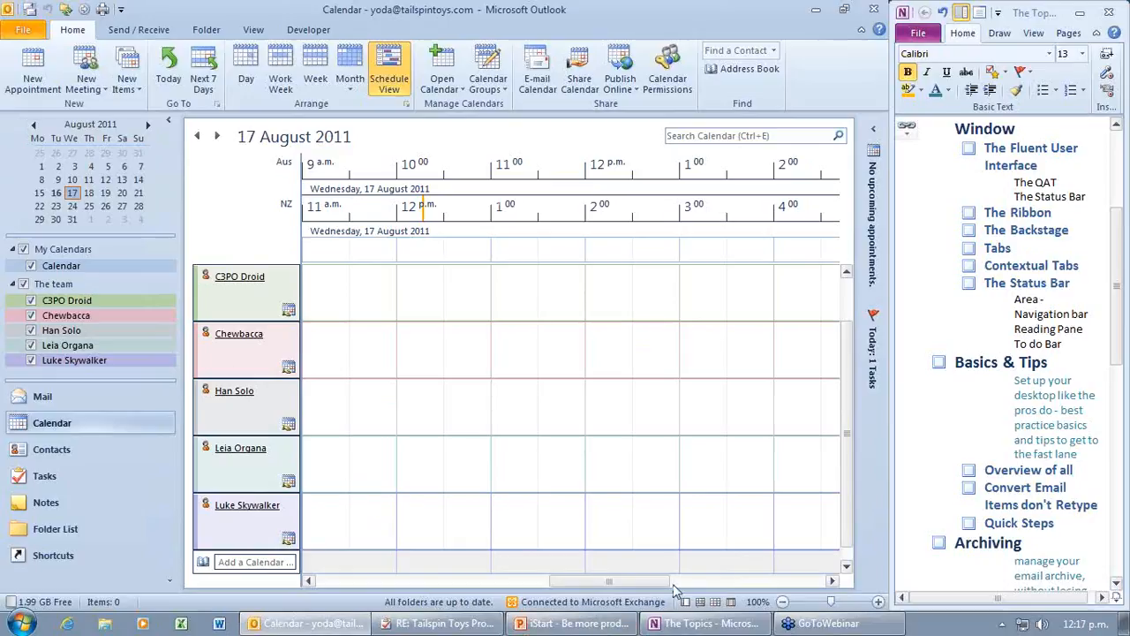
drag(658, 583, 691, 580)
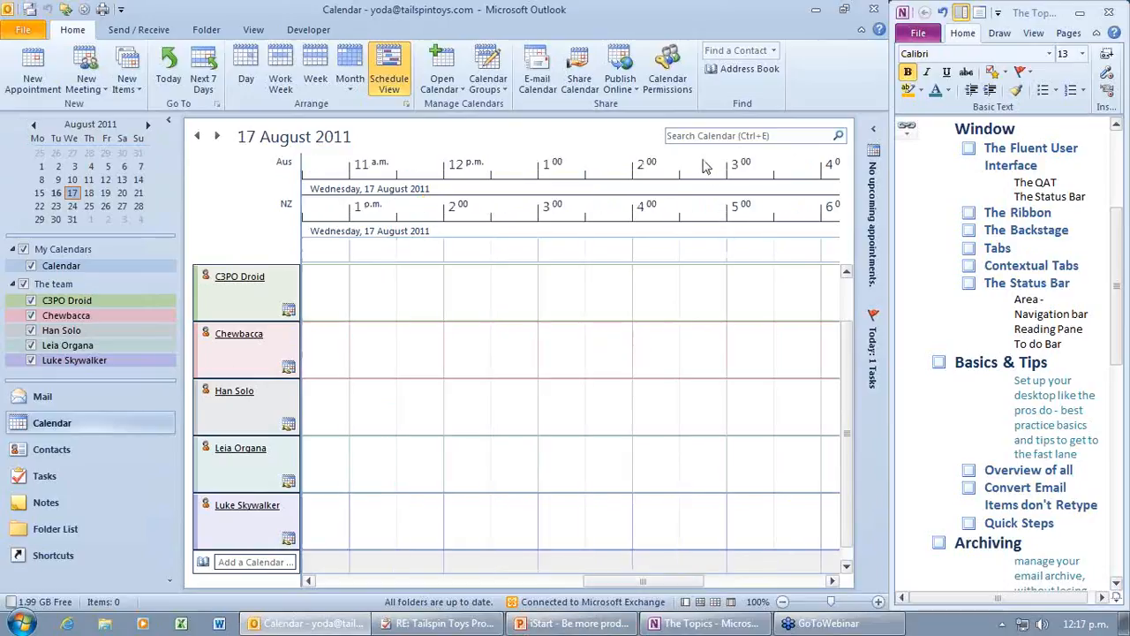
click(706, 221)
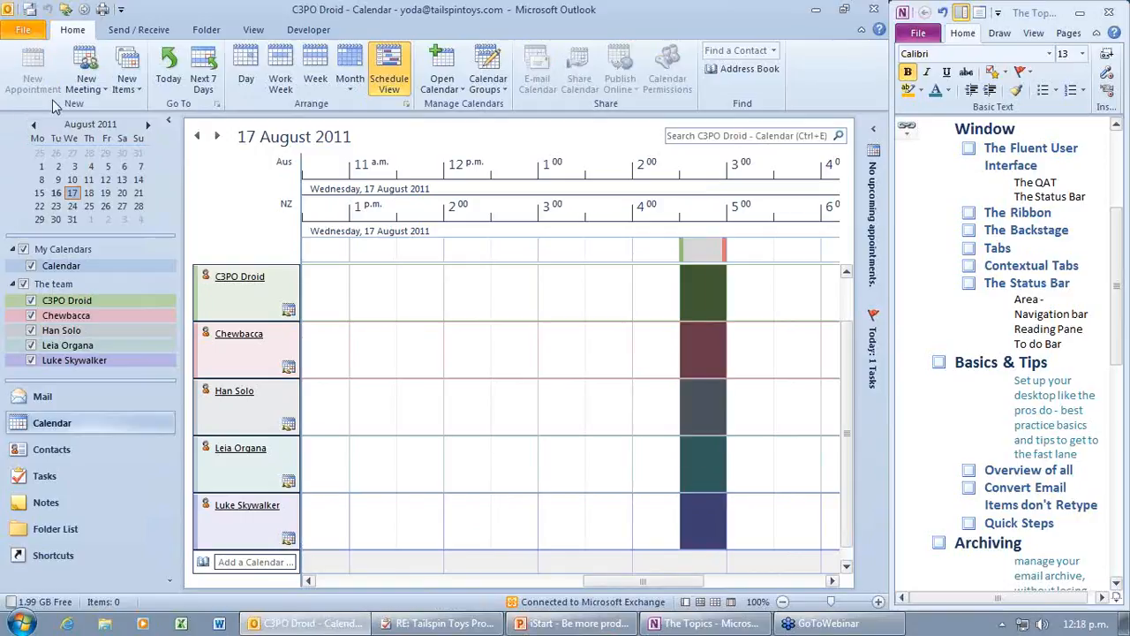
Step: Send a New Meeting with All request for the 4:30–5:00 slot, sending anyway without a subject
click(104, 92)
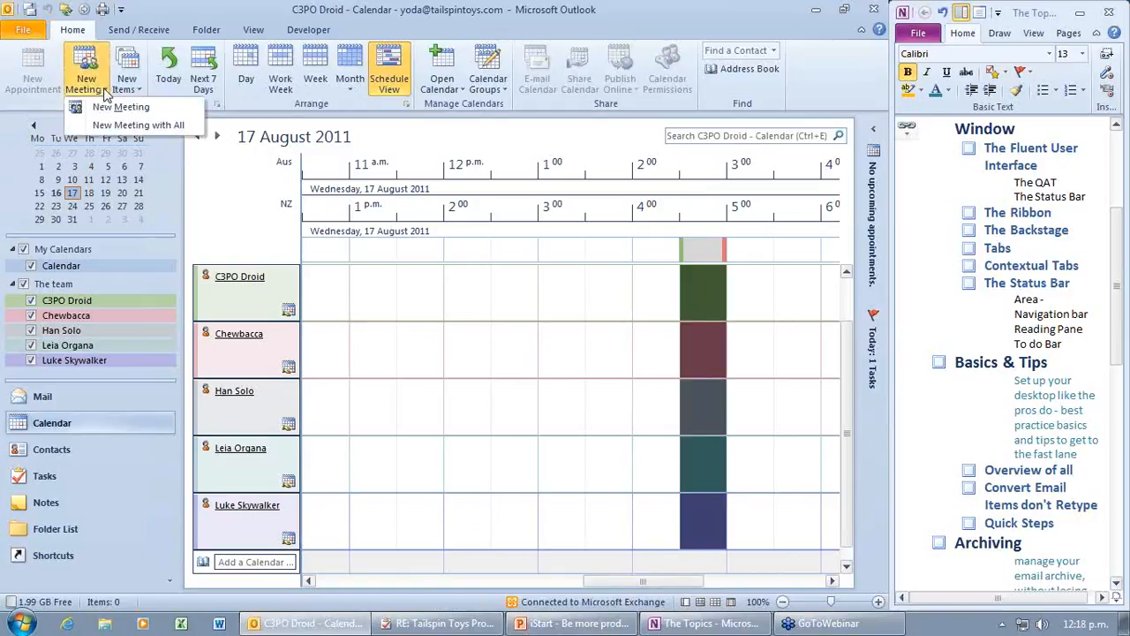
click(106, 124)
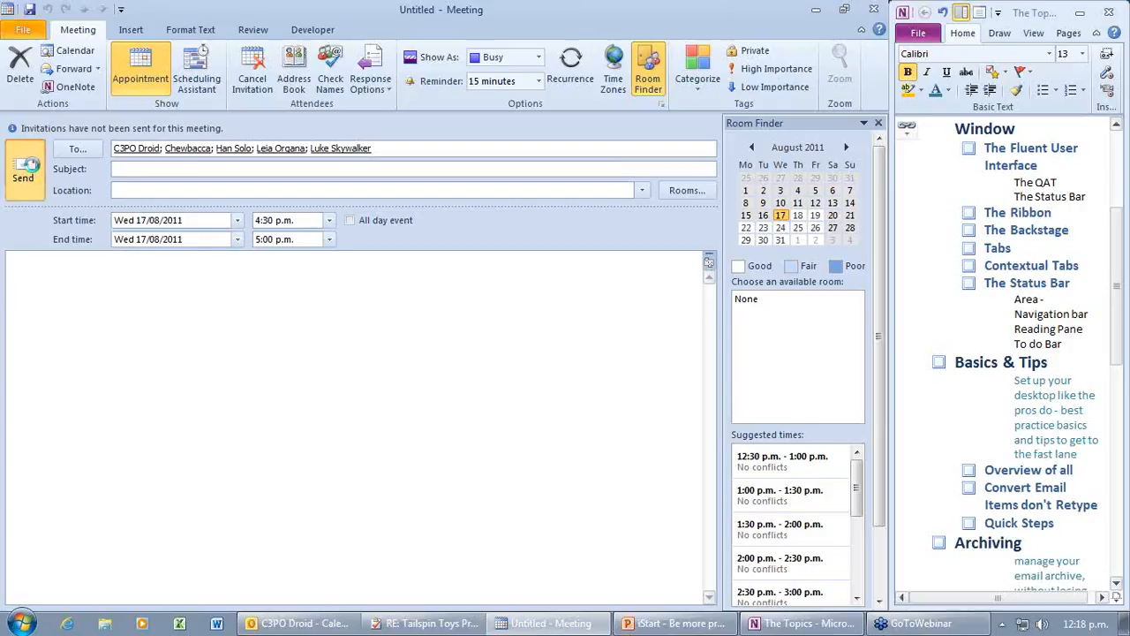
click(29, 166)
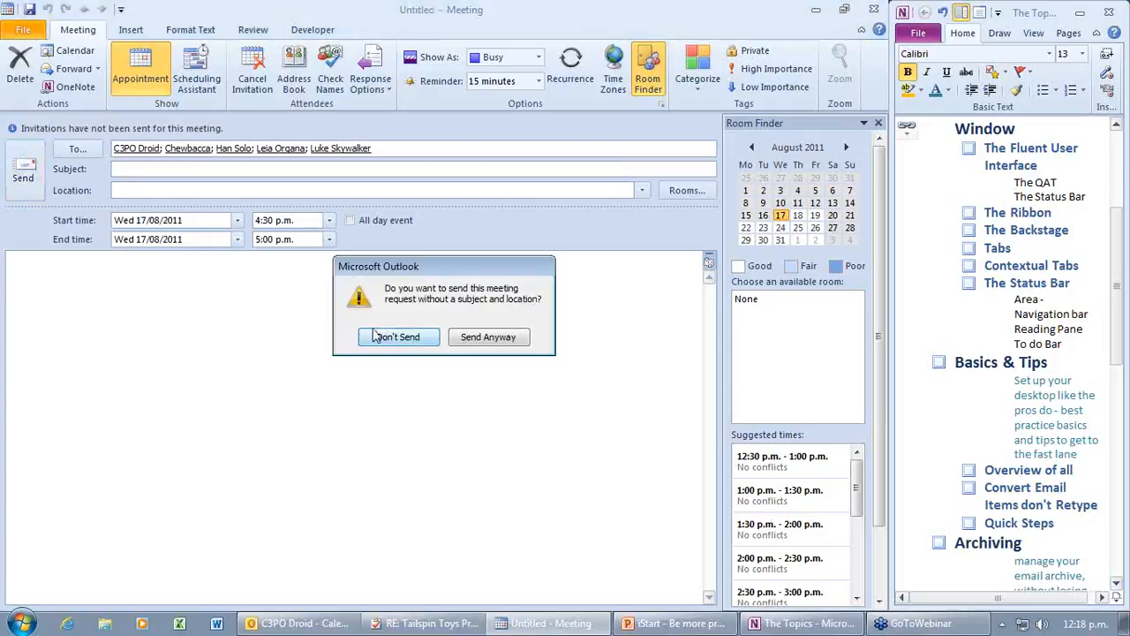
click(490, 341)
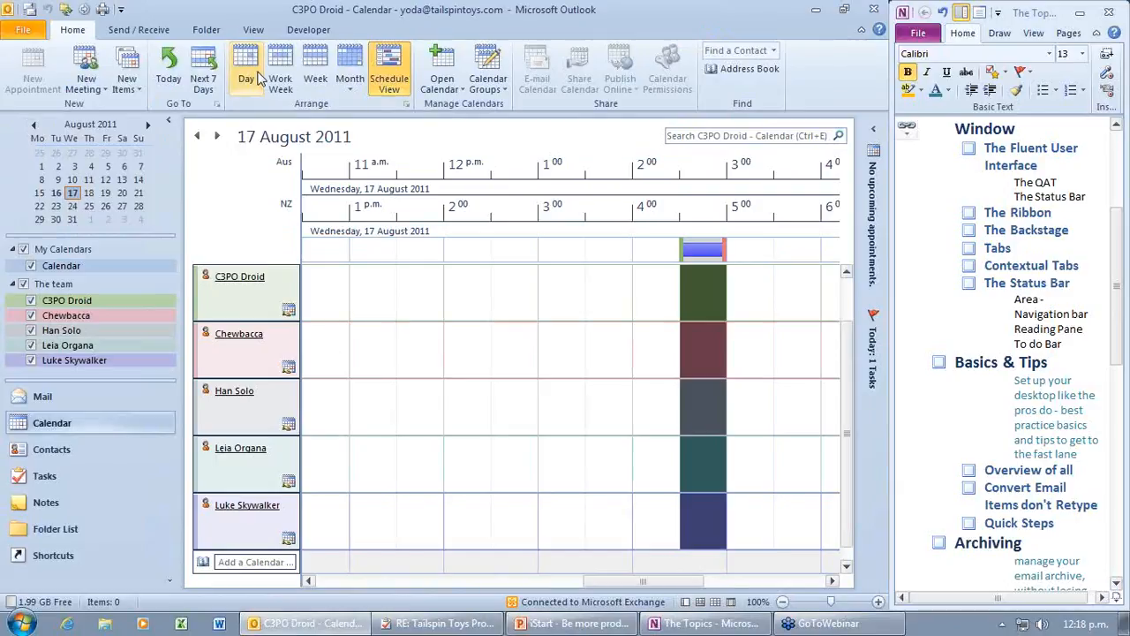
Step: Show the work week and overlay all the team calendars into one view
click(284, 74)
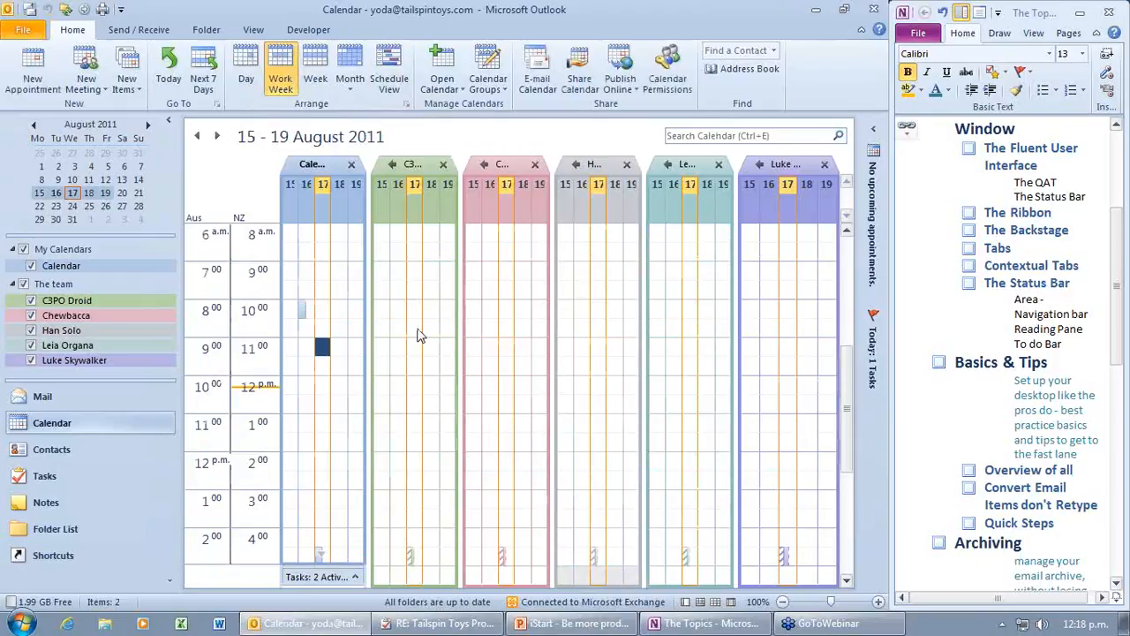
click(395, 170)
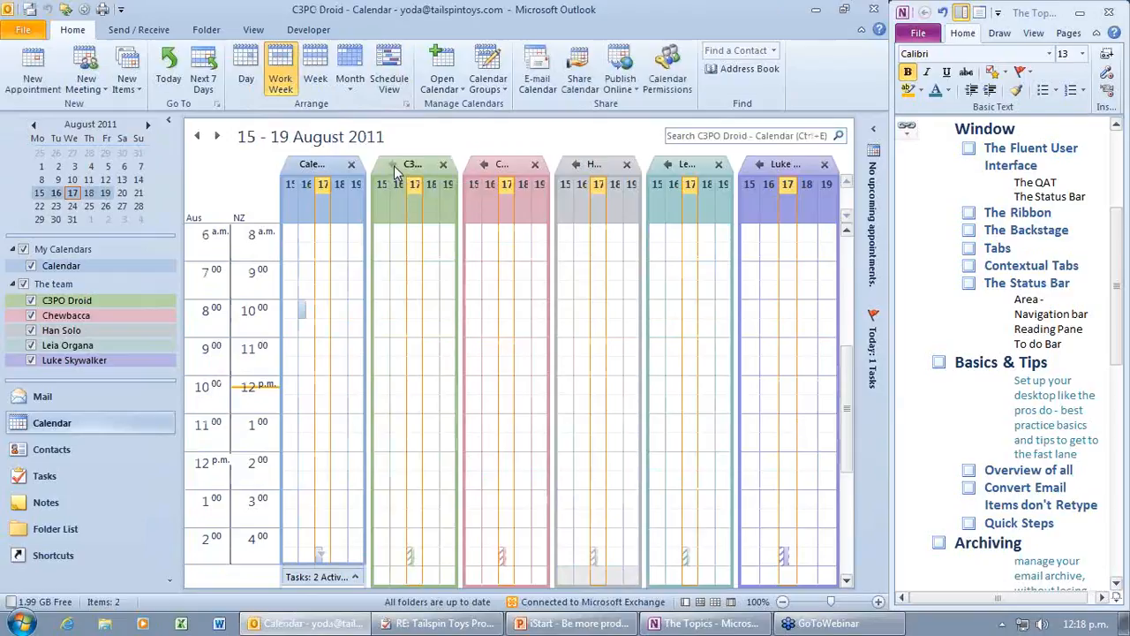
click(411, 167)
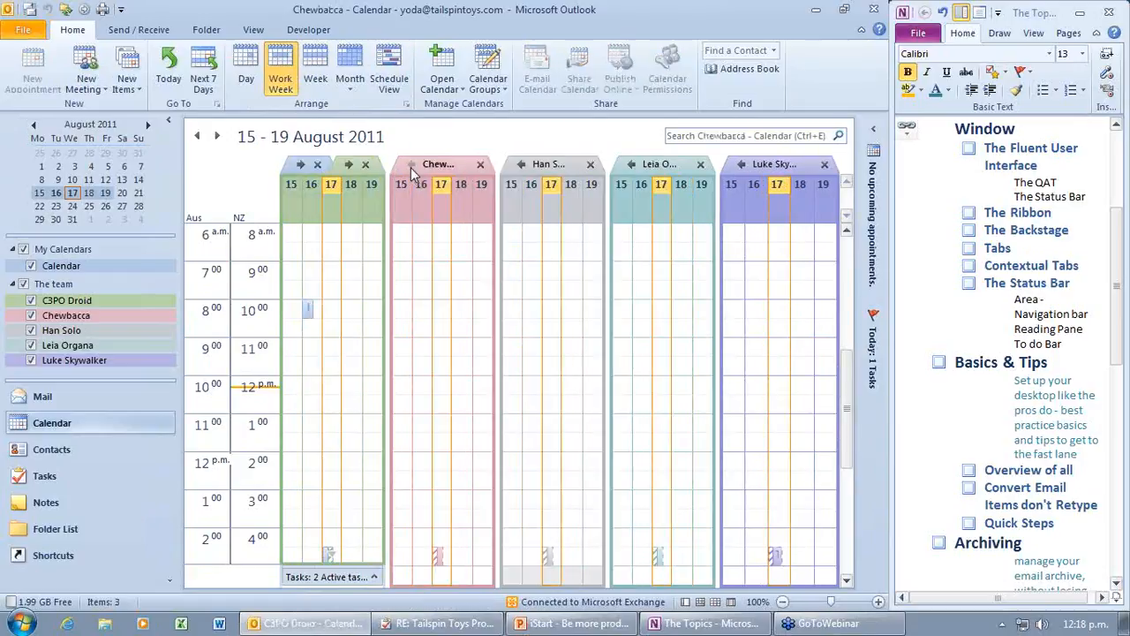
click(440, 166)
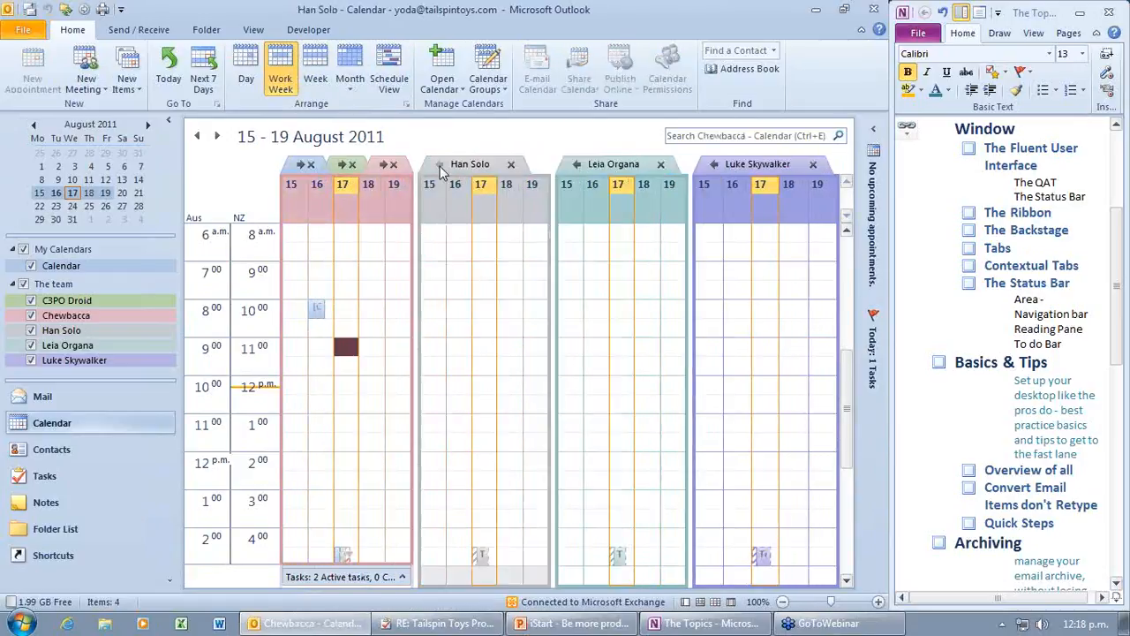
click(484, 165)
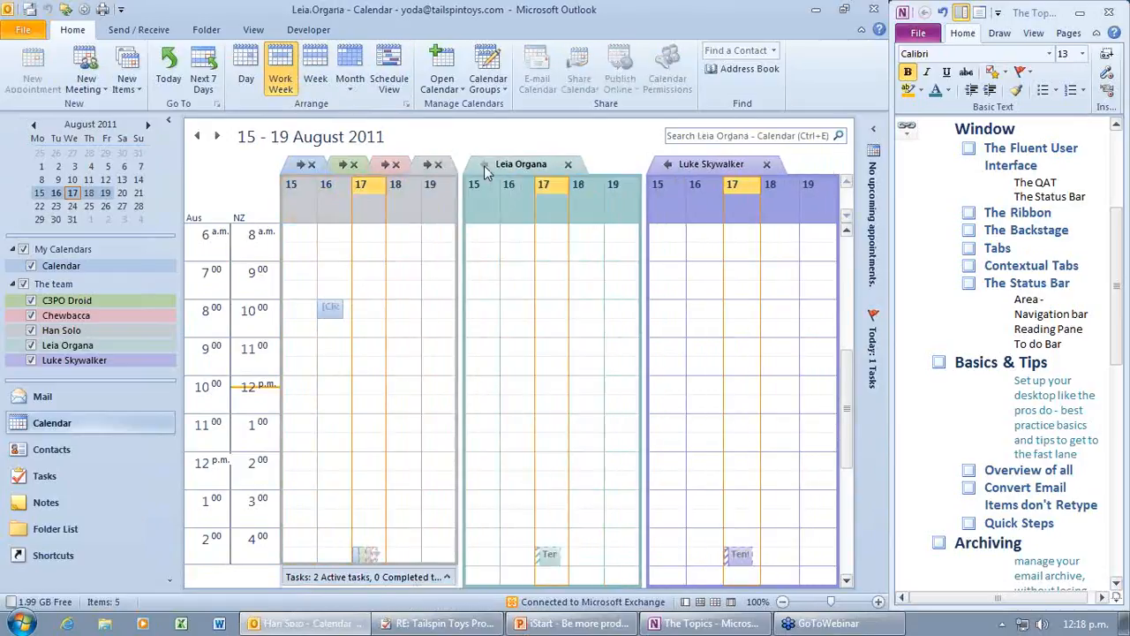
click(578, 163)
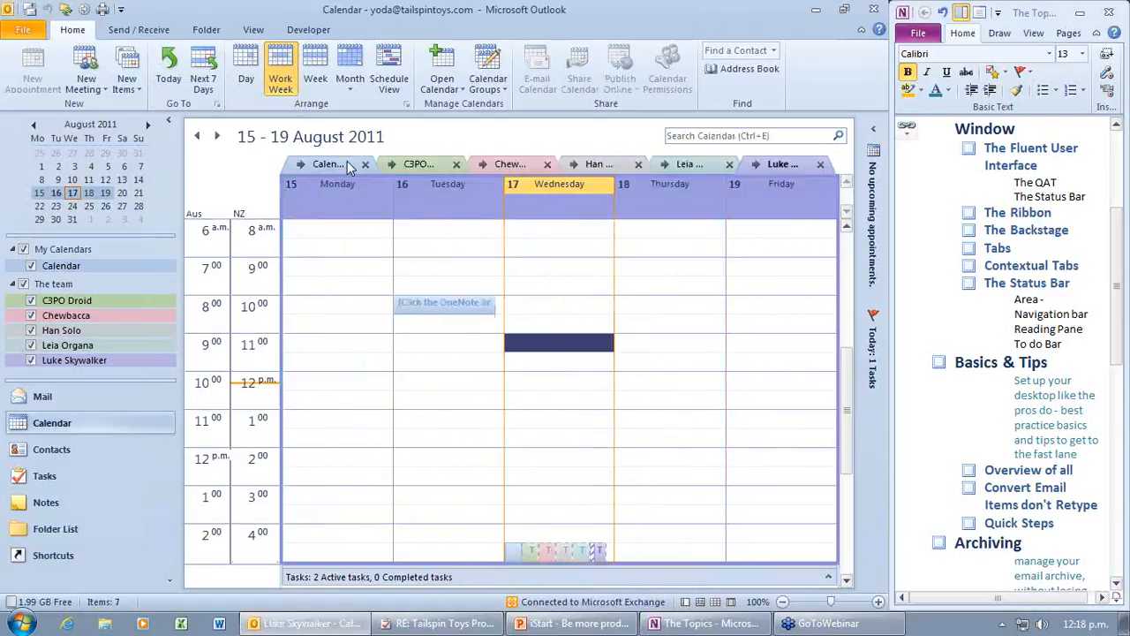
Step: Pull one member's calendar back out so it sits side by side with the overlay
click(347, 161)
click(439, 169)
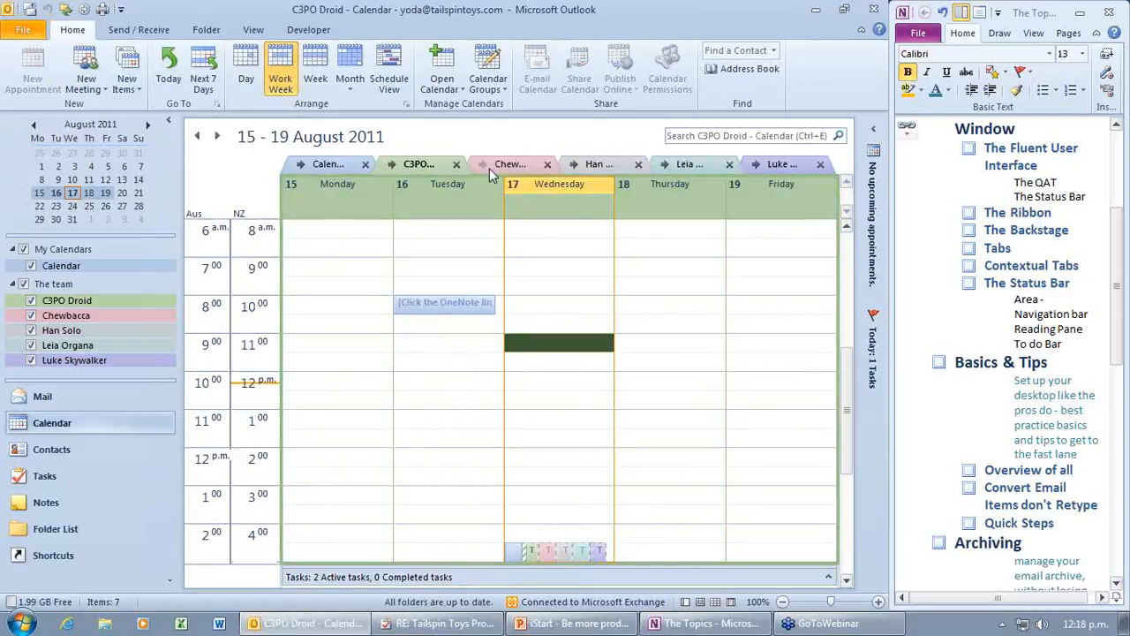
click(488, 166)
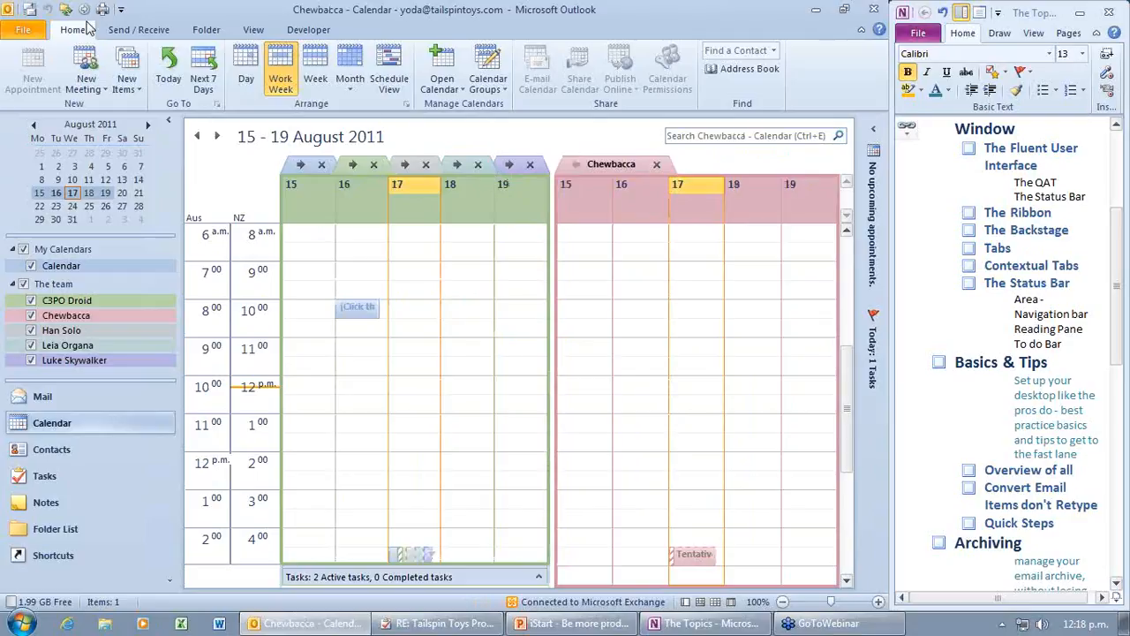
click(64, 449)
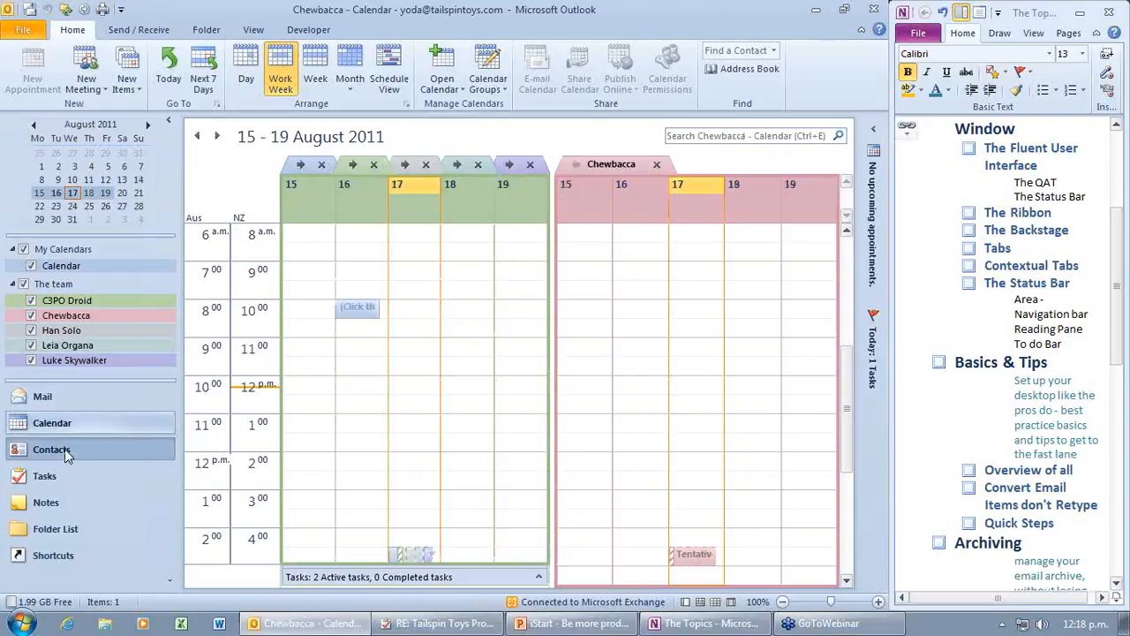
Step: Visit Contacts, open and discard an empty new contact group, then return to Mail
click(64, 450)
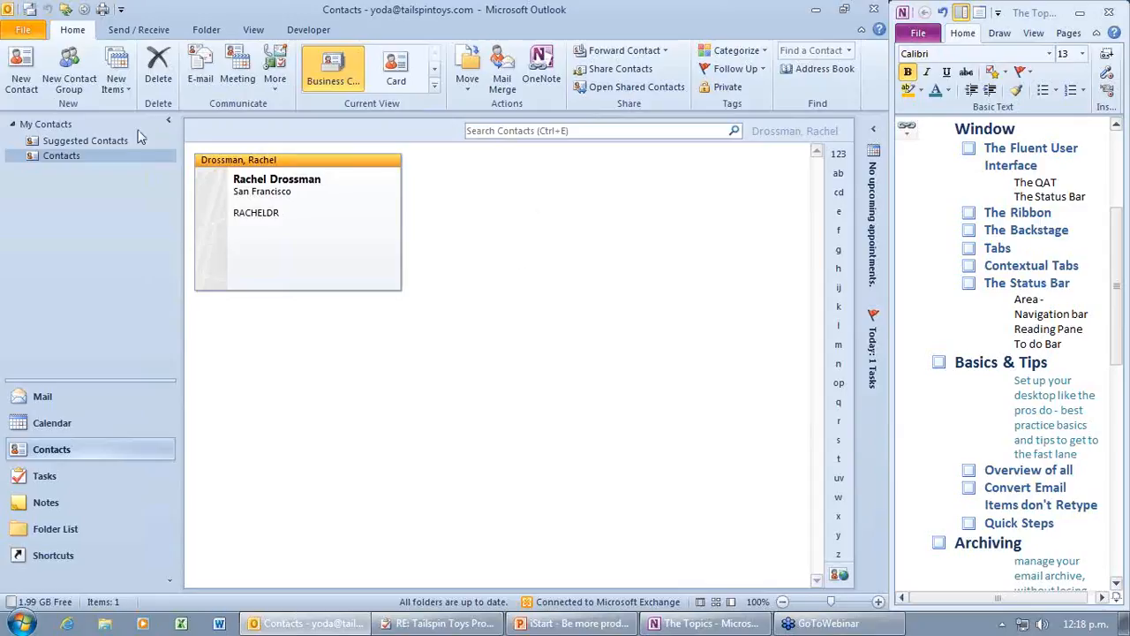
click(73, 80)
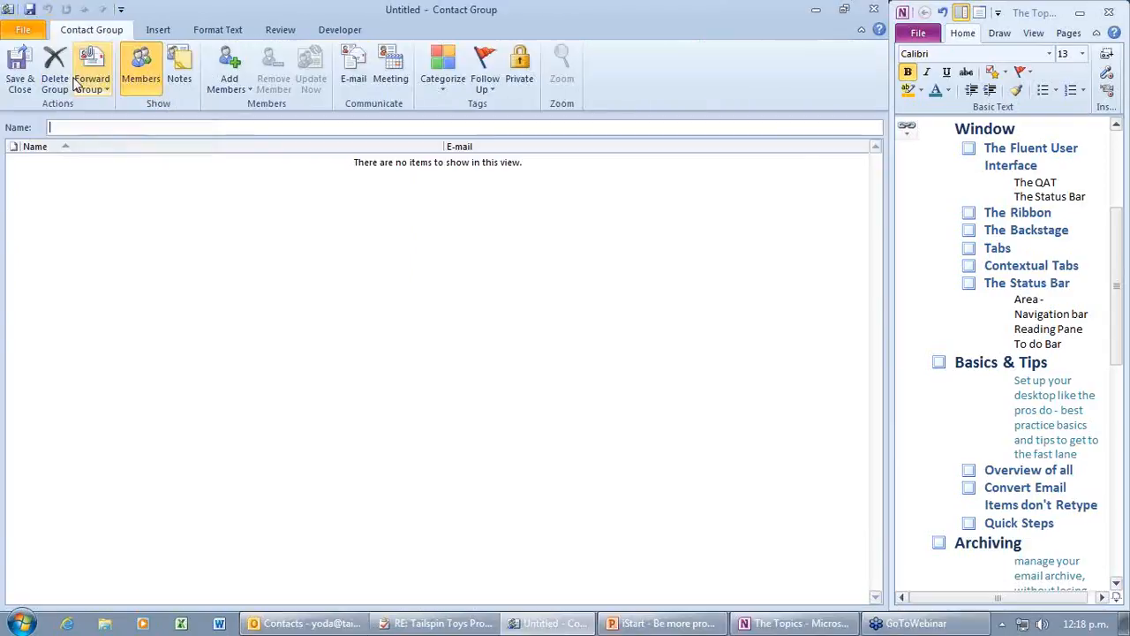
click(876, 10)
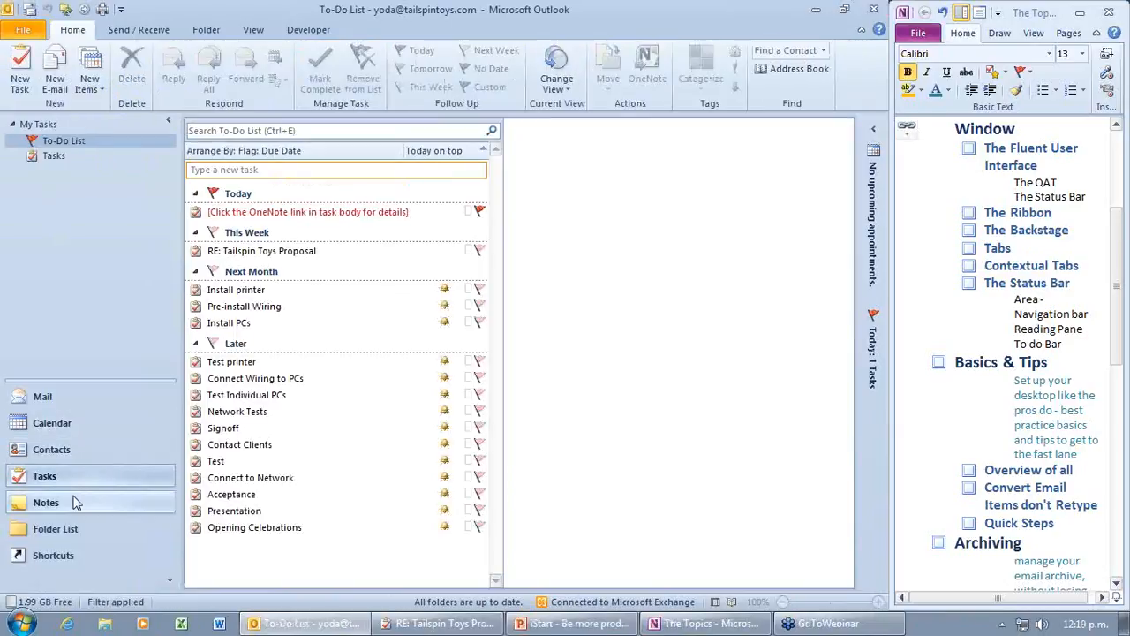
click(64, 397)
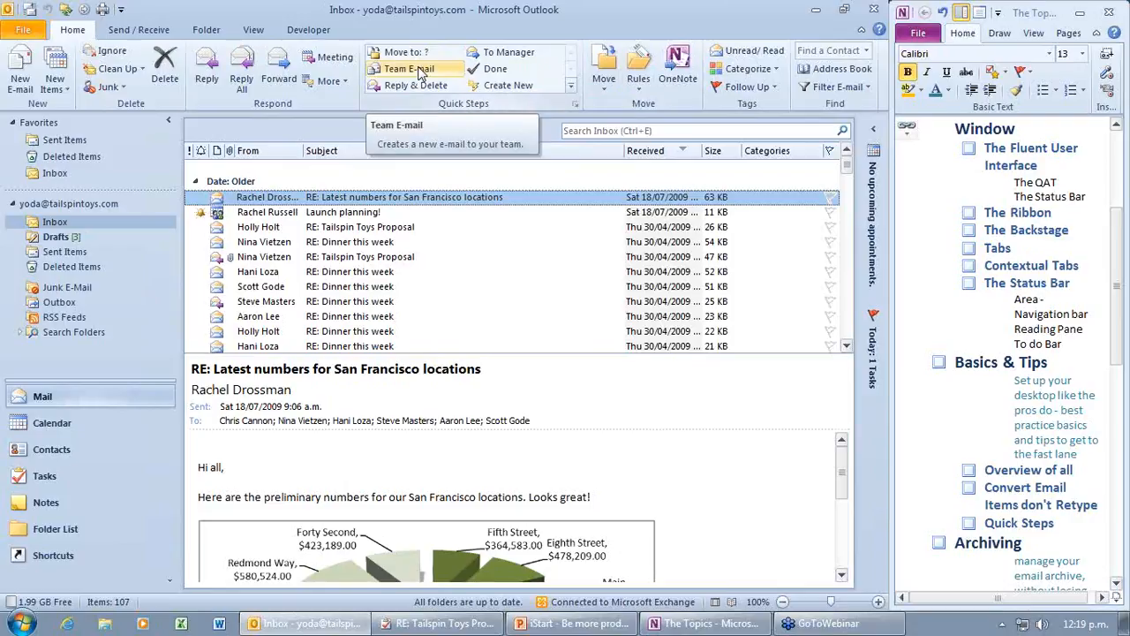
Step: Open Manage Quick Steps and edit Team E-mail, keeping New Message as its action
click(573, 88)
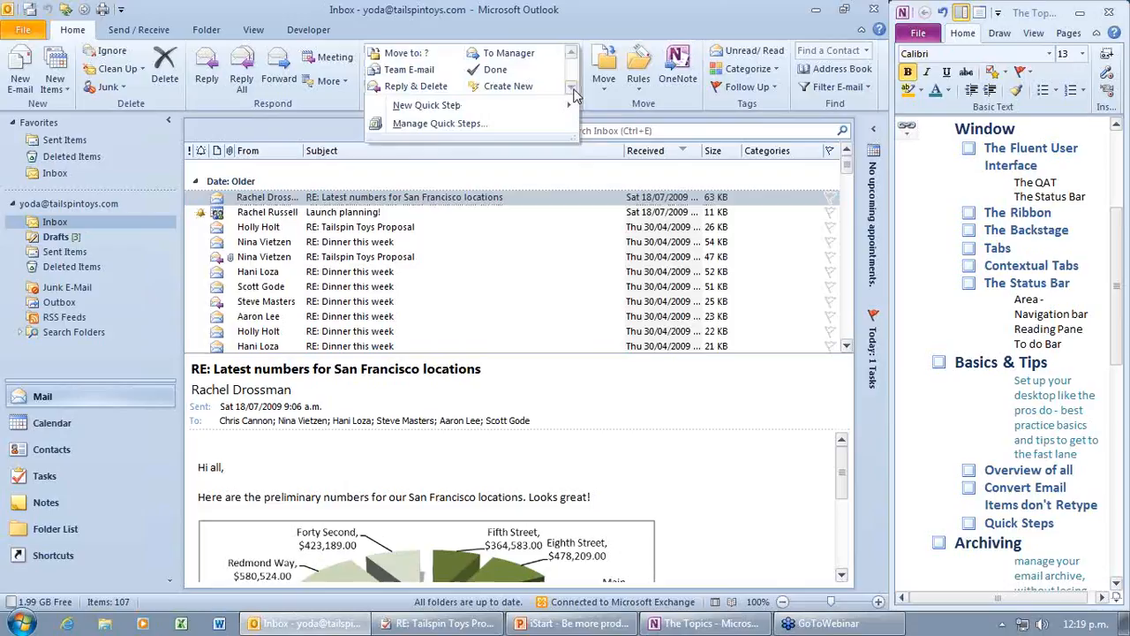
click(483, 124)
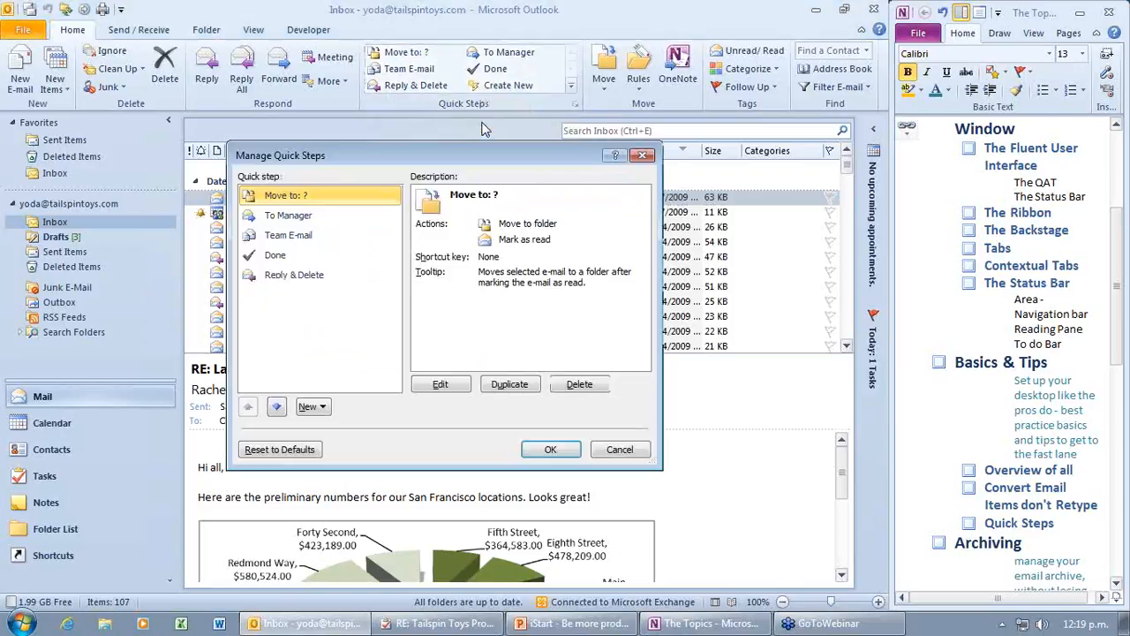
click(307, 237)
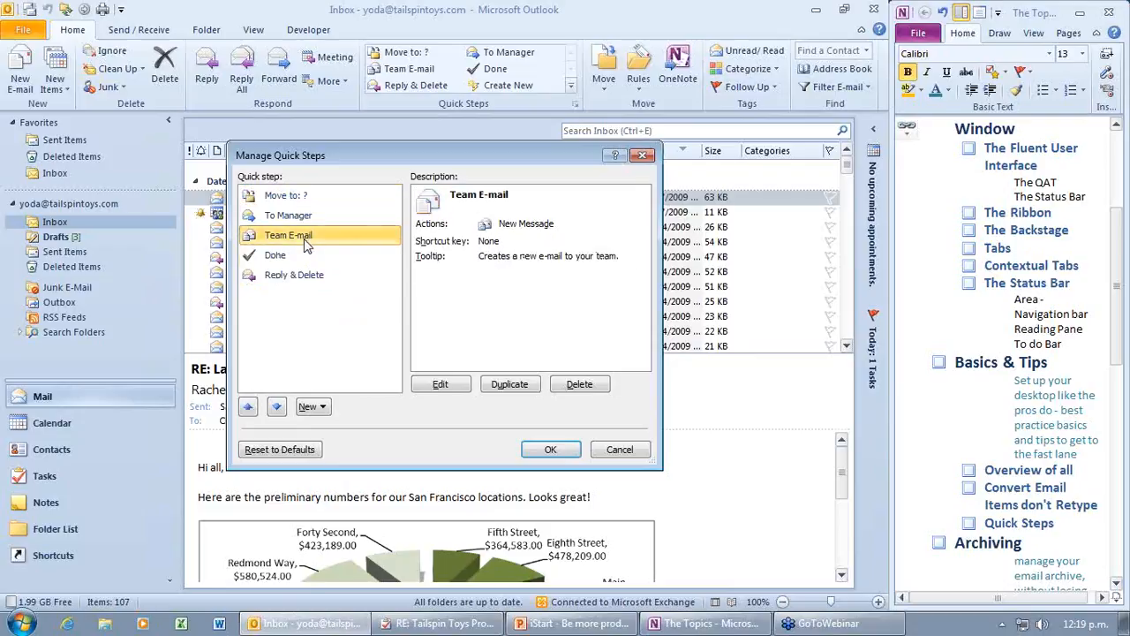
click(313, 406)
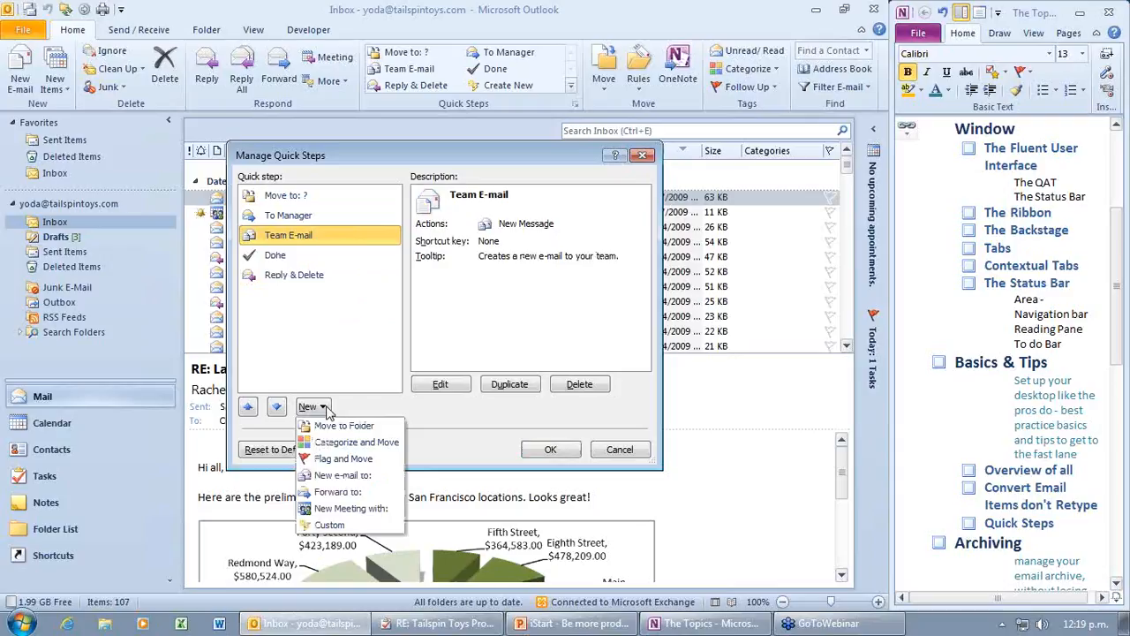
click(444, 386)
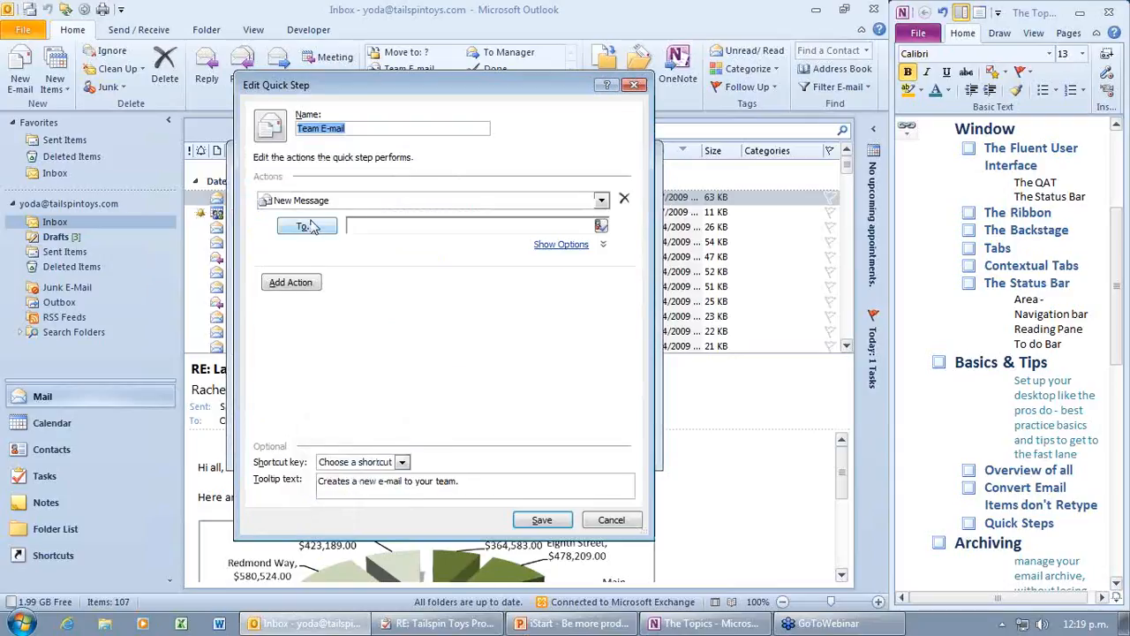
click(601, 201)
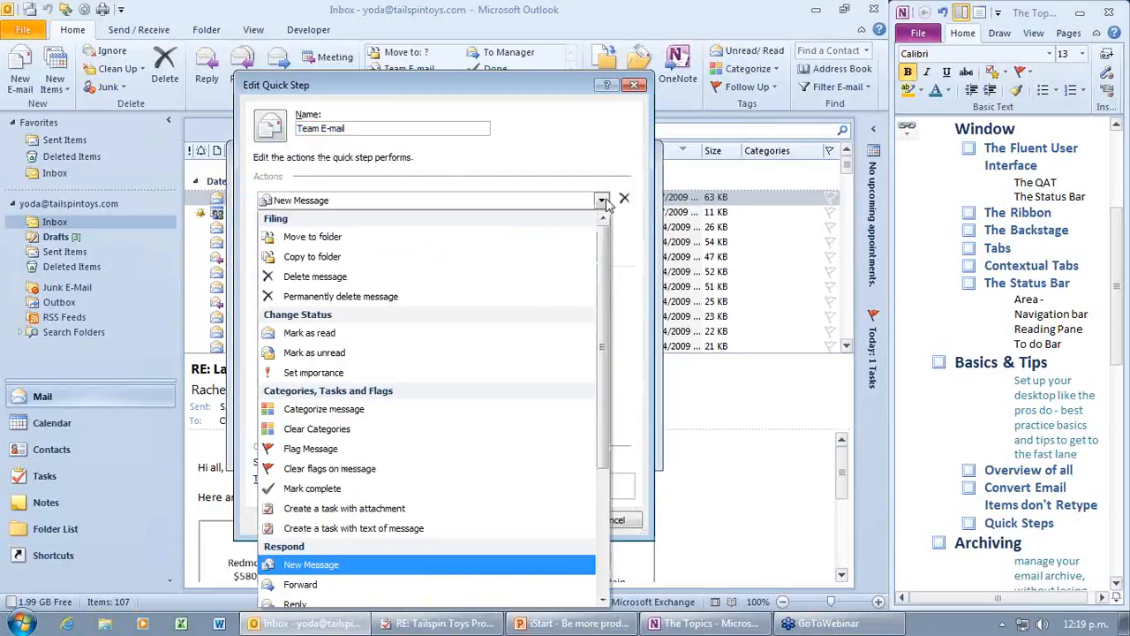
click(607, 203)
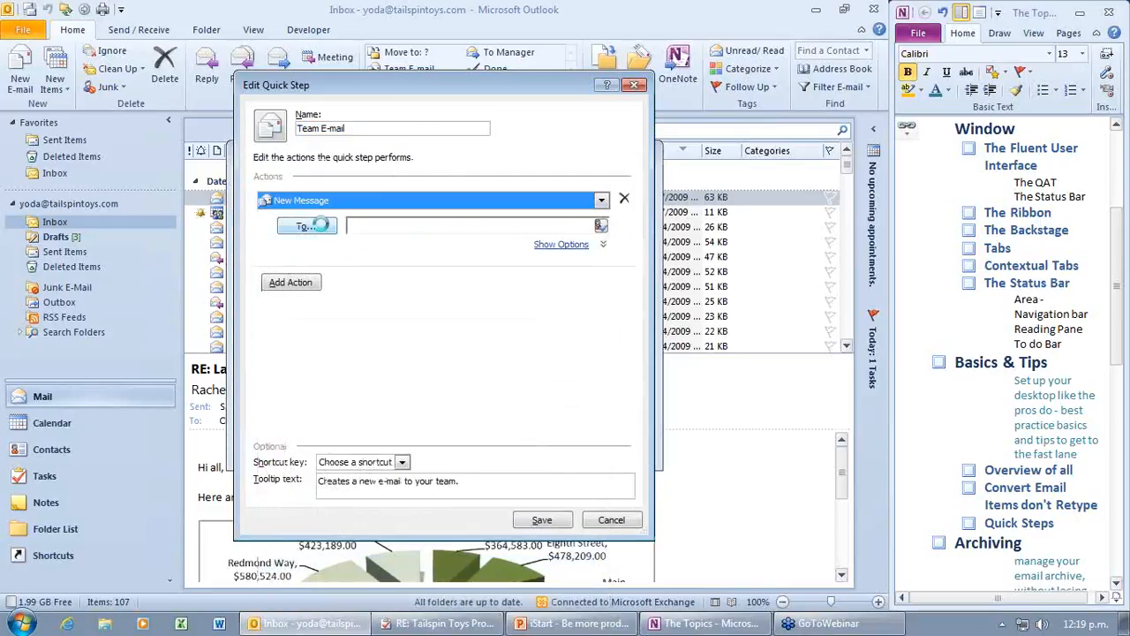
Step: Address the quick step to six team members chosen from the address book
click(320, 226)
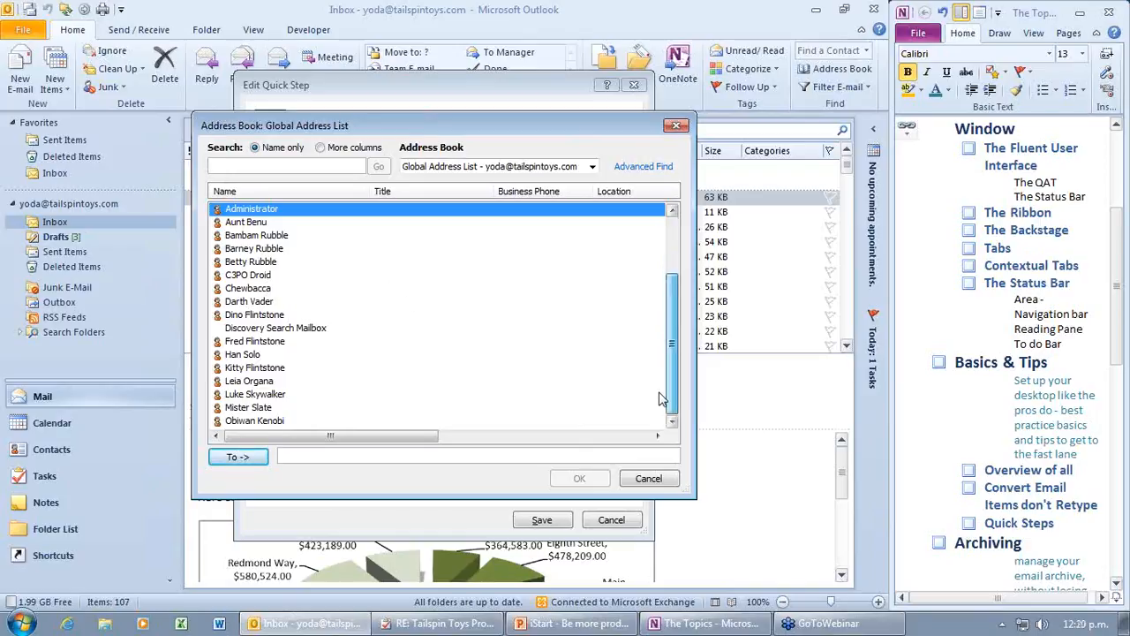
click(663, 398)
drag(663, 399, 600, 329)
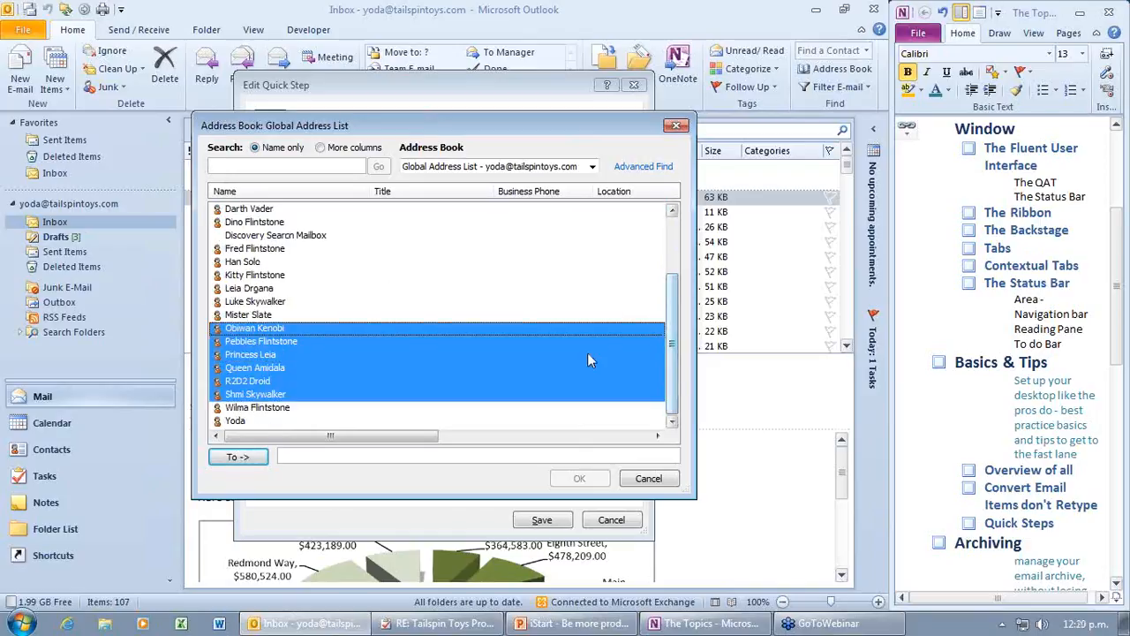
click(250, 459)
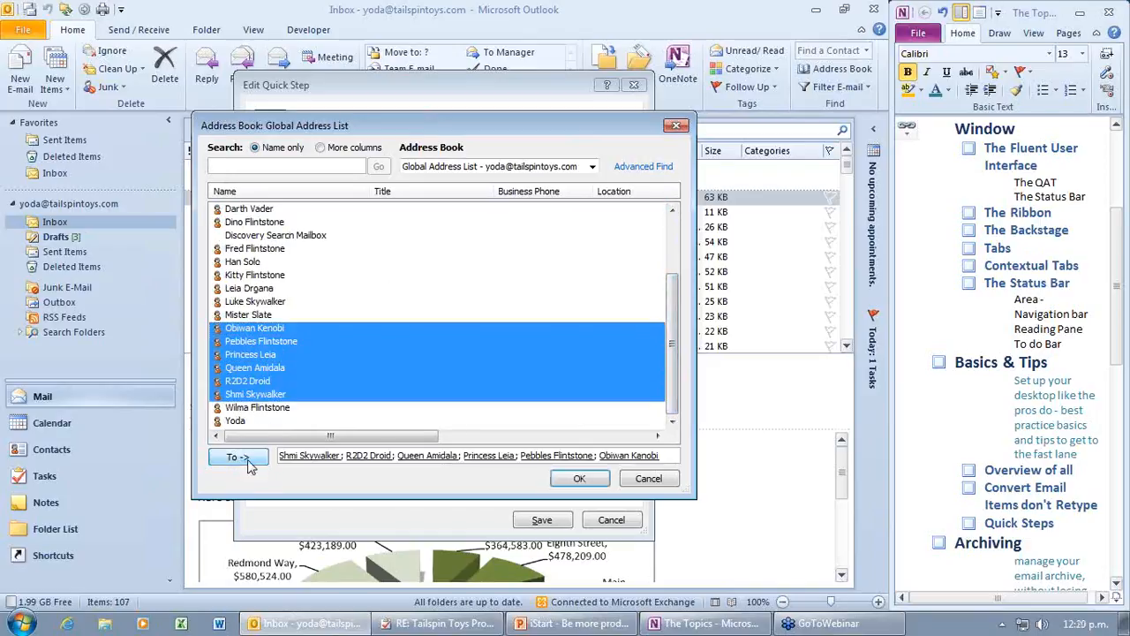
click(580, 480)
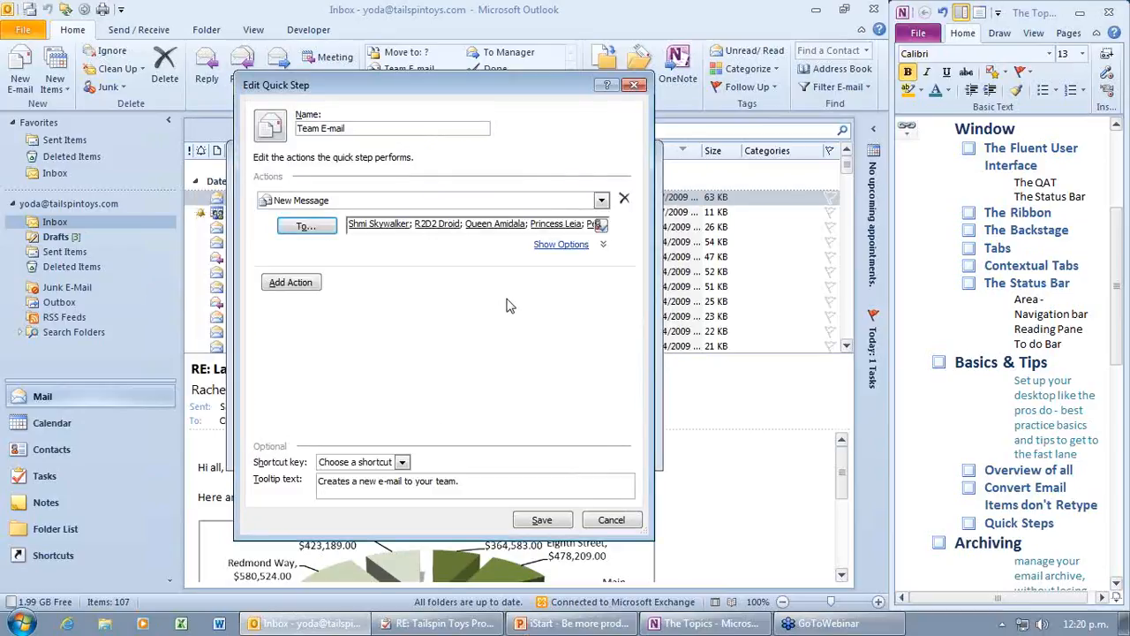
Step: Add subject 'Please Complete Weekly report' and text 'I need by friday', then save the quick step
click(318, 284)
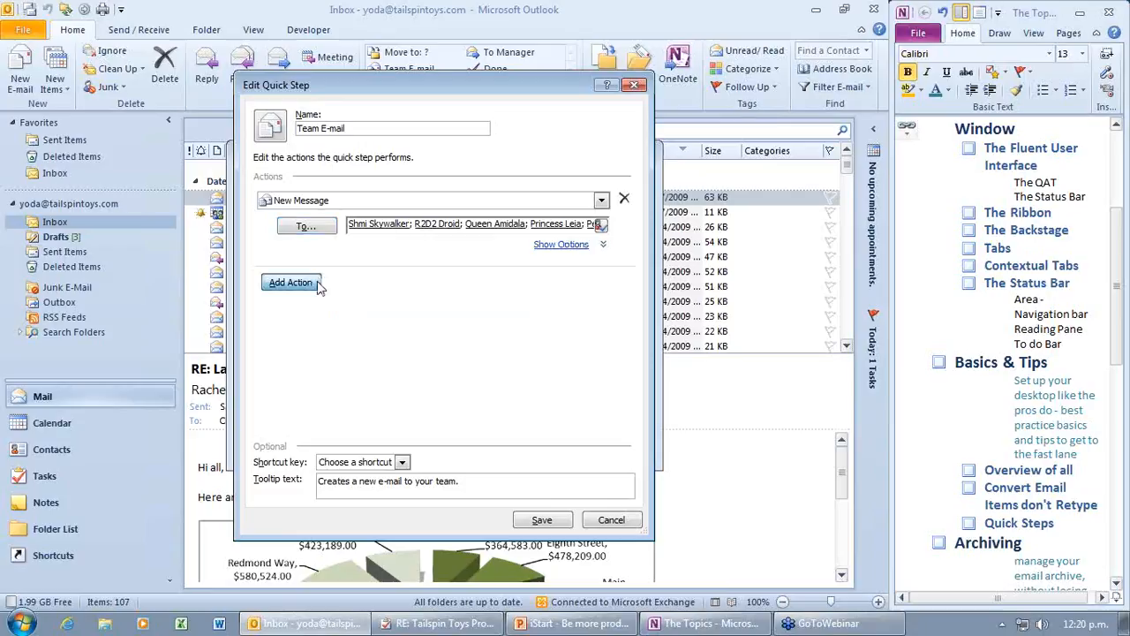
click(559, 245)
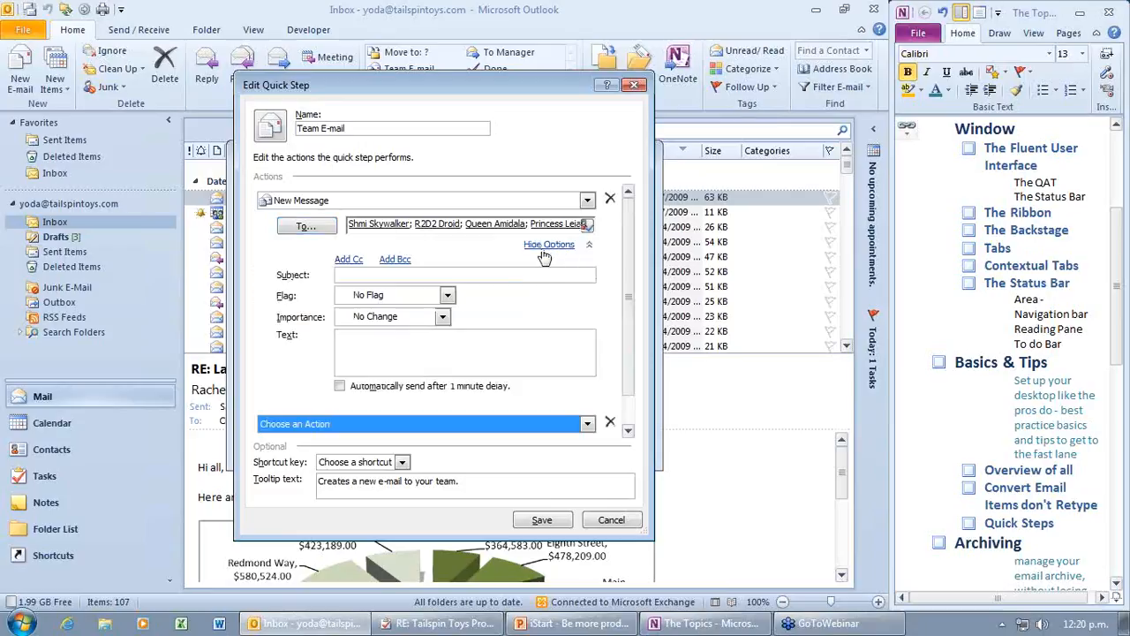
click(480, 272)
text(Pl)
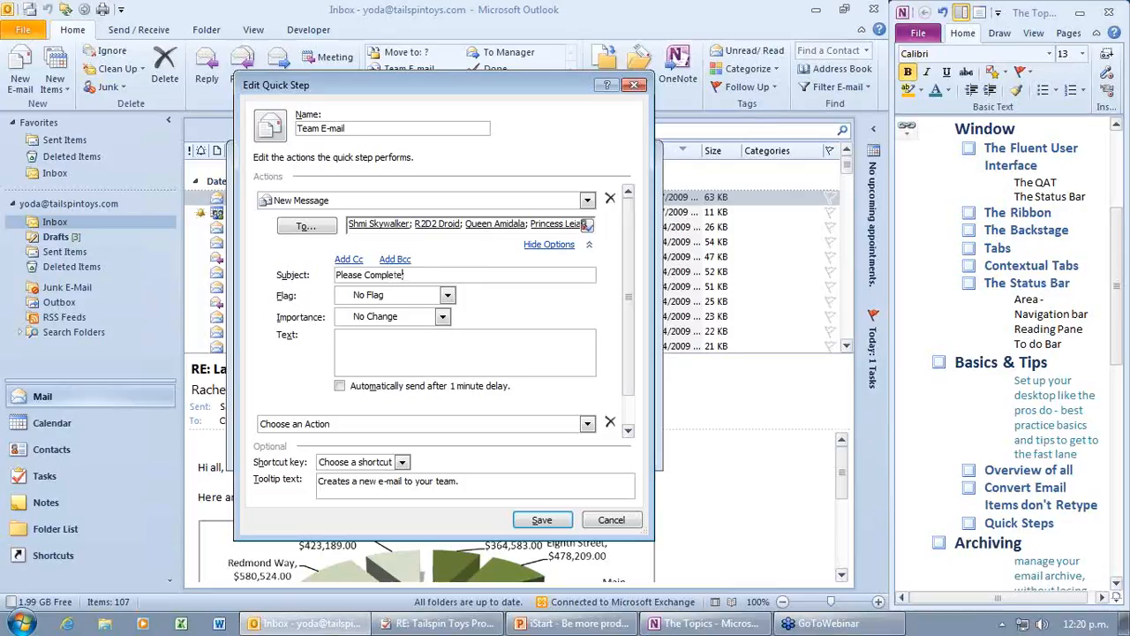
text(ease Complete Weekly report)
click(437, 339)
text(I need by friday)
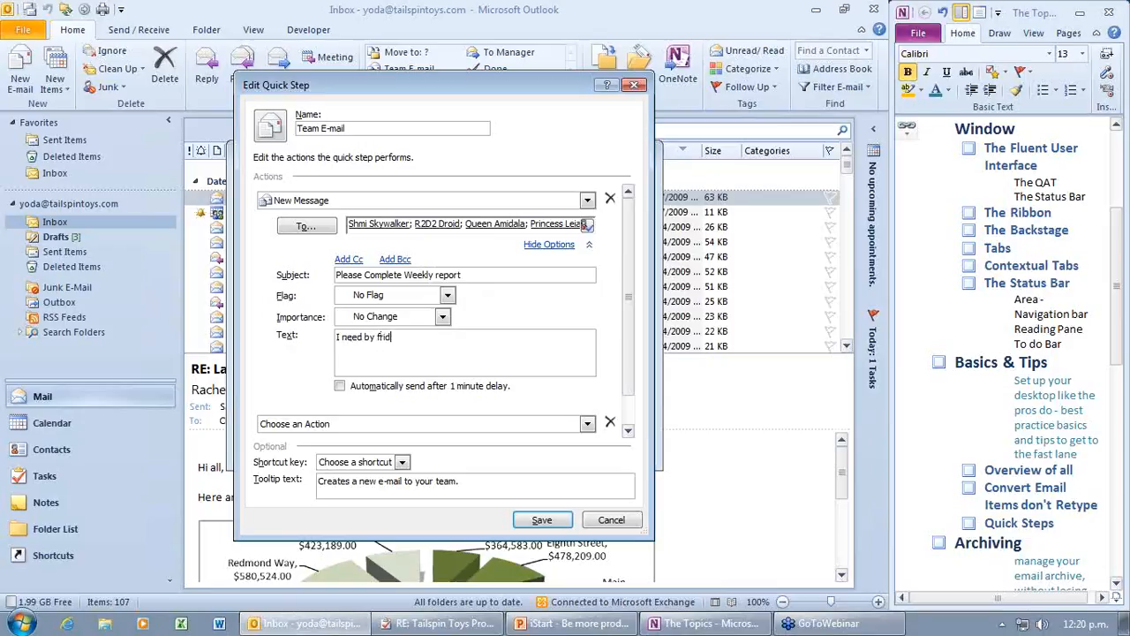
click(542, 520)
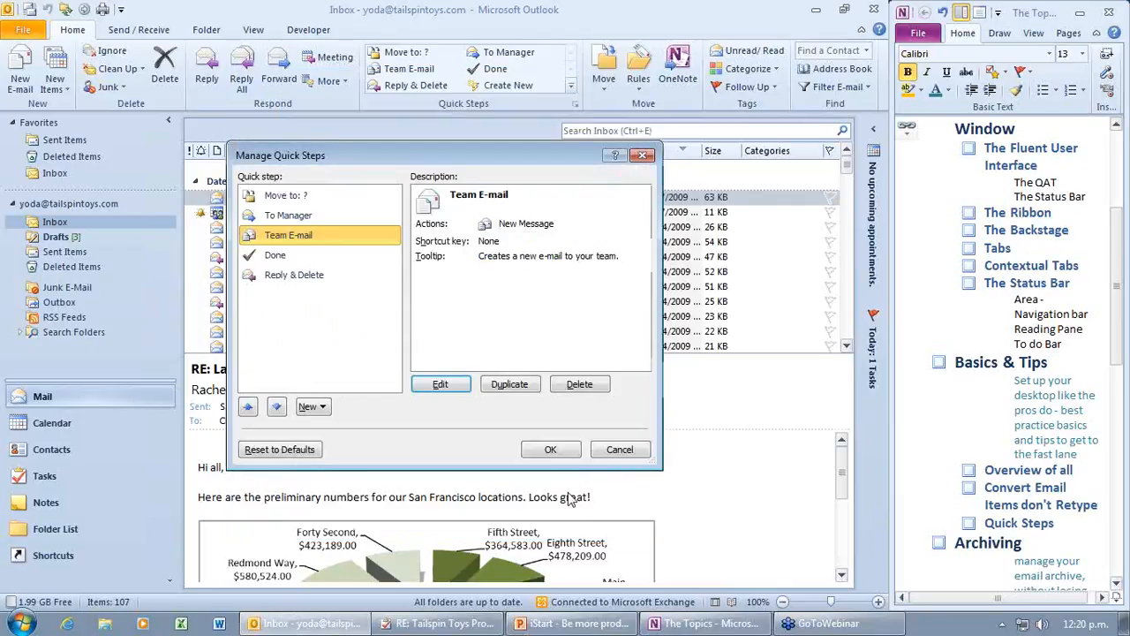
click(552, 450)
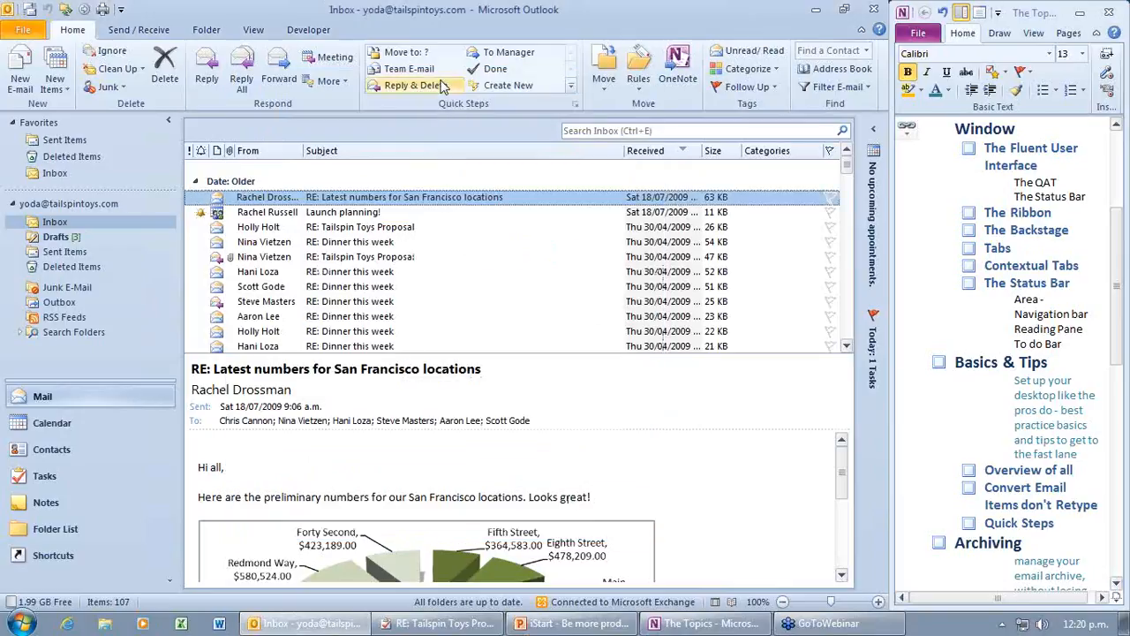
Step: Run Team E-mail and send the weekly report request, accepting the 'Friday' spelling correction
click(409, 76)
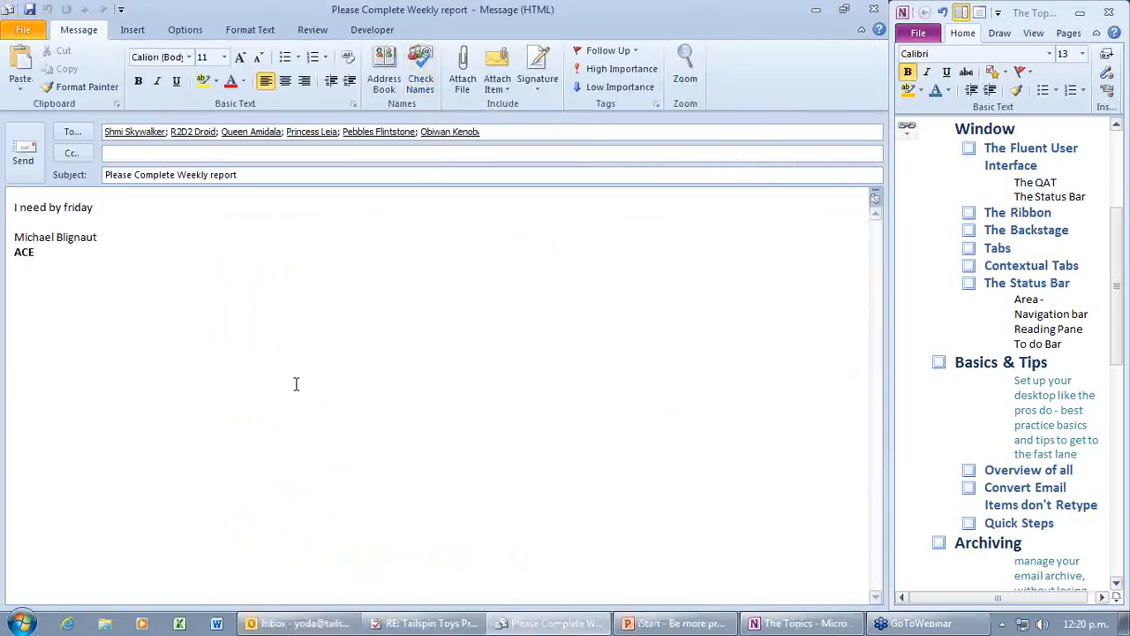
click(23, 150)
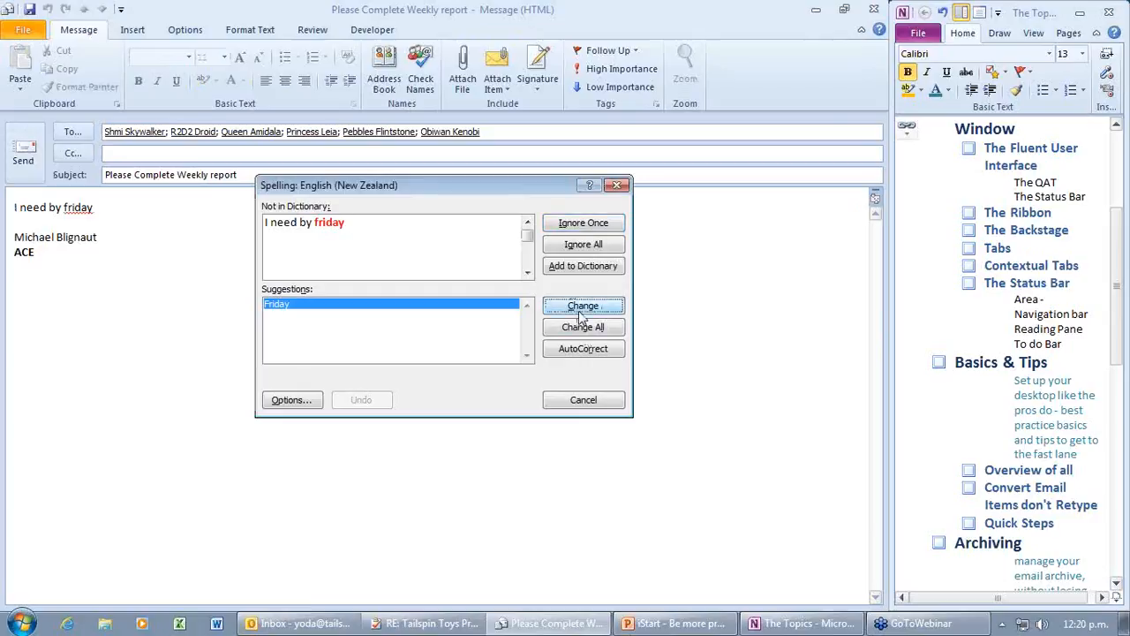
click(578, 309)
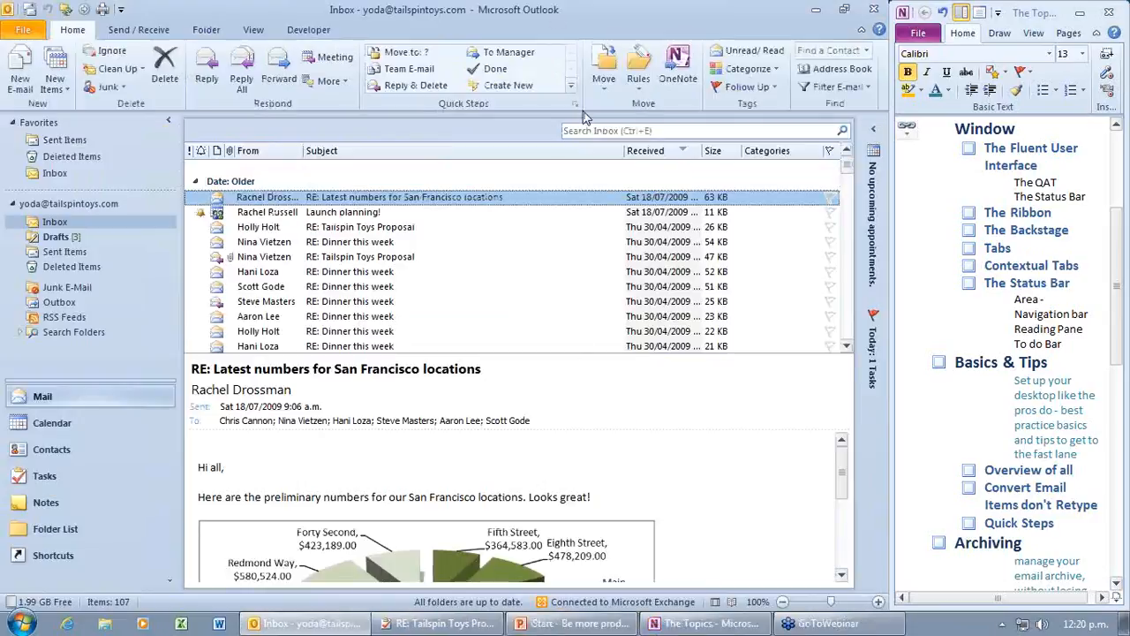
click(572, 86)
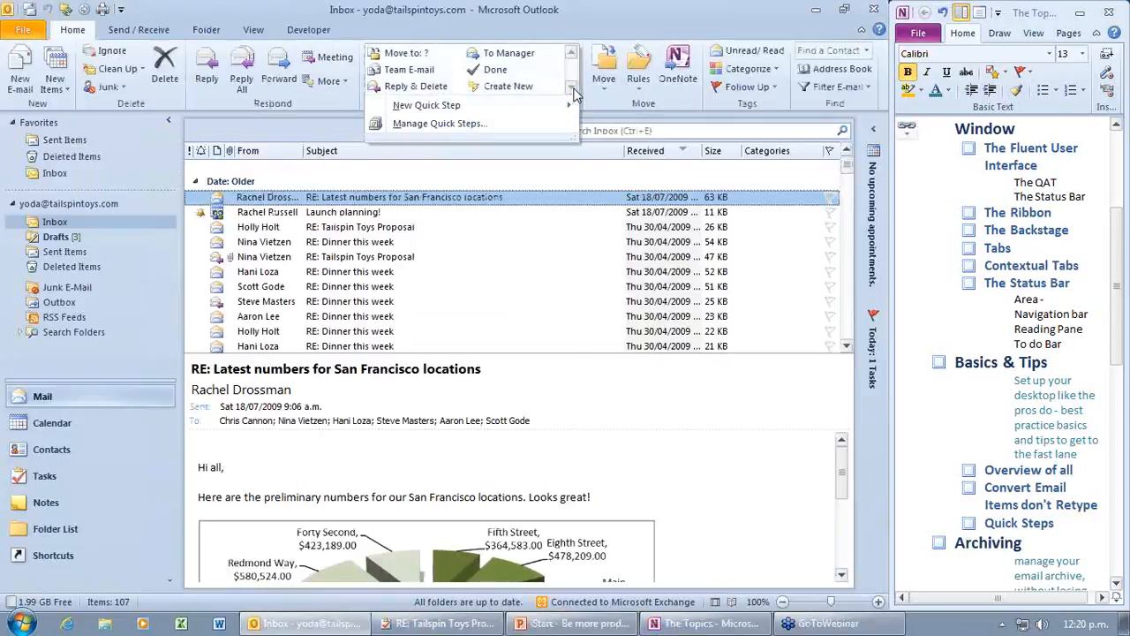
click(487, 123)
click(320, 407)
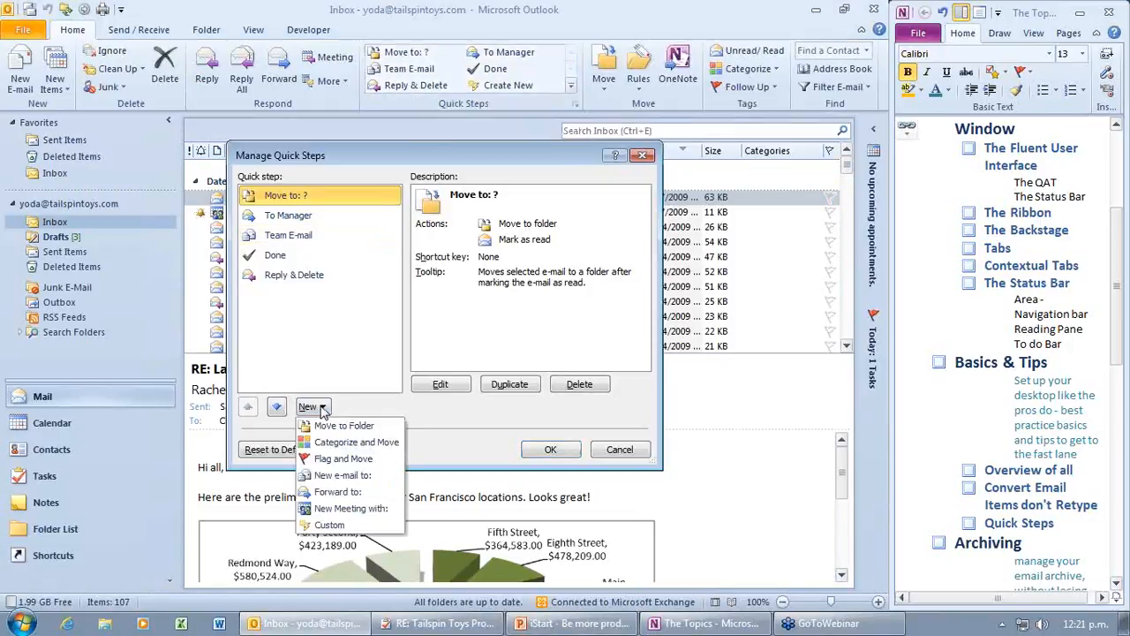
click(345, 528)
click(600, 201)
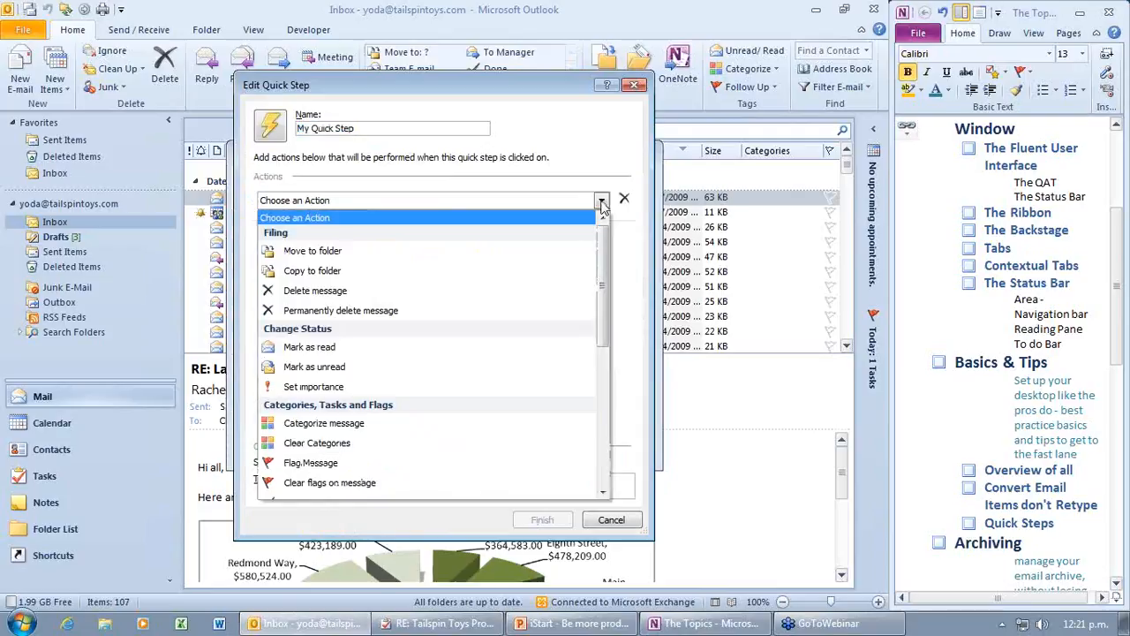
drag(606, 265, 604, 399)
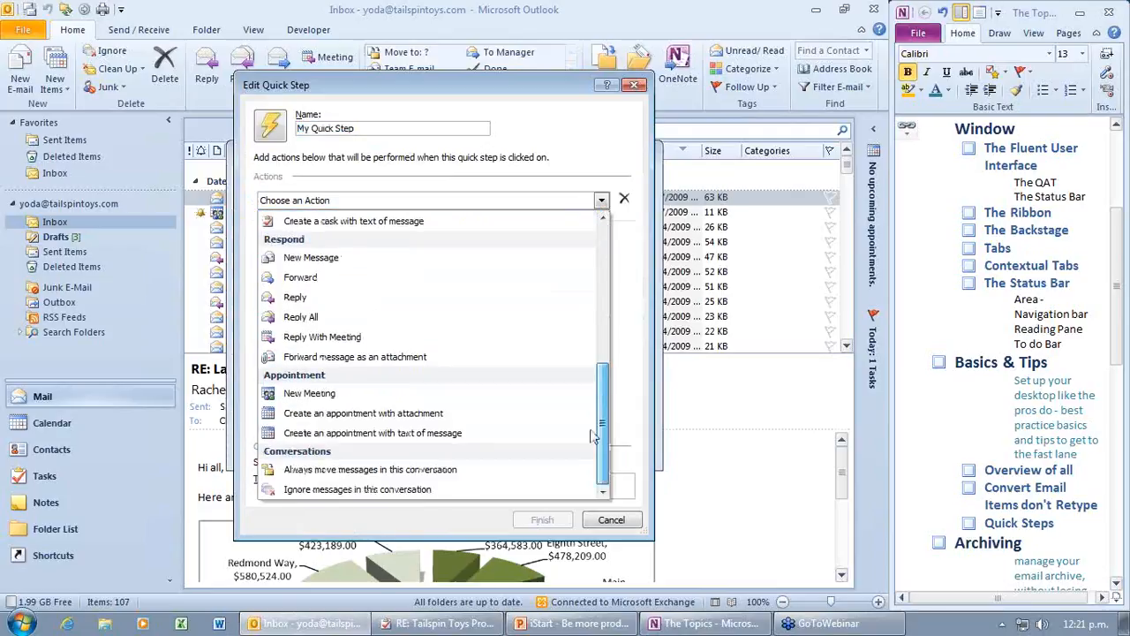
click(612, 520)
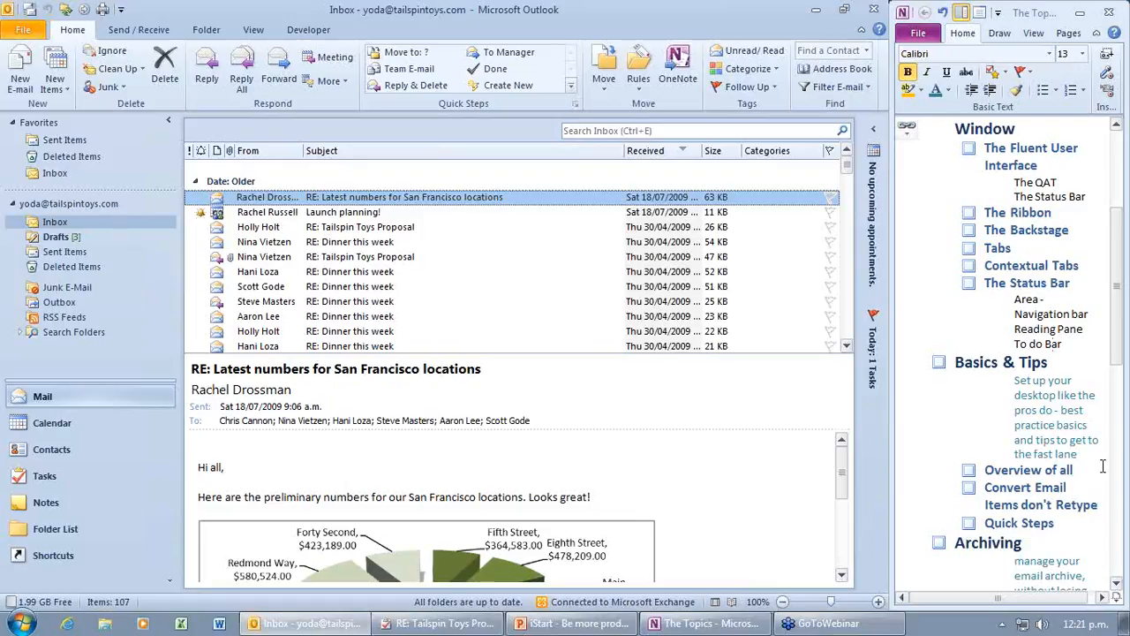
Step: Leave the OneNote notes, return to Outlook and open the File tab's Account Information page
click(1120, 358)
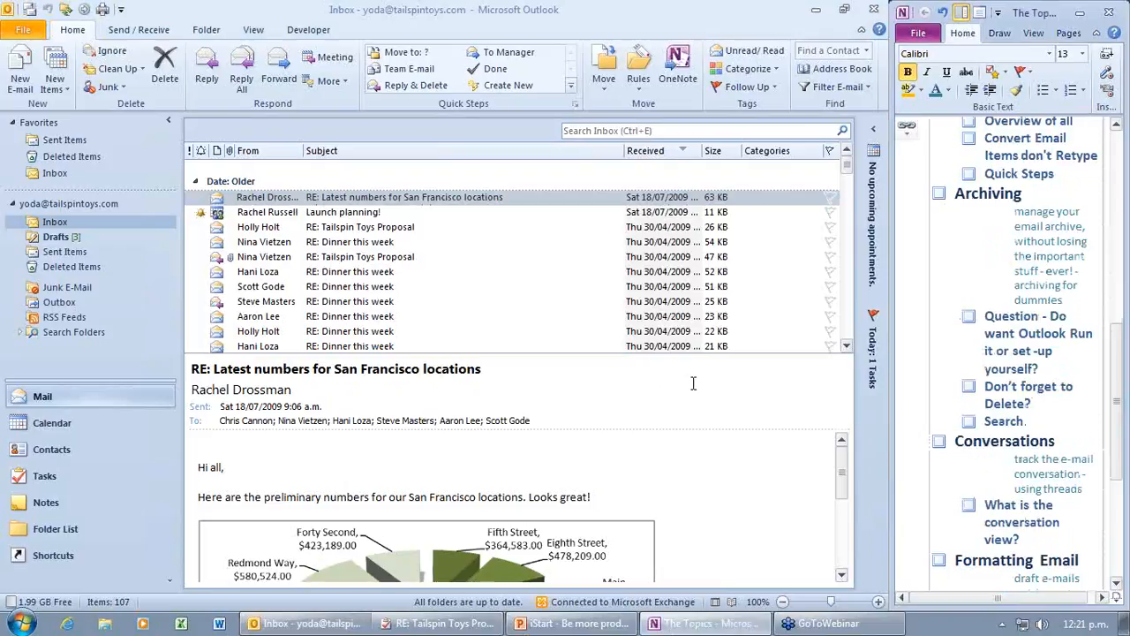
click(32, 35)
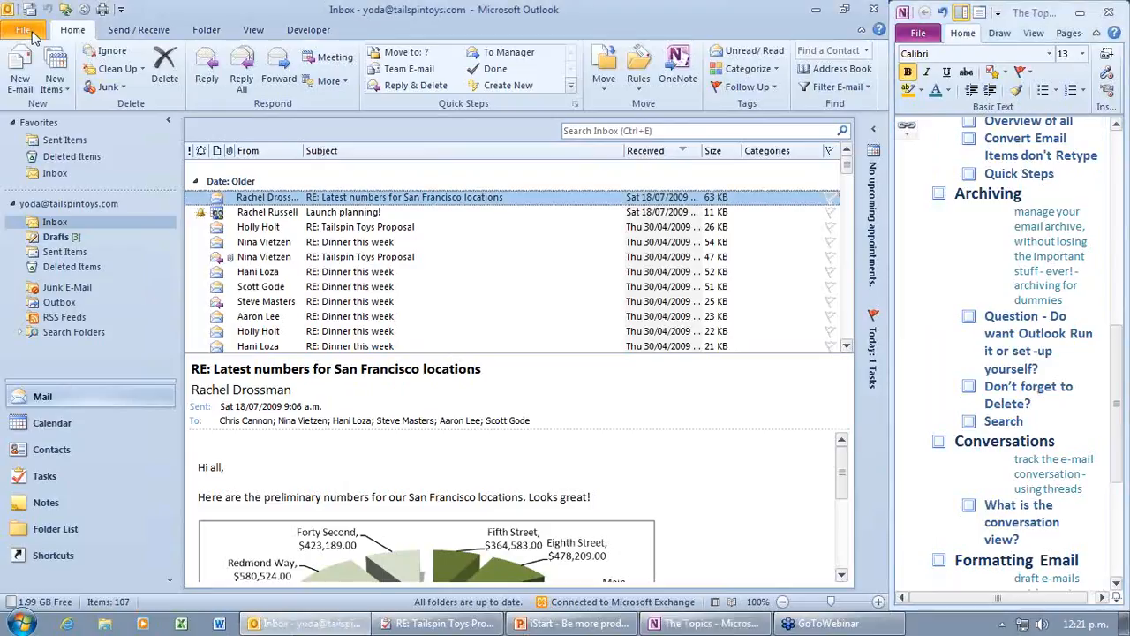
click(23, 31)
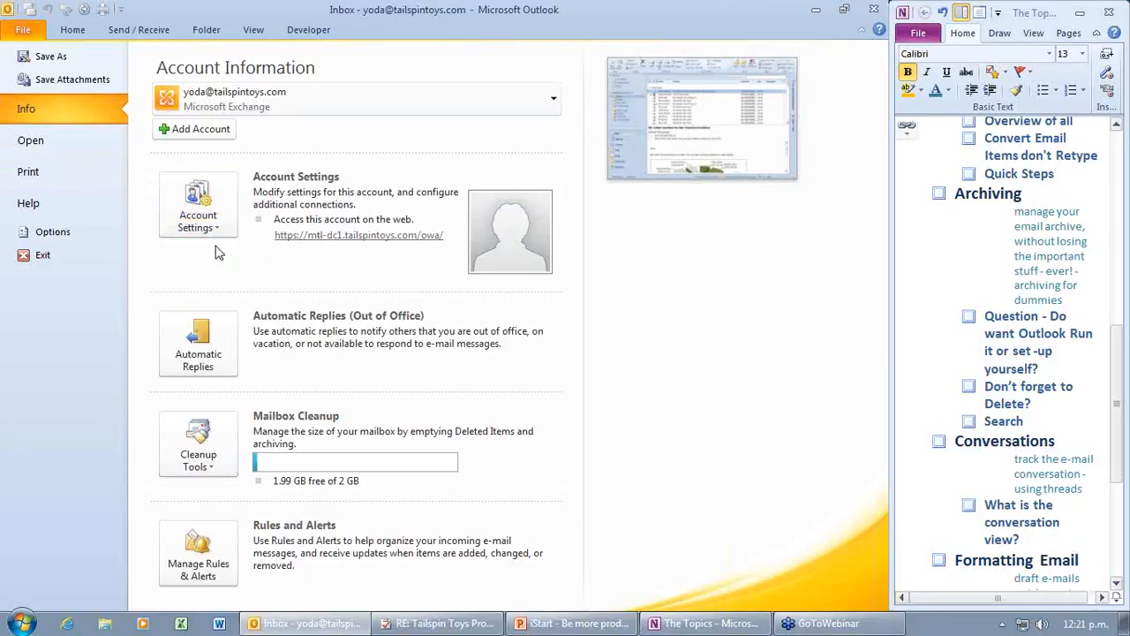
Step: Archive this folder and all subfolders, for items older than Wed 18/05/2011, into archive.pst
click(214, 473)
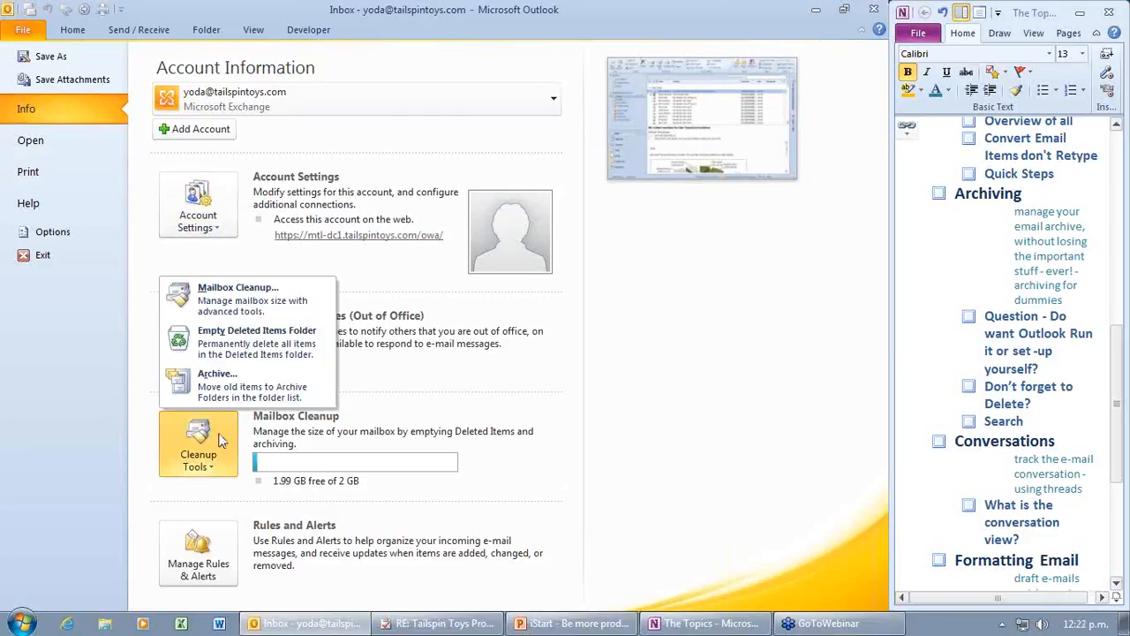
click(27, 30)
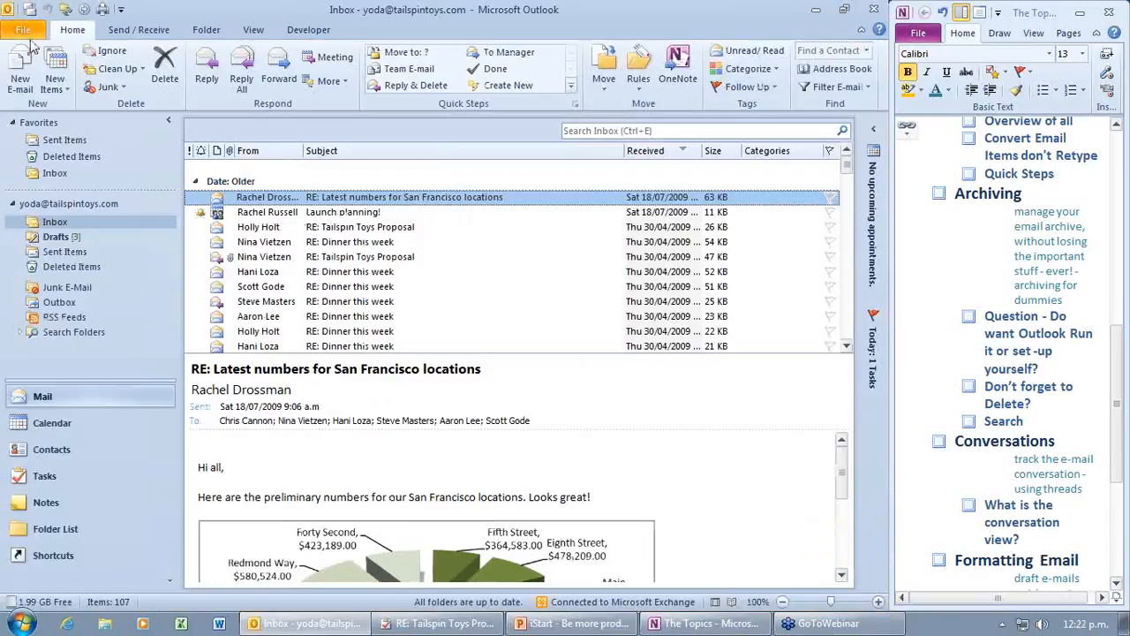
click(29, 32)
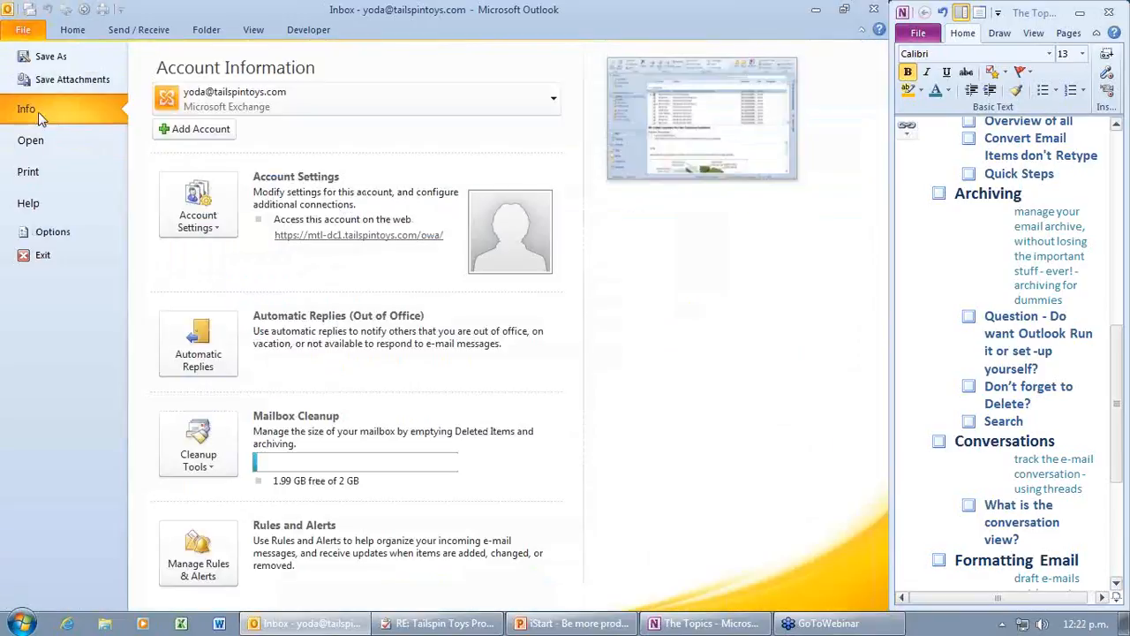
click(215, 473)
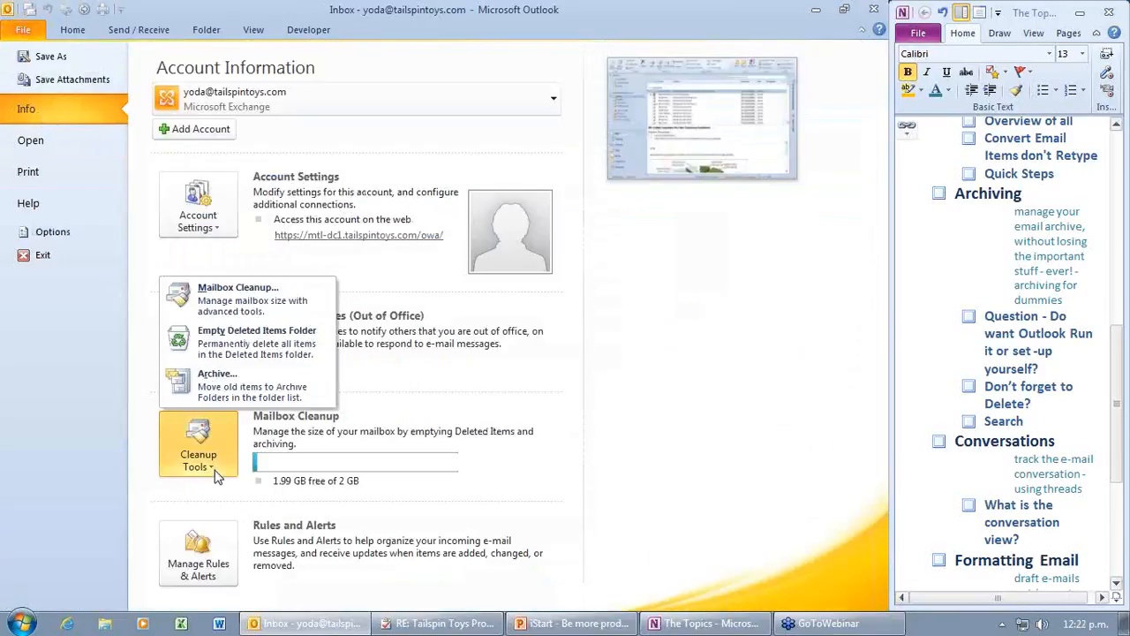
click(236, 393)
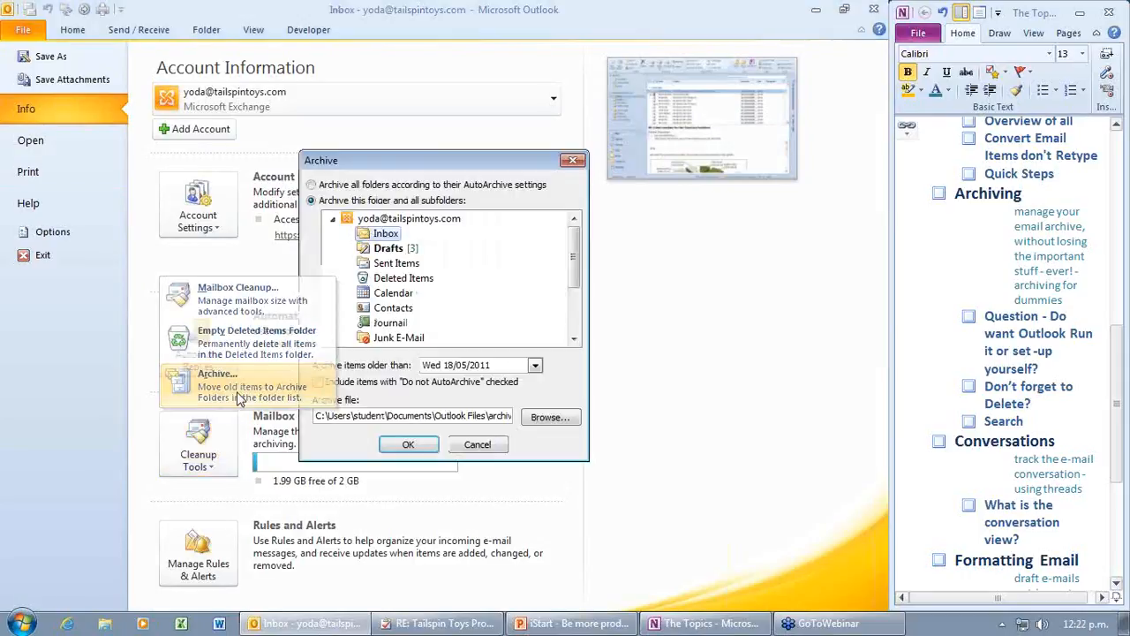
drag(573, 256, 574, 292)
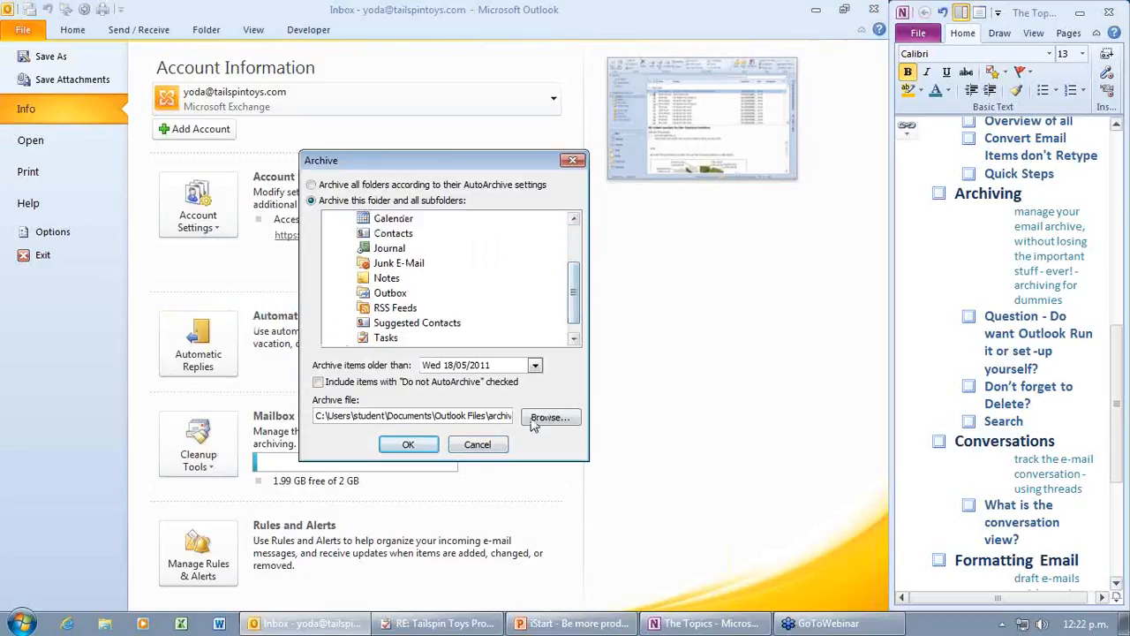
triple_click(316, 417)
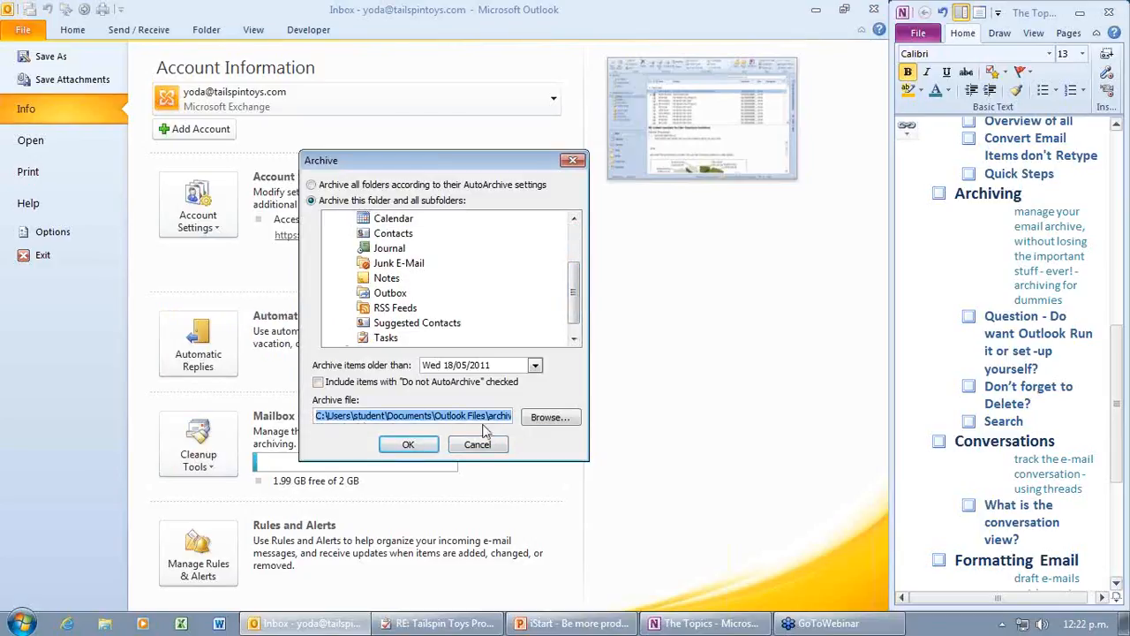
click(548, 421)
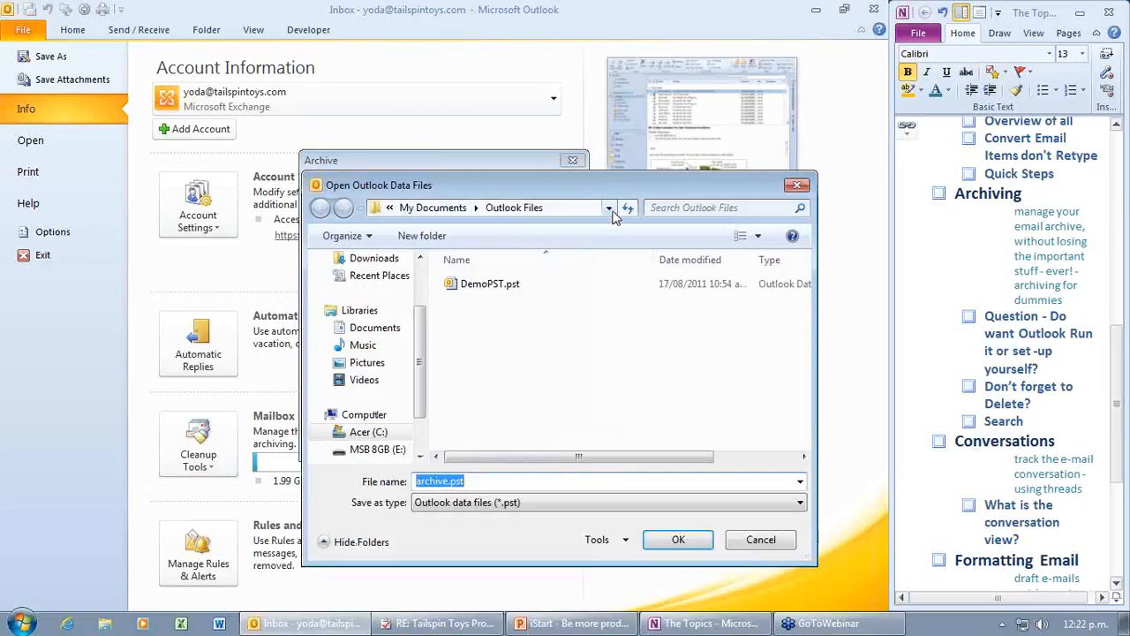
click(610, 208)
click(761, 541)
click(762, 541)
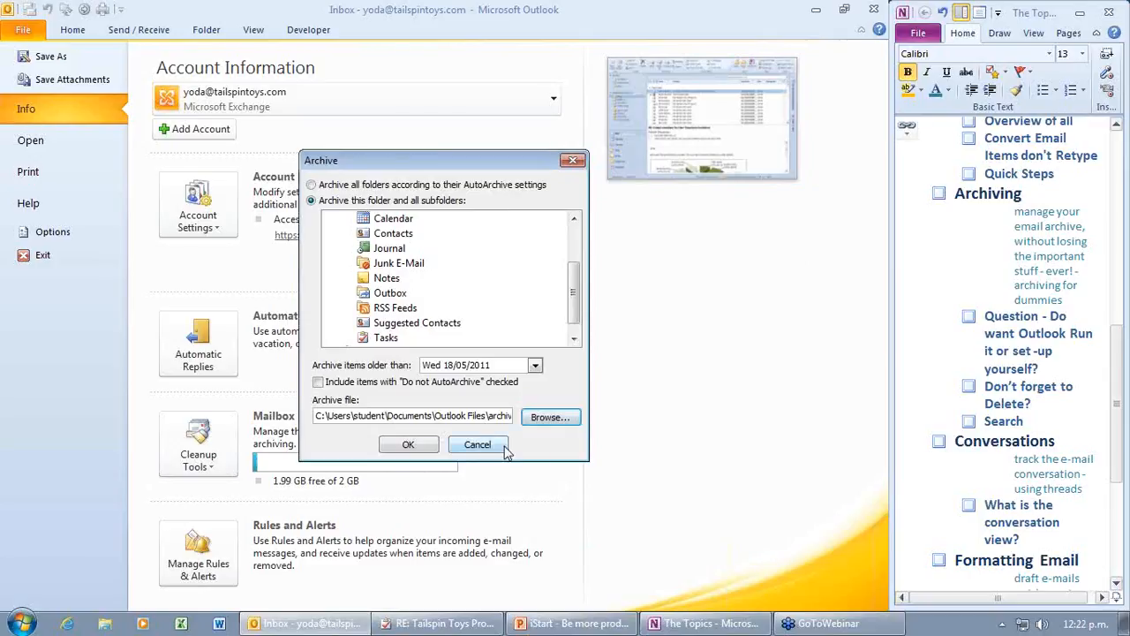
click(408, 444)
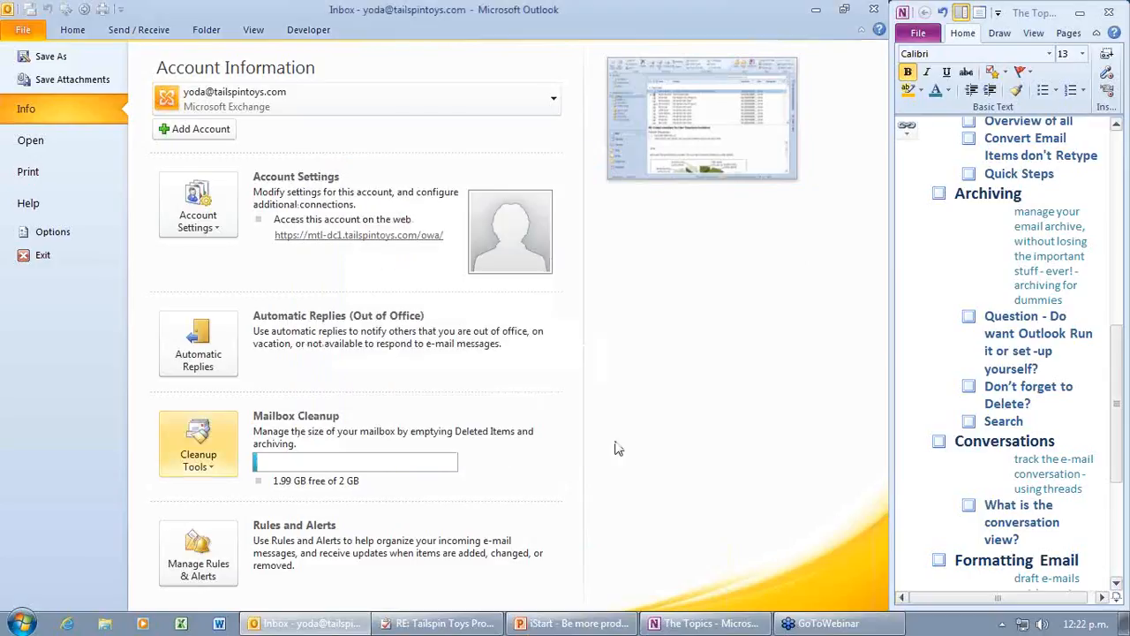
Step: Add a new Outlook data file named My Archive from the Account Settings Data Files list
click(224, 233)
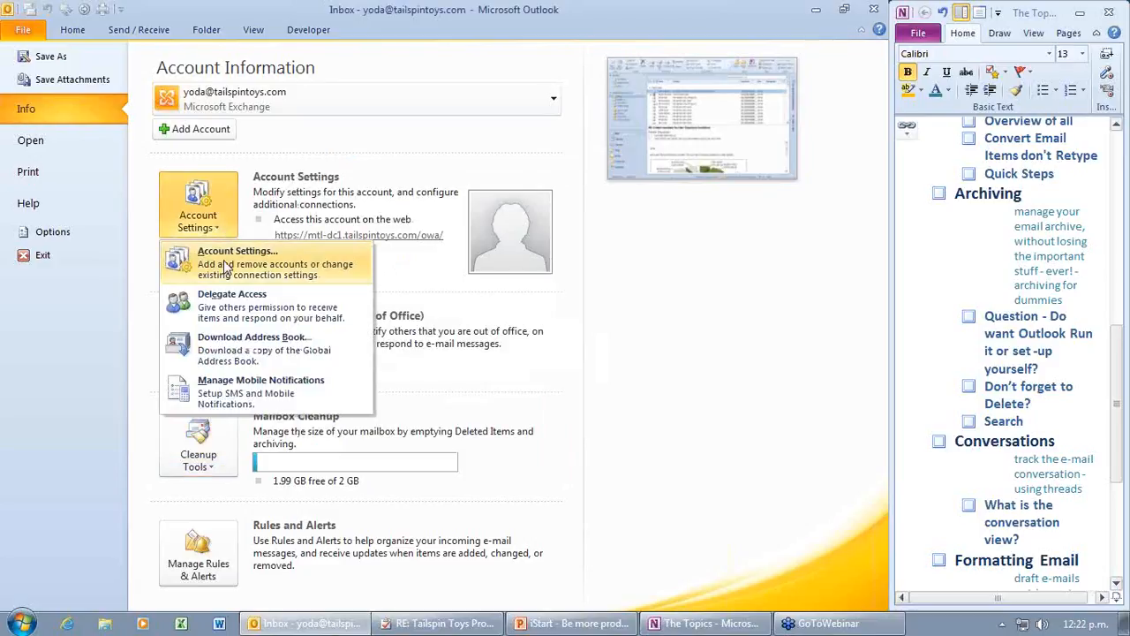
click(225, 267)
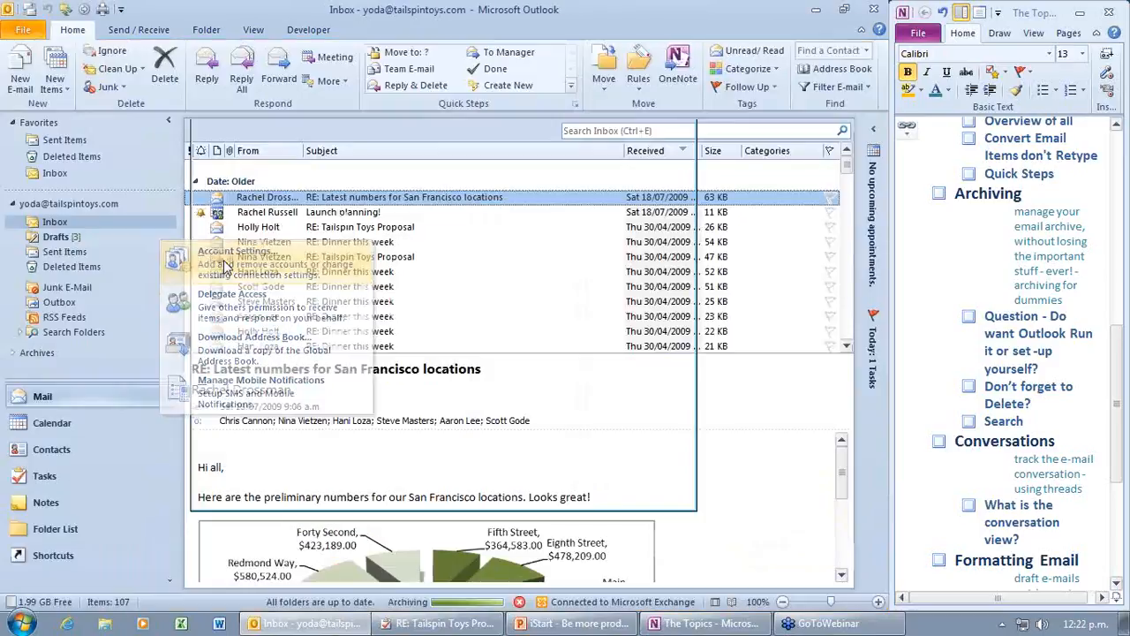
click(267, 193)
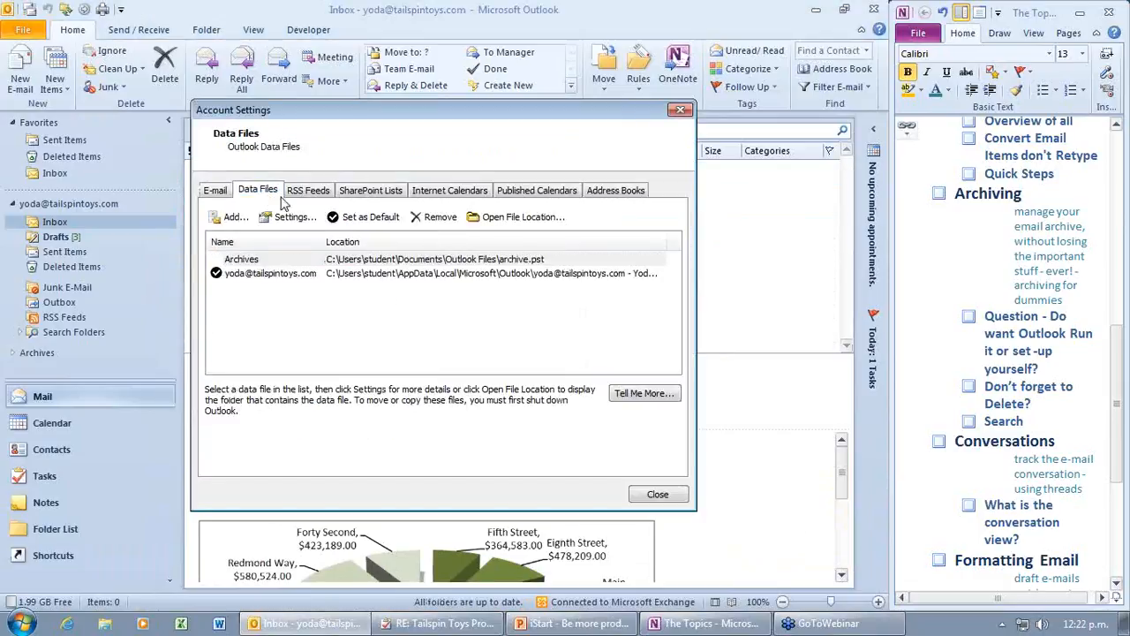
click(232, 216)
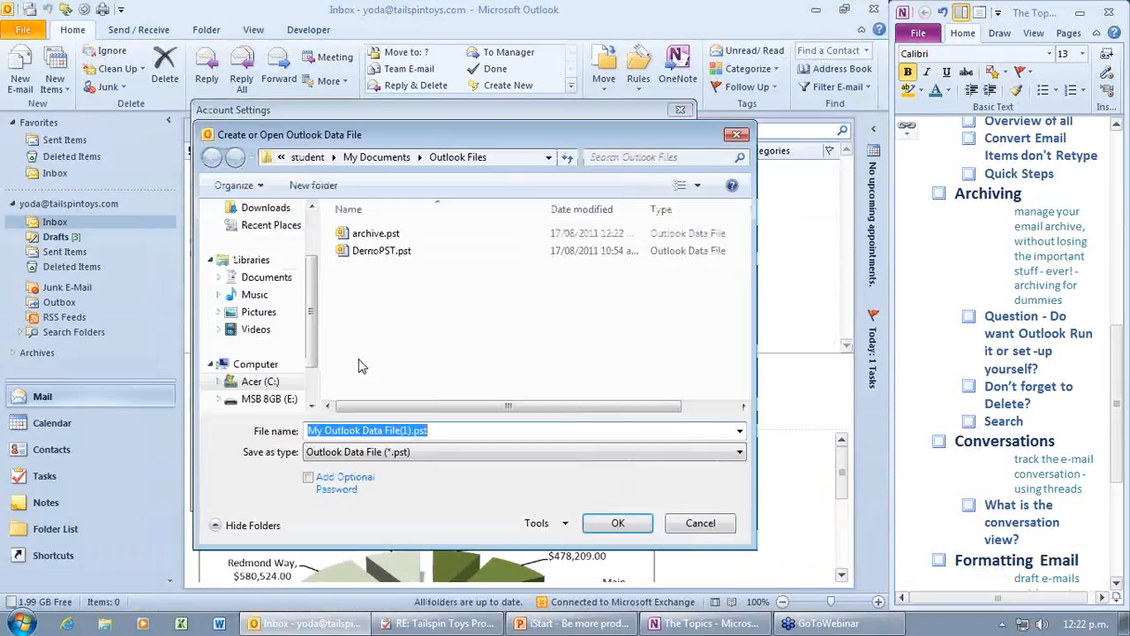
text(My )
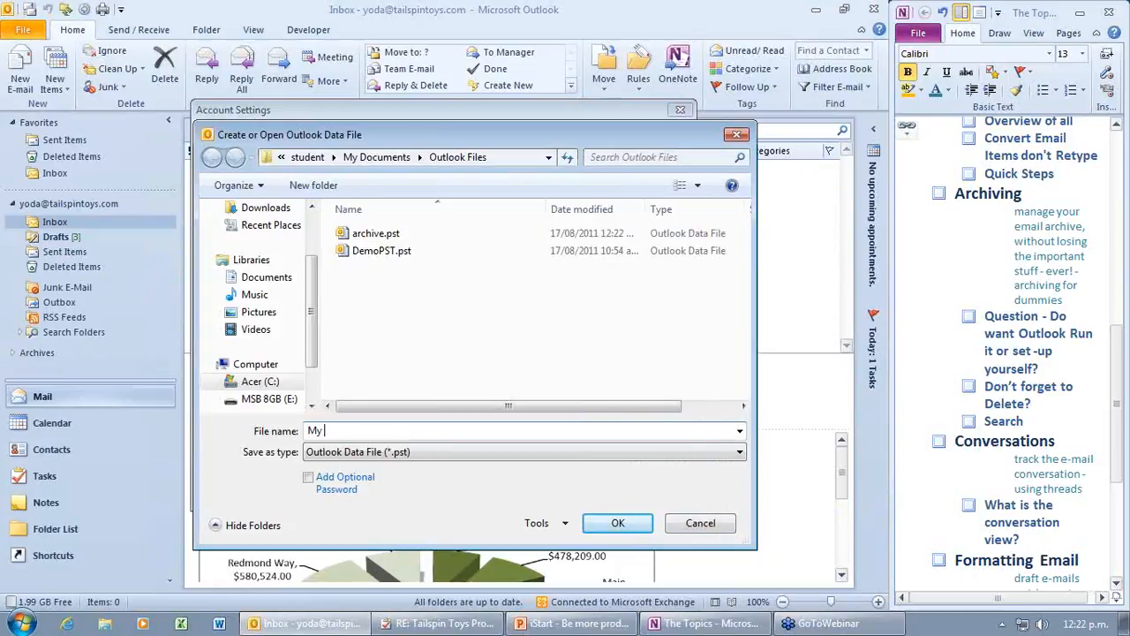
text(Archive)
Step: Save My Archive in a new Keep folder under Documents
click(267, 277)
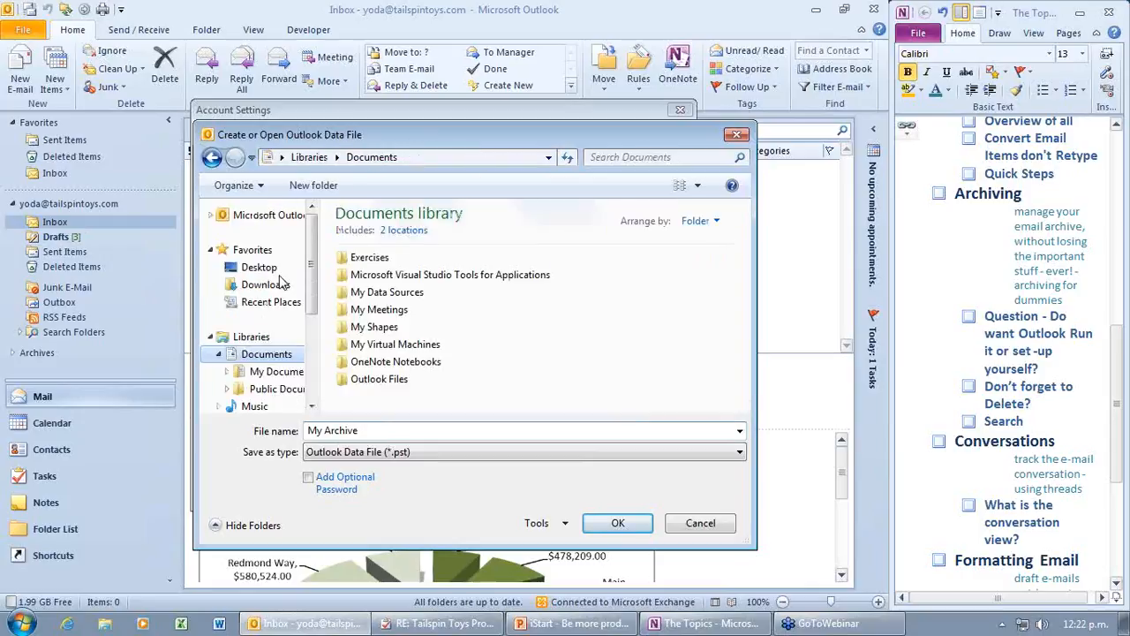
click(318, 189)
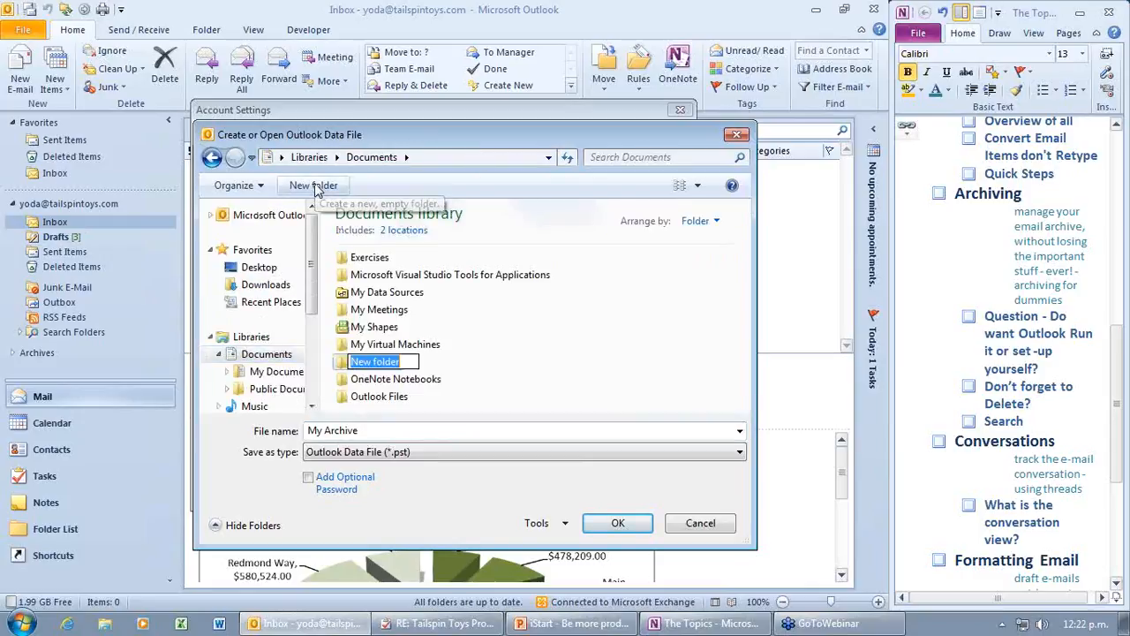
text(Keep)
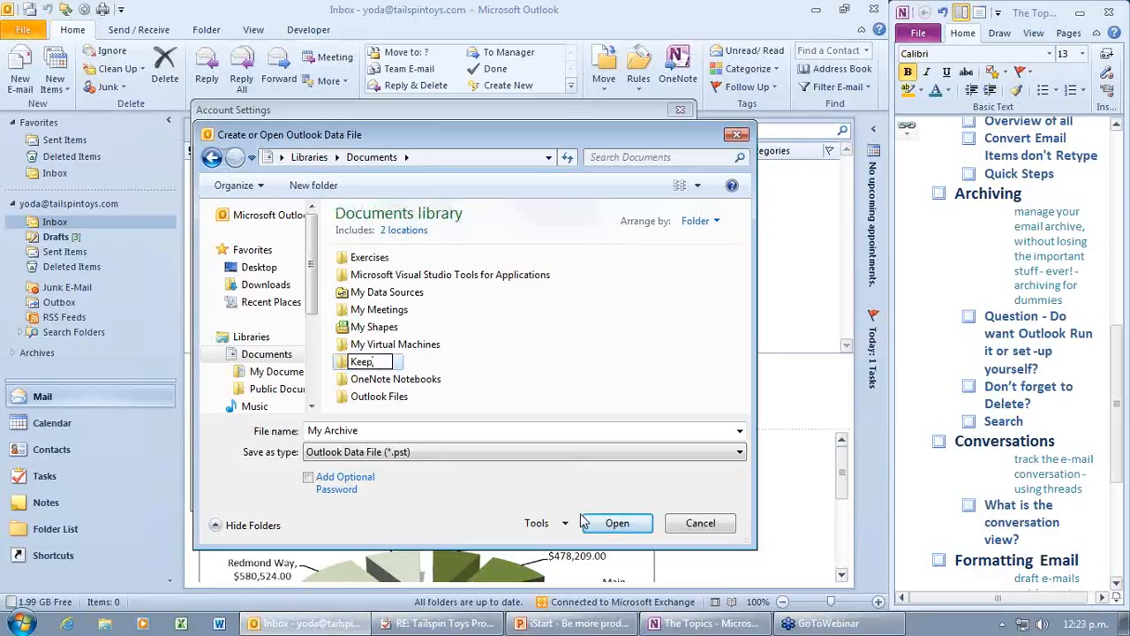
click(345, 364)
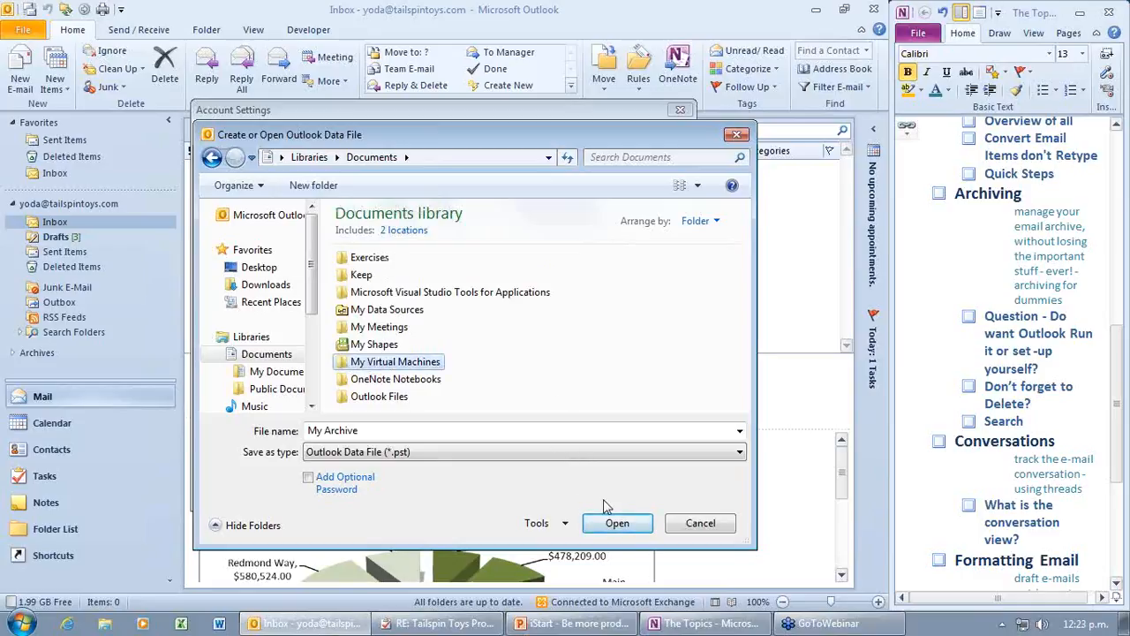
double_click(353, 281)
click(617, 523)
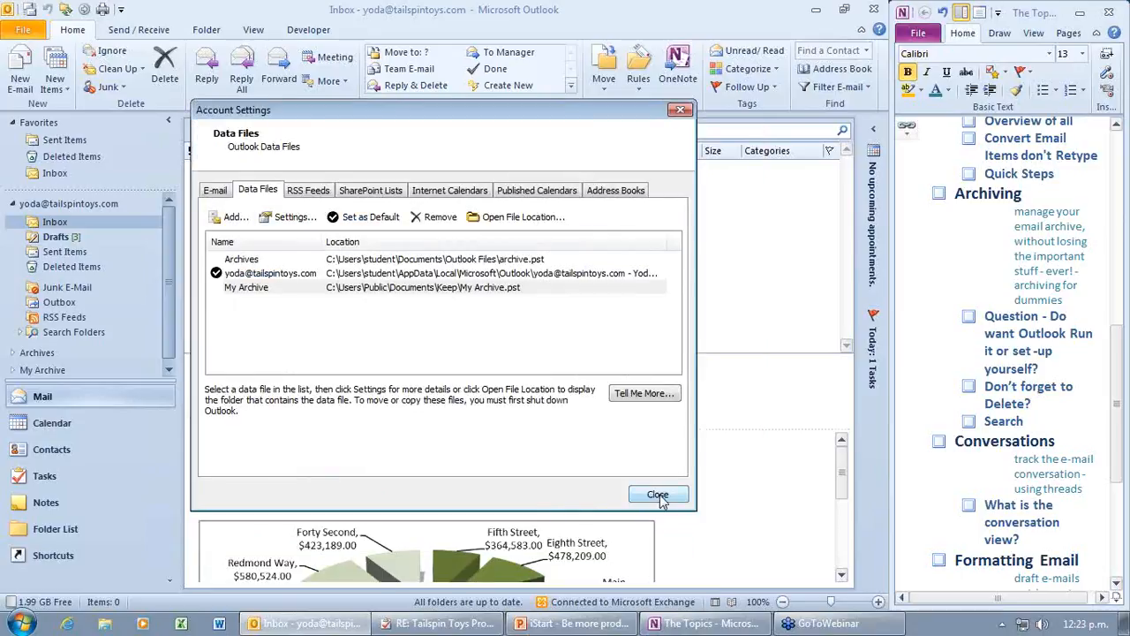
Step: Close Account Settings and check the new My Archive folder, then Sent Items and Inbox
click(658, 495)
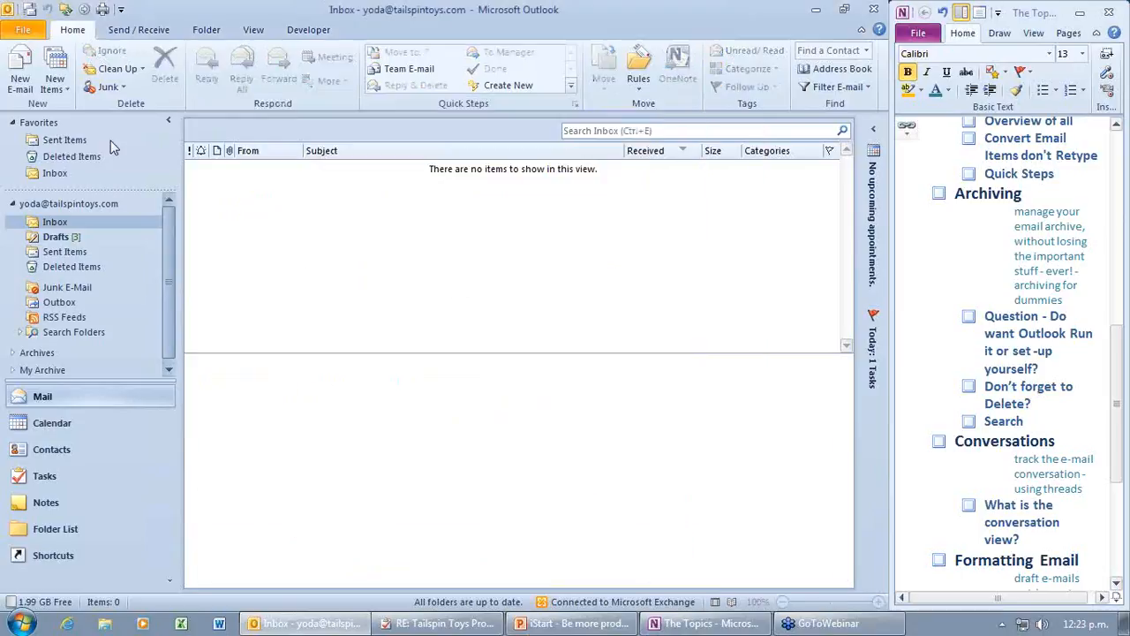
scroll(173, 283, down, 1)
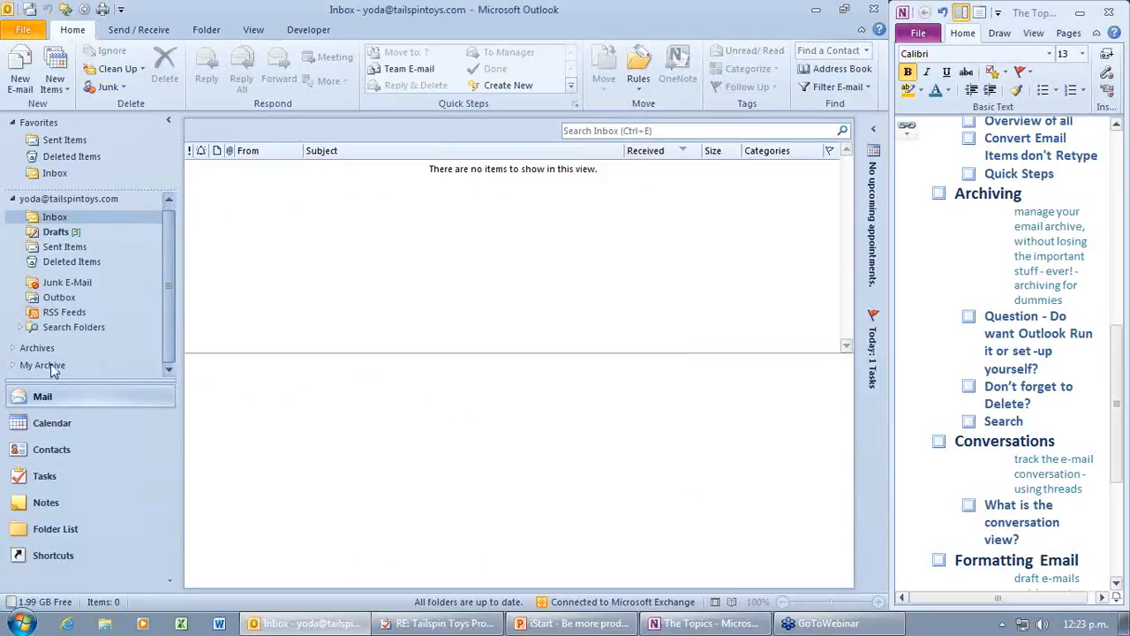
click(24, 365)
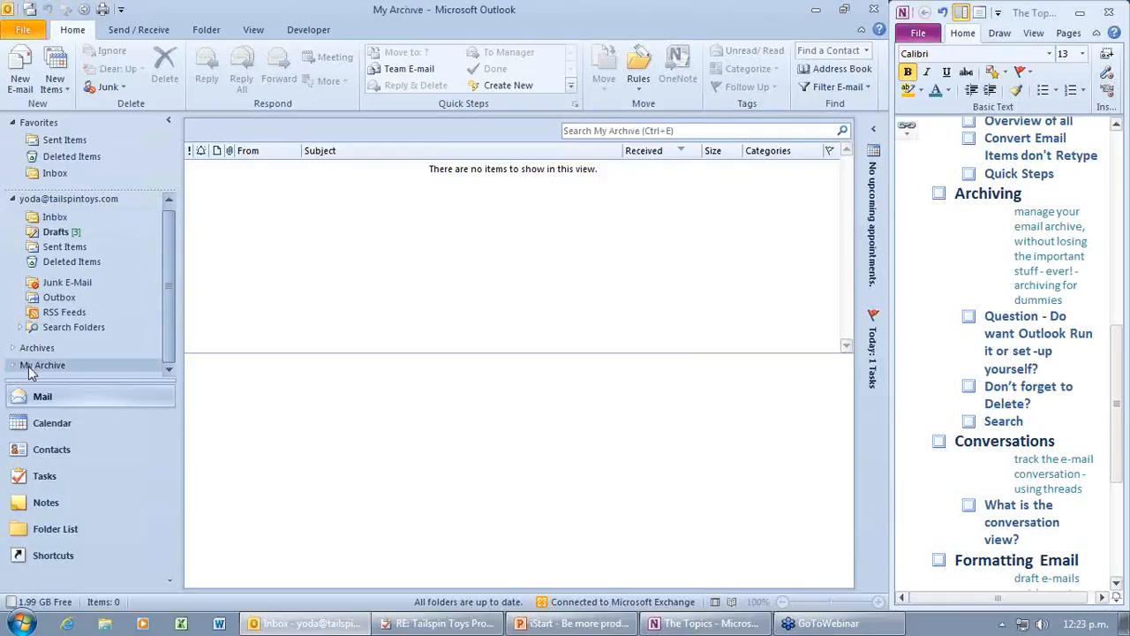
click(64, 248)
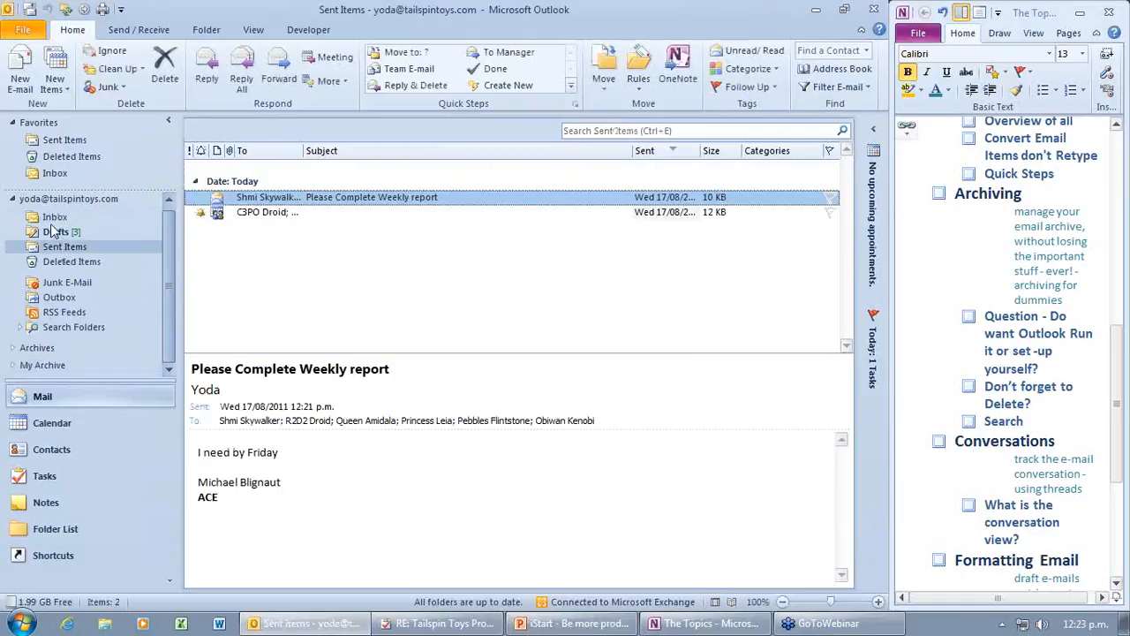
click(53, 219)
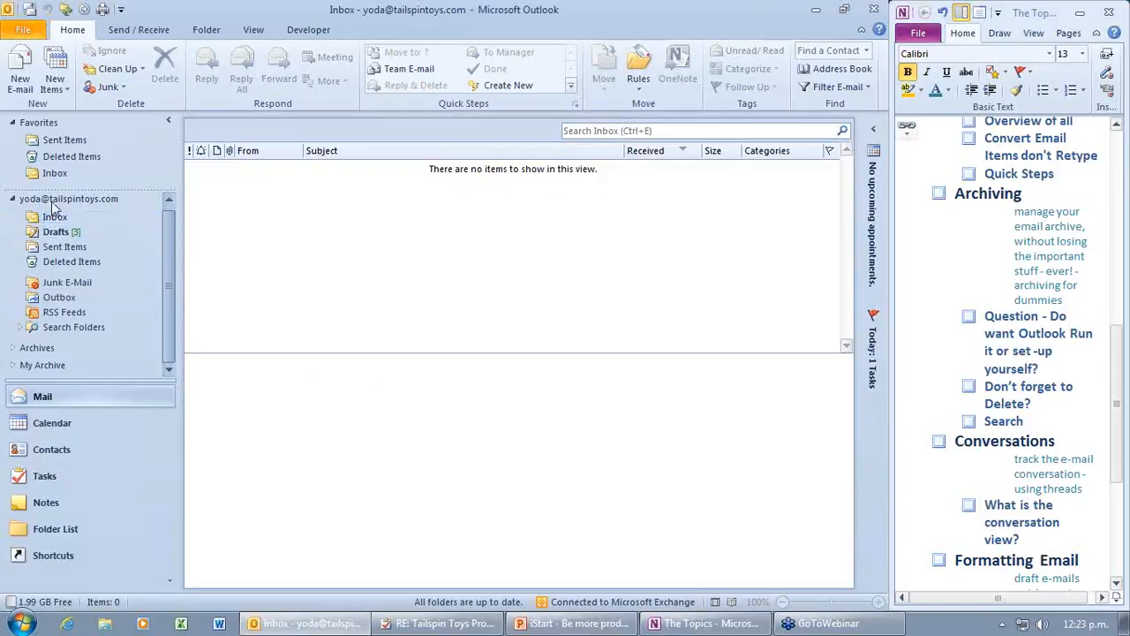
Step: Return to the Inbox and exit Outlook
click(53, 202)
click(53, 216)
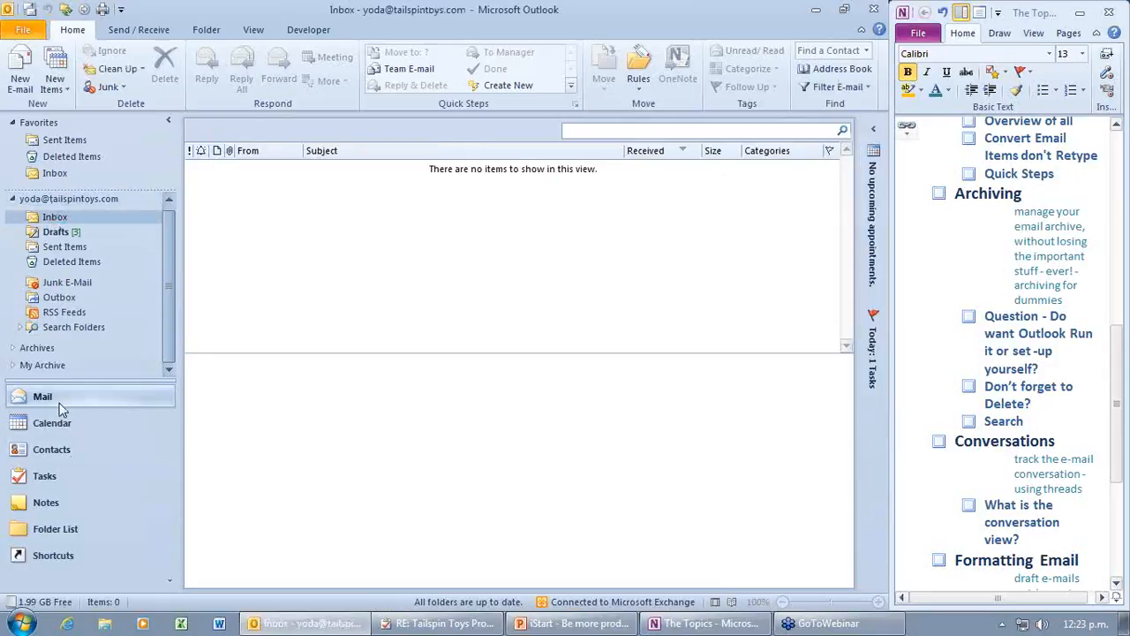
mouse_move(169, 316)
mouse_down()
mouse_move(162, 383)
mouse_move(171, 298)
mouse_up()
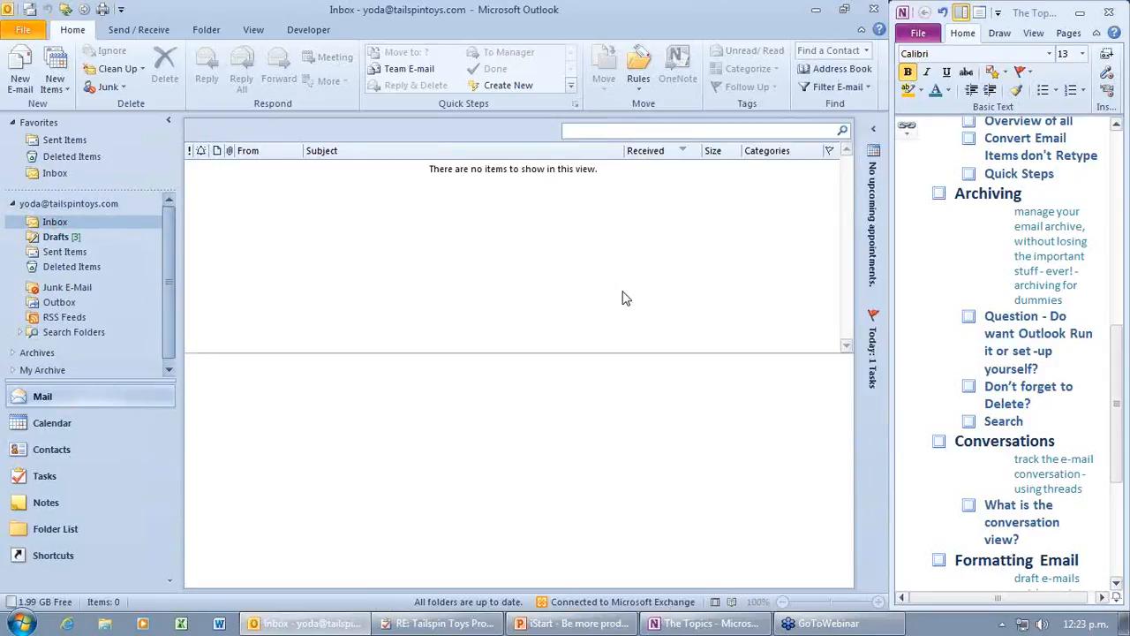
click(878, 10)
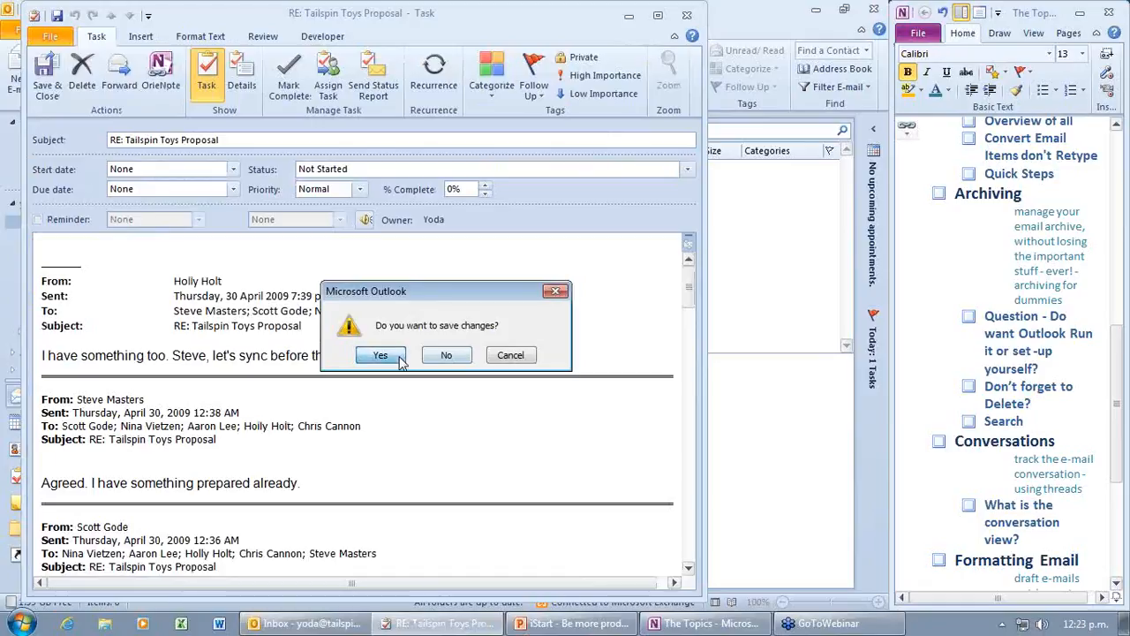
Step: Save the open task, restart Outlook, and look through the Drafts and Inbox folders
click(402, 362)
click(257, 623)
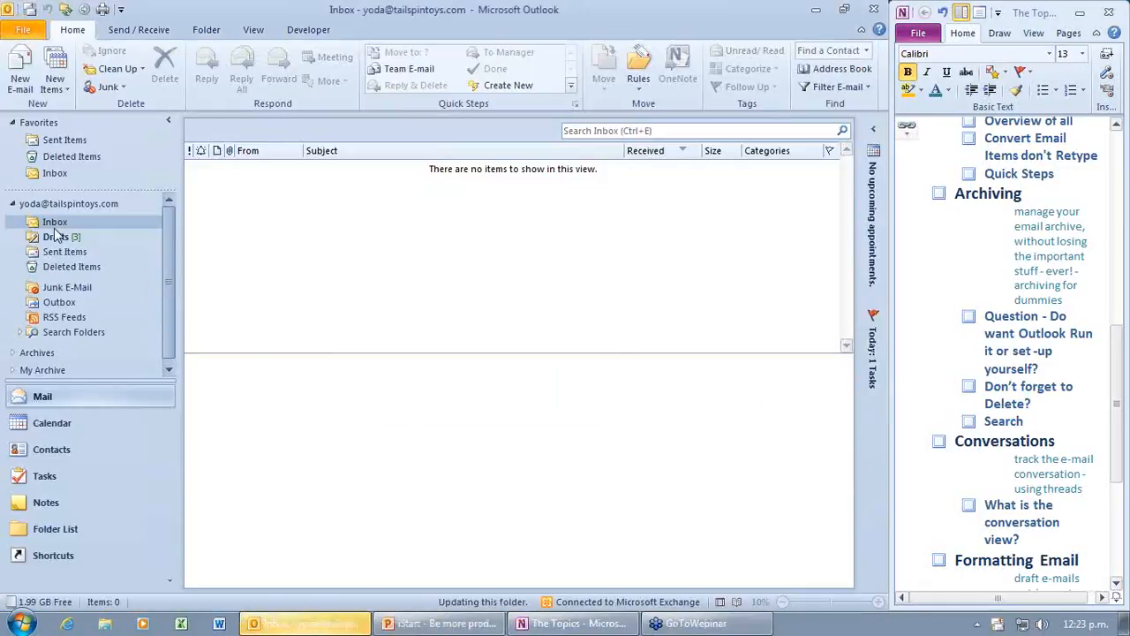
drag(171, 272, 167, 336)
click(22, 327)
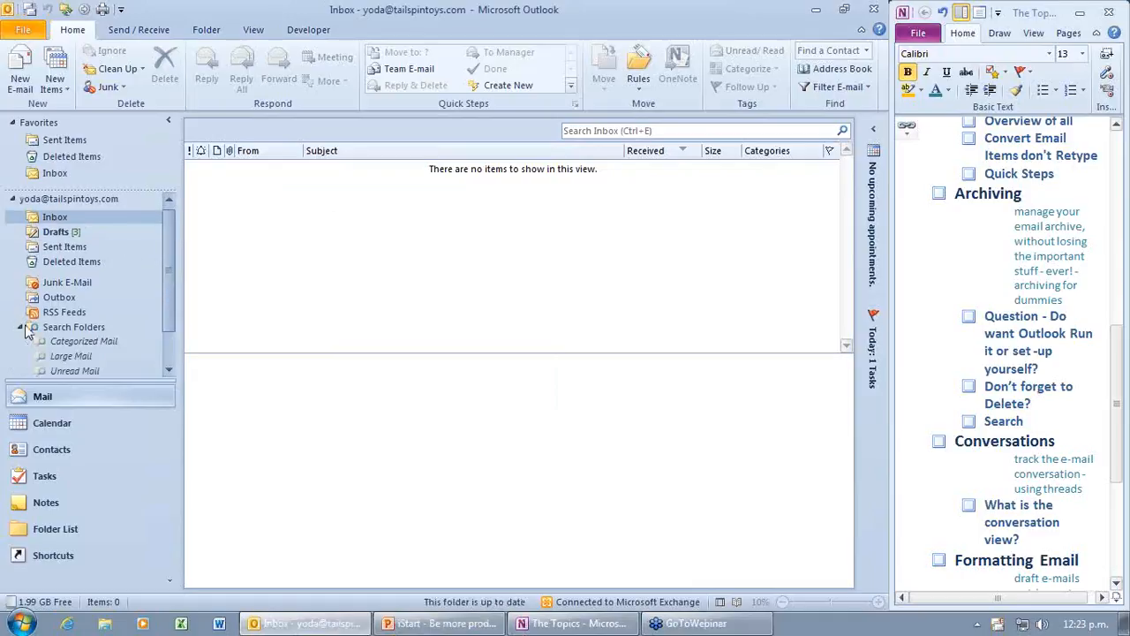
click(21, 327)
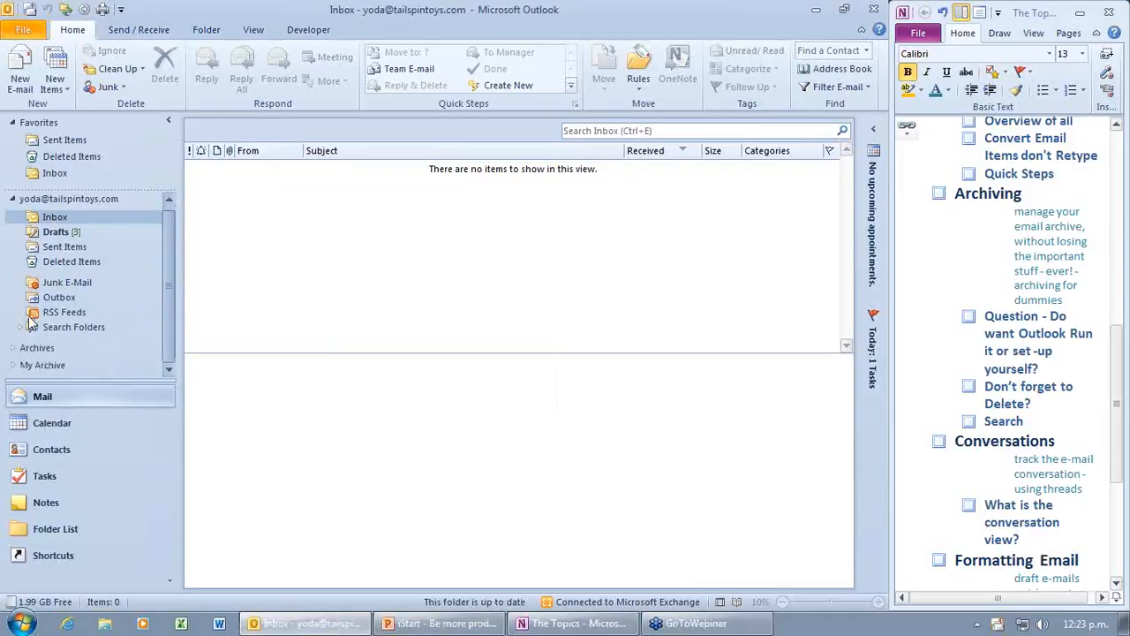
click(55, 234)
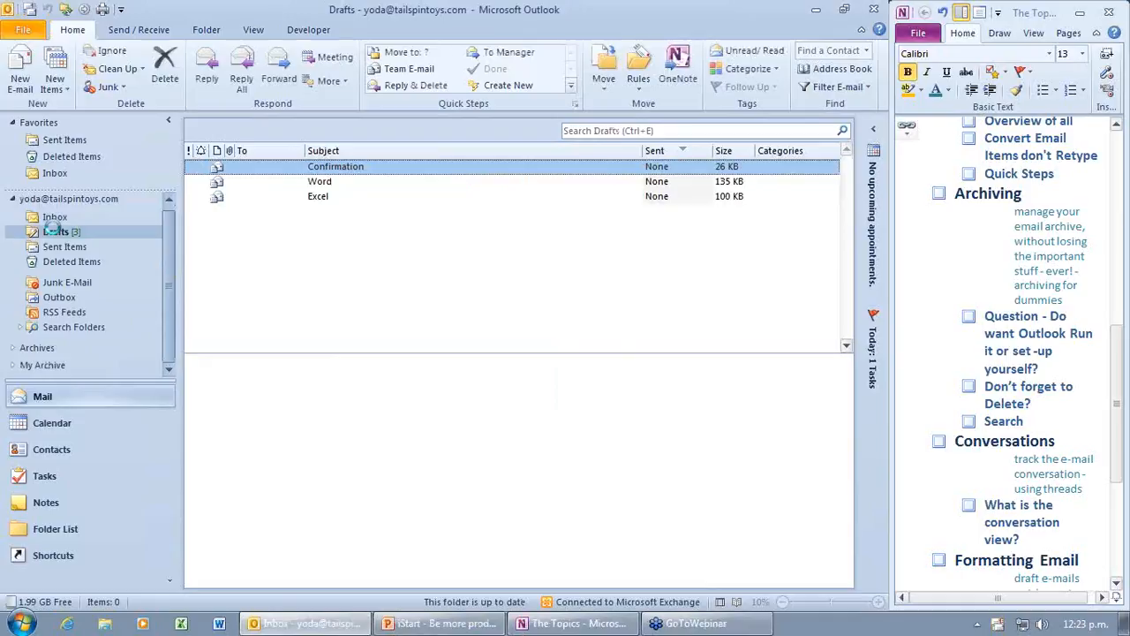
click(61, 219)
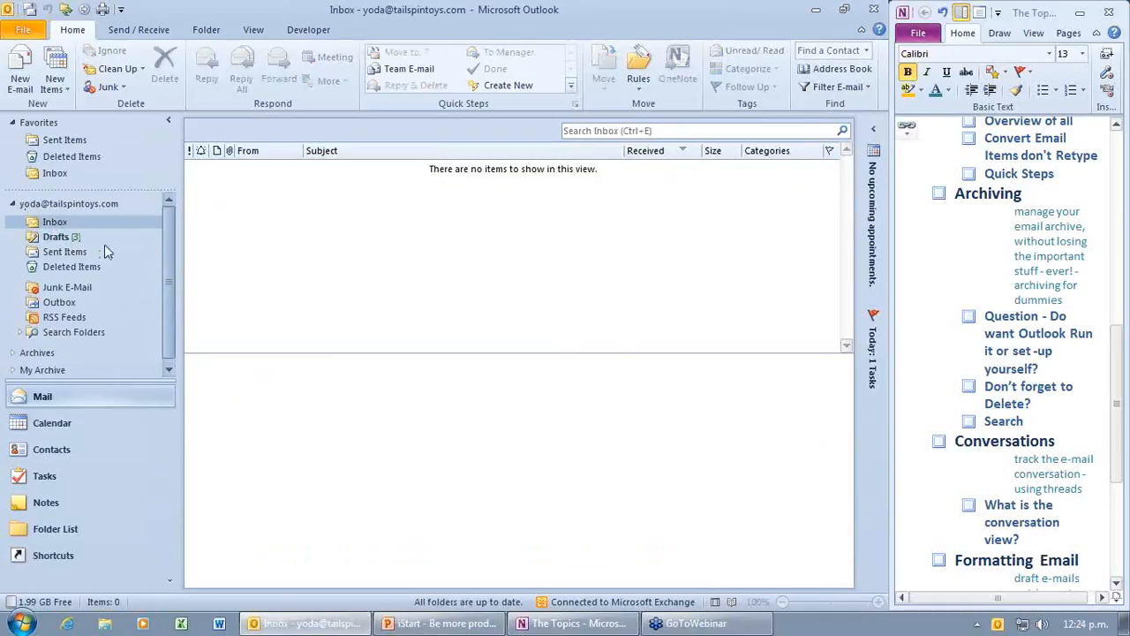
Step: Open My Archive and the Inbox inside Archives, select its messages, then return to the main Inbox
scroll(170, 301, down, 1)
click(34, 365)
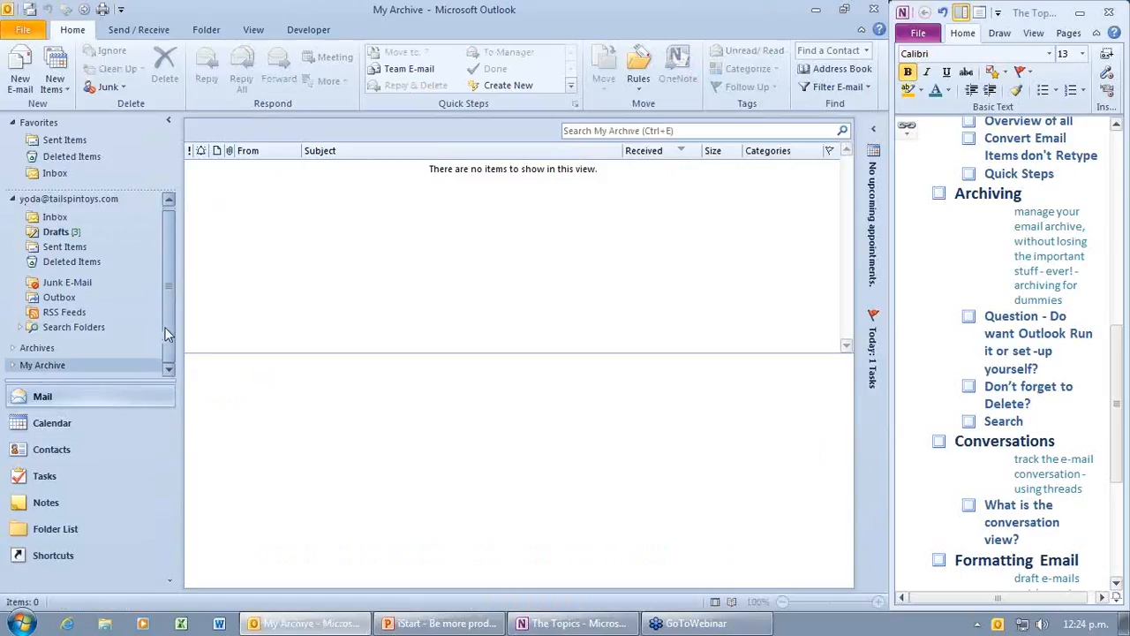
click(12, 348)
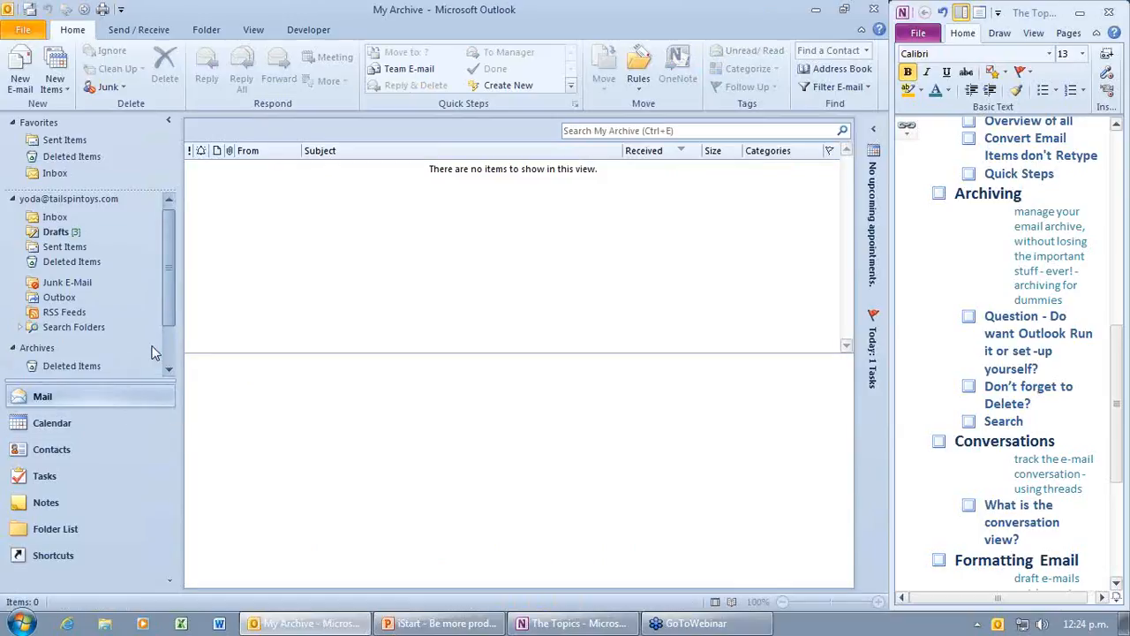
scroll(163, 340, down, 2)
click(53, 331)
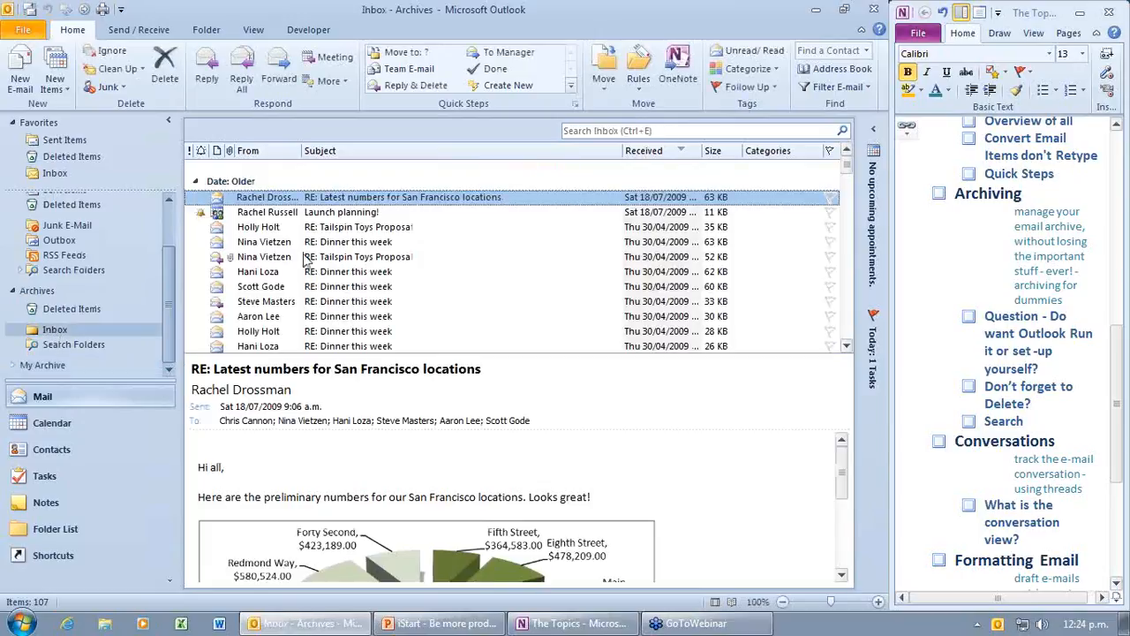
key(ctrl+a)
scroll(97, 221, up, 2)
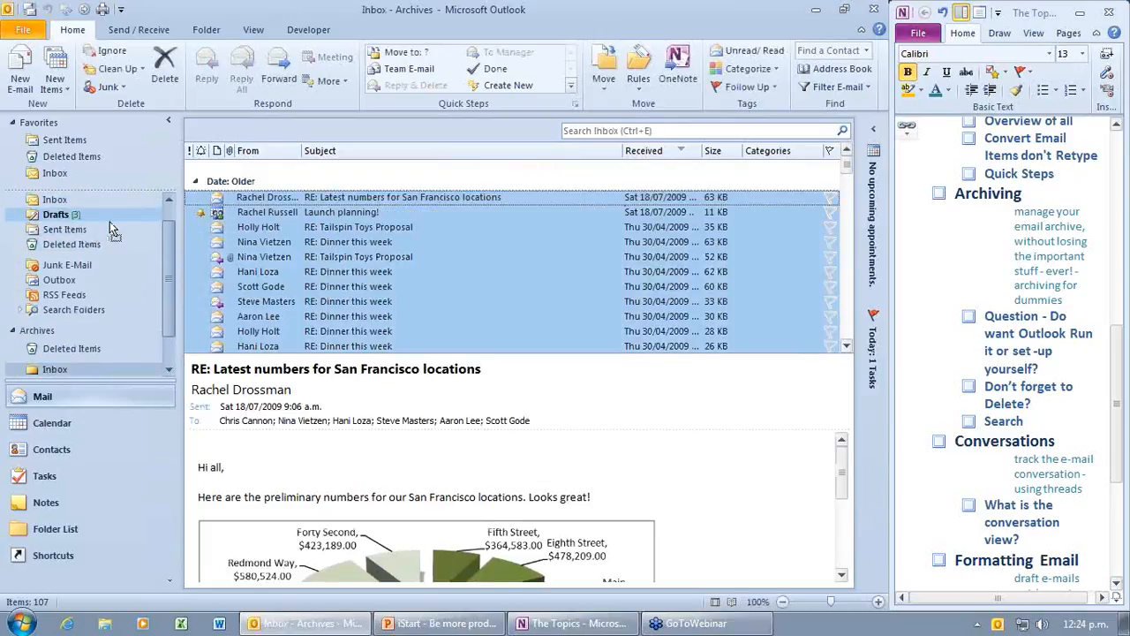
drag(102, 228, 102, 228)
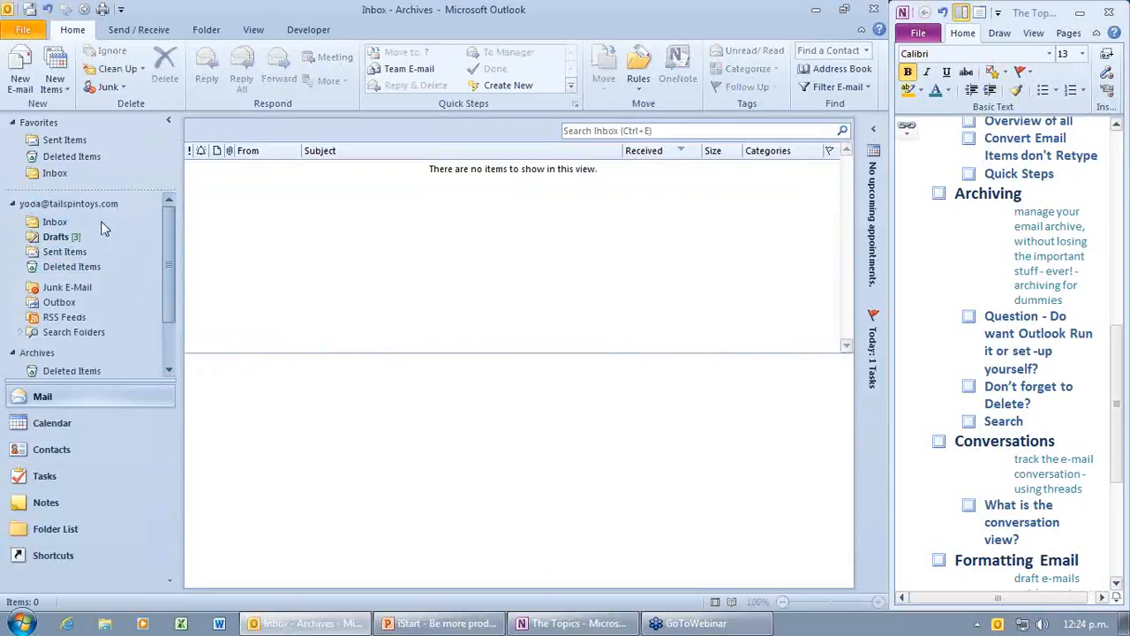
click(58, 224)
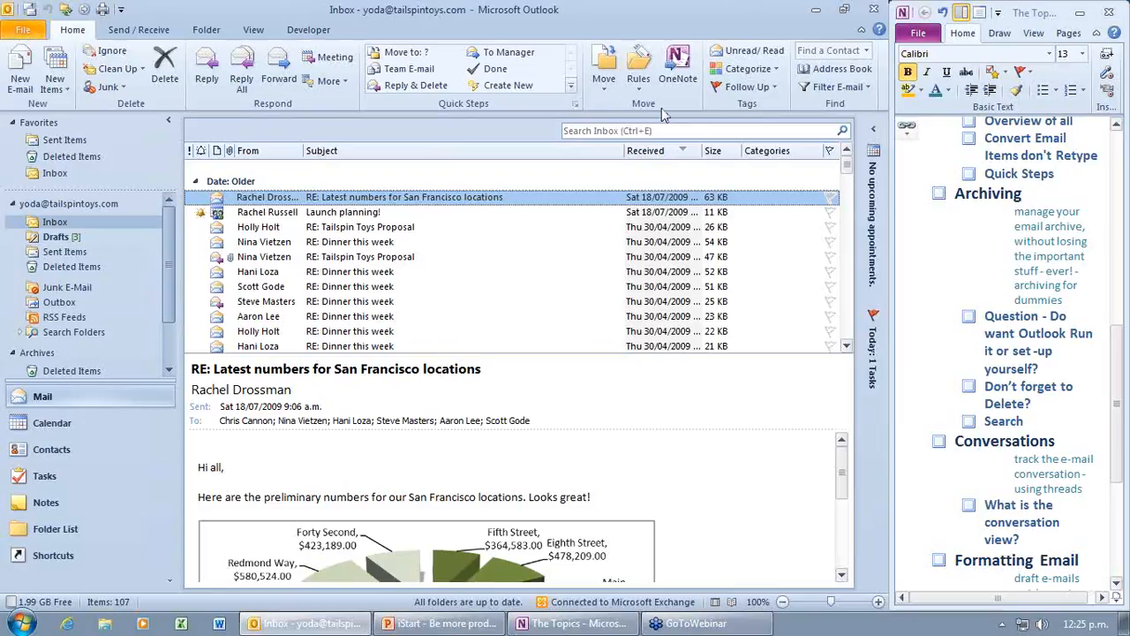
Step: Add the Rules command to the Quick Access Toolbar through its right-click menu
click(643, 91)
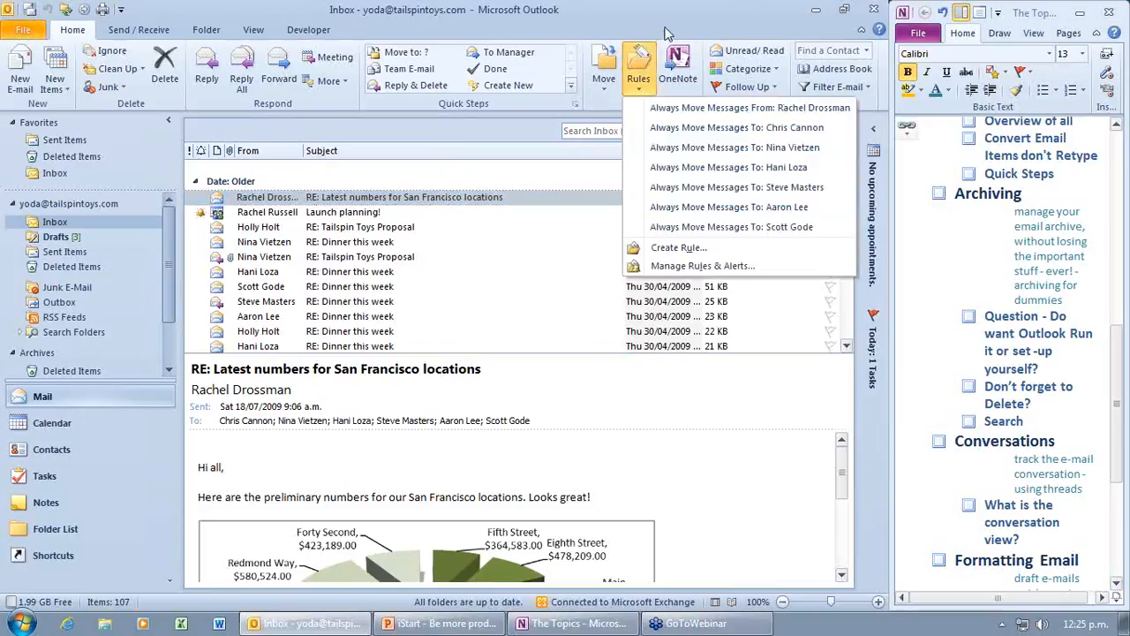
click(665, 29)
click(642, 89)
click(661, 33)
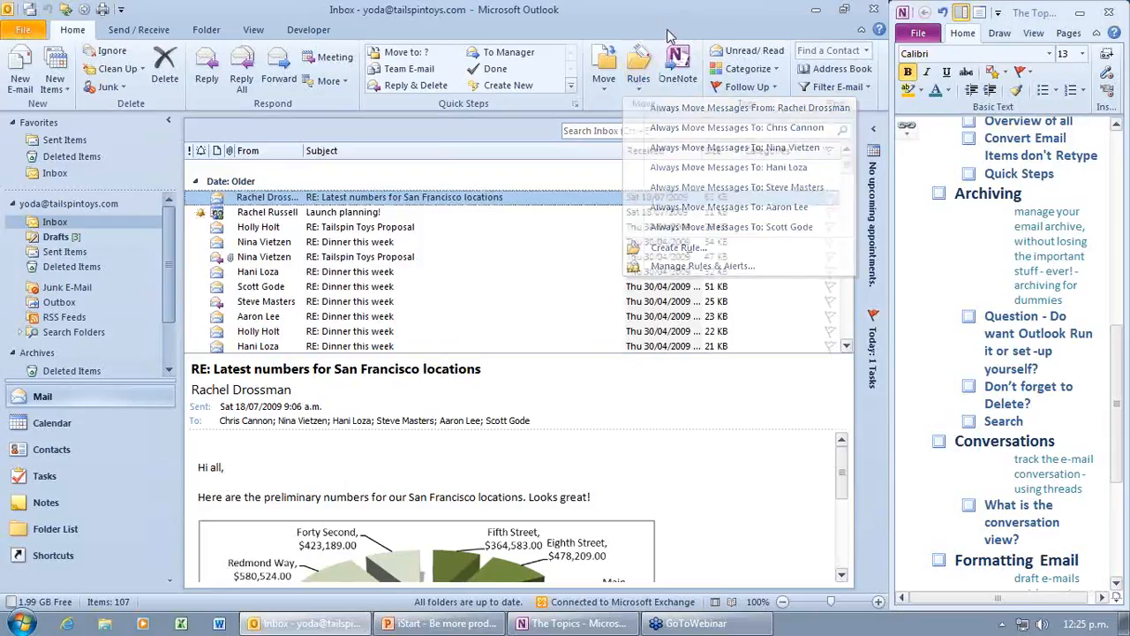
click(121, 9)
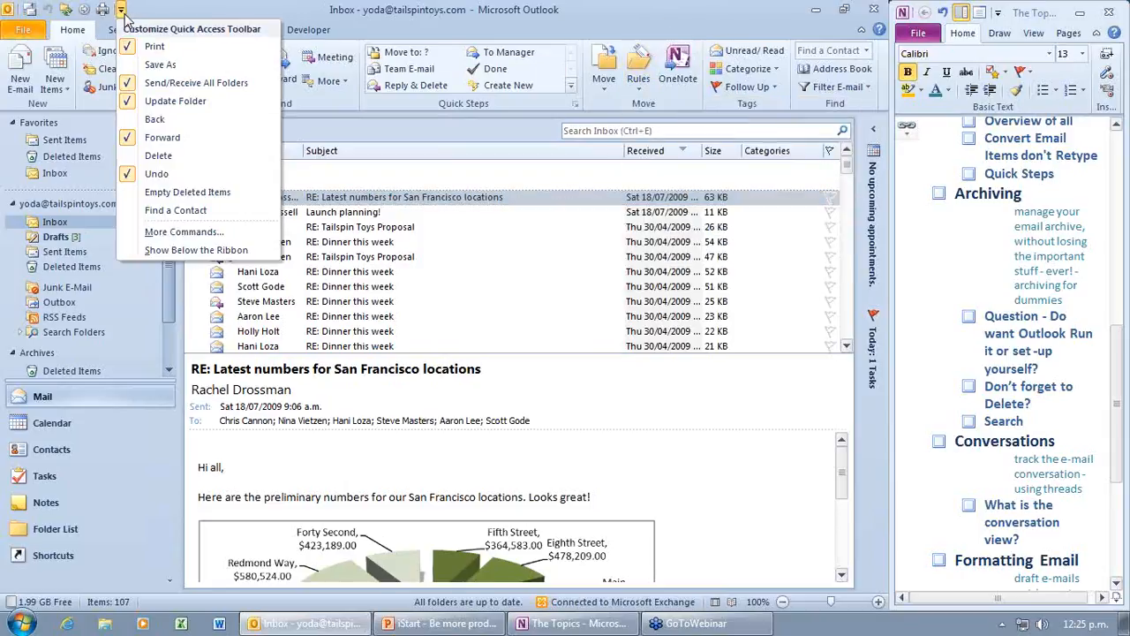
click(183, 233)
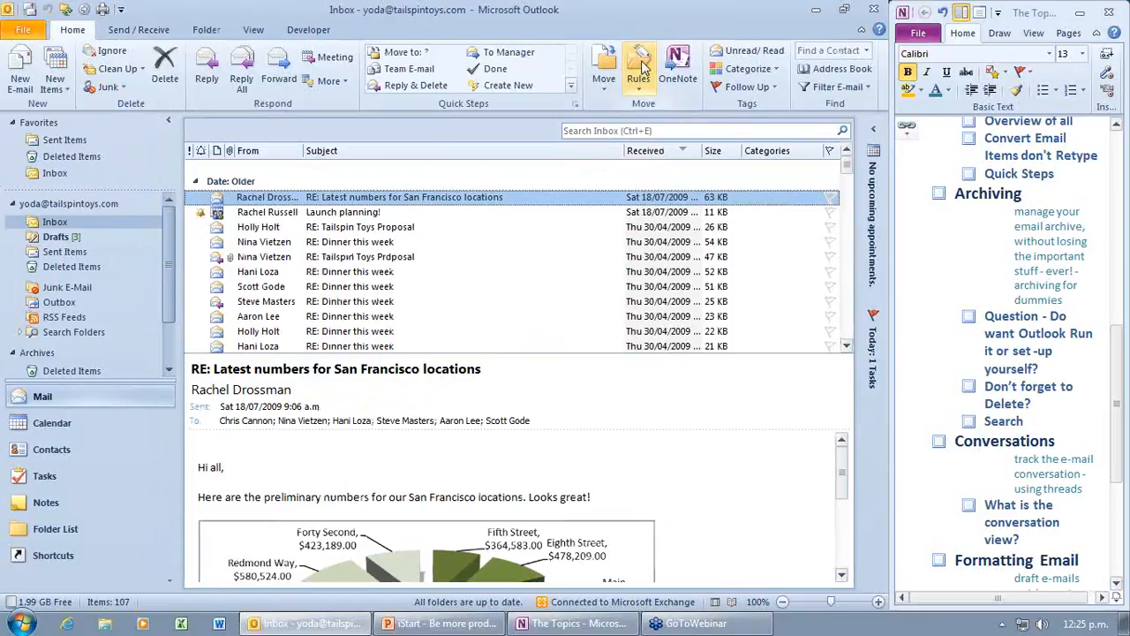
right_click(643, 67)
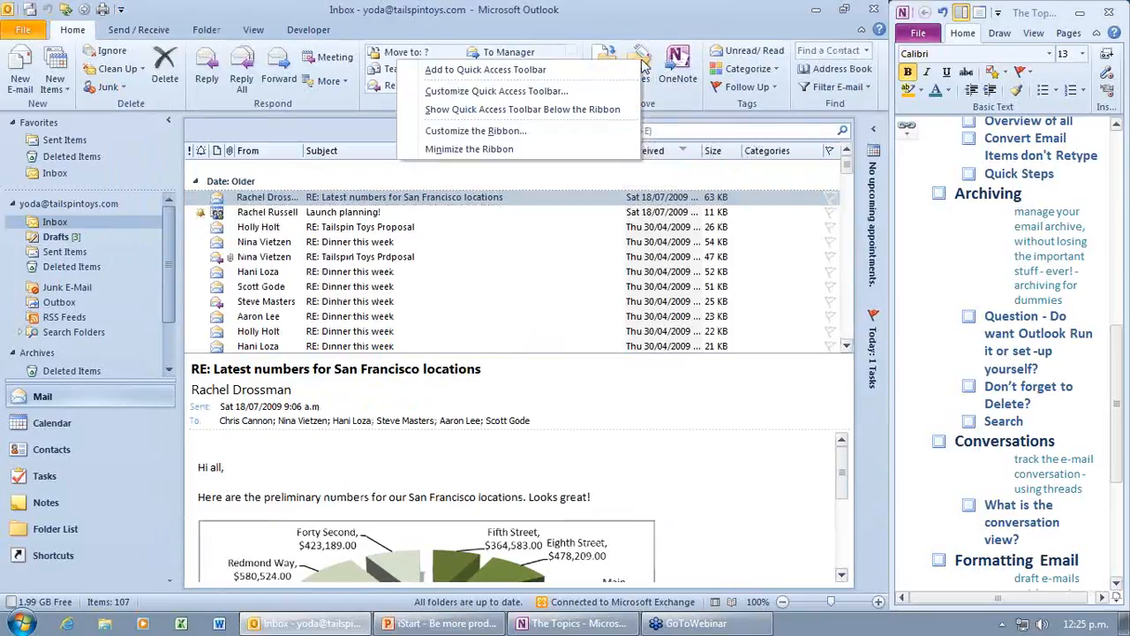
click(548, 76)
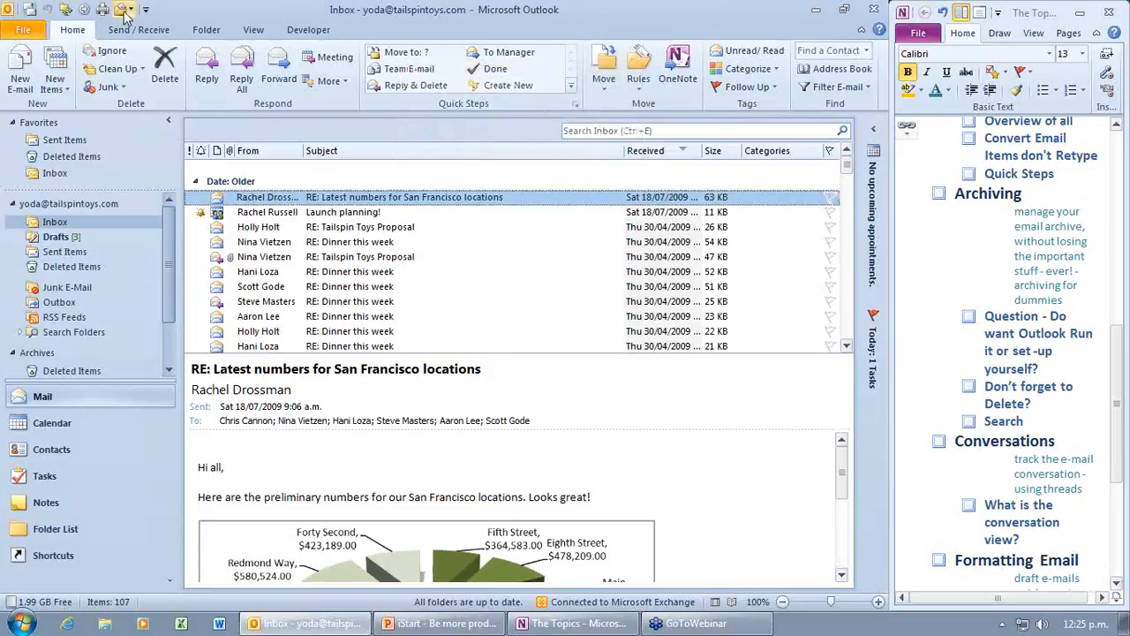
Step: Check Manage Rules & Alerts on the File tab, cancel, and return to mail
click(24, 33)
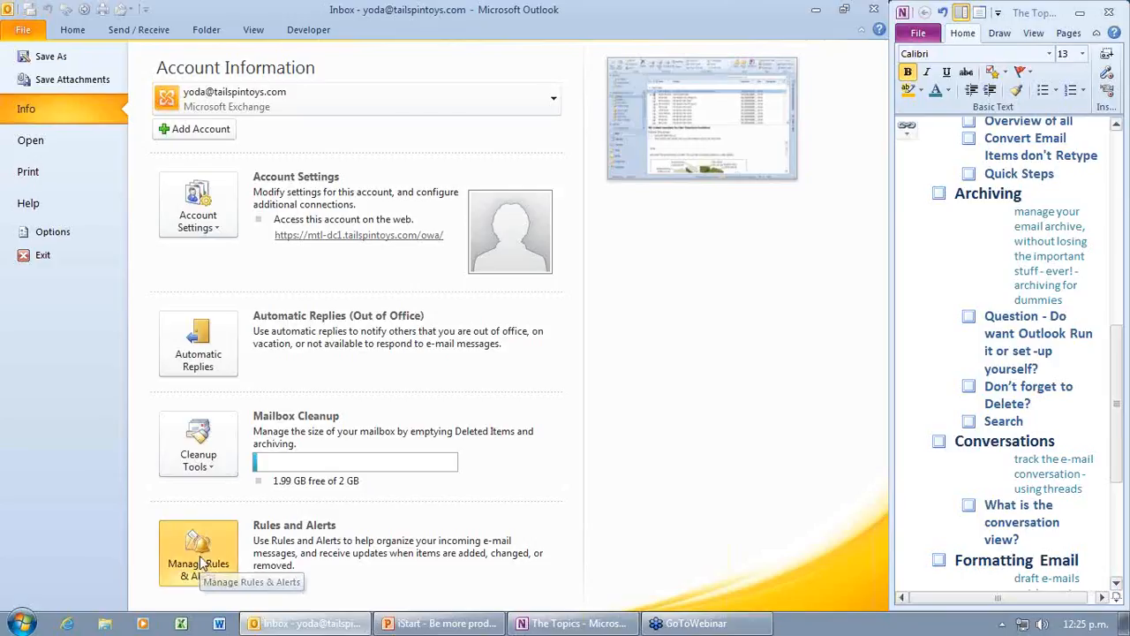
click(201, 563)
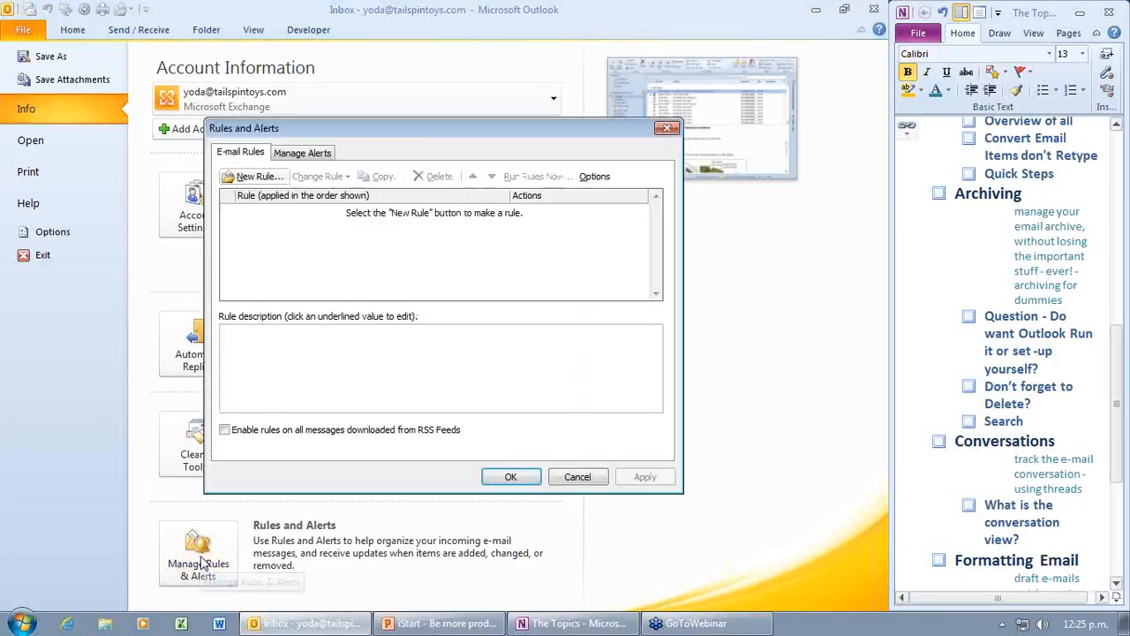
click(589, 481)
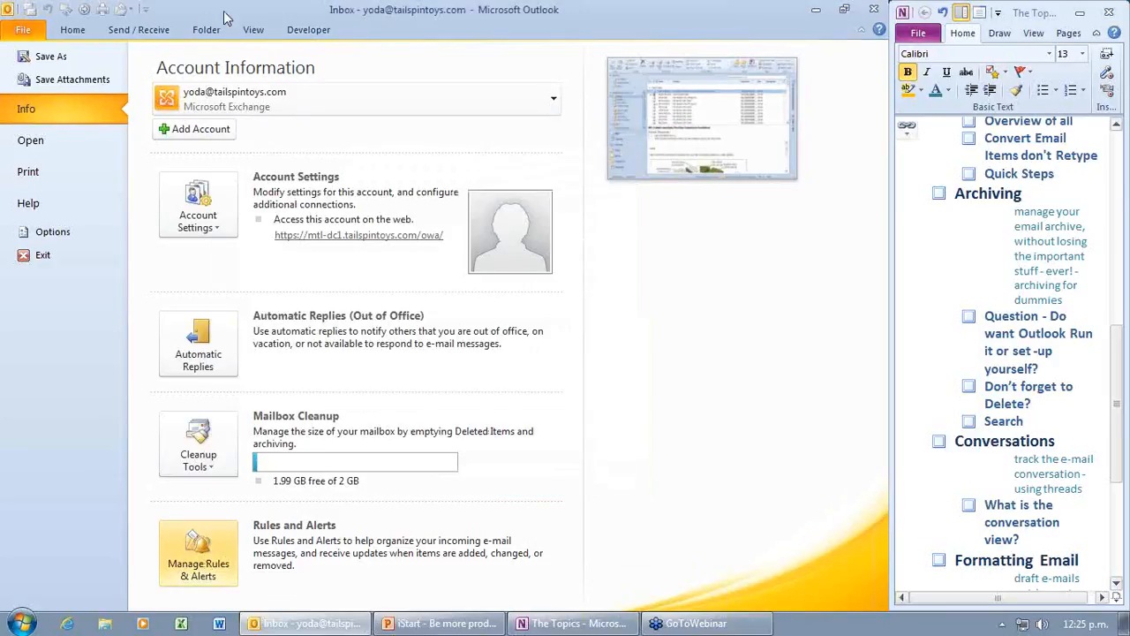
click(73, 30)
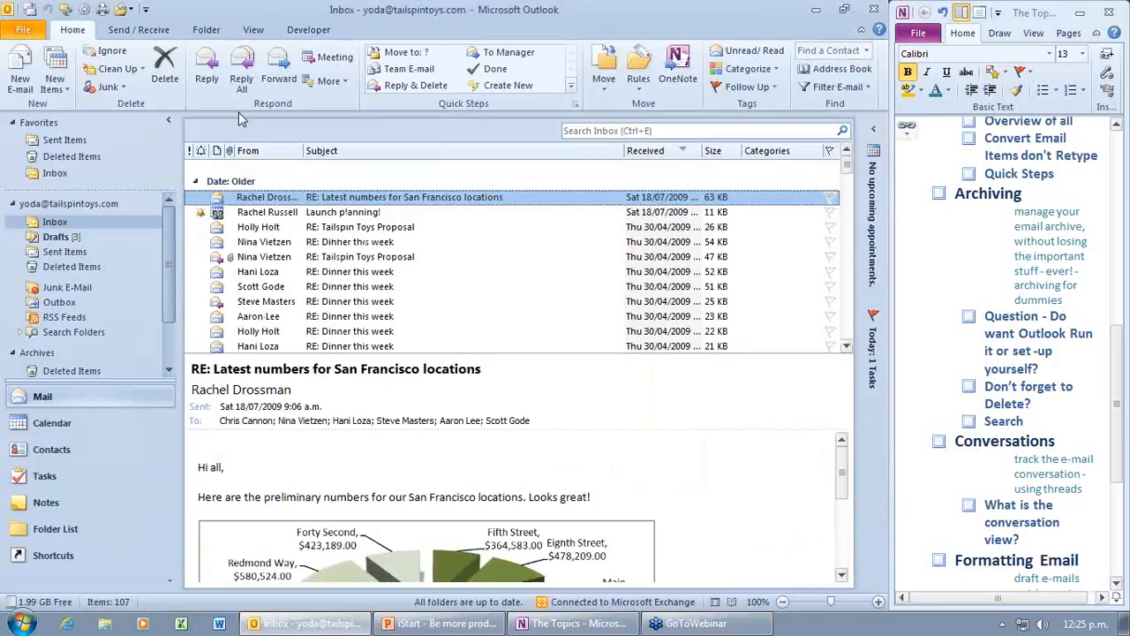
Step: In the Quick Access Toolbar options, switch the command list to All Commands and jump to R
click(146, 10)
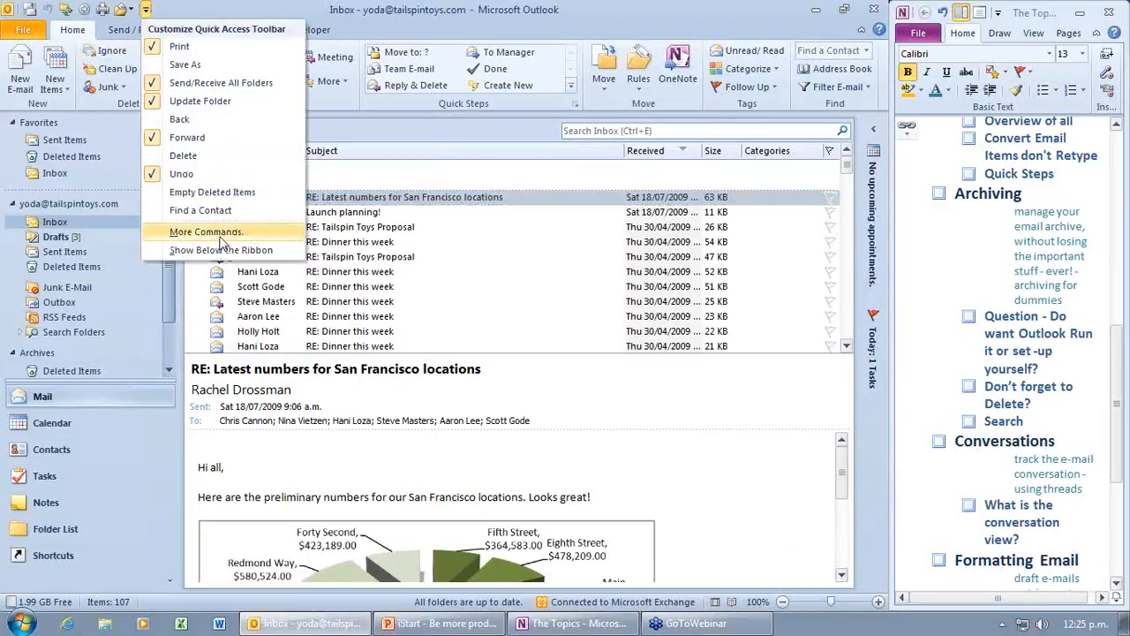
click(221, 232)
click(370, 163)
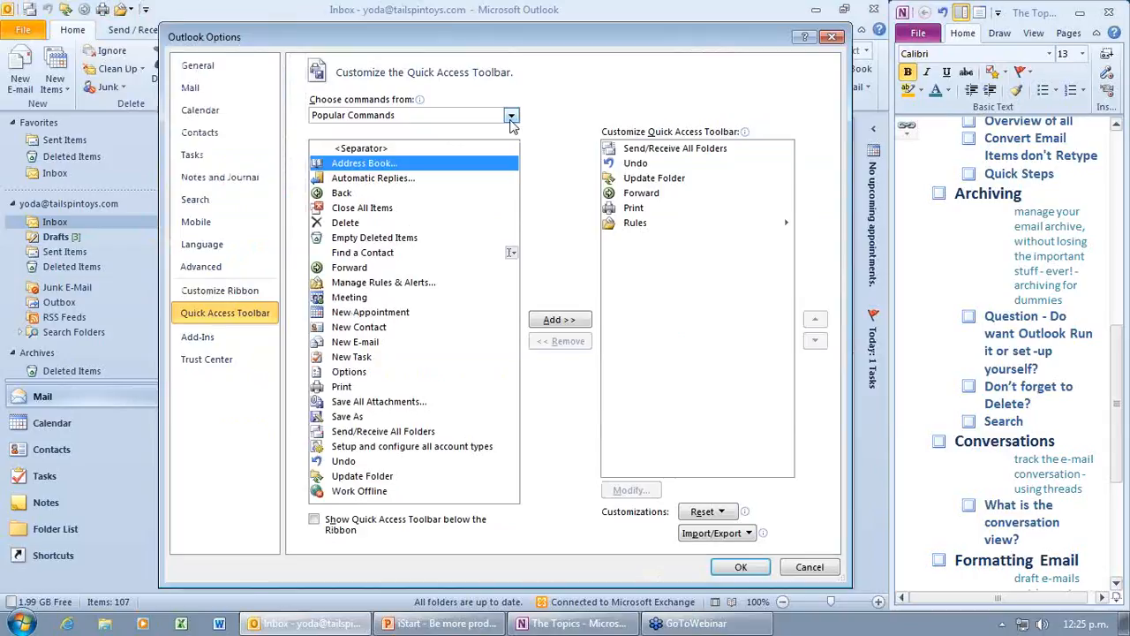
click(510, 116)
click(470, 163)
click(386, 152)
key(r)
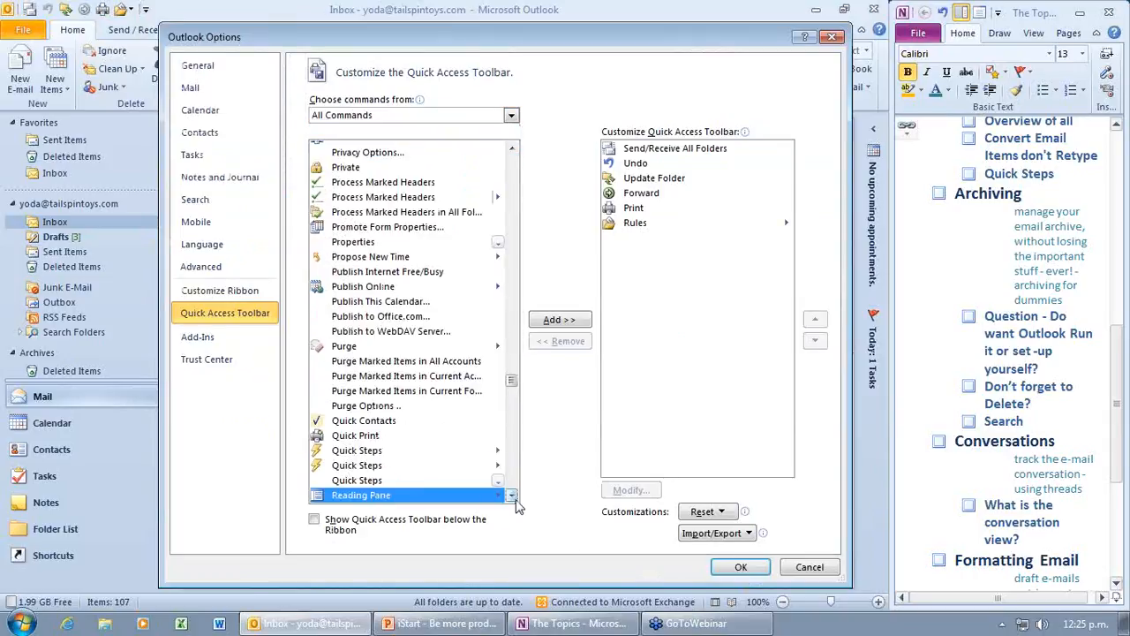
Step: Scroll to the Rules command, add it to the toolbar, and confirm with OK
click(511, 496)
click(512, 496)
click(511, 496)
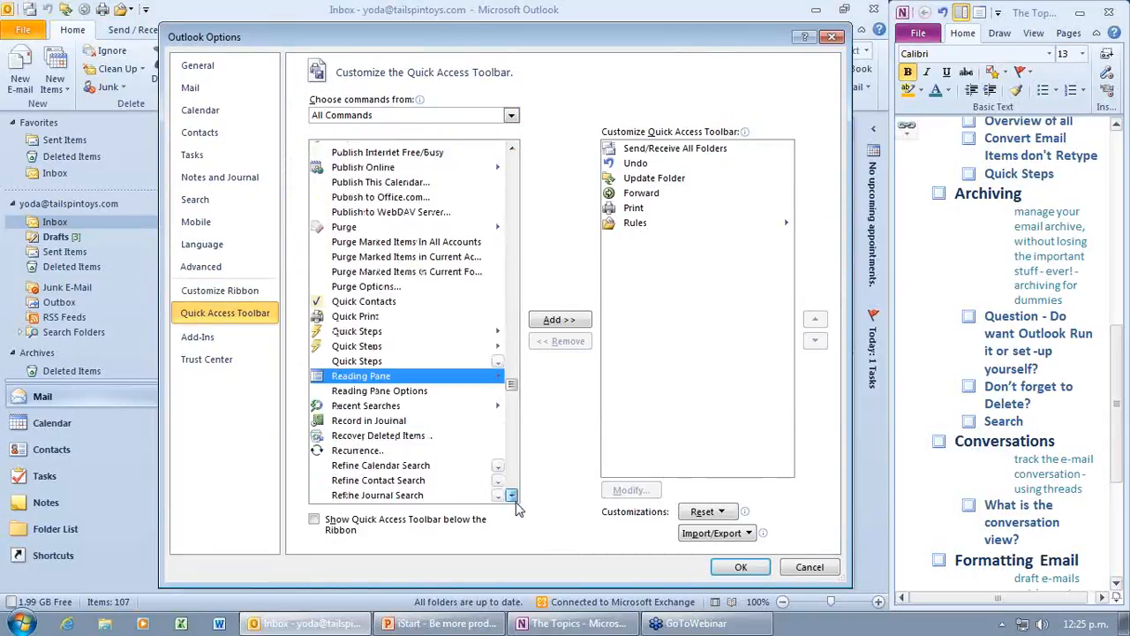
click(511, 496)
click(512, 496)
click(511, 496)
click(511, 497)
click(511, 497)
click(511, 497)
click(512, 497)
click(511, 496)
click(511, 496)
click(512, 496)
click(511, 497)
click(511, 496)
click(511, 496)
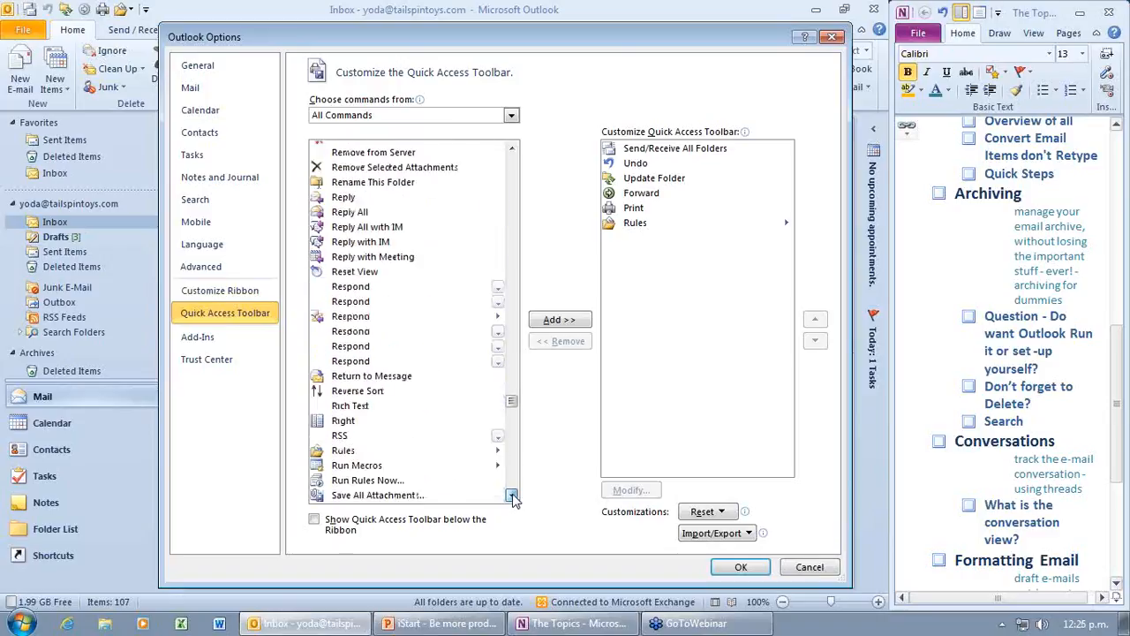
click(511, 496)
click(415, 411)
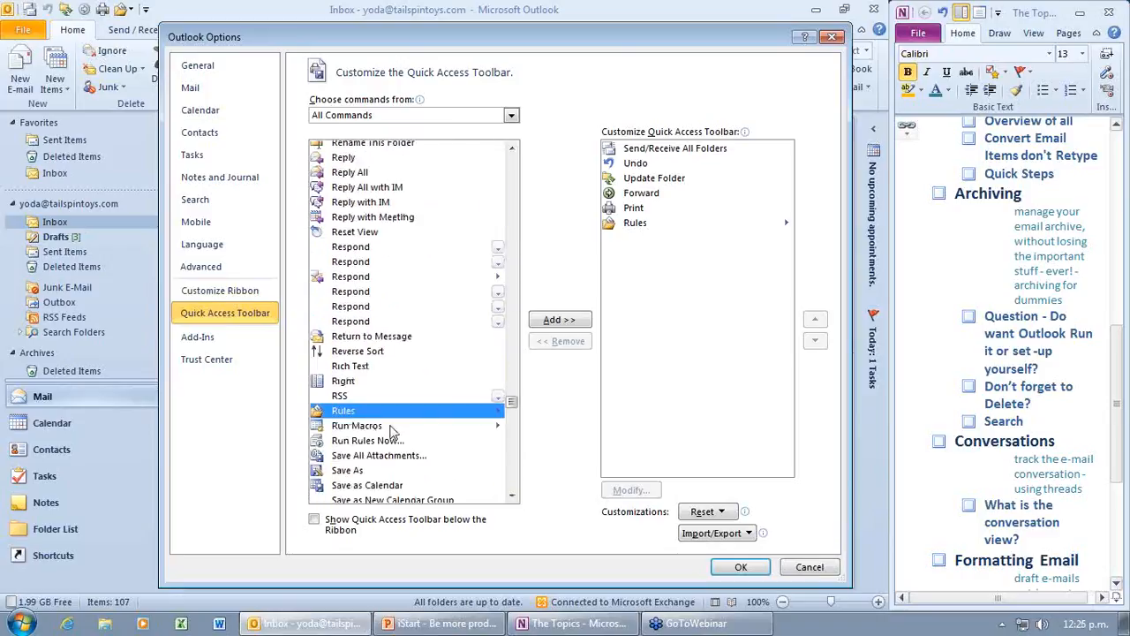
click(756, 566)
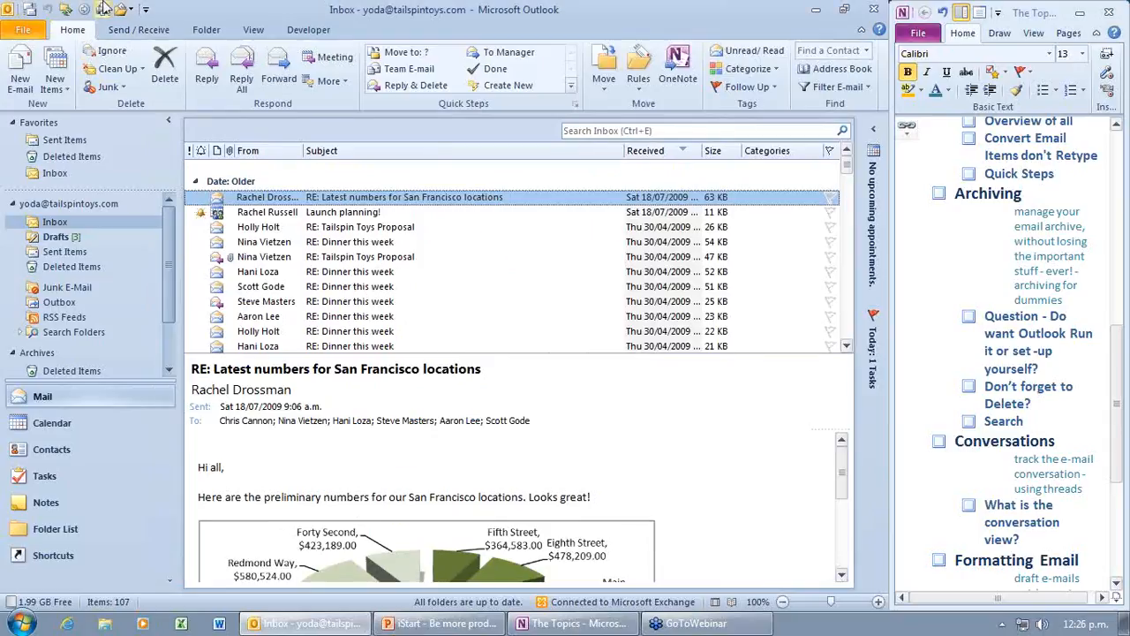
Step: Test the Rules shortcut by opening Manage Rules & Alerts and cancelling, then show Send/Receive
click(128, 10)
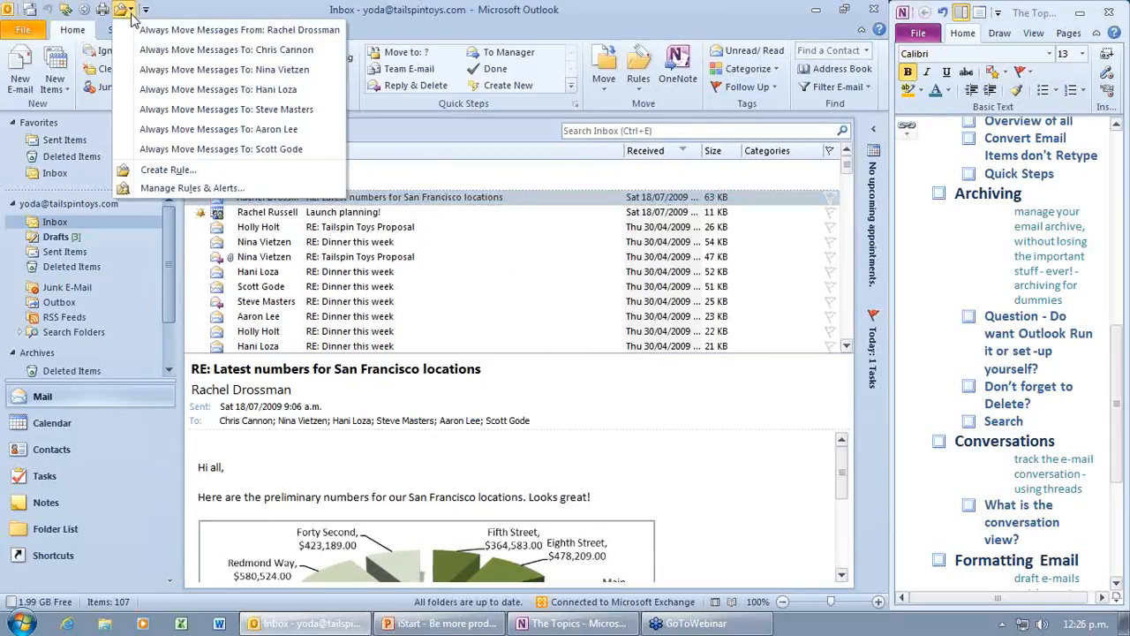
click(193, 188)
click(588, 476)
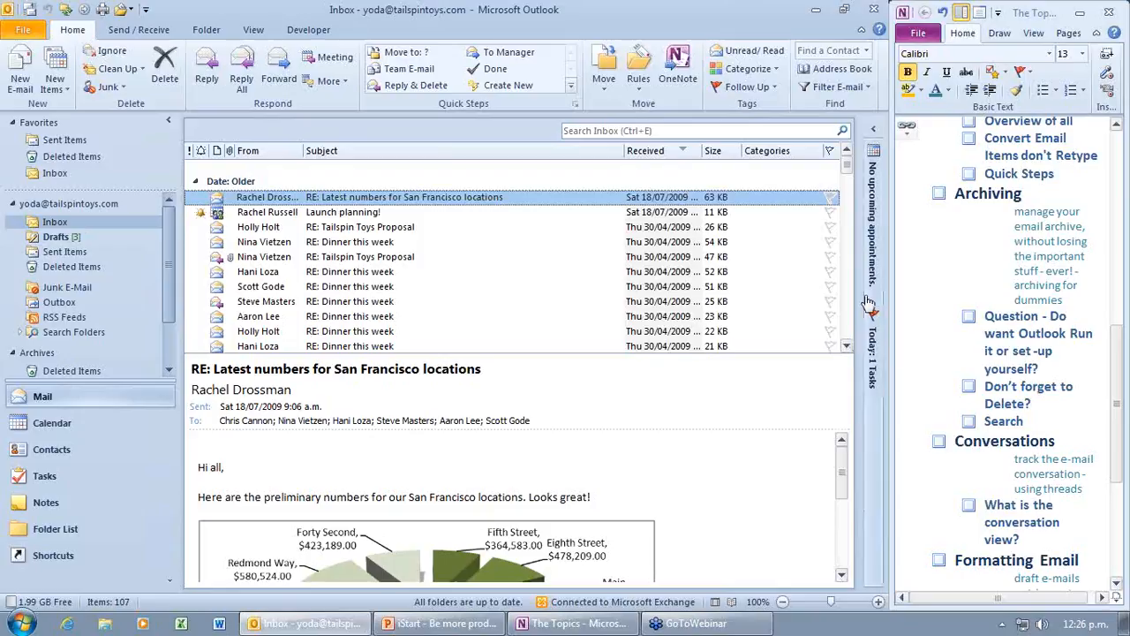
click(167, 34)
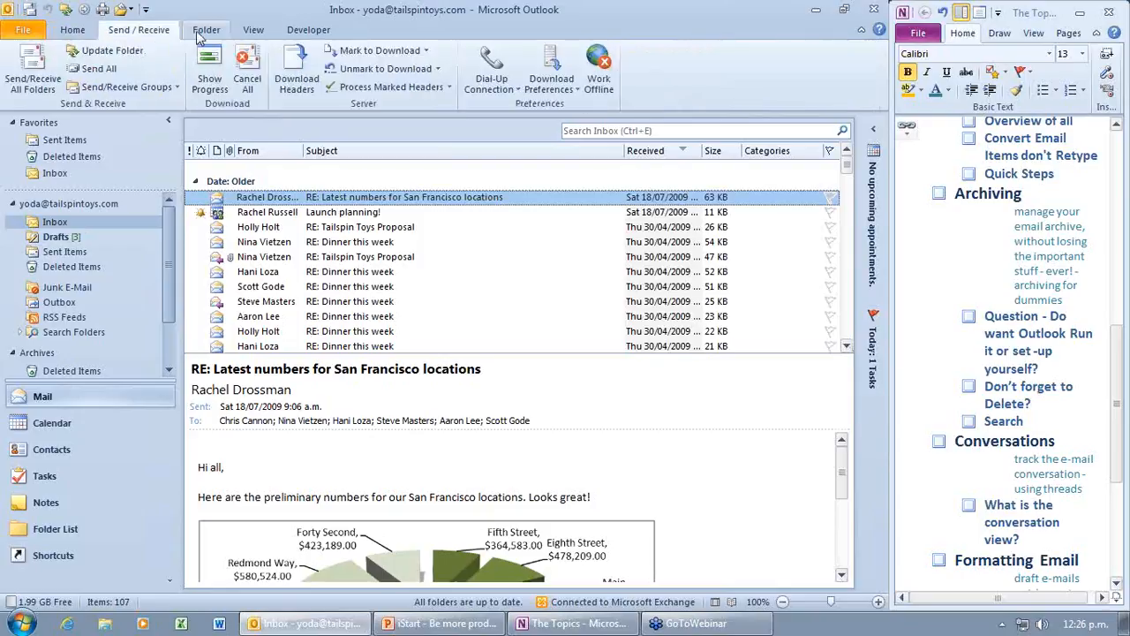
click(146, 9)
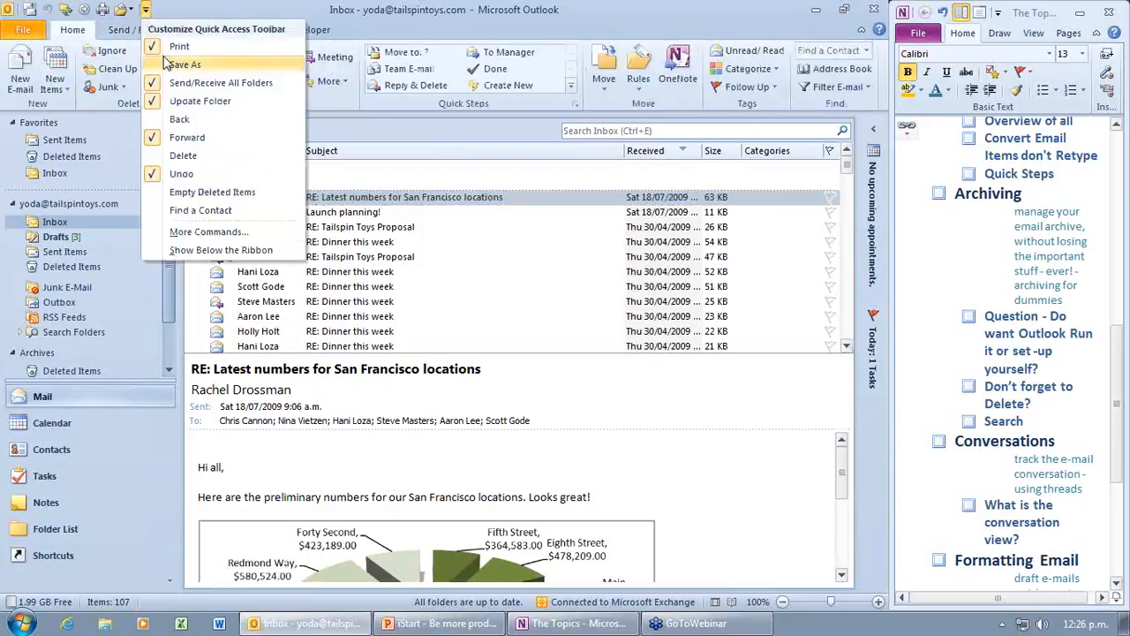
click(205, 233)
click(512, 116)
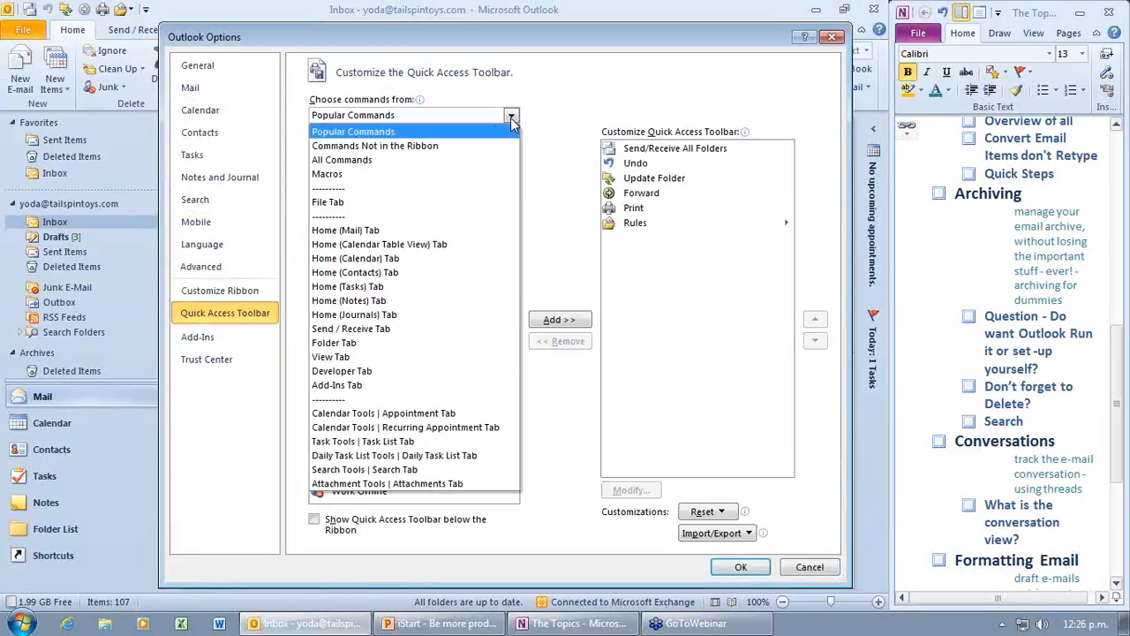
click(457, 168)
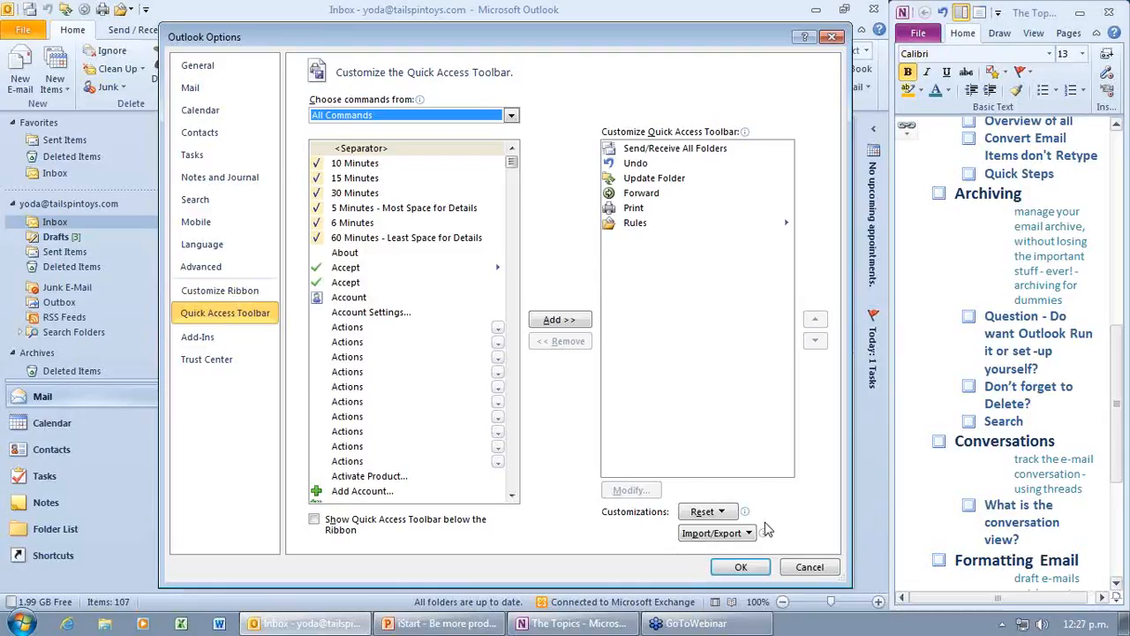
click(741, 568)
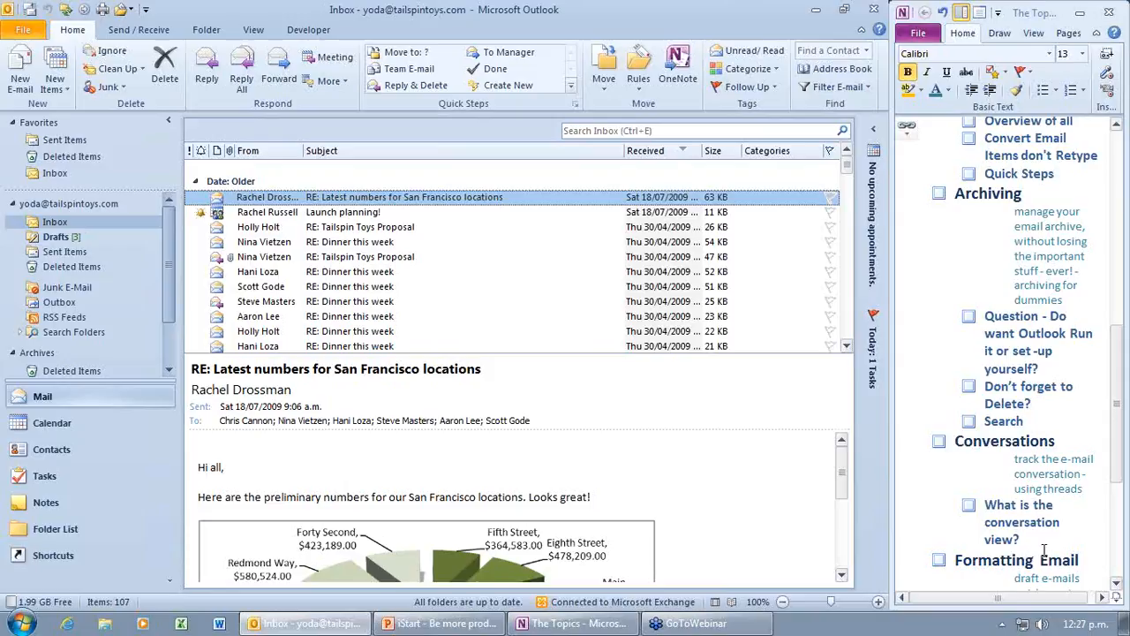
Step: Tick Search, run-Outlook-yourself, Quick Steps and Overview of all as done, then click the Conversations heading
scroll(1074, 585, down, 2)
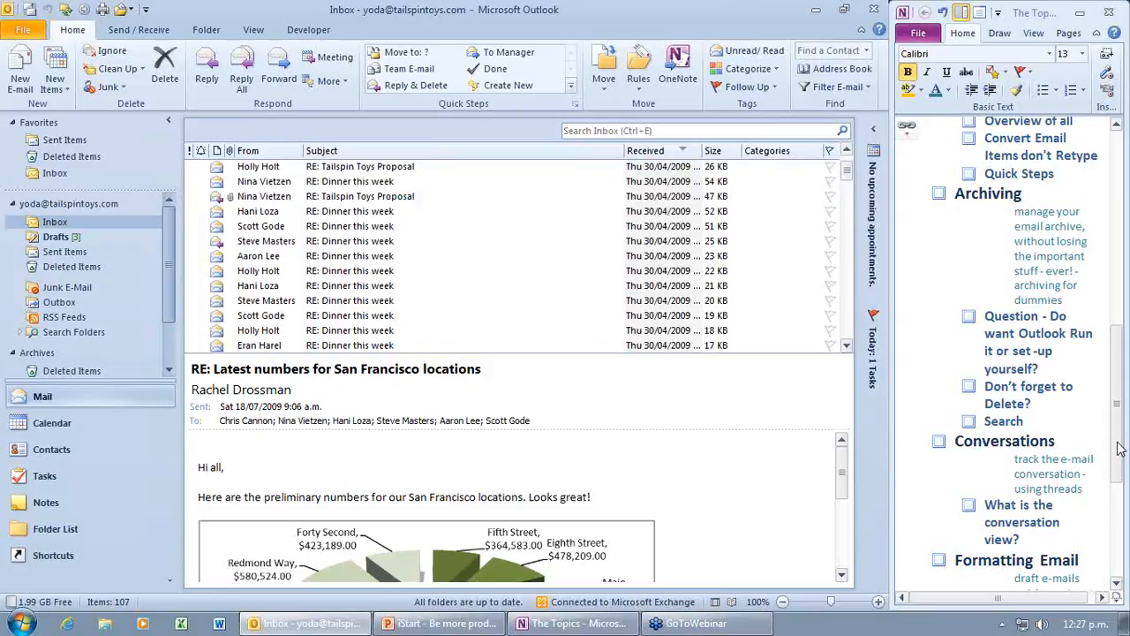
scroll(1119, 448, up, 2)
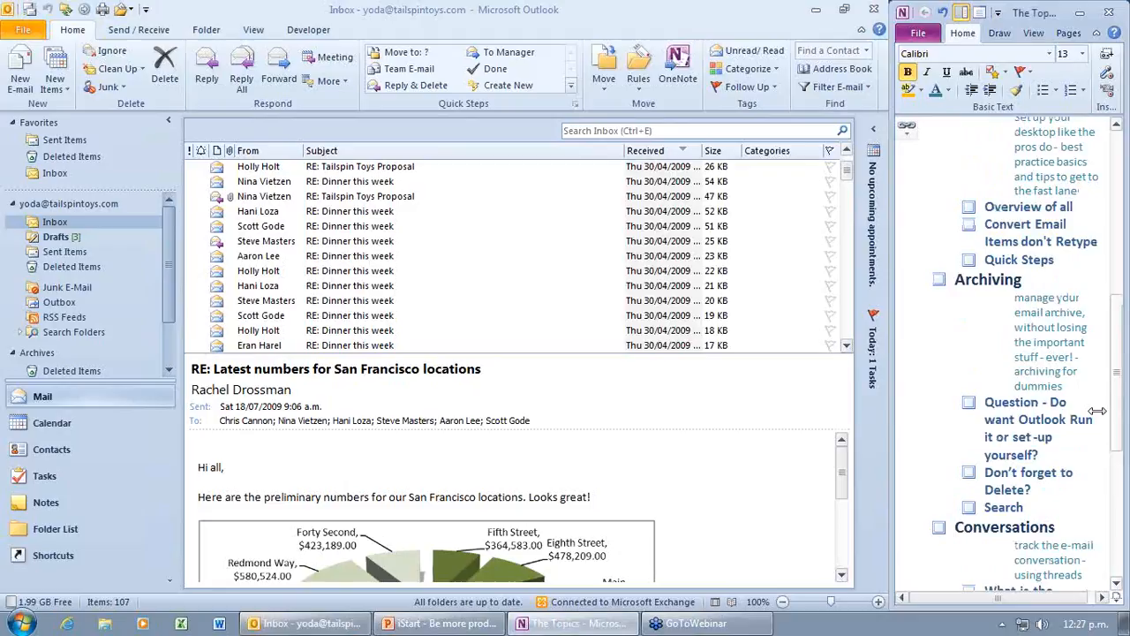
drag(1123, 395, 1122, 339)
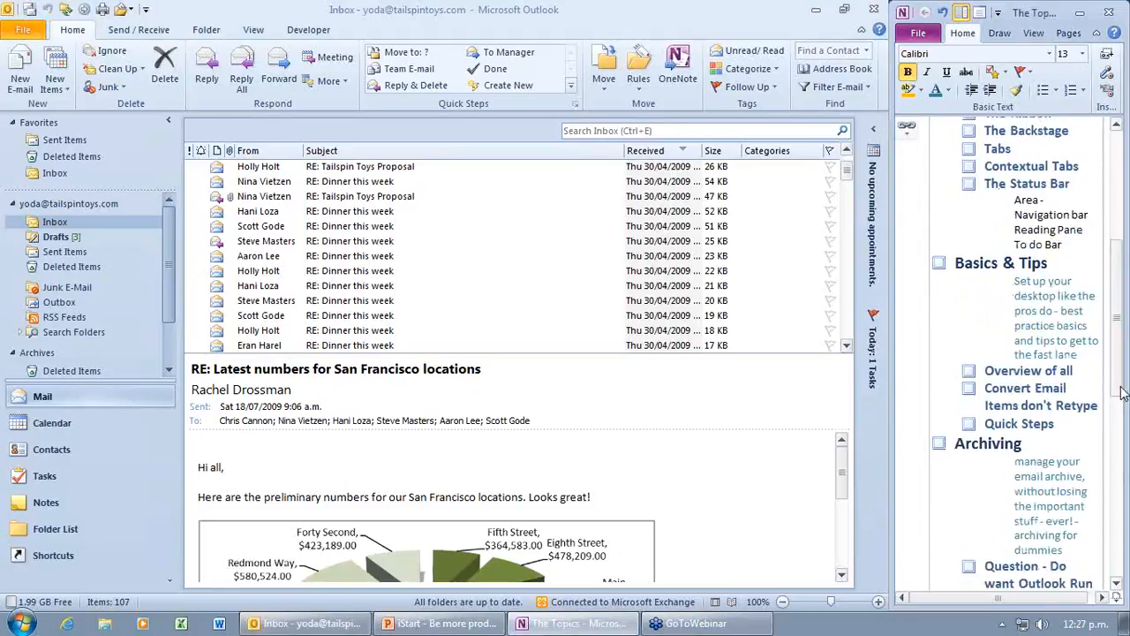
drag(1122, 391, 1126, 468)
click(969, 439)
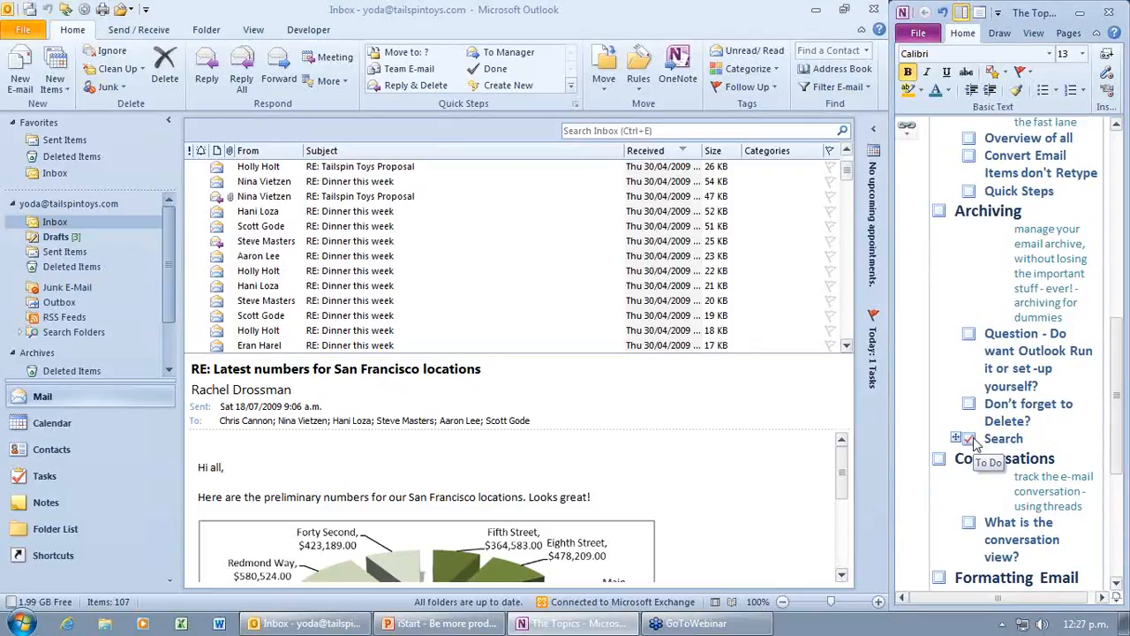
click(969, 334)
scroll(1015, 255, up, 1)
click(969, 250)
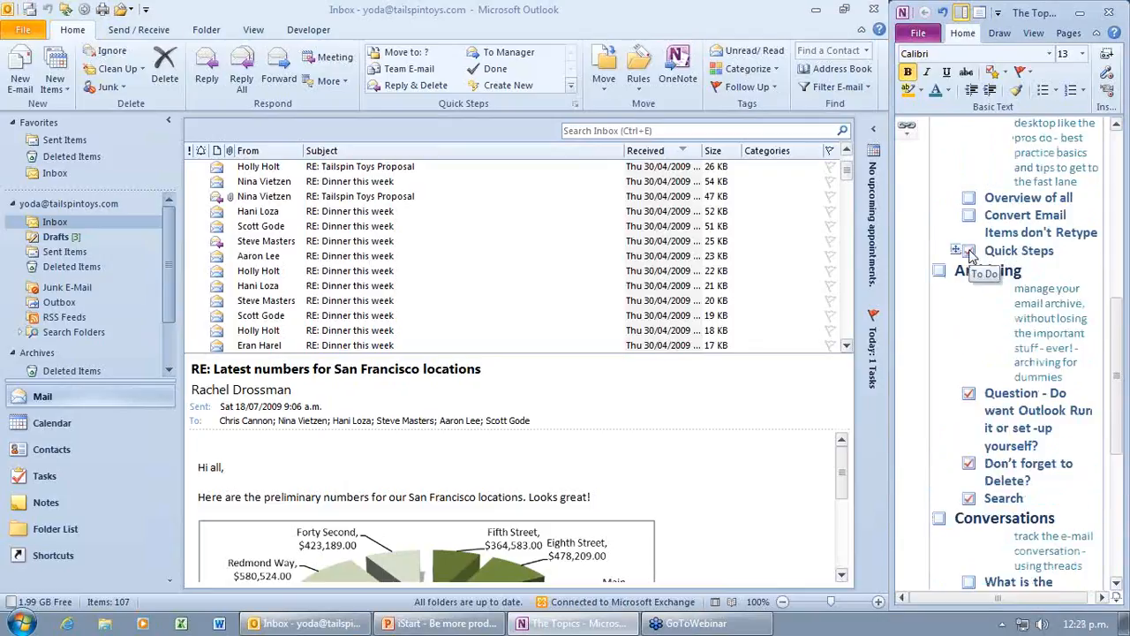
click(969, 197)
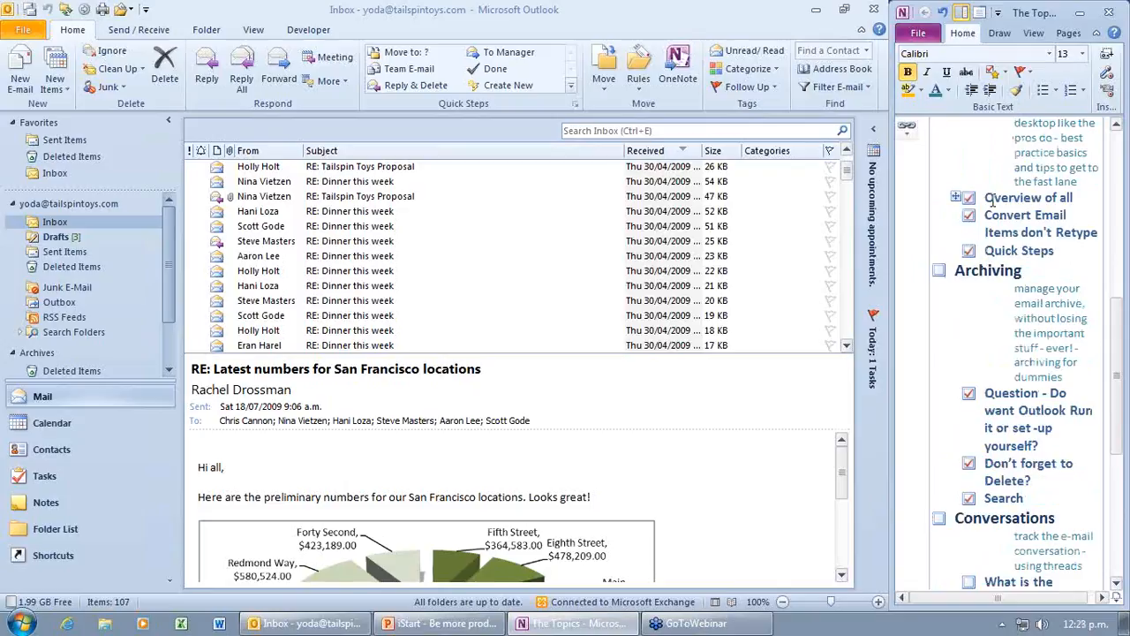
scroll(998, 265, up, 5)
drag(1122, 334, 1127, 538)
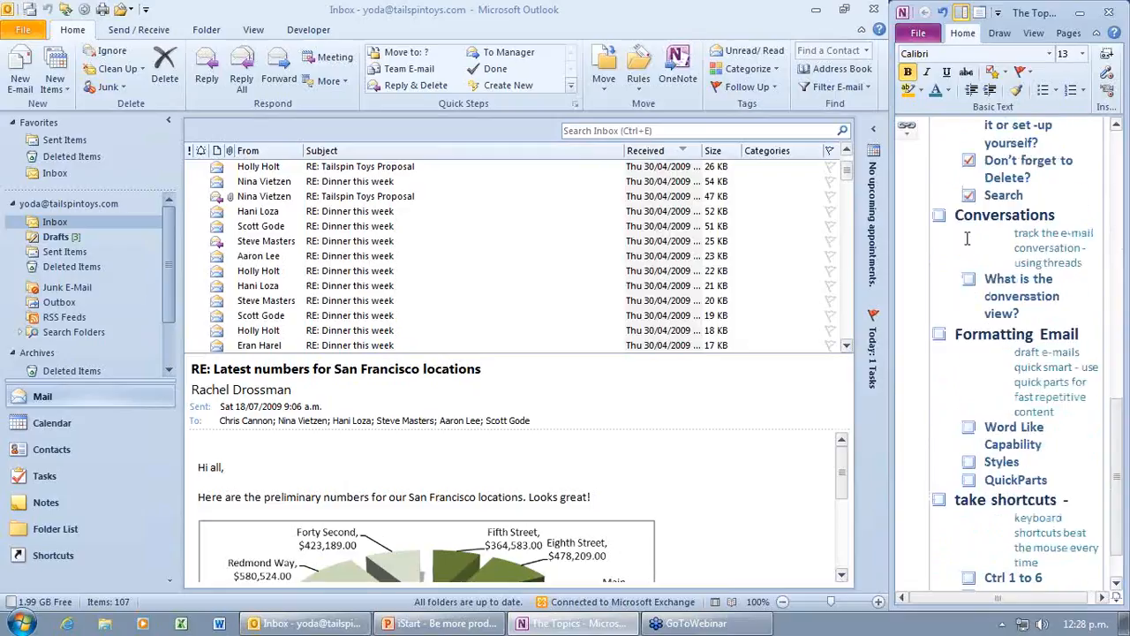
click(992, 216)
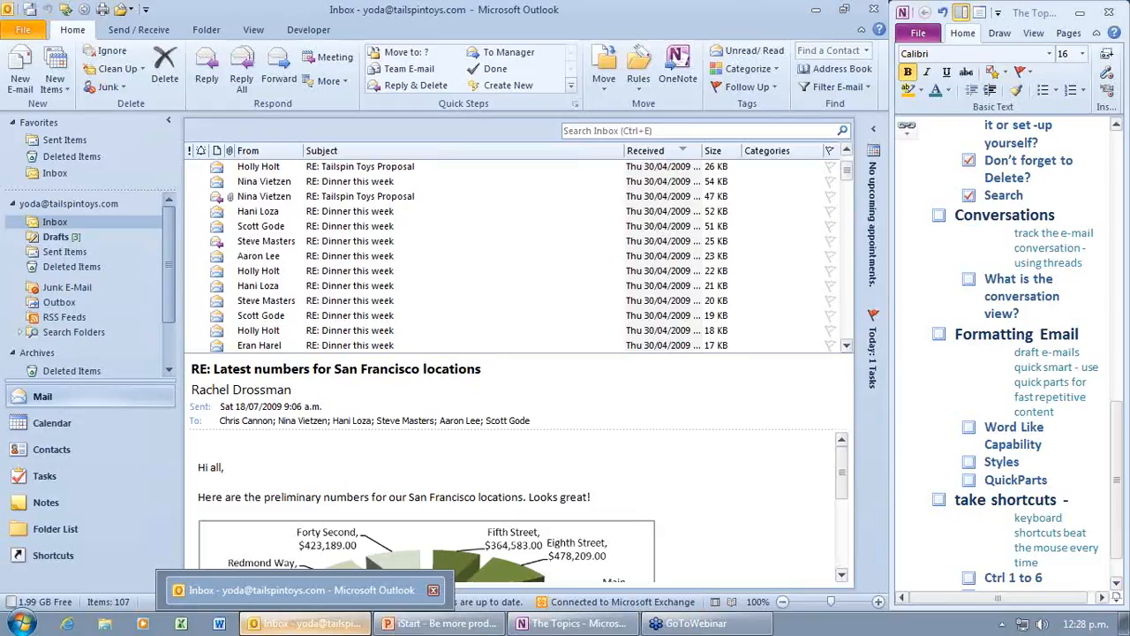
Step: Switch back to Outlook and show the View ribbon tab
click(254, 30)
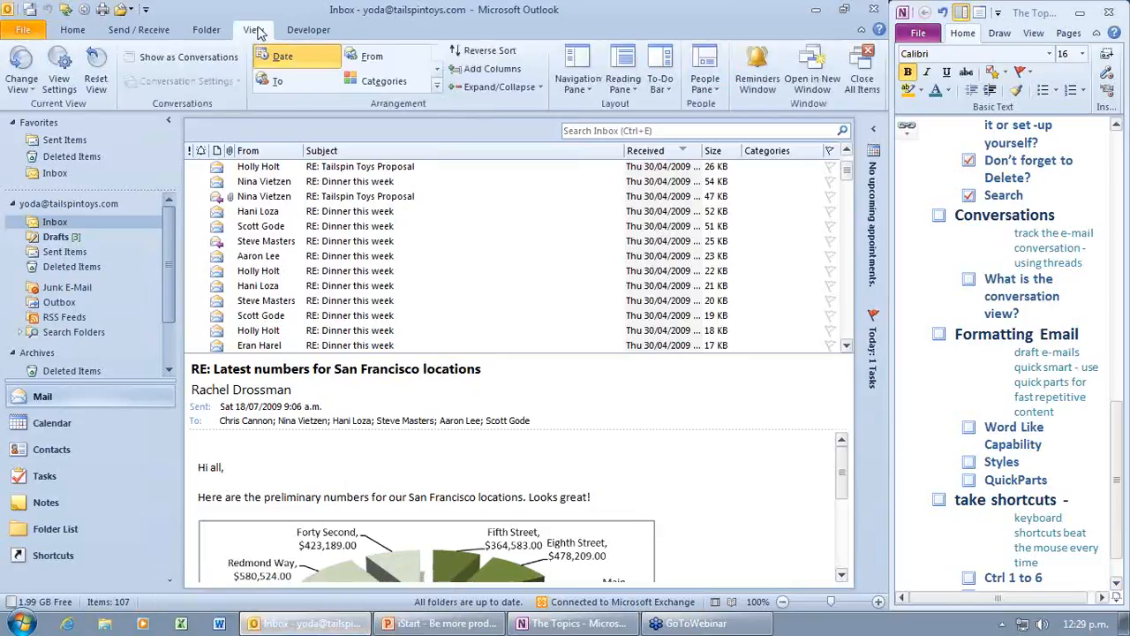
Step: Set the Reading Pane to Off and scroll through the widened message list
click(624, 82)
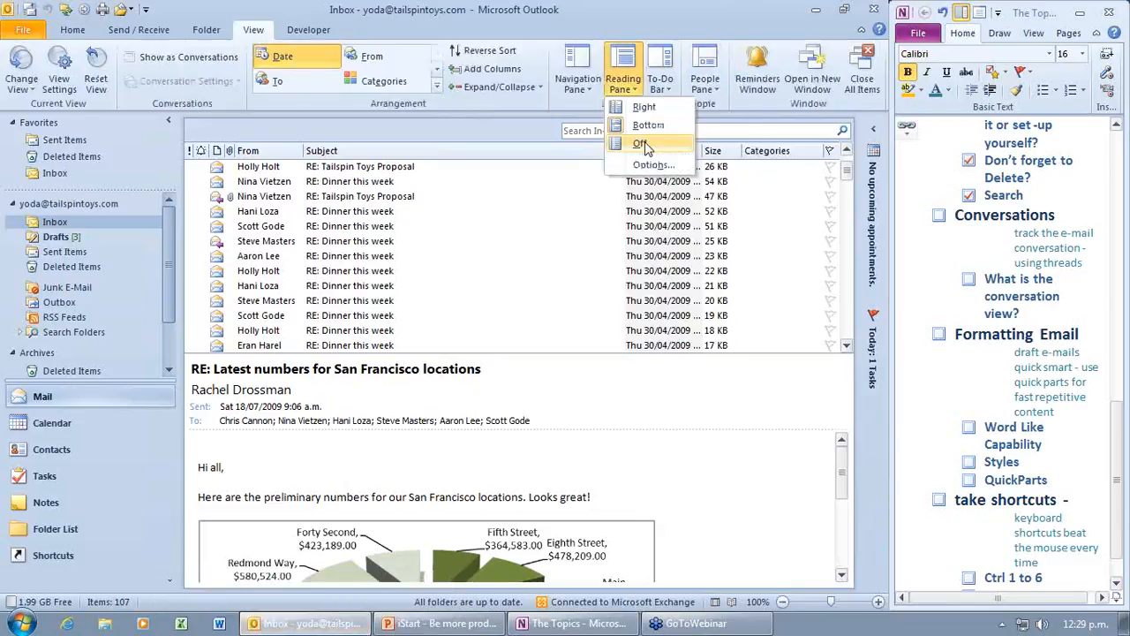
click(643, 144)
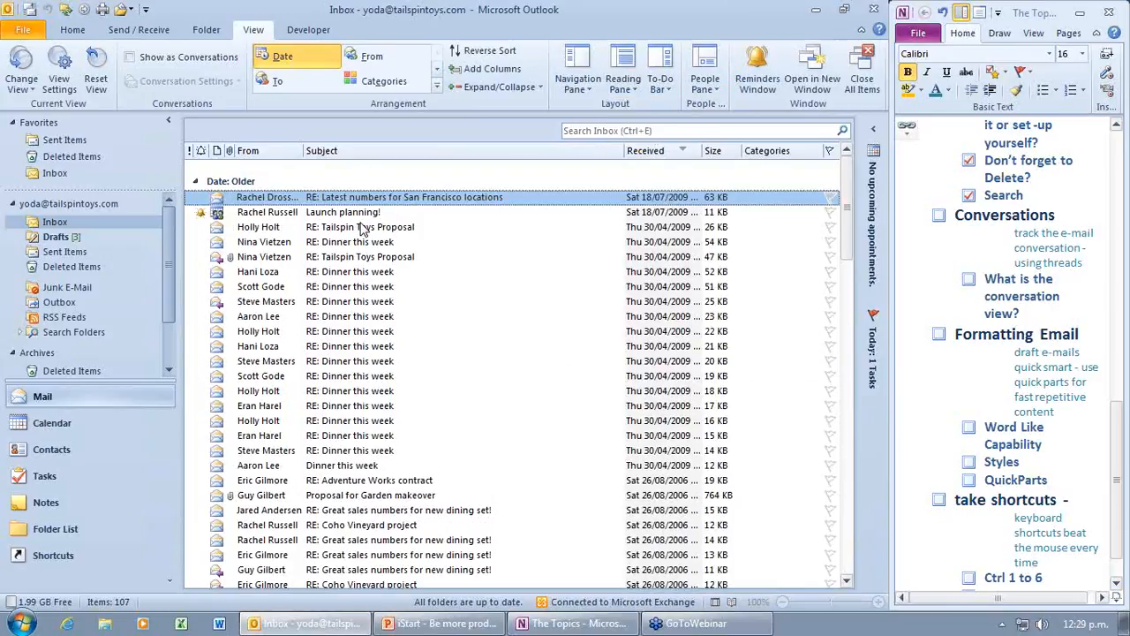
scroll(370, 250, down, 20)
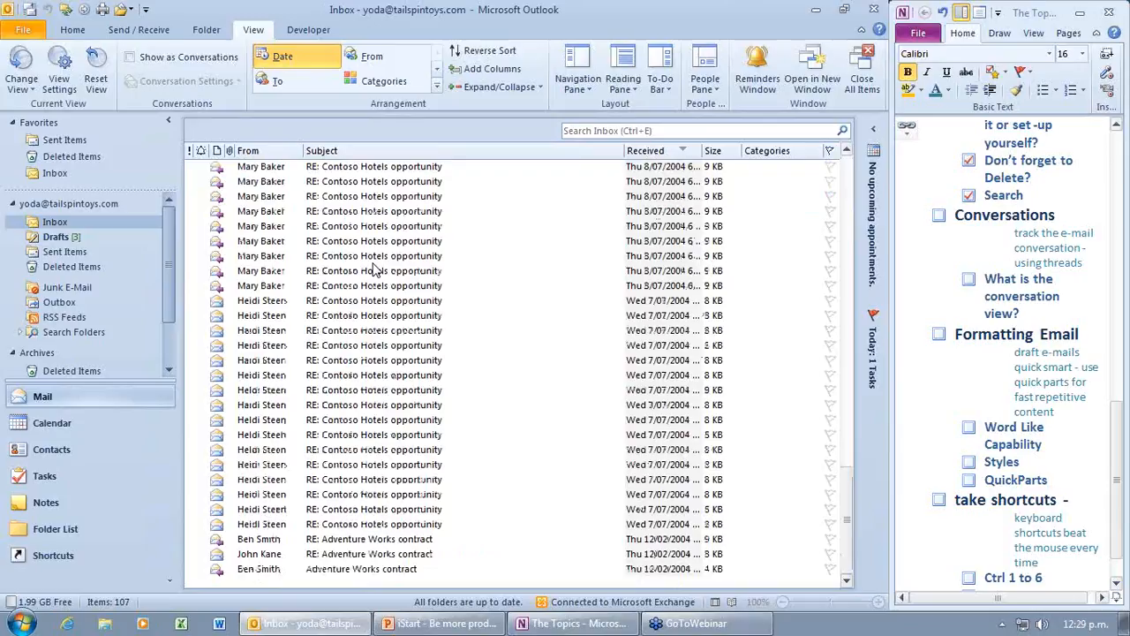
scroll(375, 269, up, 15)
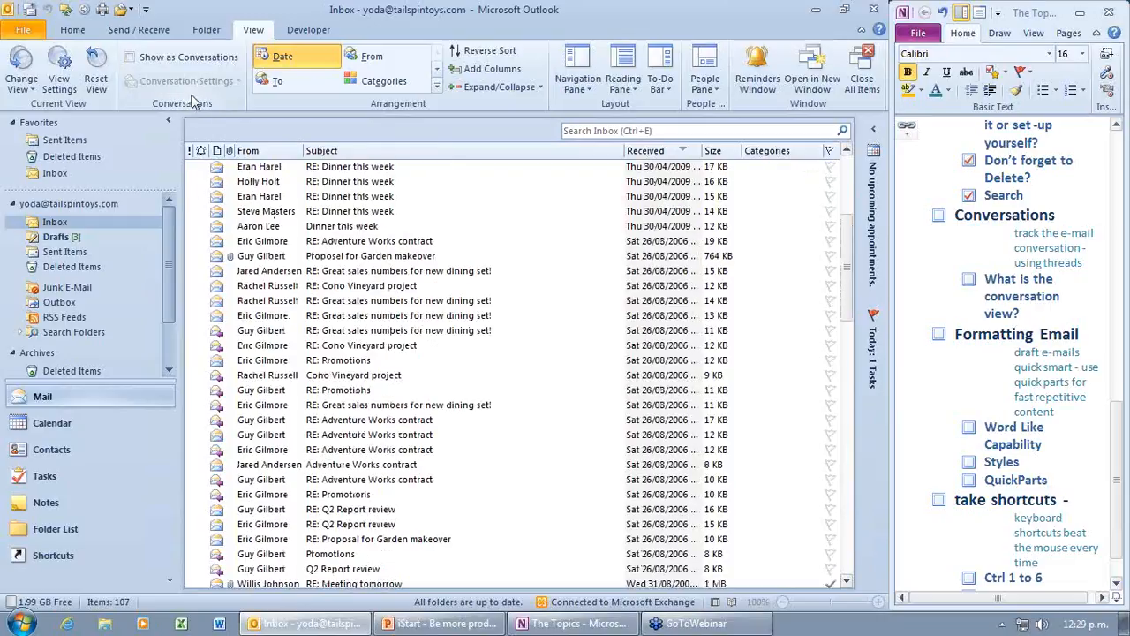
Step: Turn on Show as Conversations for this folder only and expand the Tailspin Toys and Adventure Works threads
click(130, 57)
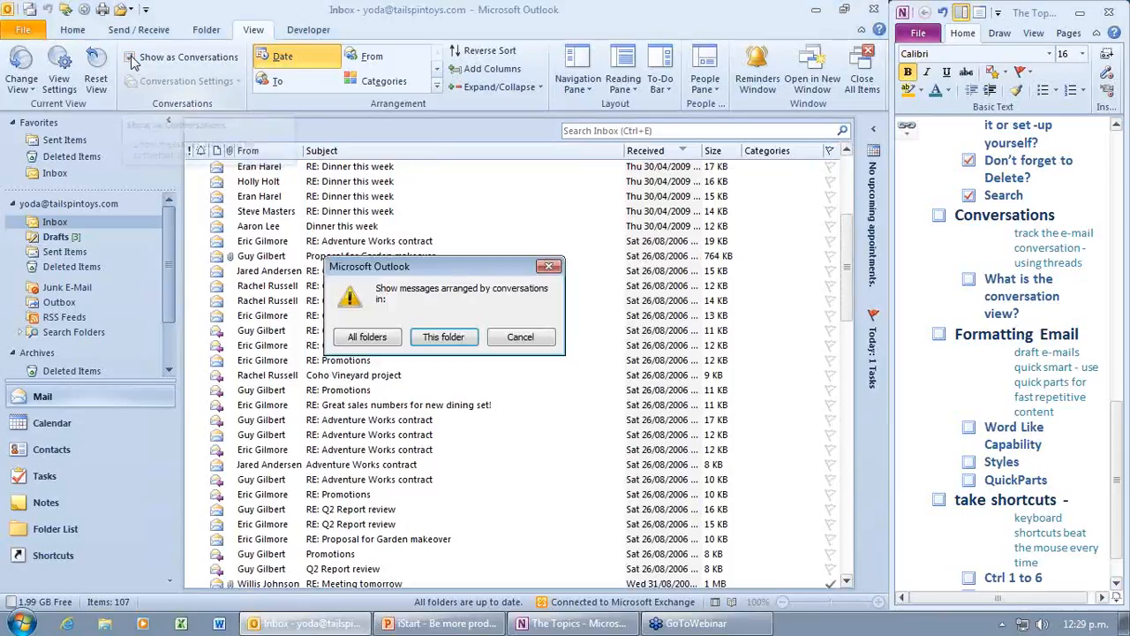
click(442, 345)
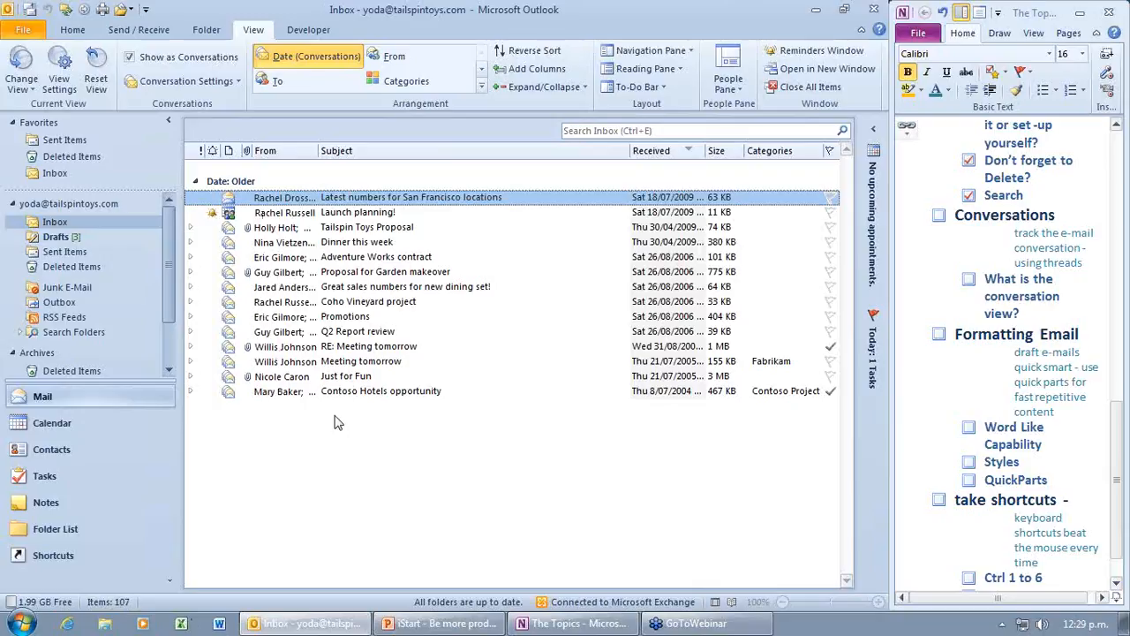
click(193, 231)
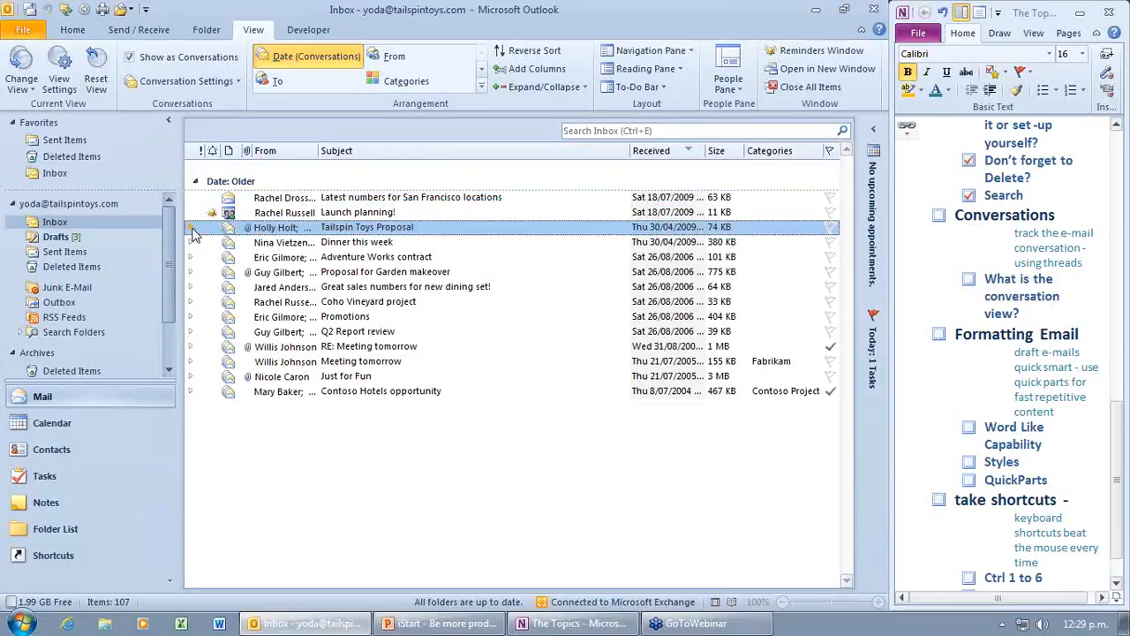
click(190, 228)
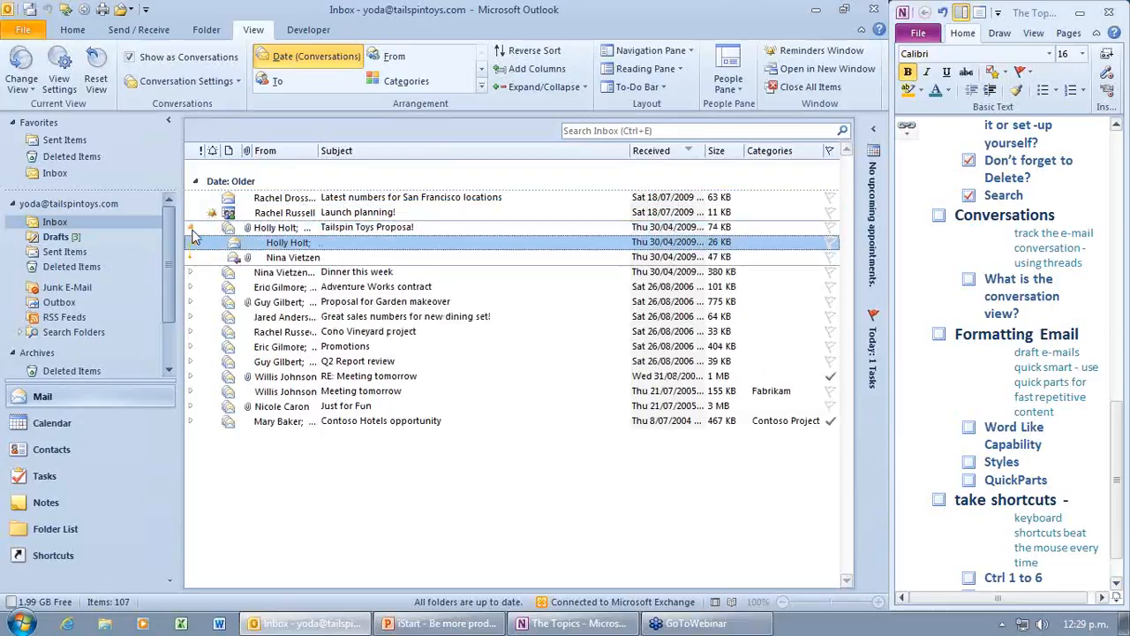
click(191, 284)
Step: Expand the Coho Vineyard, Promotions and Contoso Hotels conversations, then collapse Contoso Hotels again
click(193, 303)
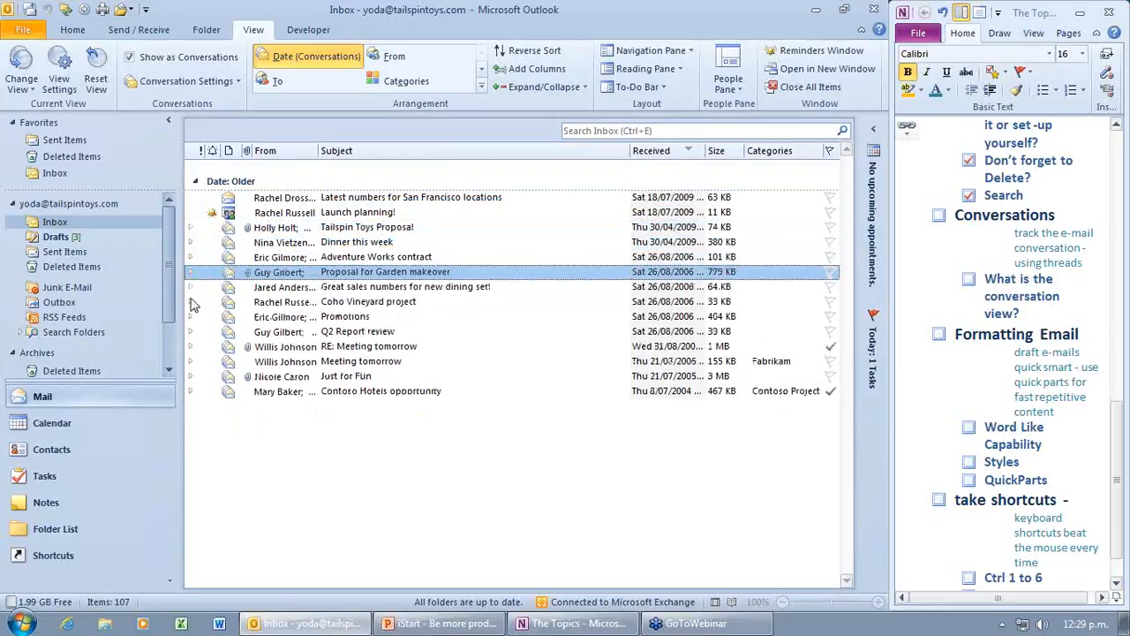
click(192, 303)
click(192, 303)
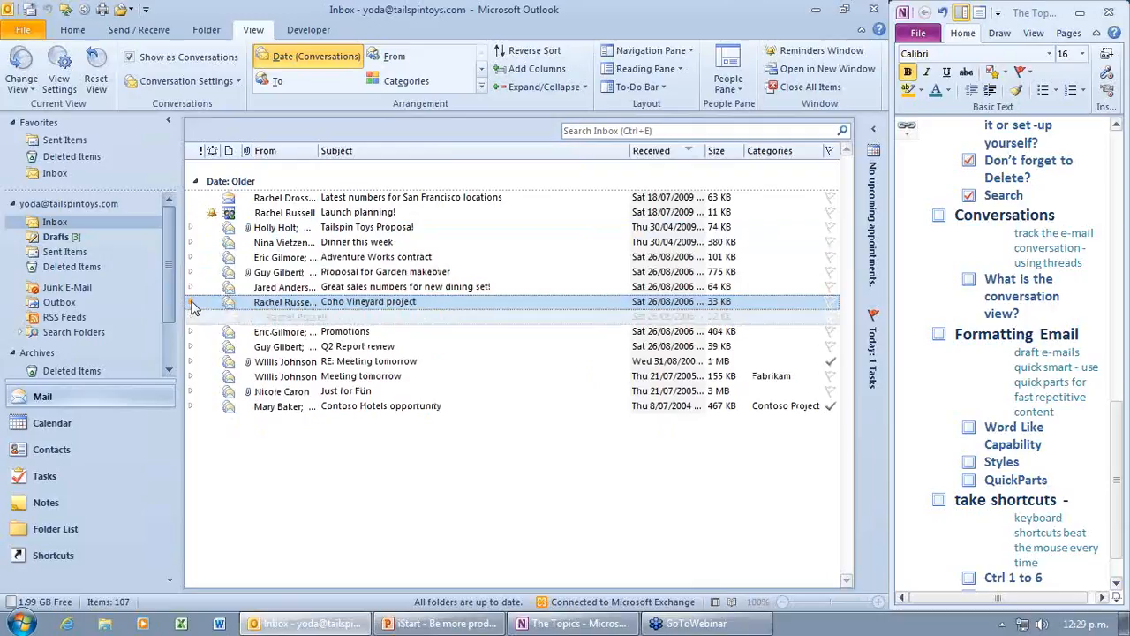
click(191, 361)
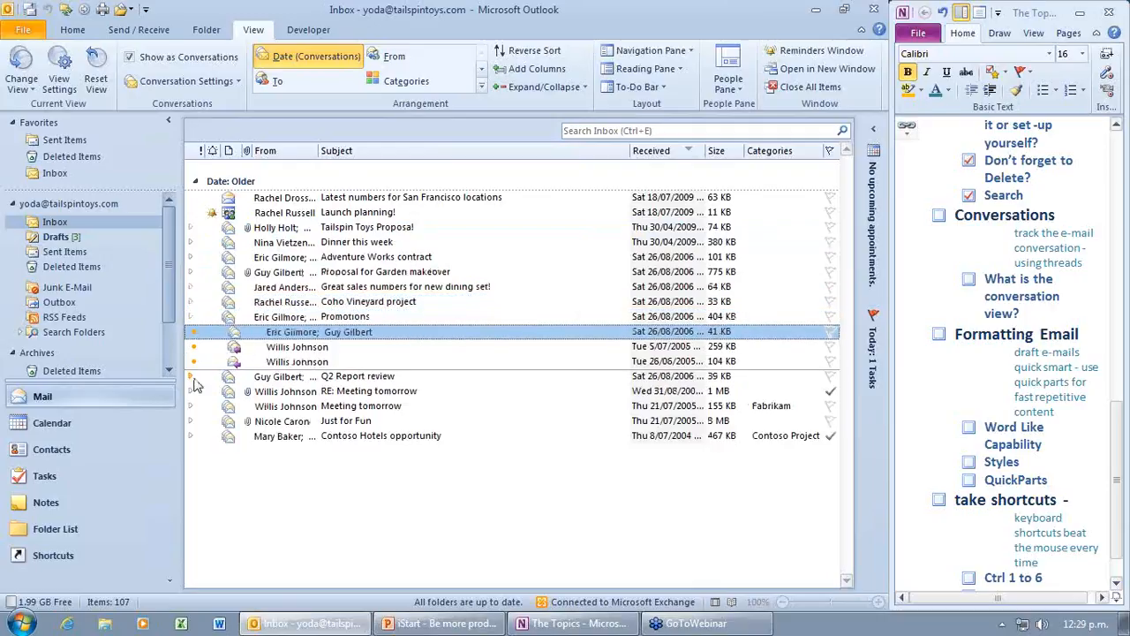
click(192, 421)
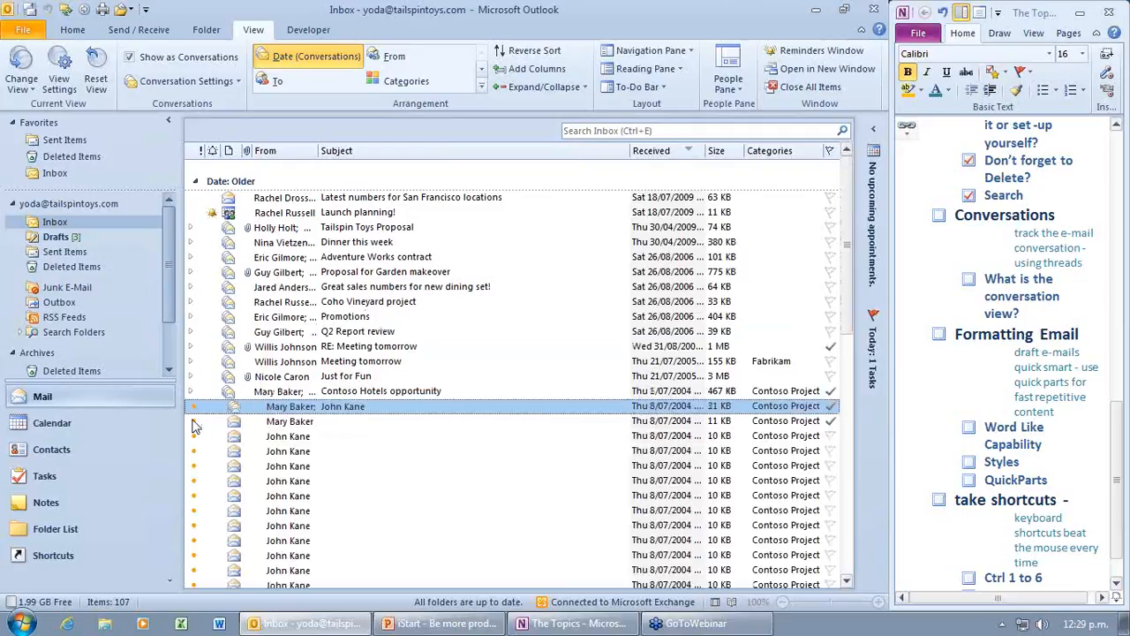
scroll(458, 506, down, 1)
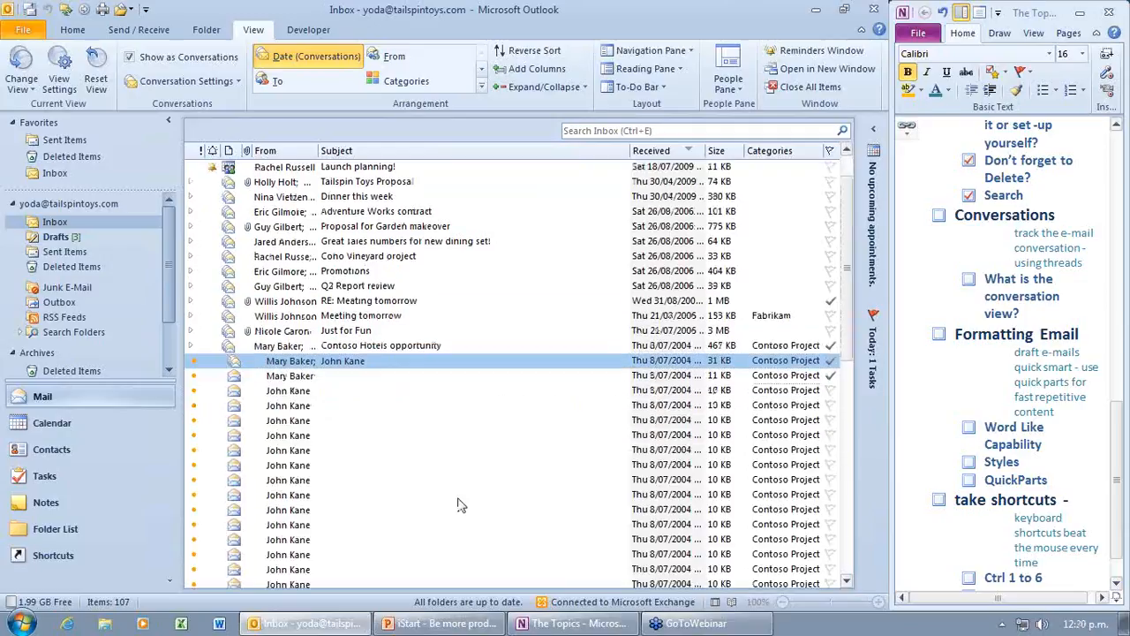
scroll(458, 505, down, 10)
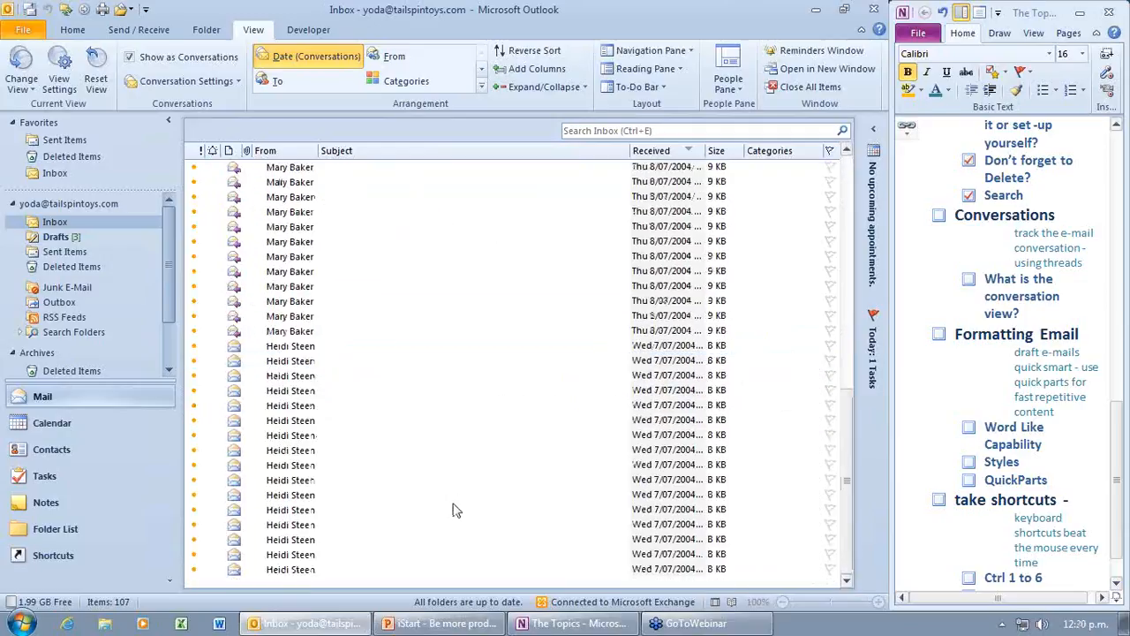
scroll(452, 511, up, 8)
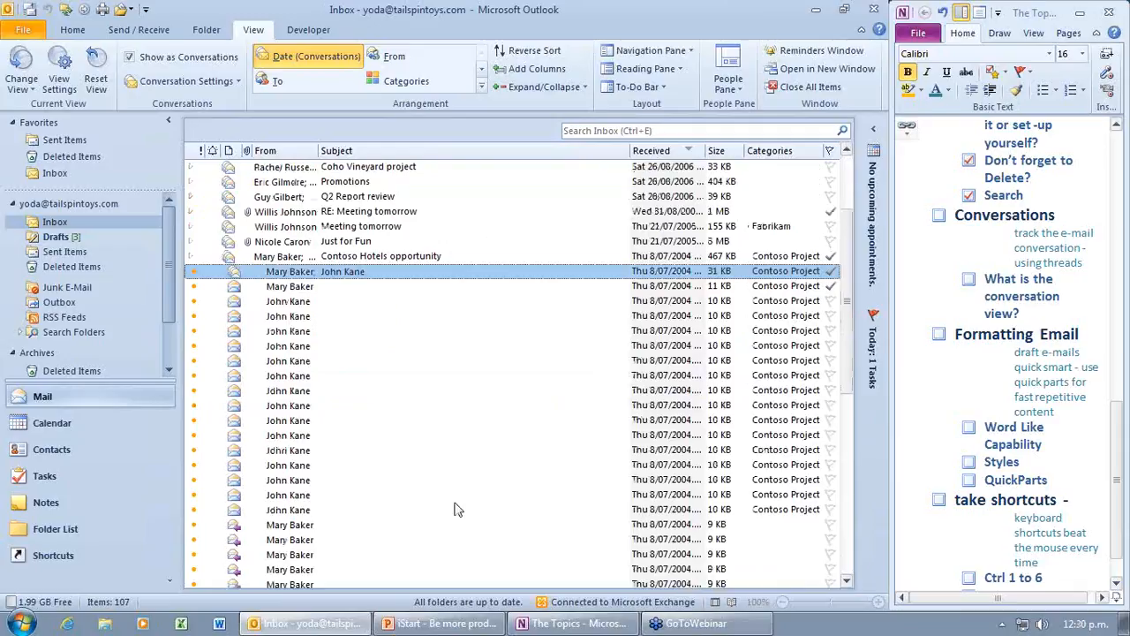
click(192, 263)
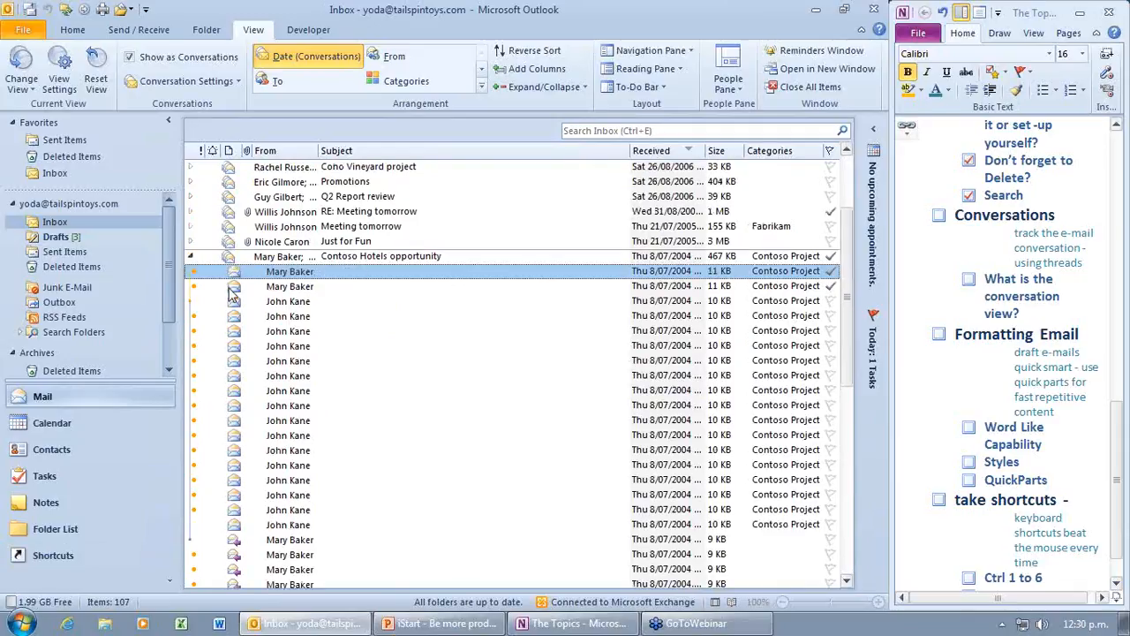
click(191, 257)
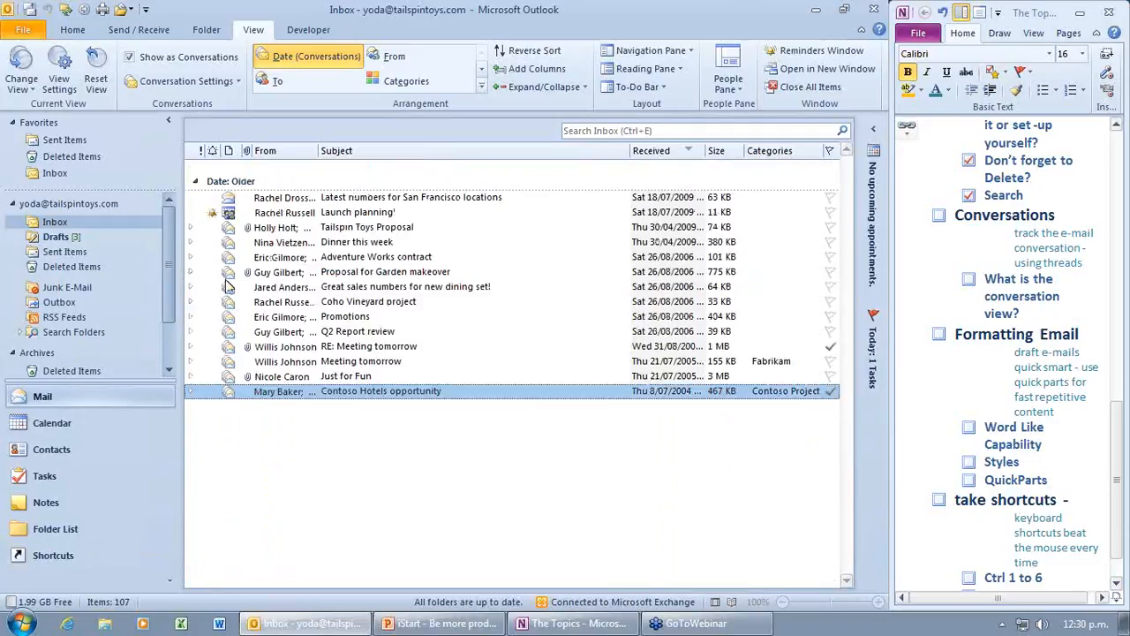
Step: Run Clean Up Conversation on the Contoso Hotels opportunity thread to reach its Deleted Items confirmation
click(75, 30)
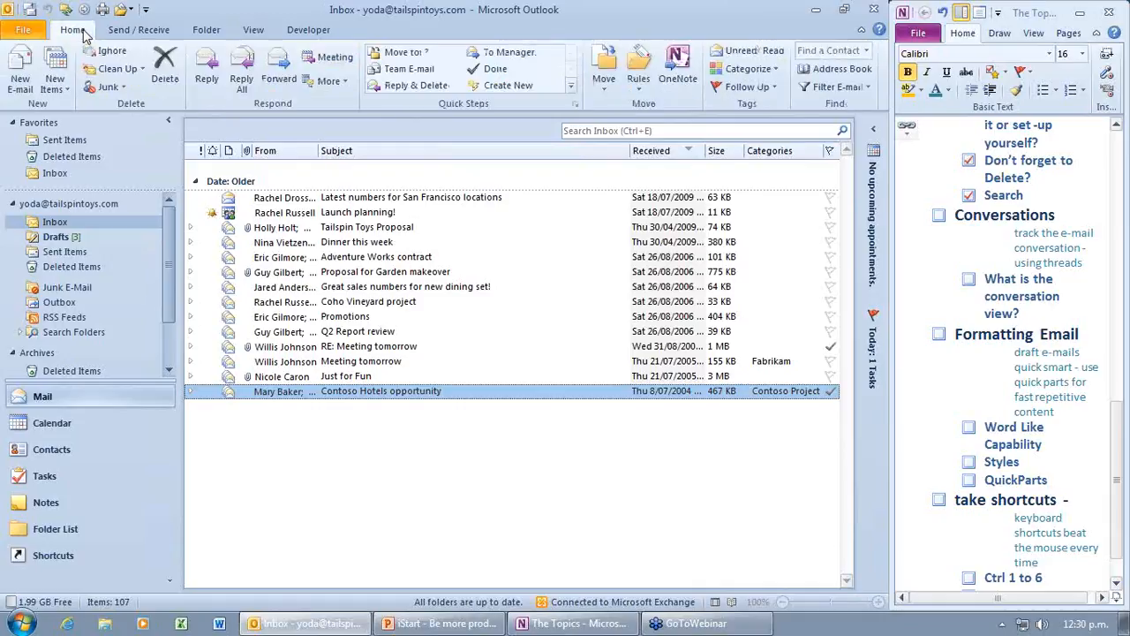
click(141, 70)
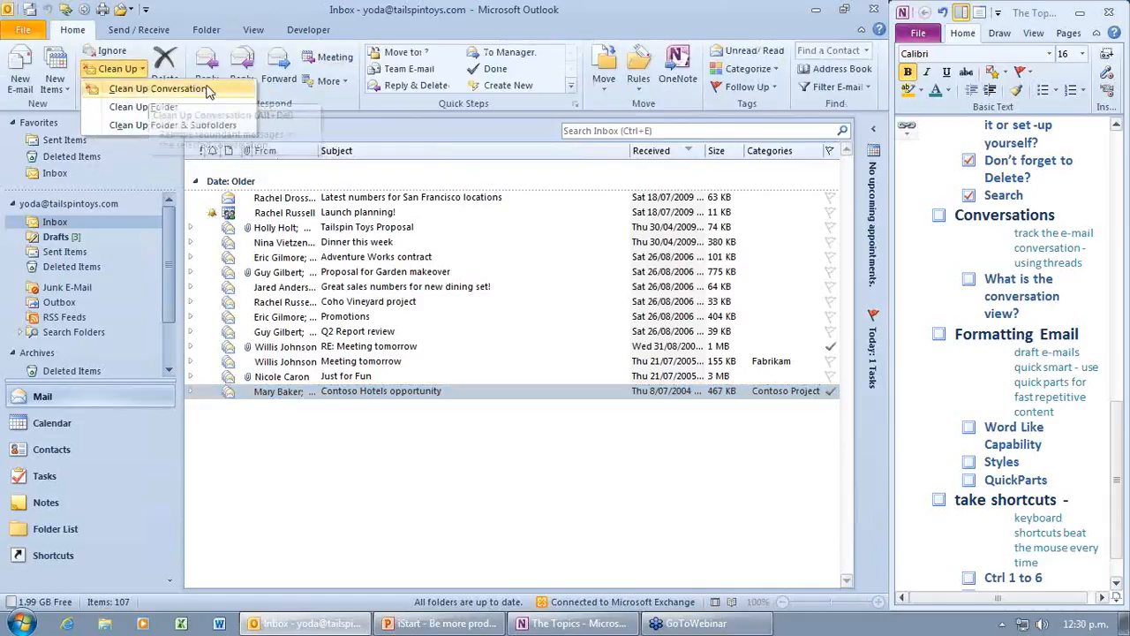
click(157, 89)
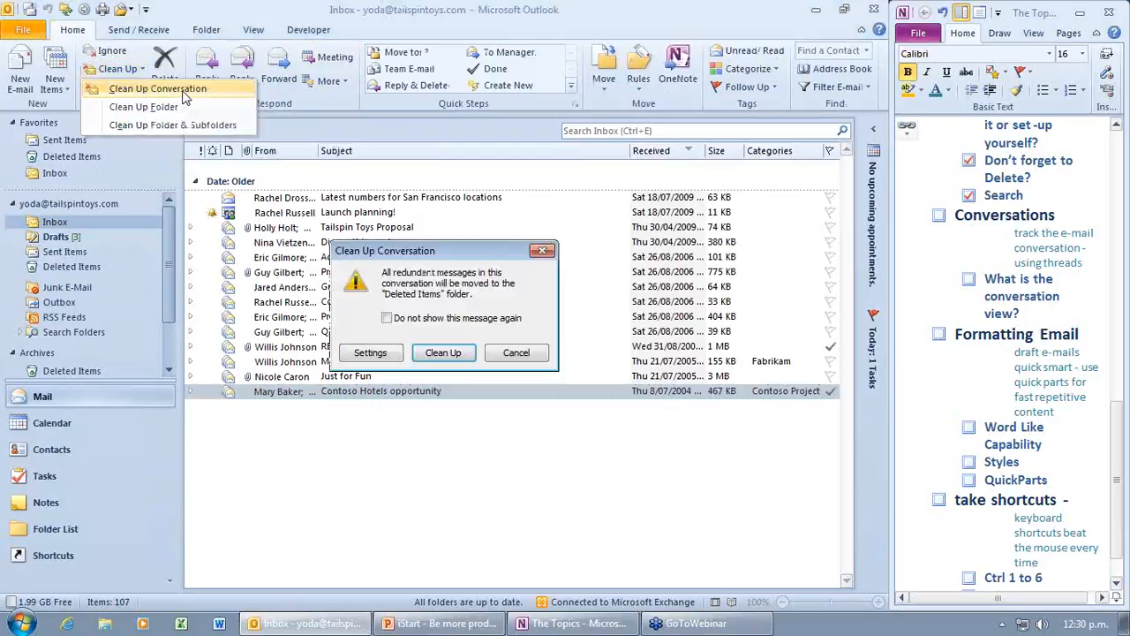
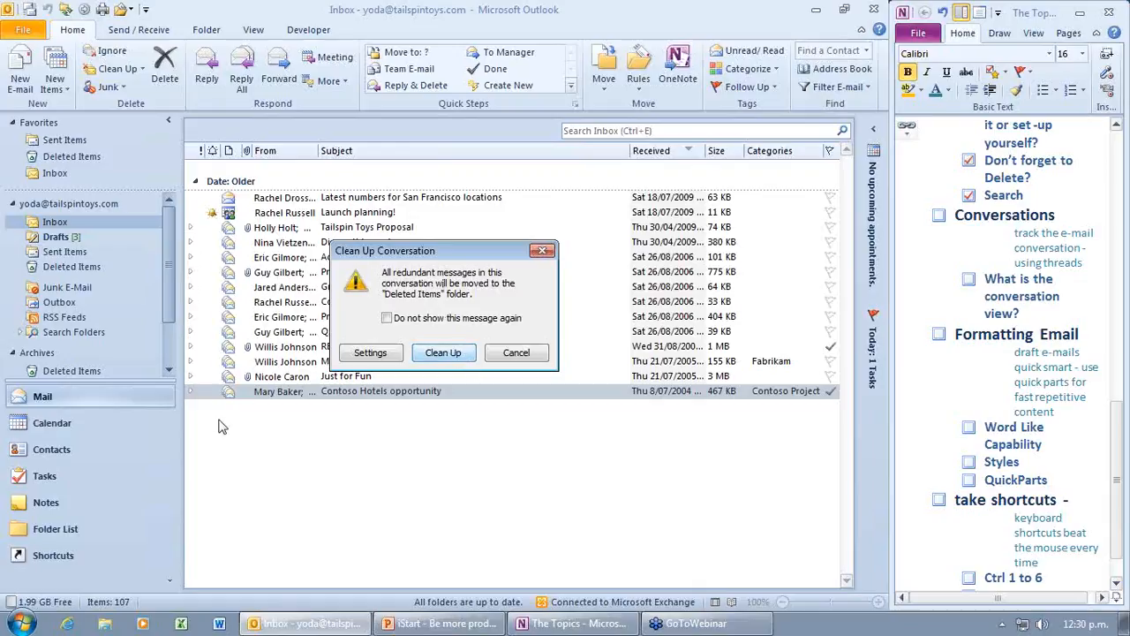
Step: Clean up the Contoso Hotels opportunity conversation for all its items, then expand it
click(453, 355)
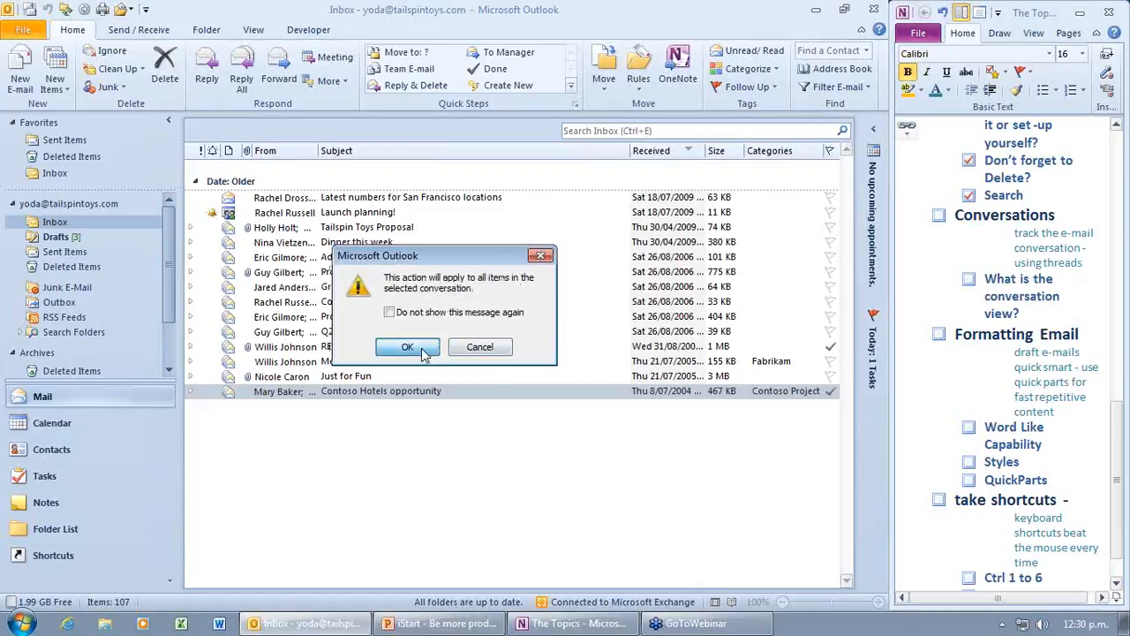
click(421, 353)
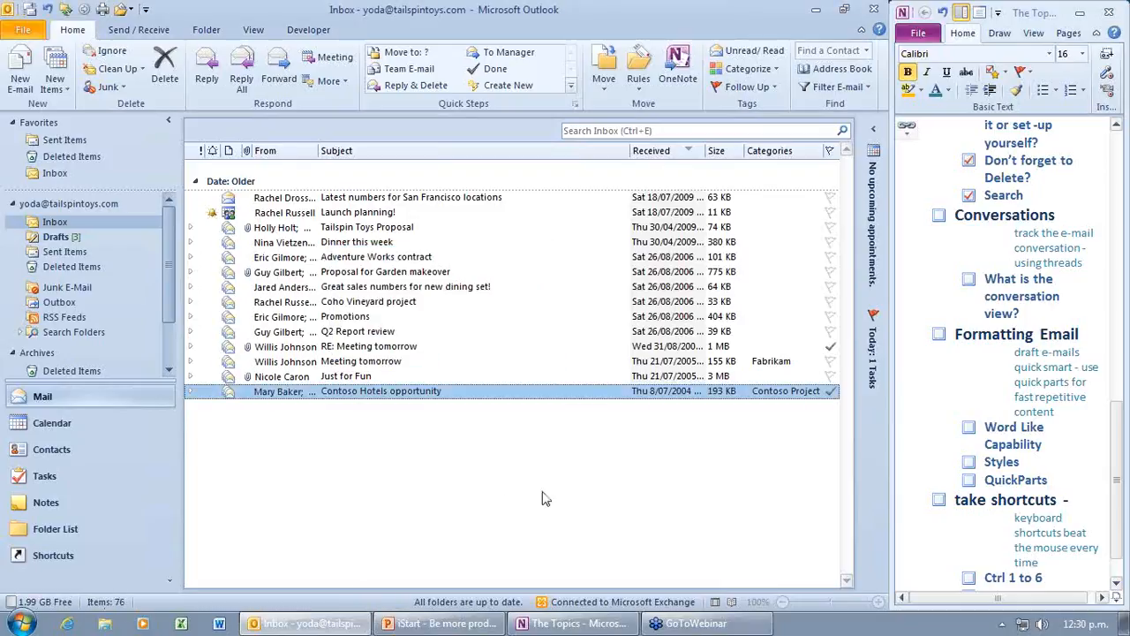
click(189, 392)
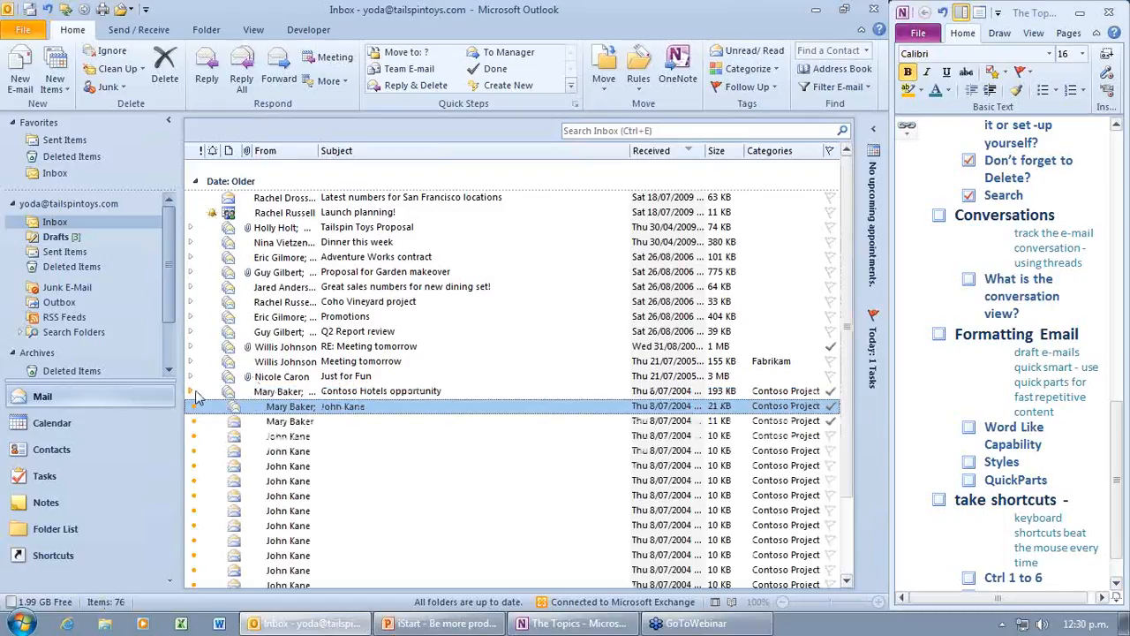
scroll(423, 453, down, 2)
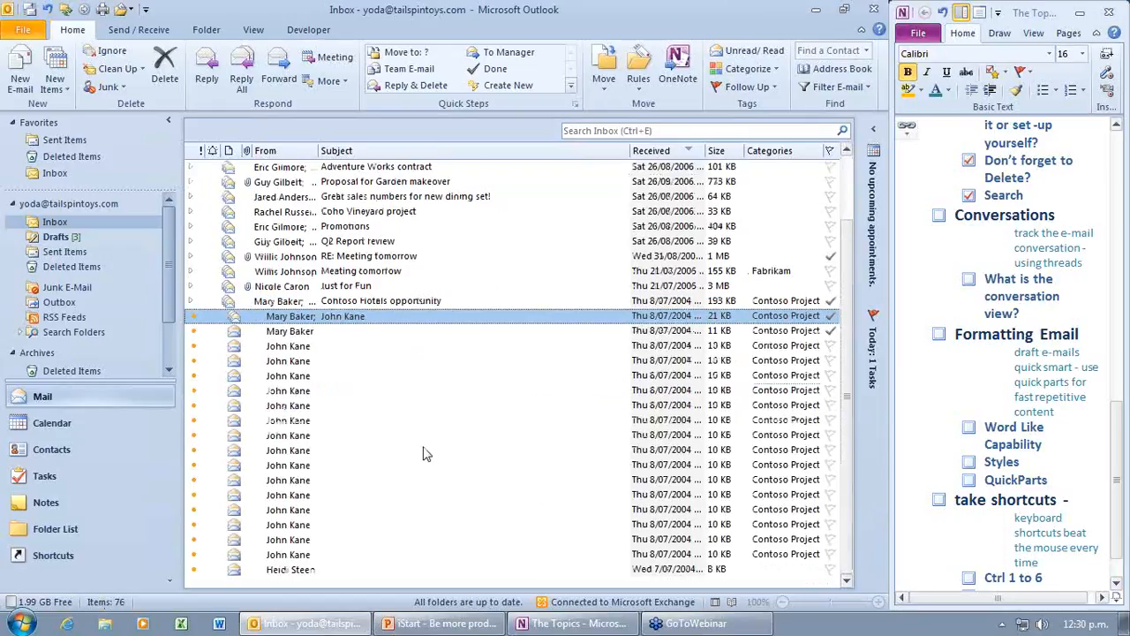
scroll(423, 453, up, 2)
click(341, 422)
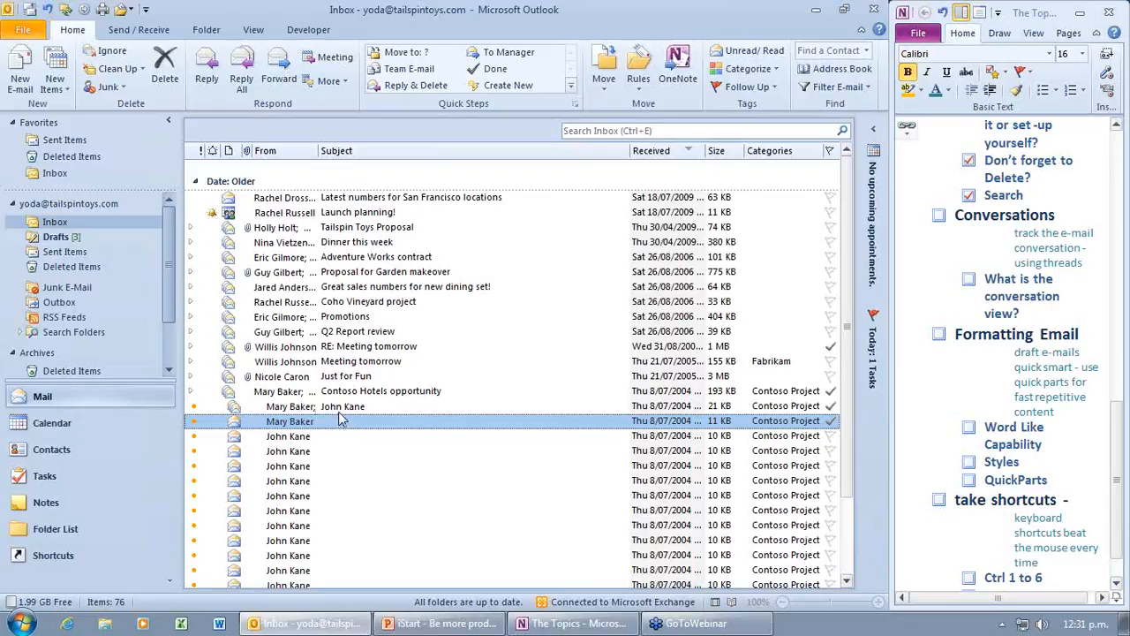
click(969, 281)
Step: Review the View tab's Conversation Settings without changes, then return to the Home tab
click(253, 29)
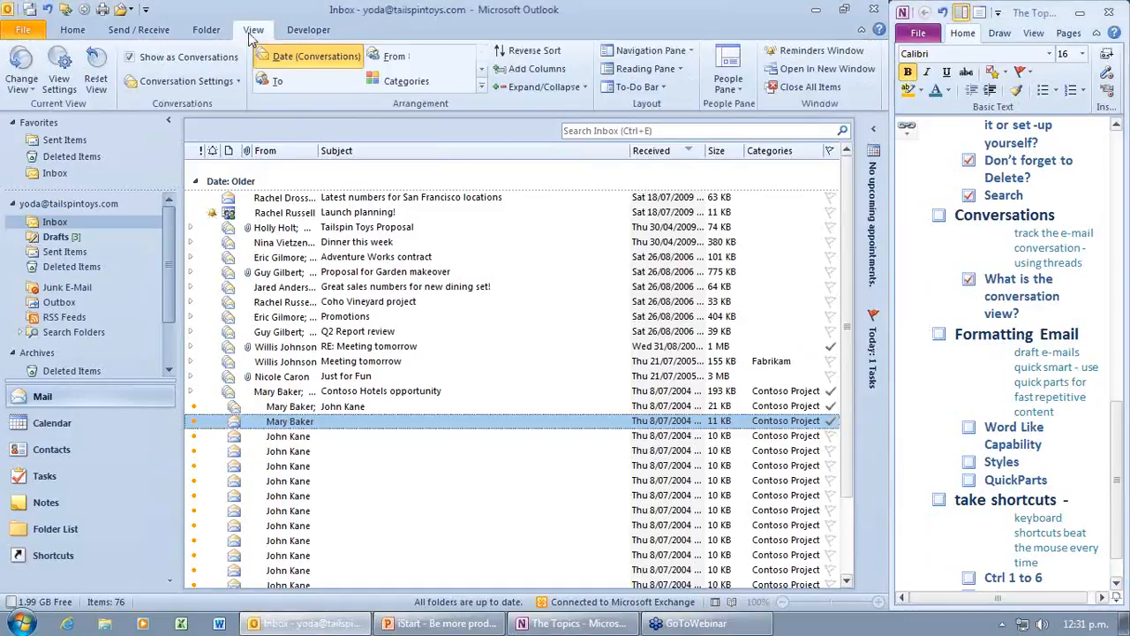
click(237, 82)
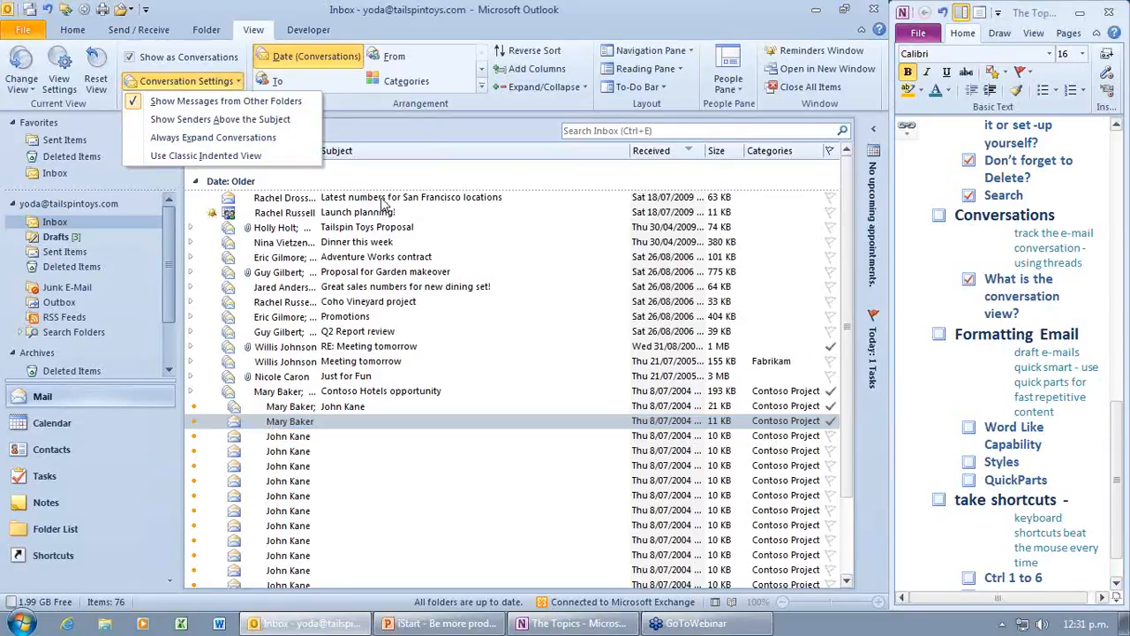
click(426, 135)
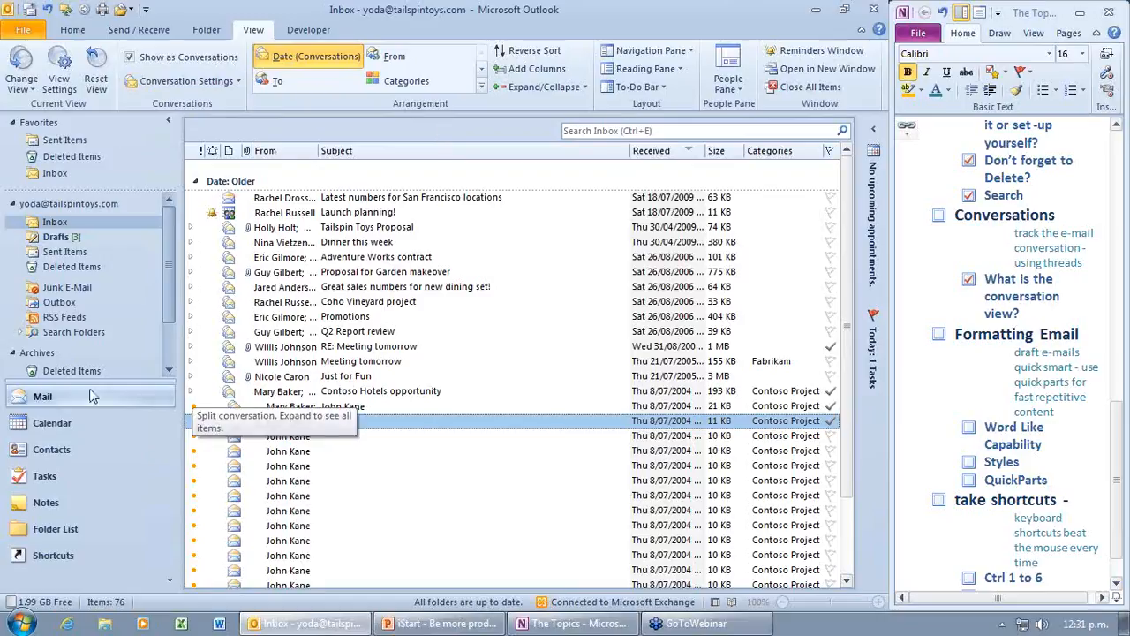
click(72, 29)
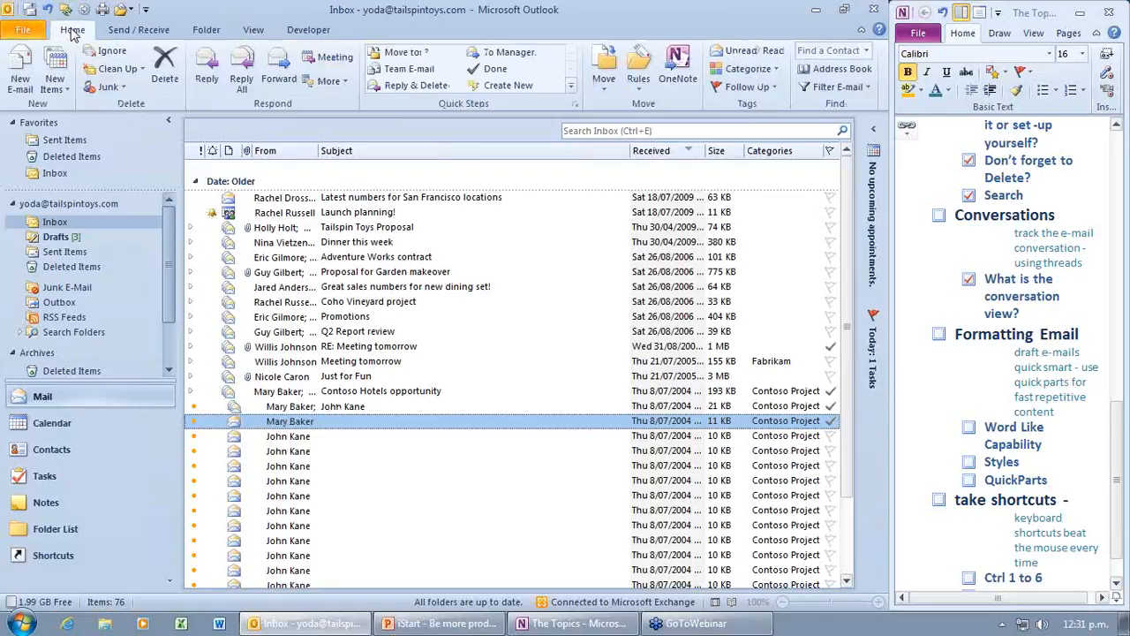
Step: Start a new e-mail and show the full Styles list docked beside the message body
click(17, 57)
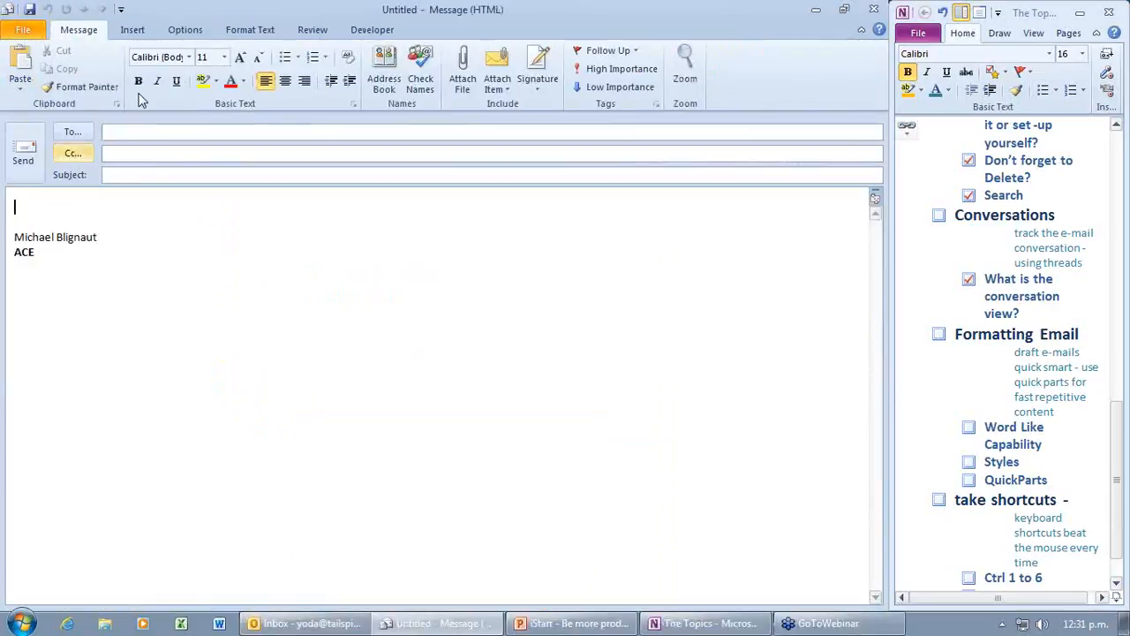
click(249, 32)
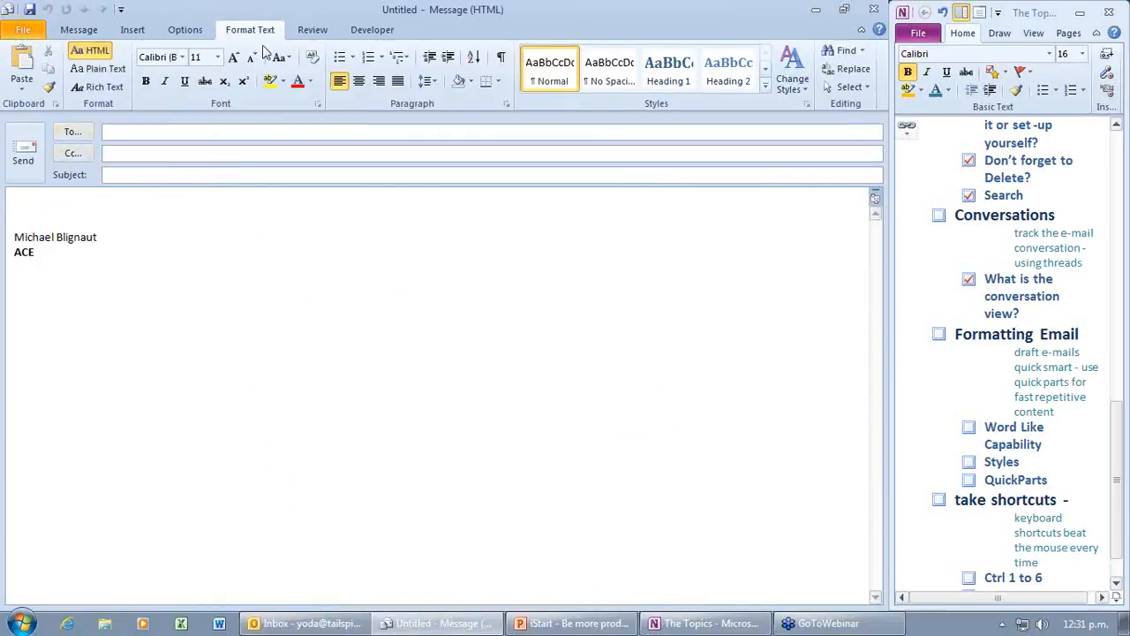
click(805, 107)
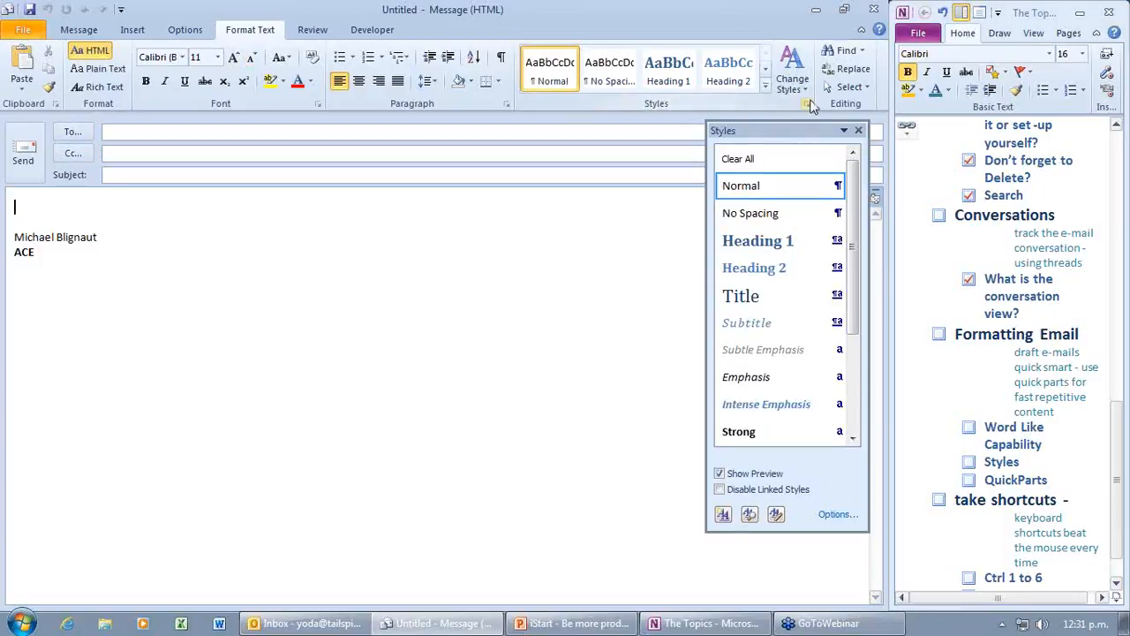
mouse_move(798, 132)
mouse_down()
mouse_move(834, 131)
mouse_move(777, 136)
mouse_move(789, 142)
mouse_up()
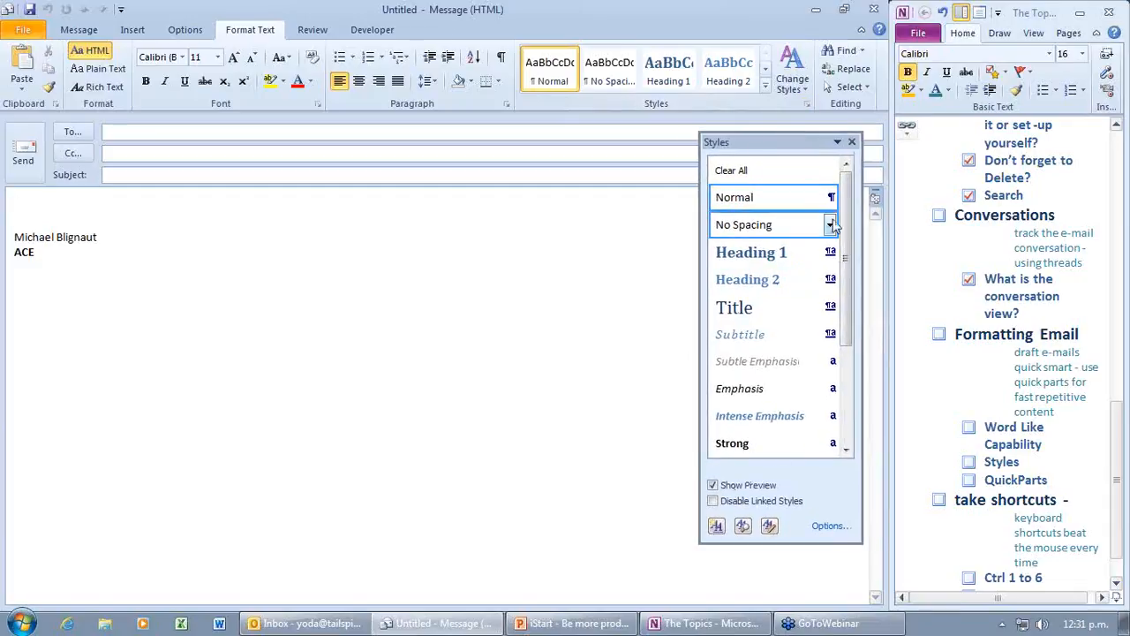
mouse_move(844, 226)
mouse_down()
mouse_move(849, 394)
mouse_move(850, 221)
mouse_up()
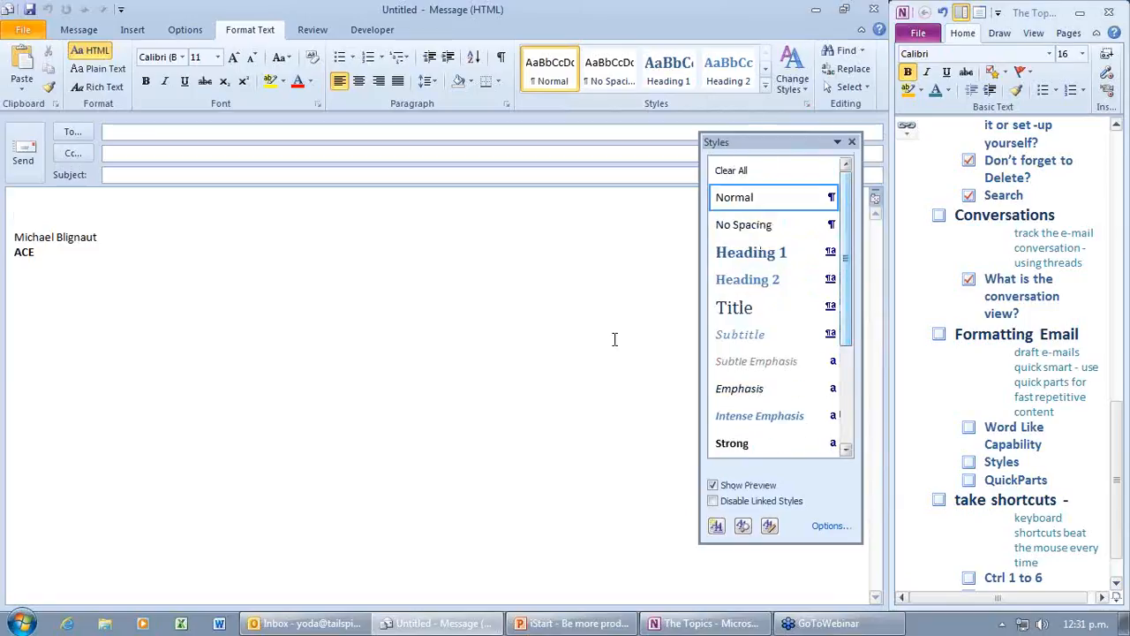
Step: Type the greeting 'Dear Han' with two blank lines after it, and show the Quick Parts gallery
text(Dea)
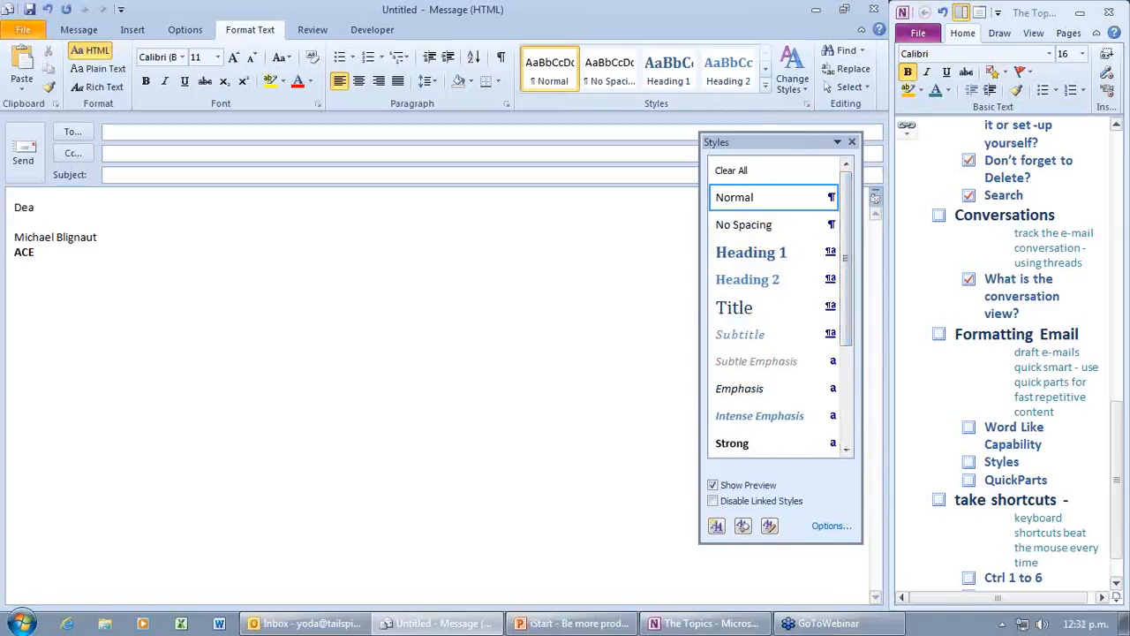
text(y han)
key(BackSpace)
key(BackSpace)
key(BackSpace)
key(BackSpace)
key(BackSpace)
key(BackSpace)
text(ar han)
key(BackSpace)
key(BackSpace)
text(Han)
key(BackSpace)
key(BackSpace)
text(Han)
key(Return)
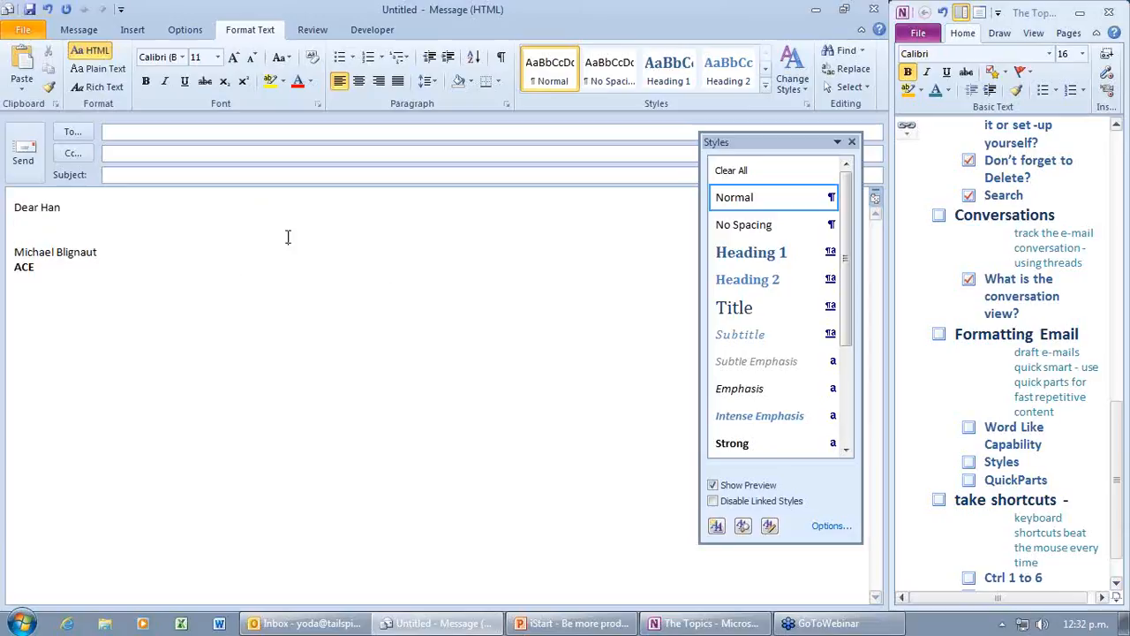
key(Return)
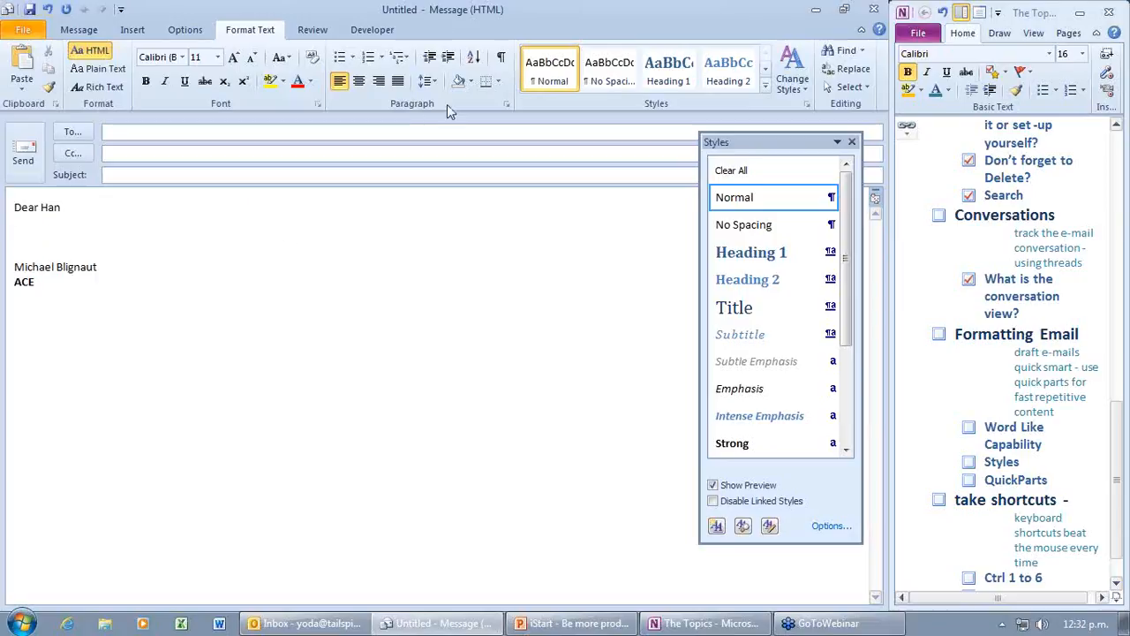
click(146, 31)
click(656, 89)
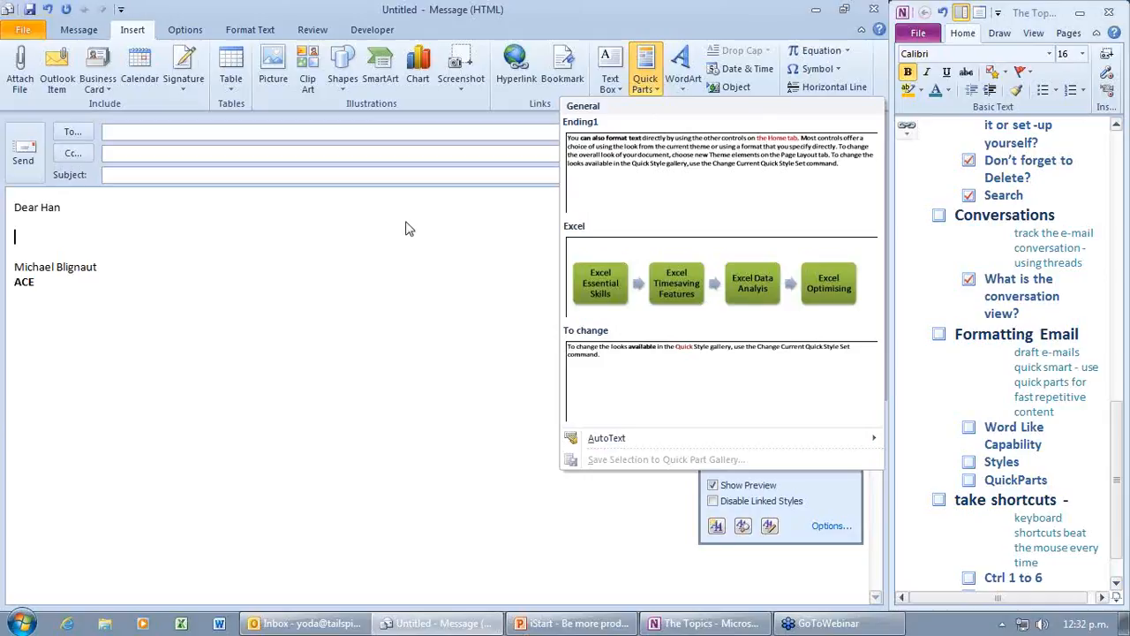
Step: Insert the Excel four-step diagram Quick Part below the greeting, then minimize the draft
click(687, 281)
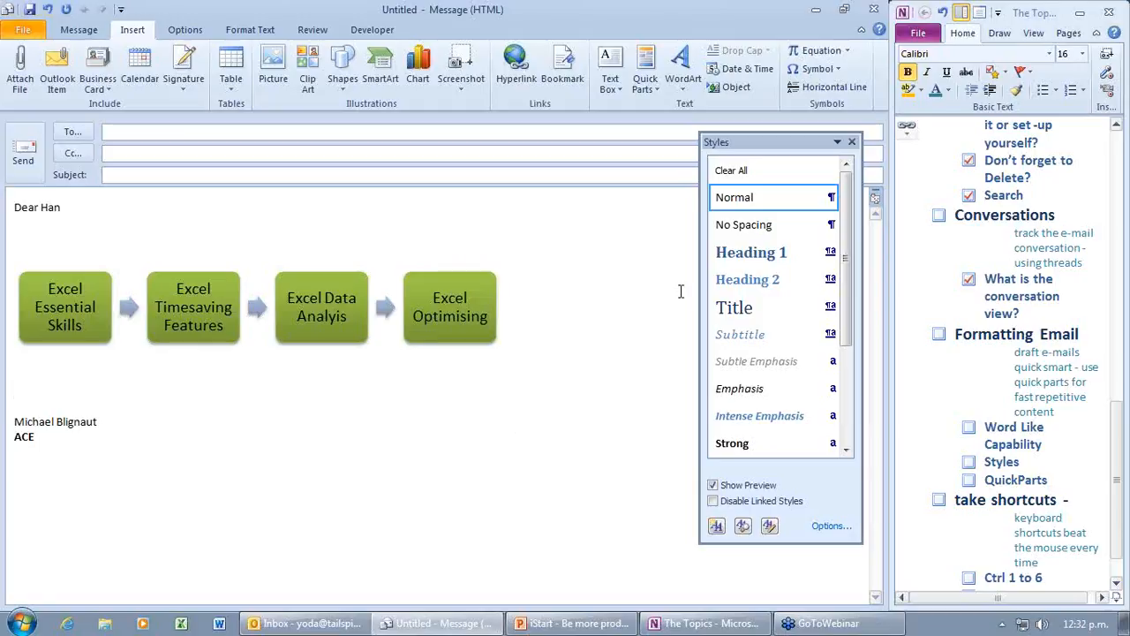
click(645, 82)
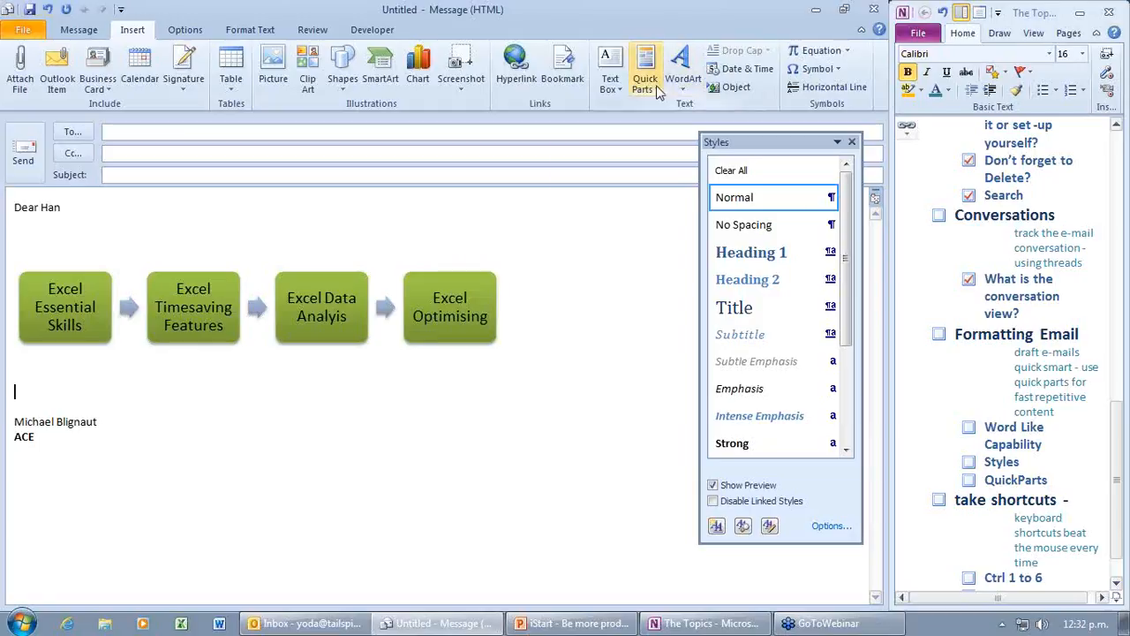
click(494, 434)
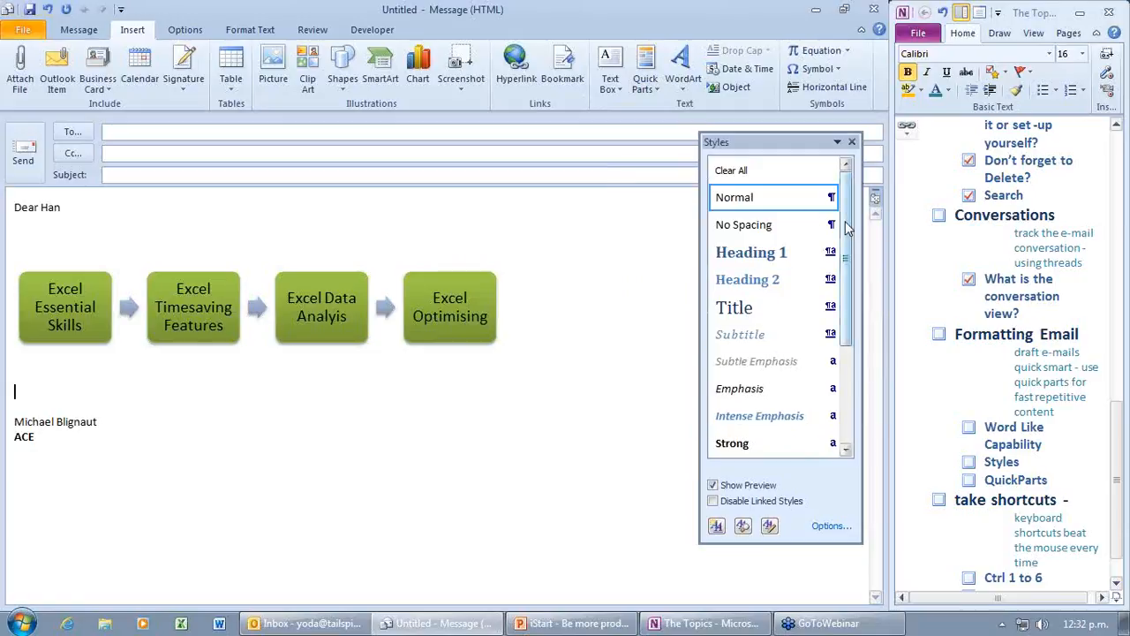
click(814, 10)
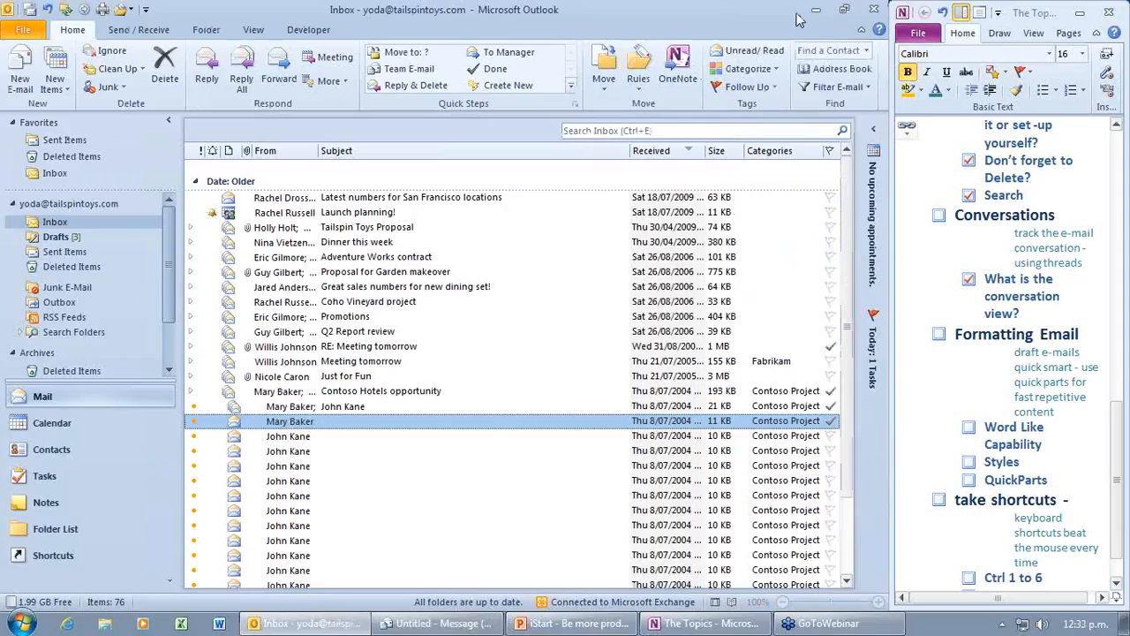
Step: Open the Confirmation draft from Drafts and colour its Course name placeholder orange
click(57, 237)
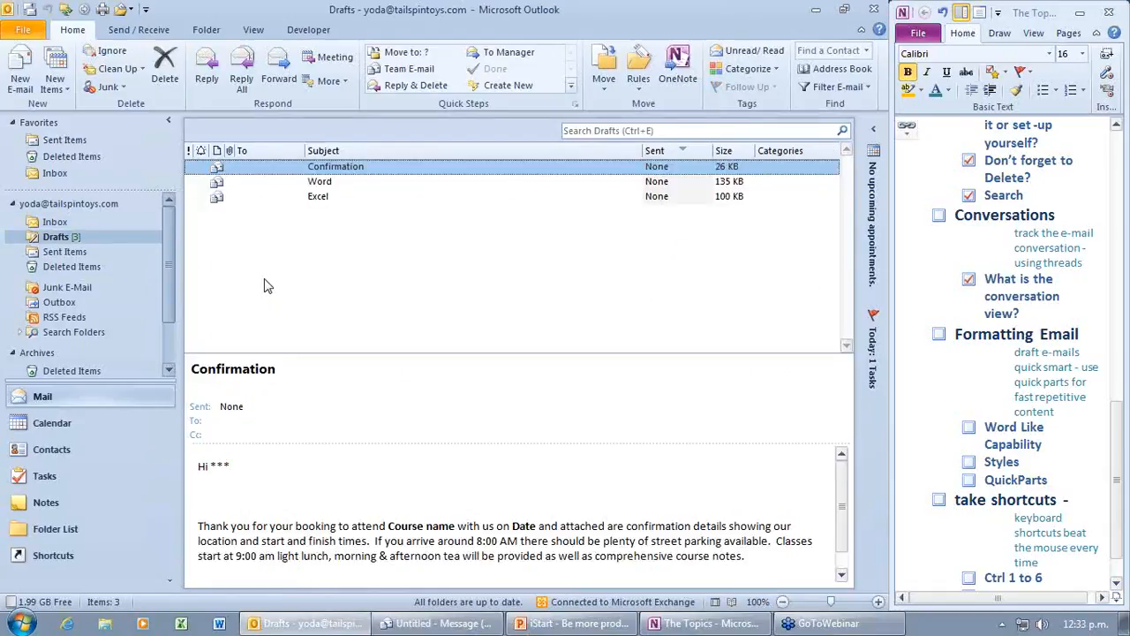
double_click(334, 167)
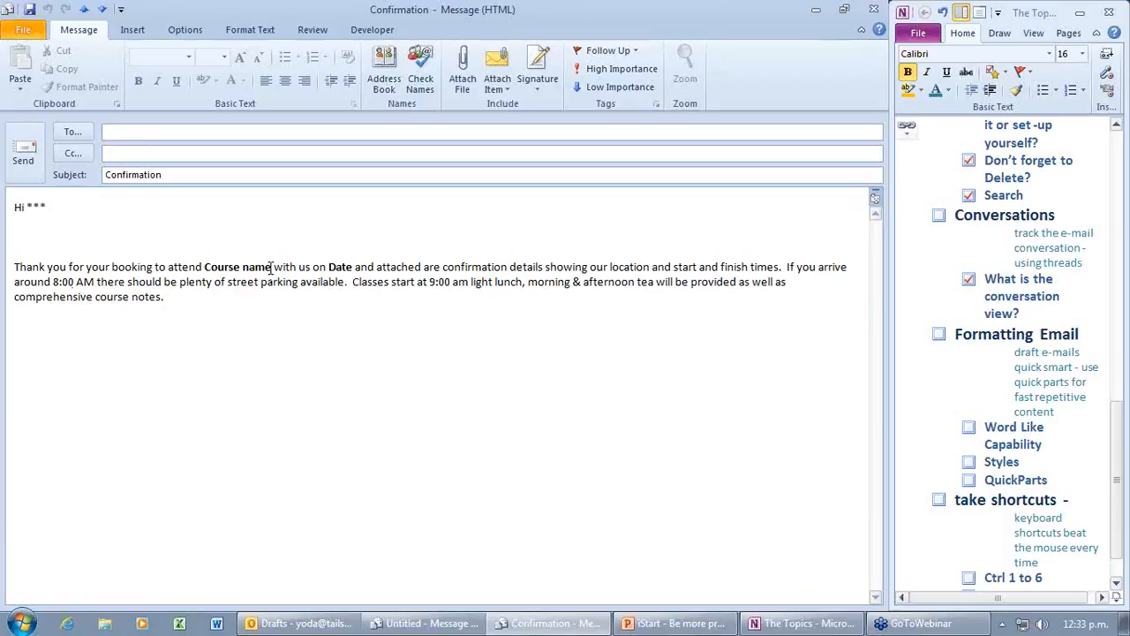
drag(273, 267, 205, 267)
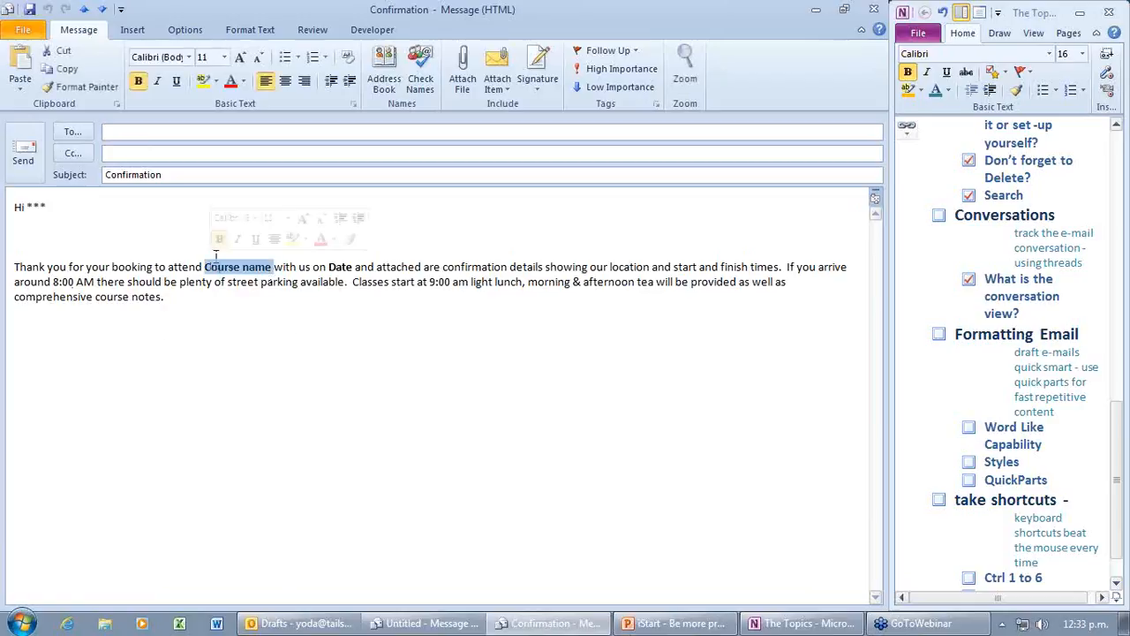
click(243, 81)
click(274, 167)
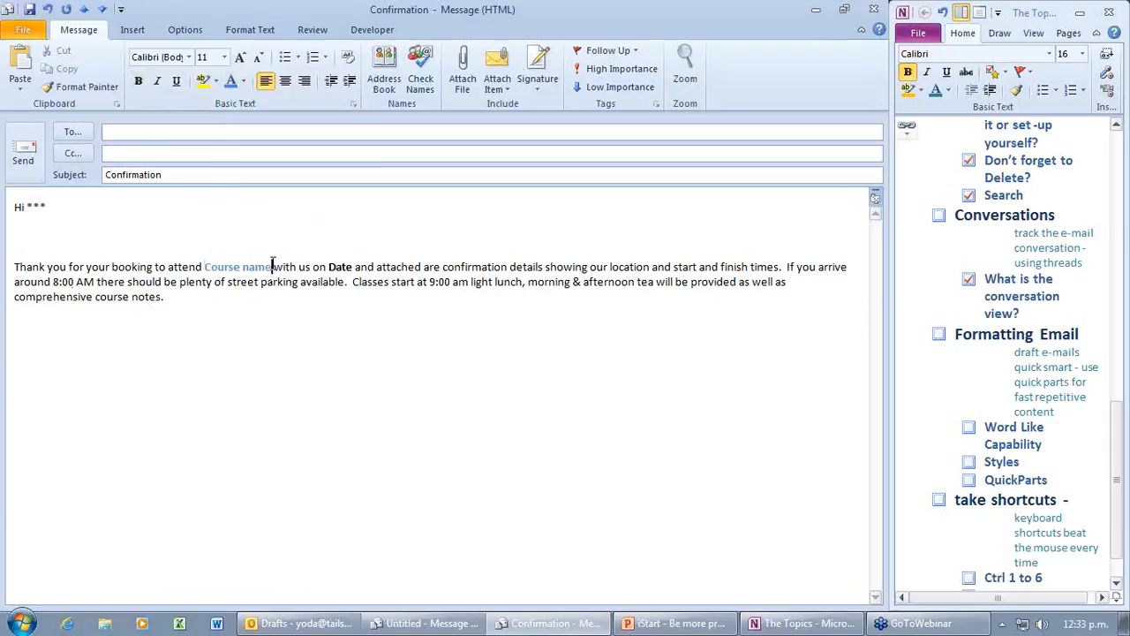
click(245, 82)
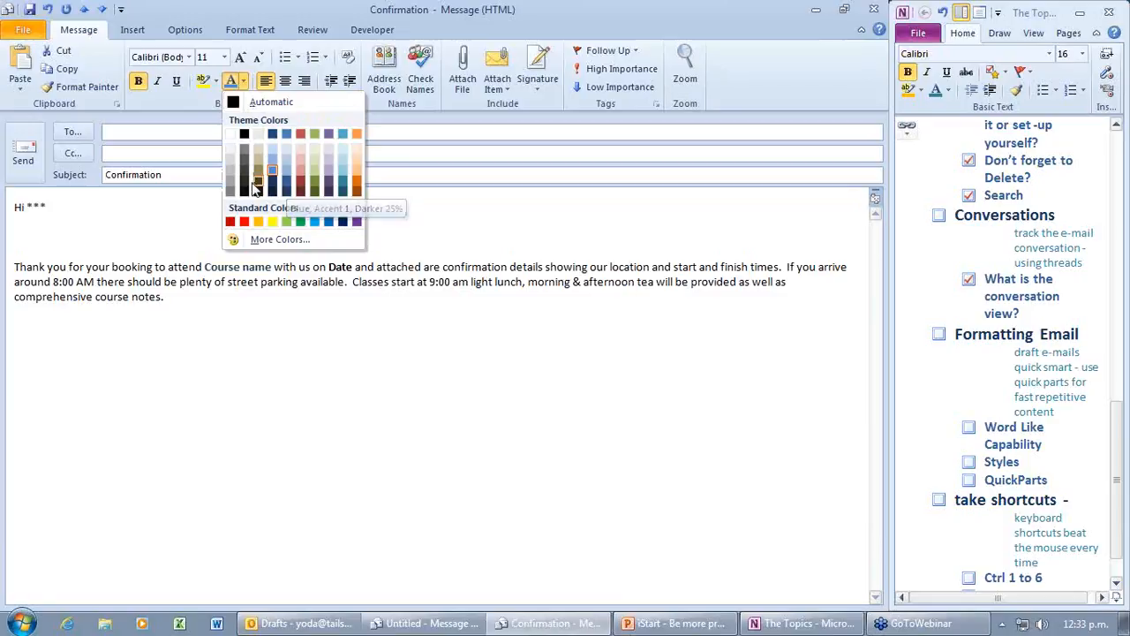
click(356, 183)
Step: Colour the Date placeholder orange too, then select the whole message body
double_click(340, 266)
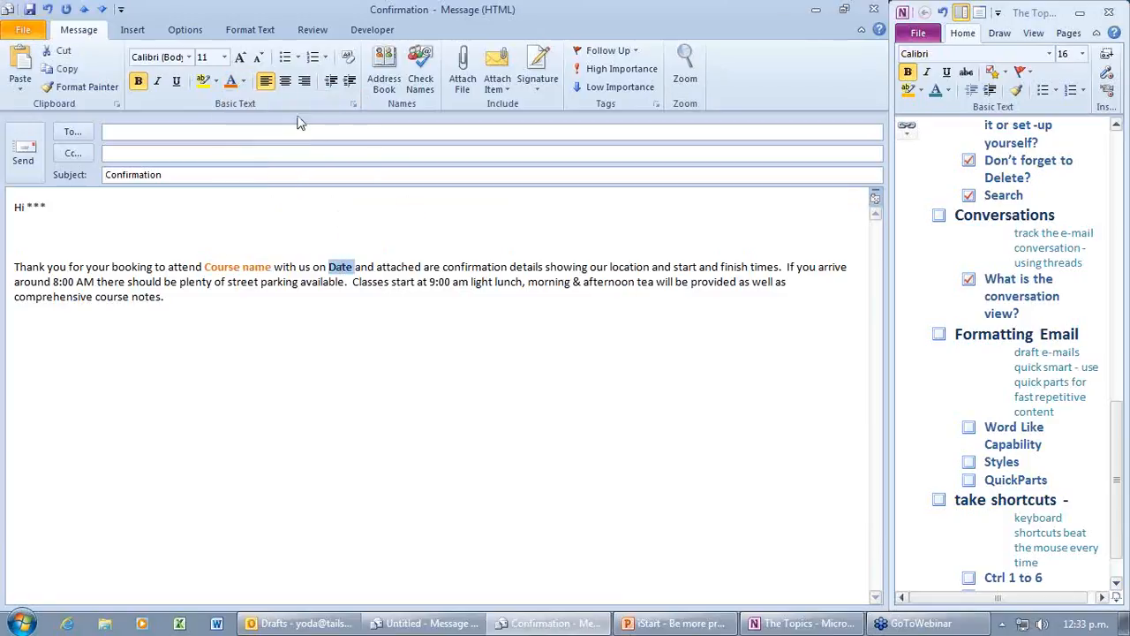
click(243, 80)
click(356, 184)
click(296, 347)
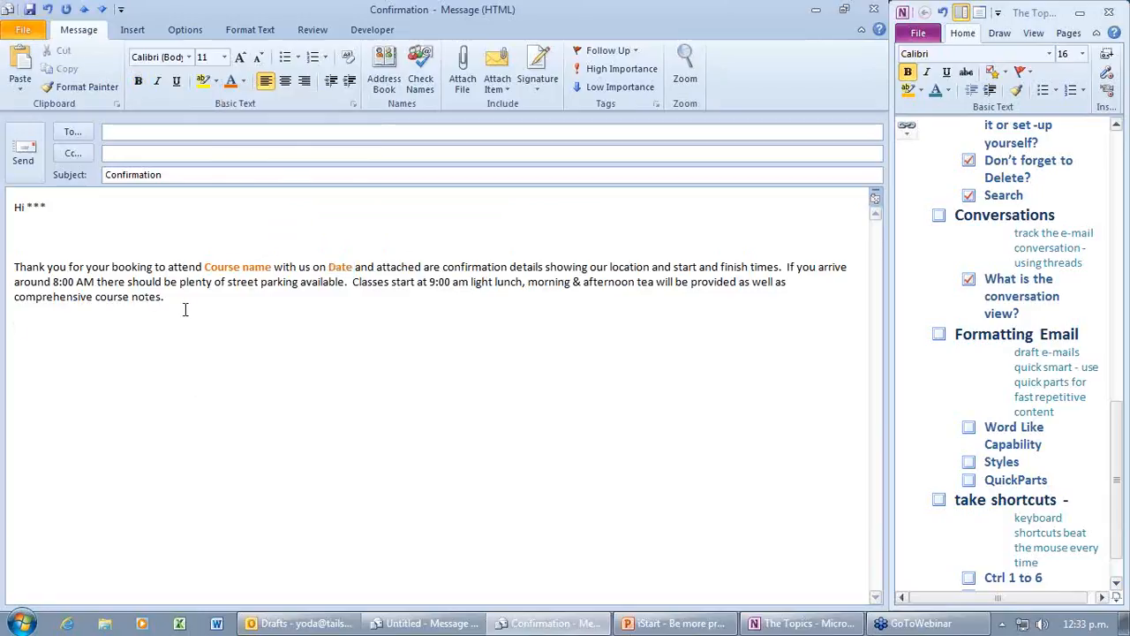
drag(76, 318, 27, 202)
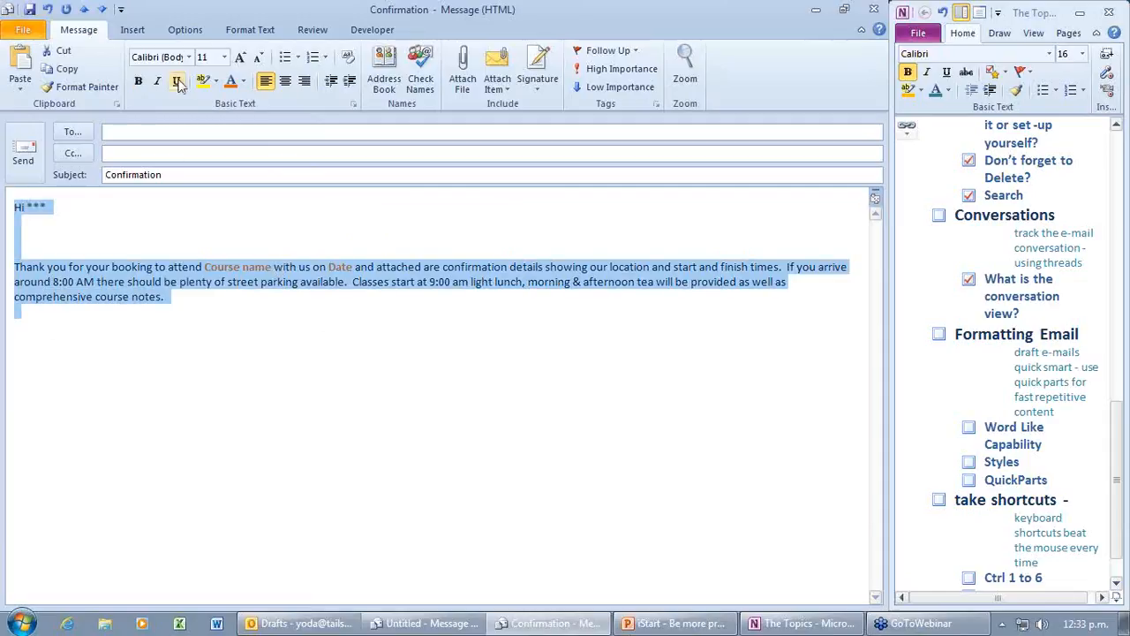
Step: Save the selected body as Quick Part 'Confirm' and close the draft, keeping its changes
click(133, 29)
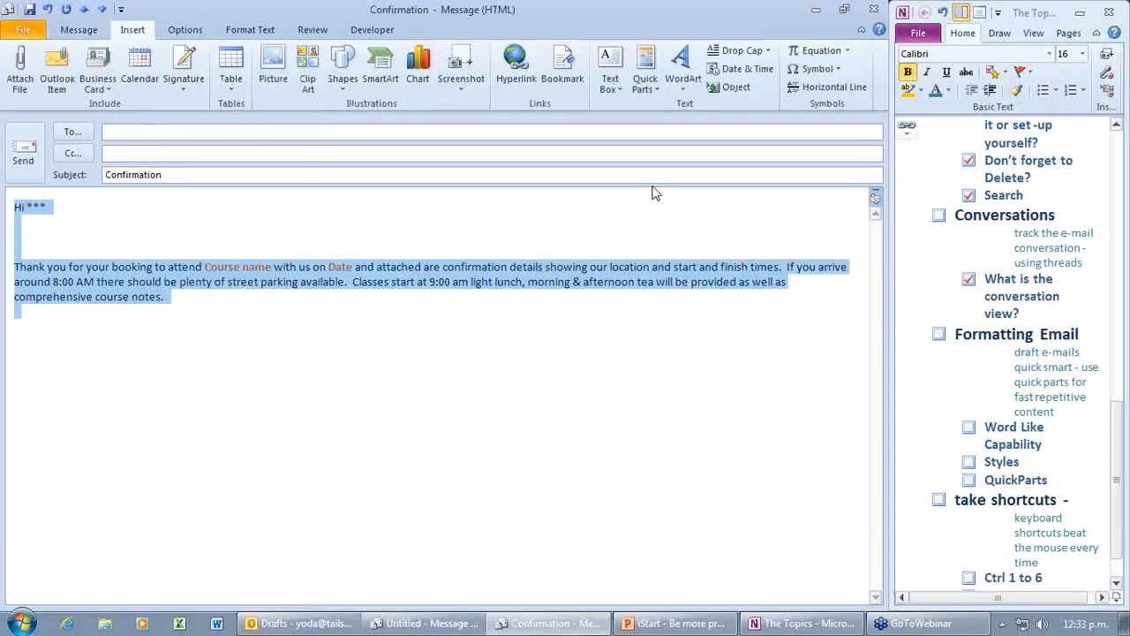
click(660, 92)
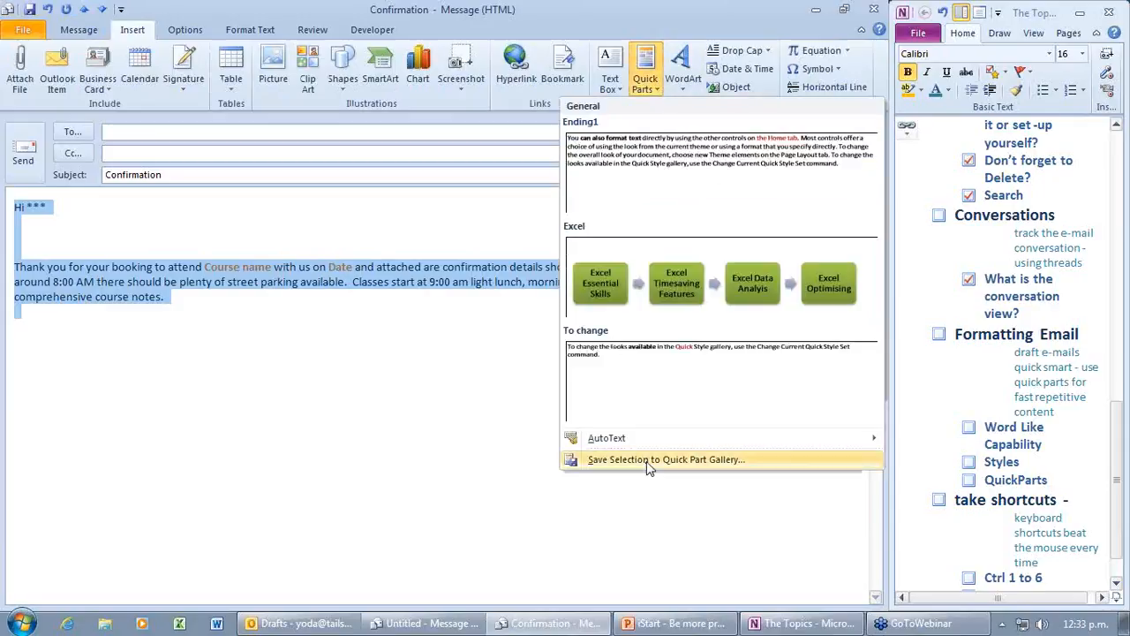
click(649, 460)
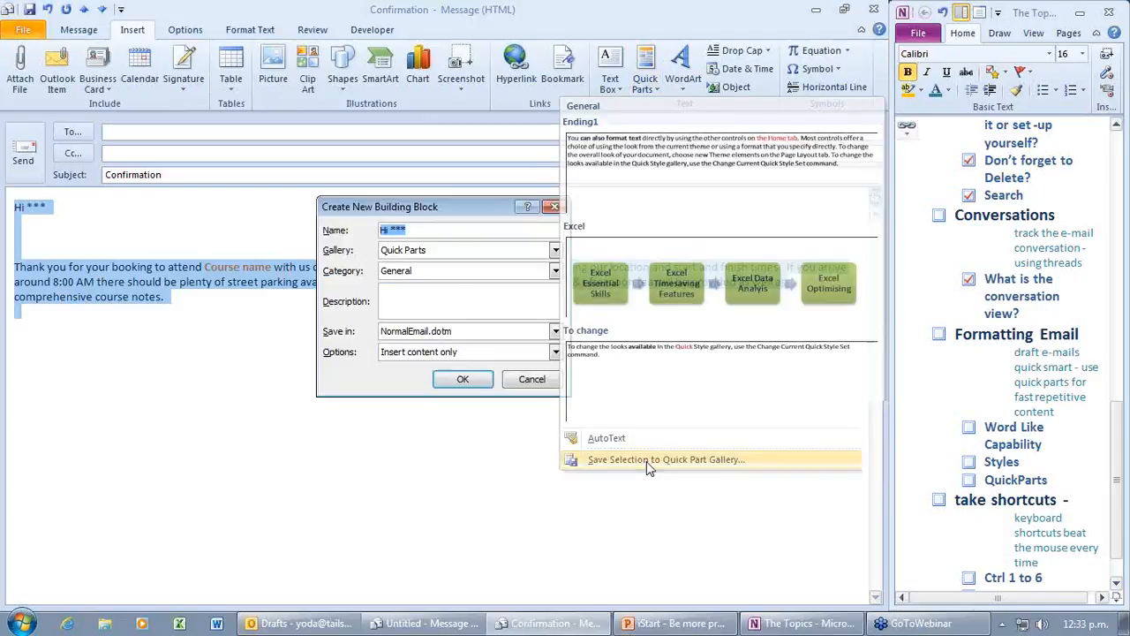
text(Confirm)
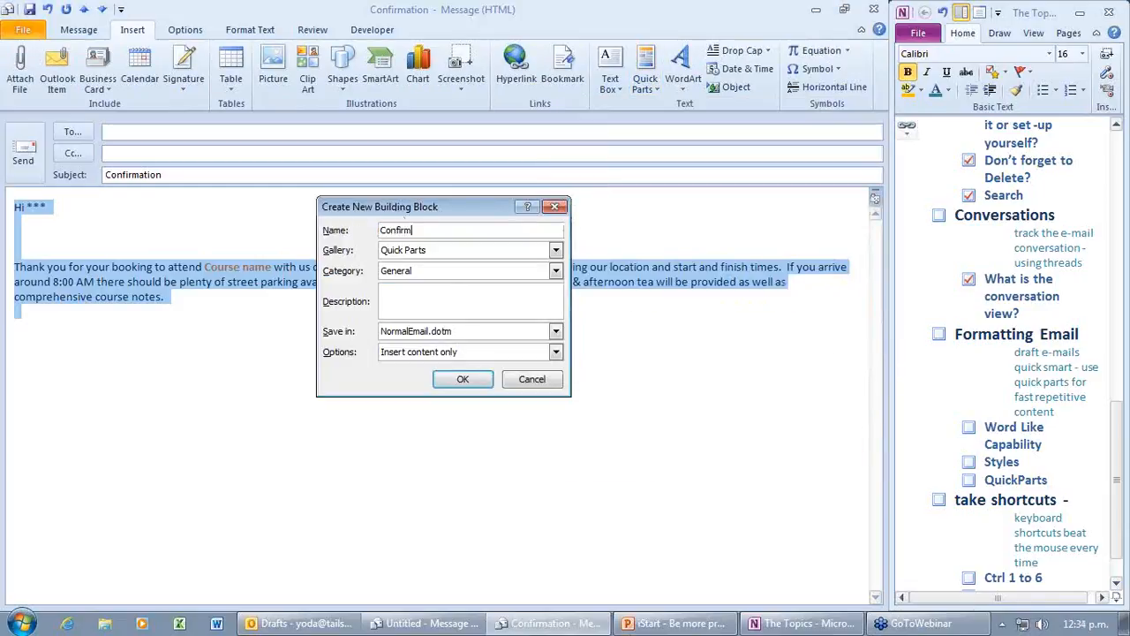
click(462, 385)
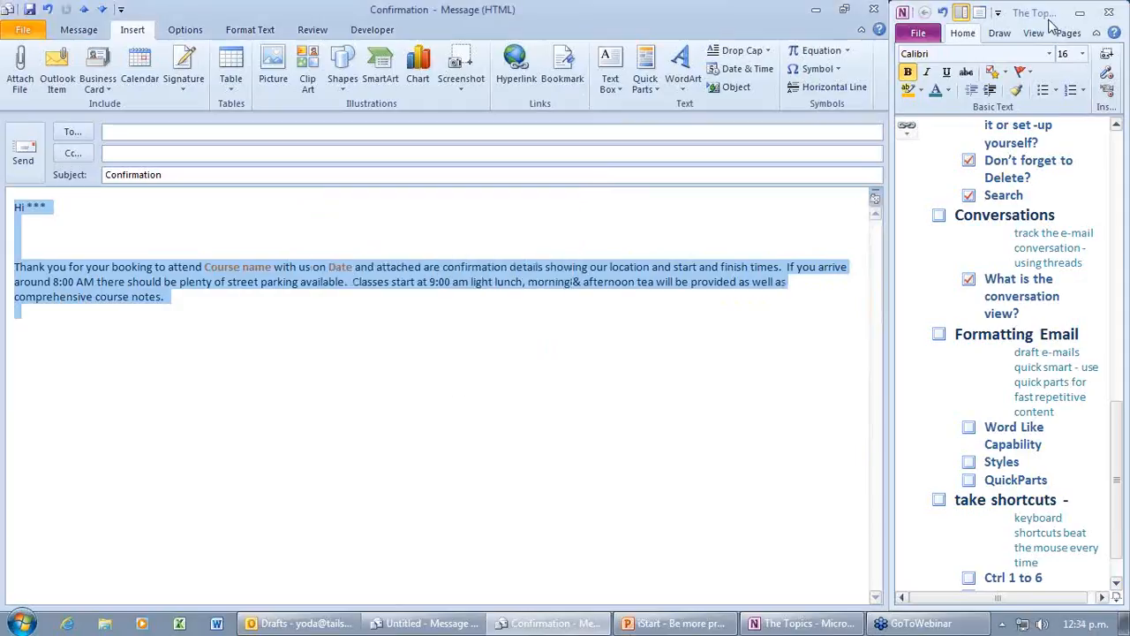
click(878, 10)
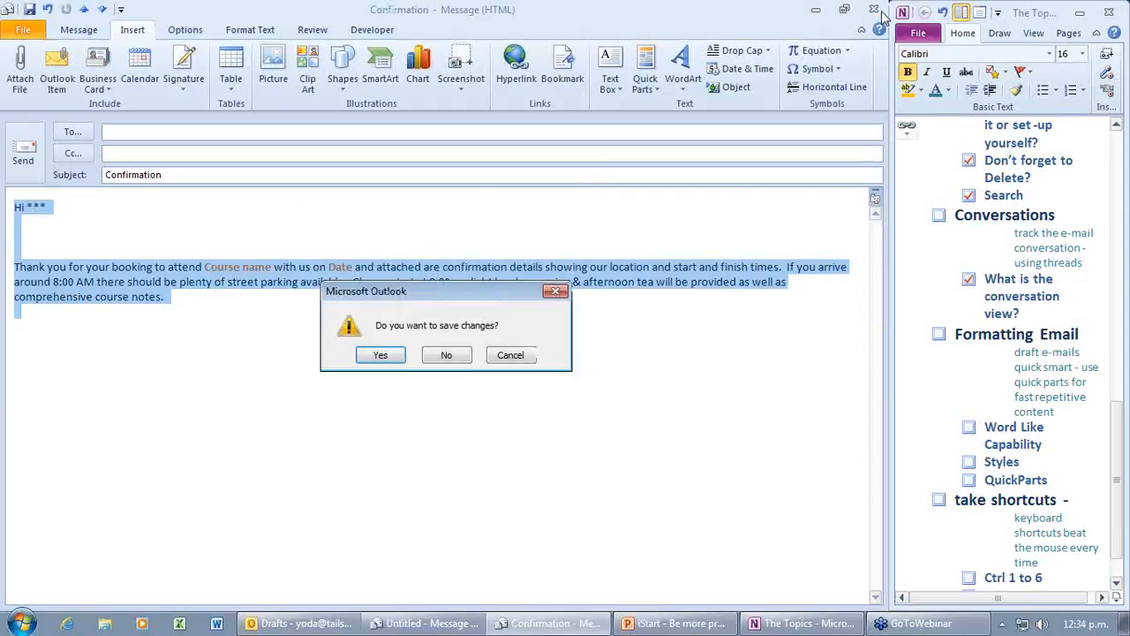
click(385, 357)
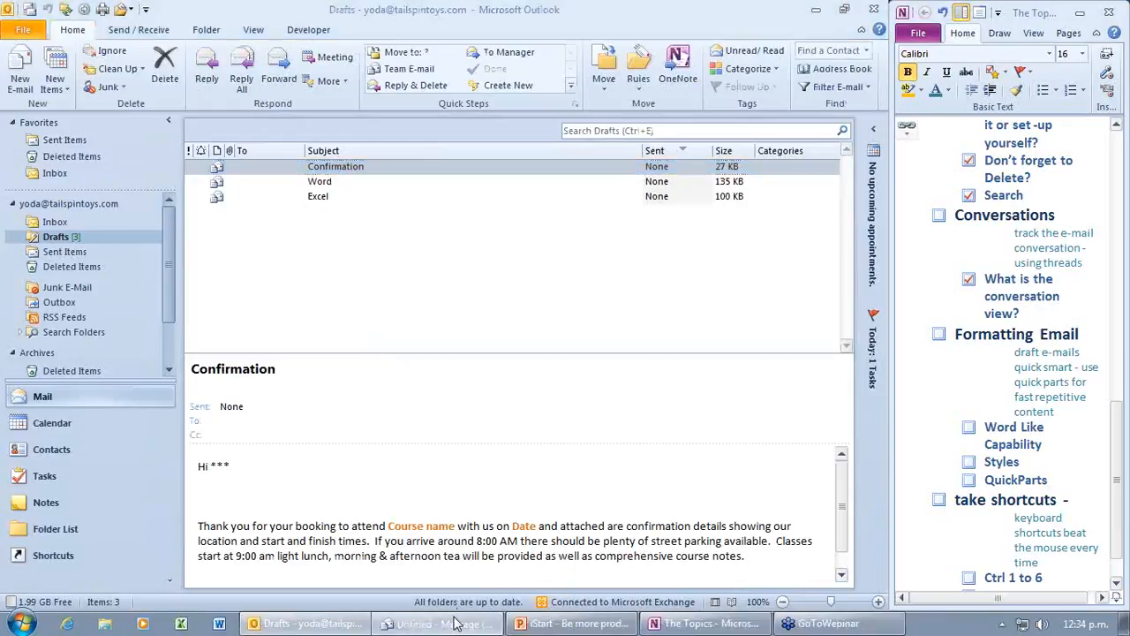
Step: Insert the Confirm Quick Part into the untitled draft above the sign-off
click(455, 624)
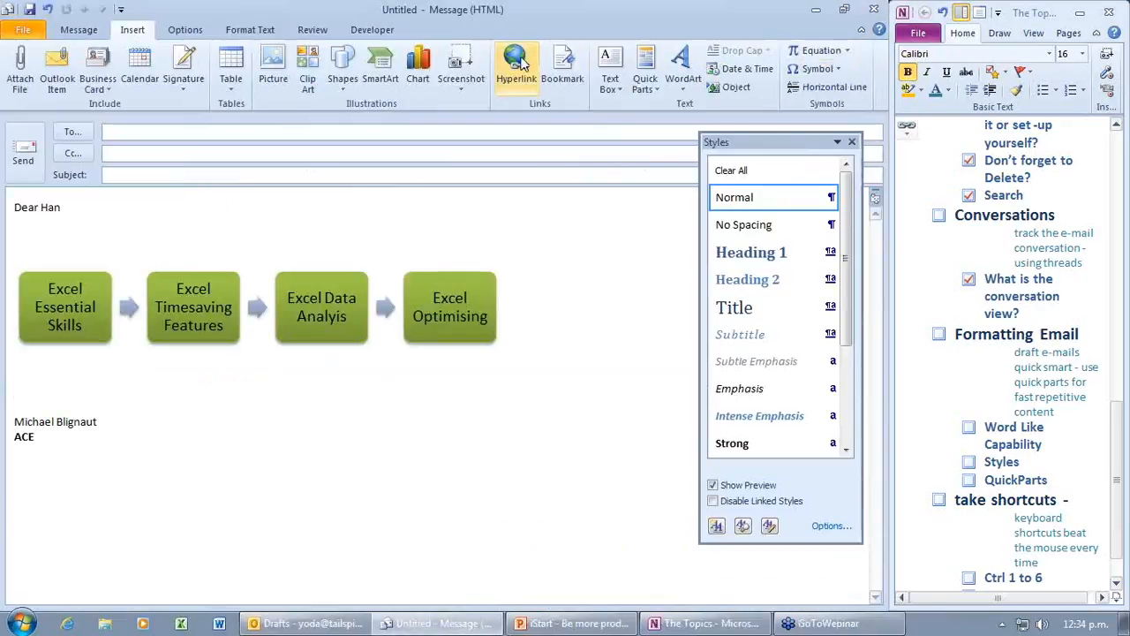
click(654, 88)
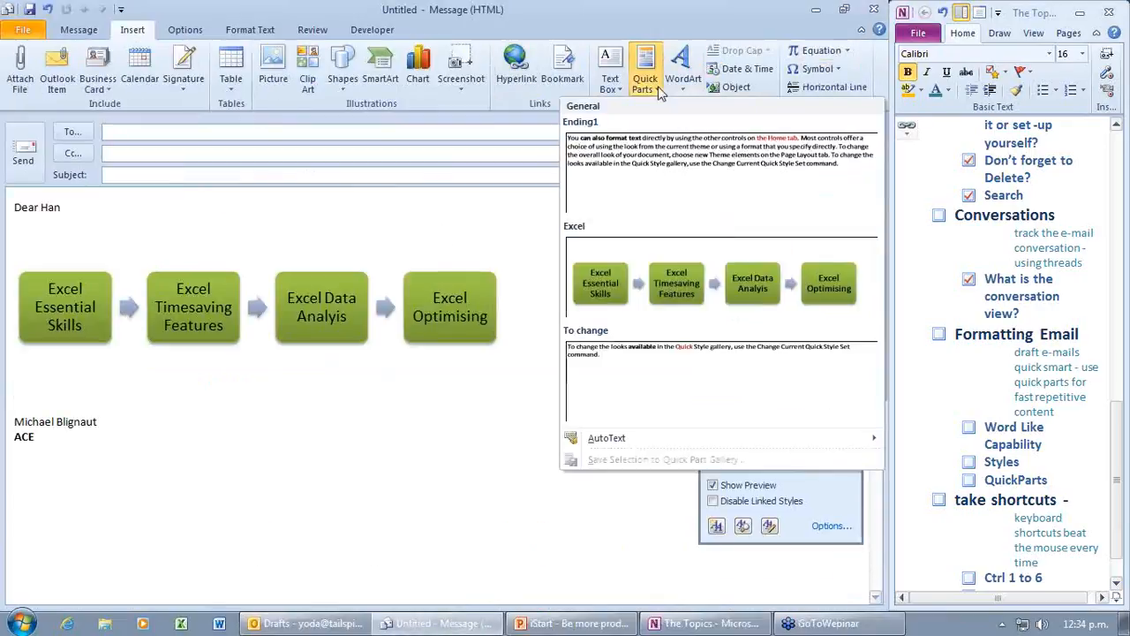
click(460, 232)
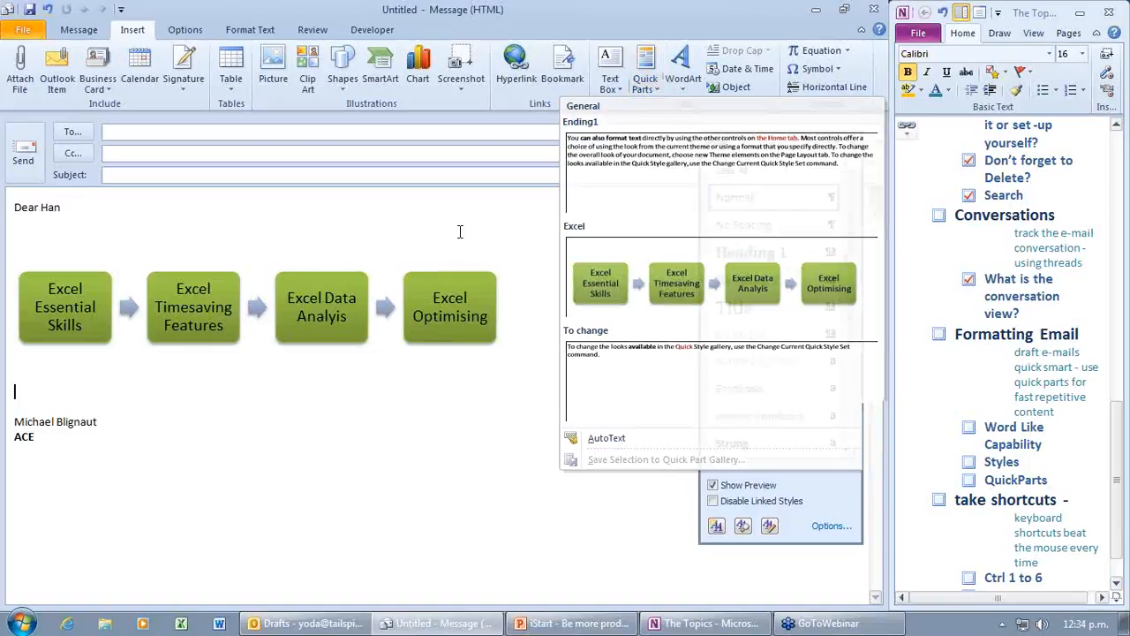
key(Escape)
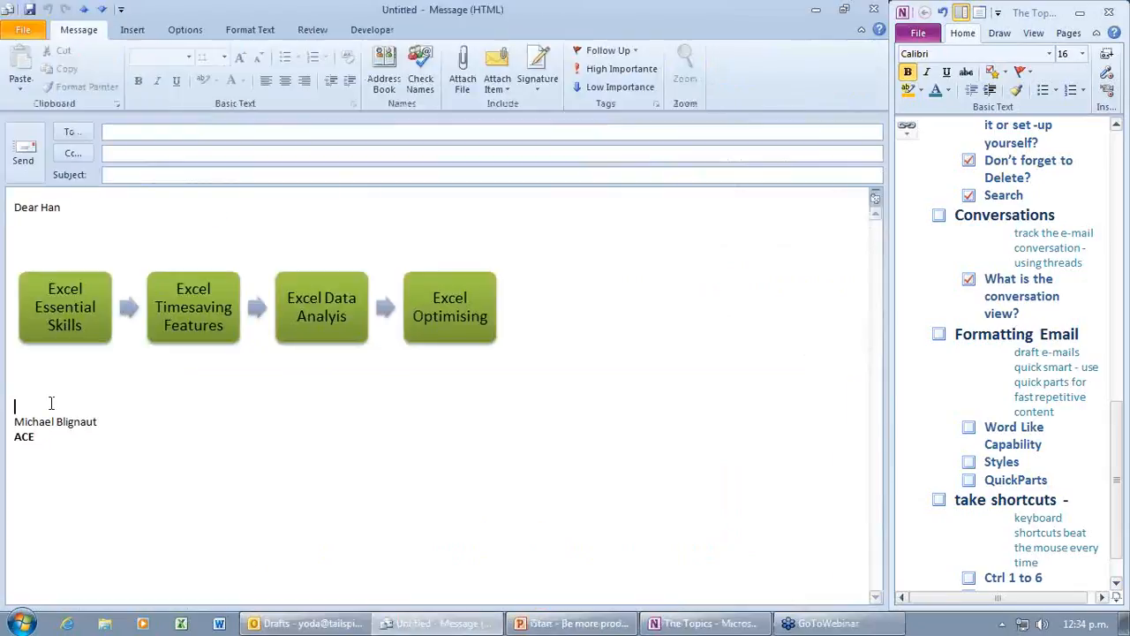
click(132, 32)
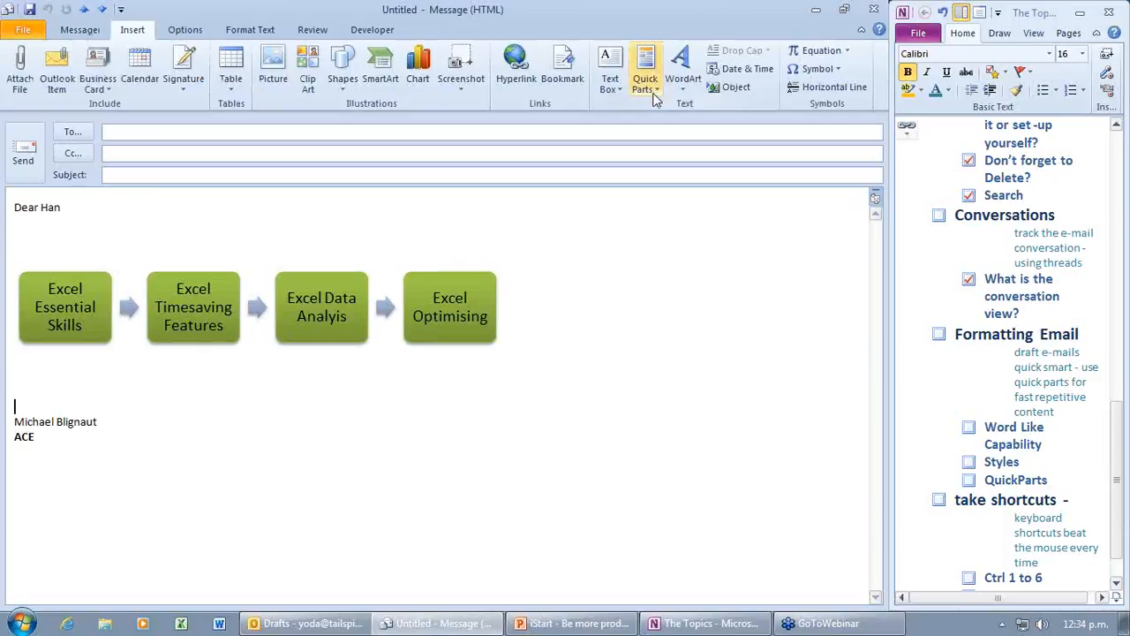
click(655, 88)
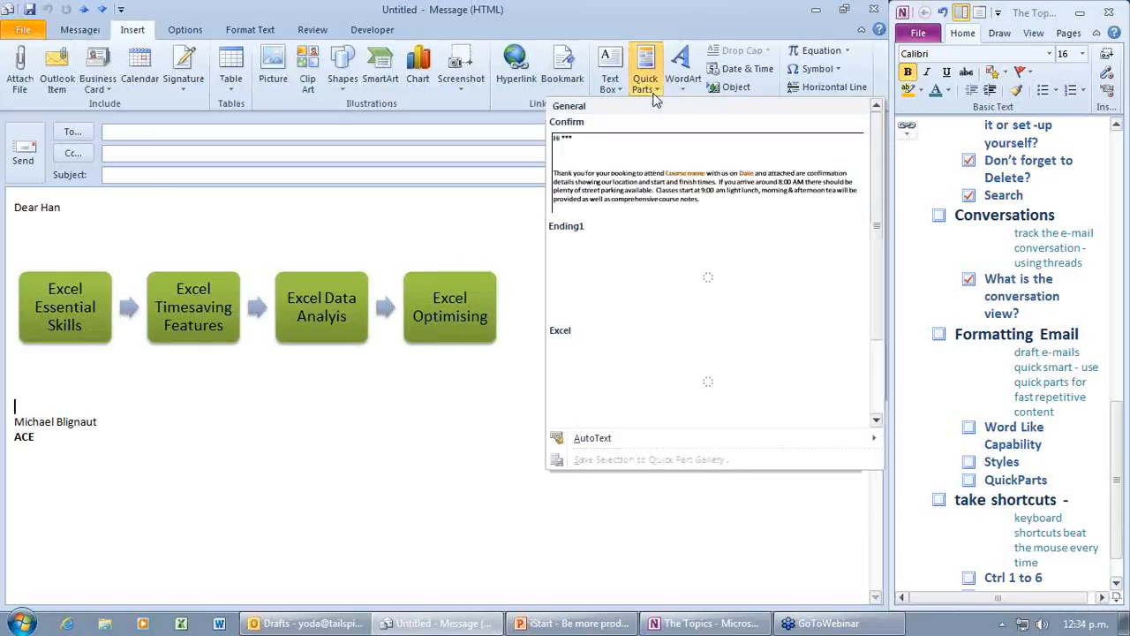
click(707, 168)
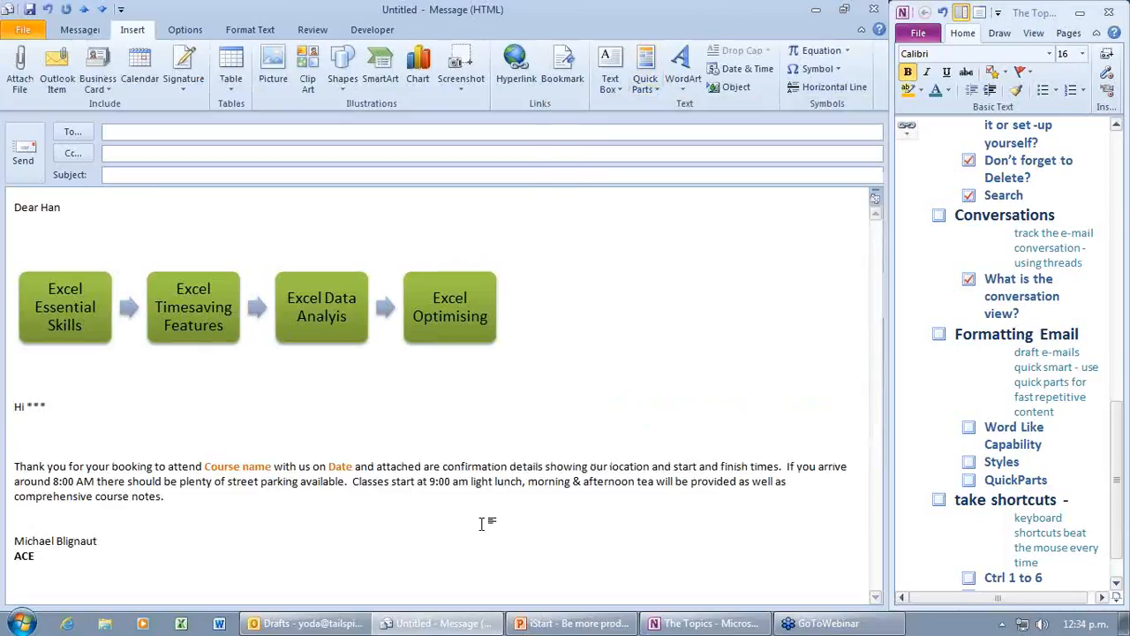
Step: Insert the Confirm text a second time by typing 'conf' and accepting the AutoText suggestion
text(conf)
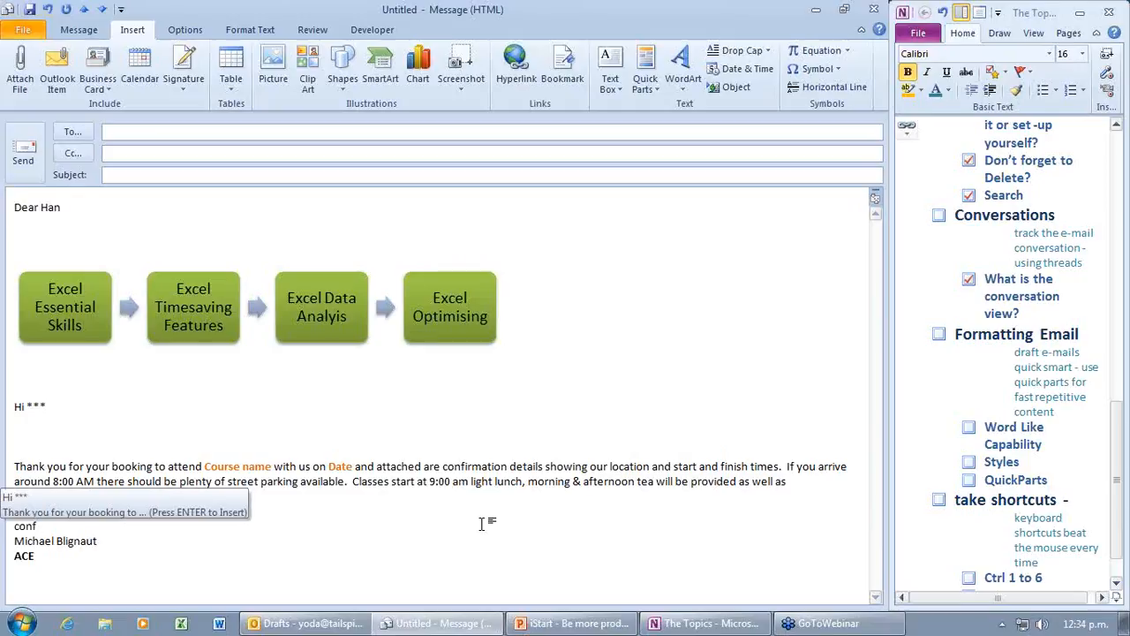
key(Return)
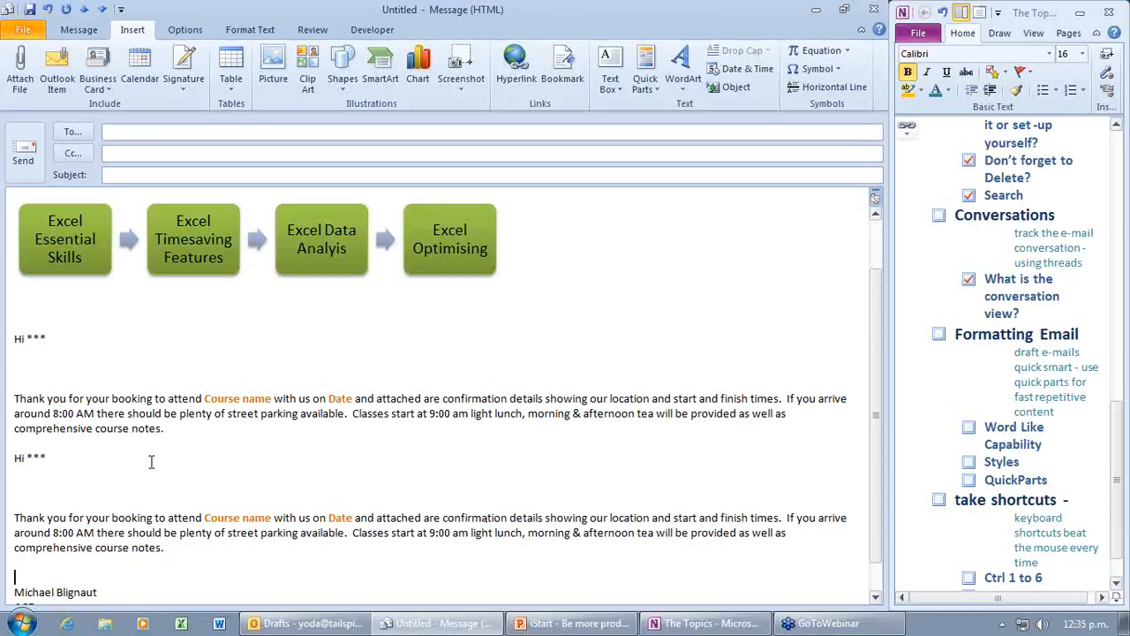
scroll(151, 462, down, 1)
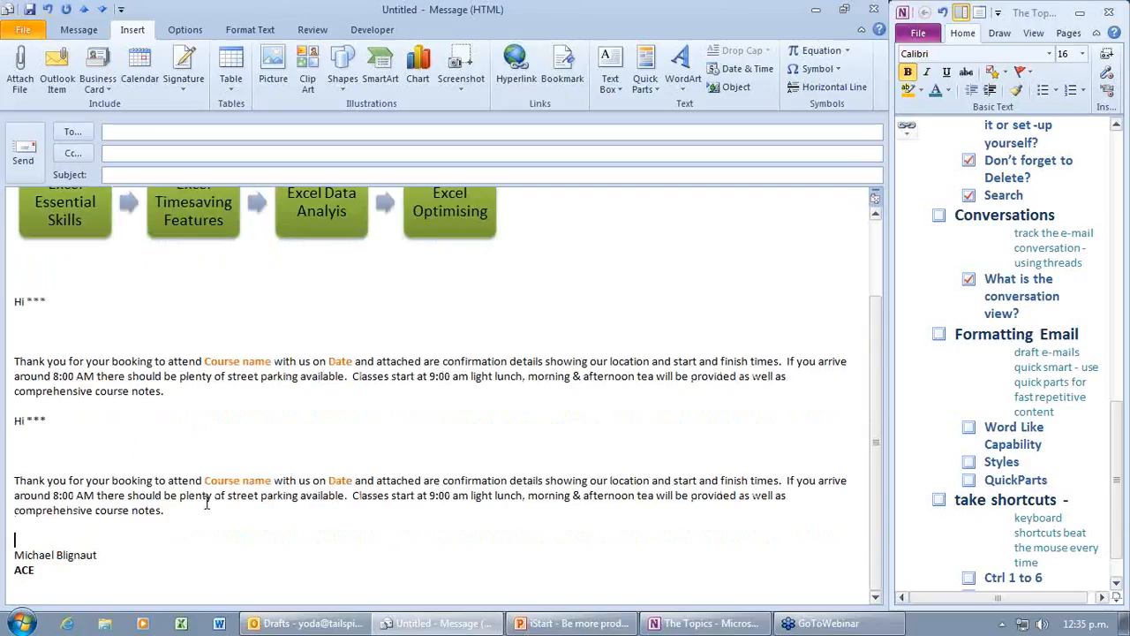
click(380, 231)
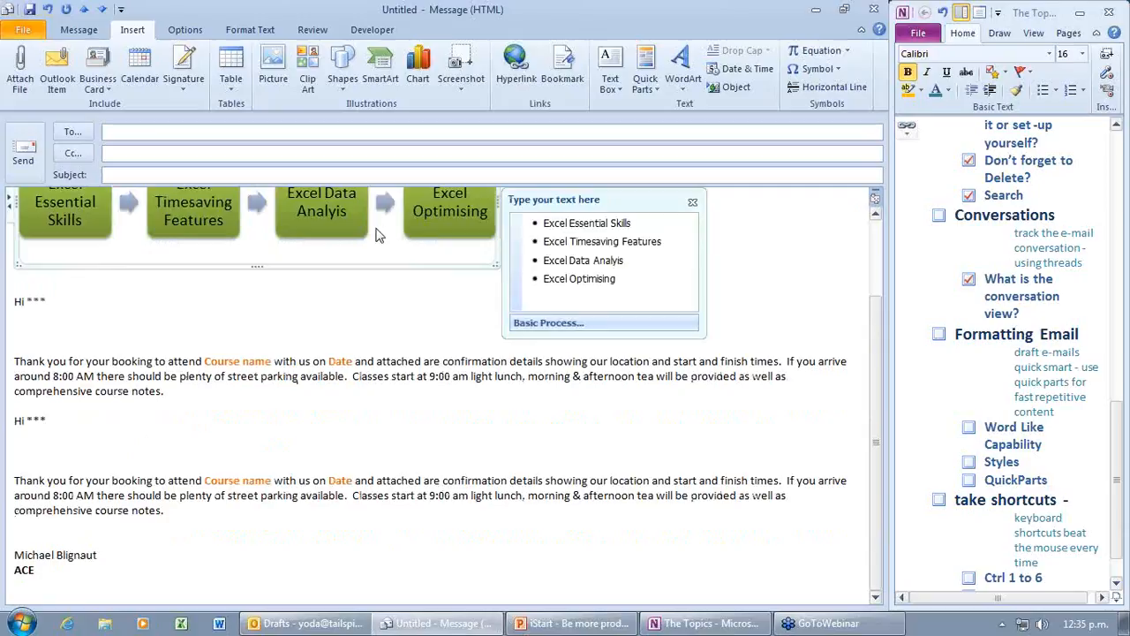
scroll(387, 343, up, 3)
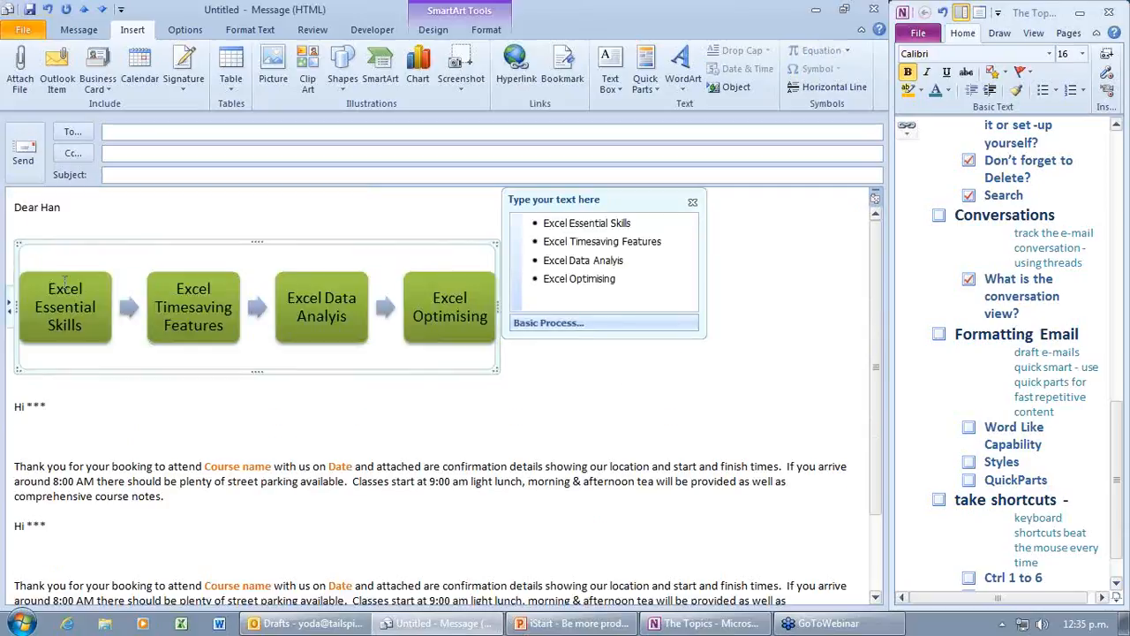
click(620, 278)
key(ctrl+a)
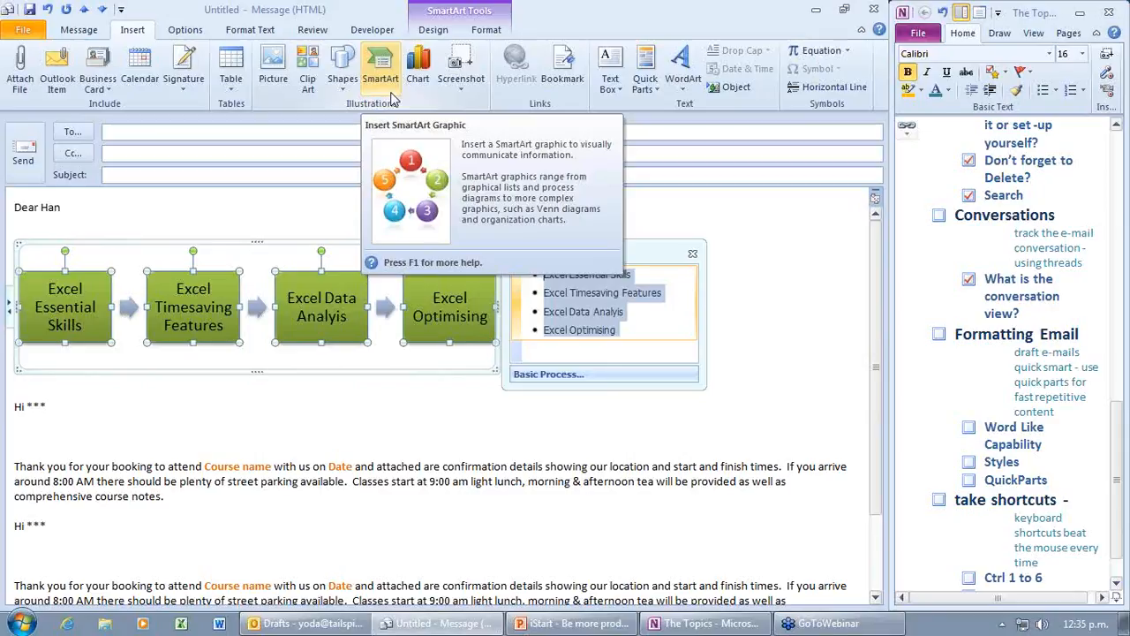
click(38, 437)
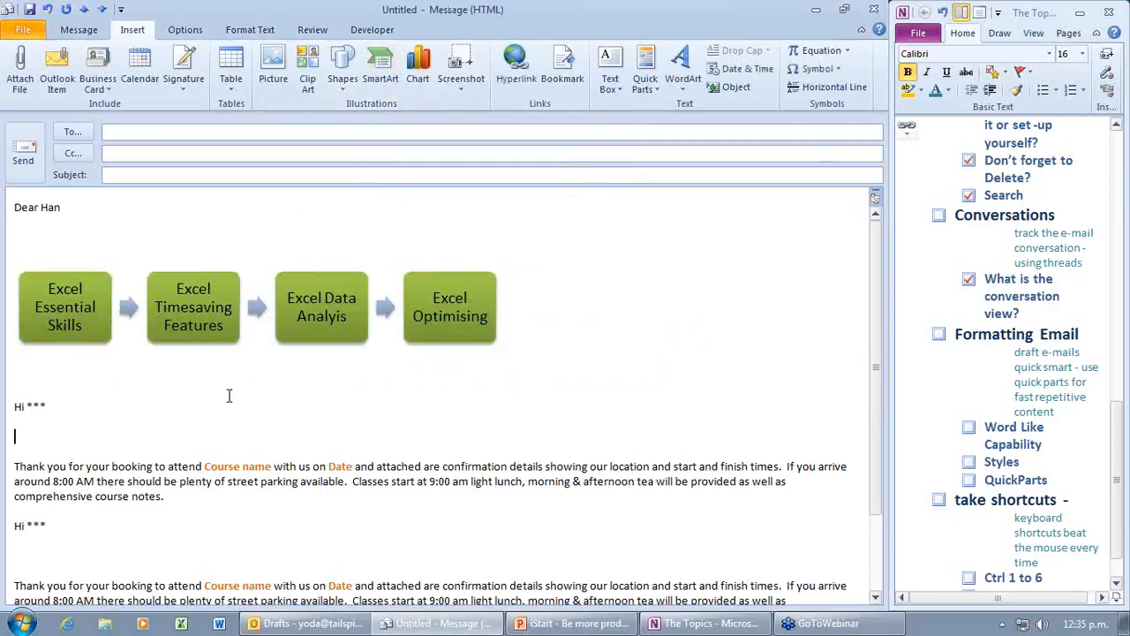
Step: Insert a bar chart and fill its column headers with Jan through Apr
click(419, 71)
click(579, 453)
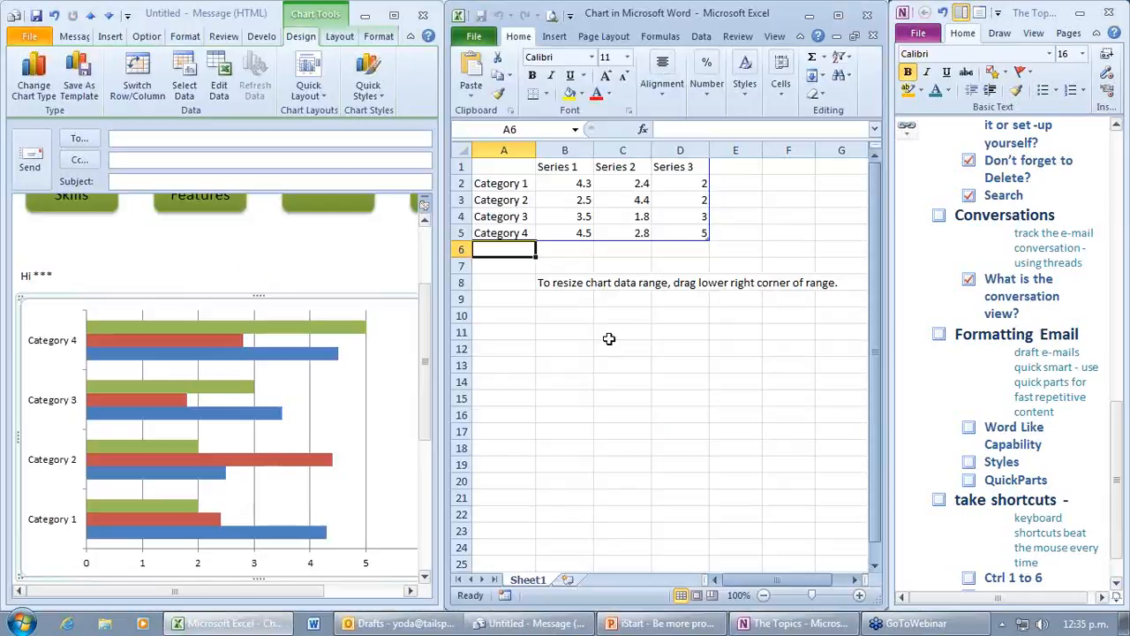
drag(593, 175, 752, 174)
Step: Rename the chart categories in A2:A4 to Excel, Word and PowerPoint
click(529, 183)
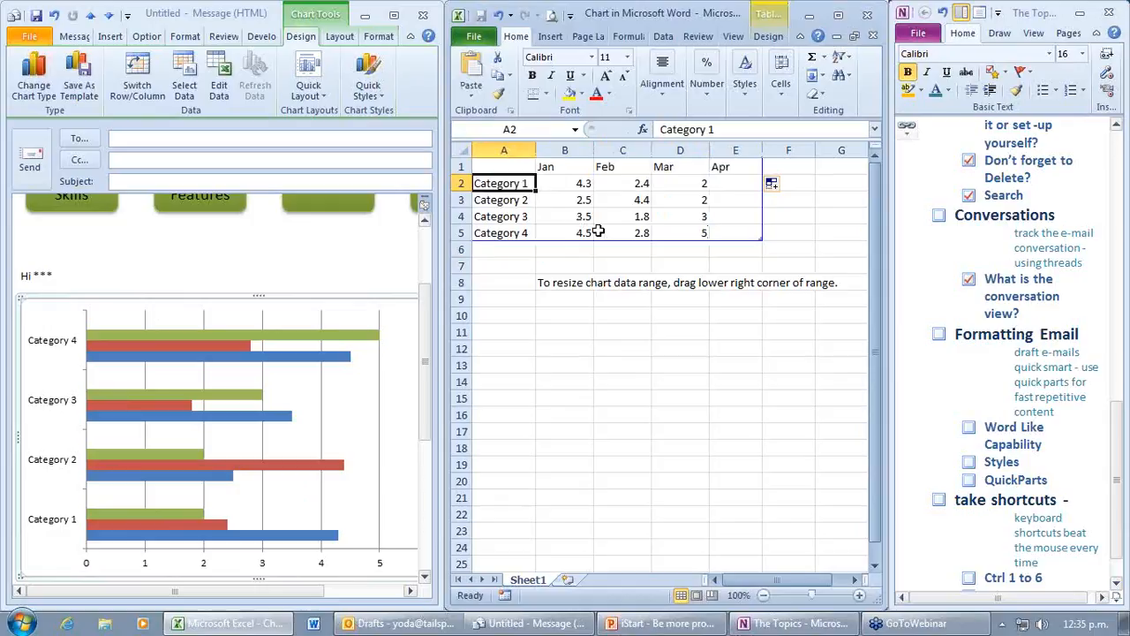
text(ESS)
key(BackSpace)
key(BackSpace)
key(BackSpace)
text(Ex)
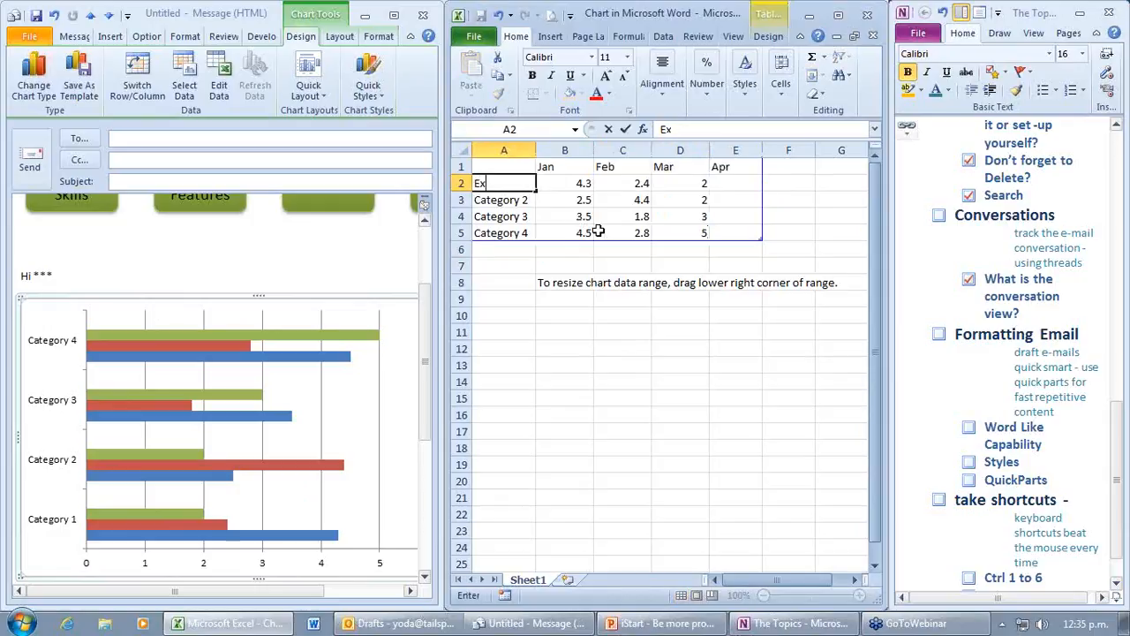
text(cel)
key(Return)
text(Word)
key(Return)
text(PowerPint)
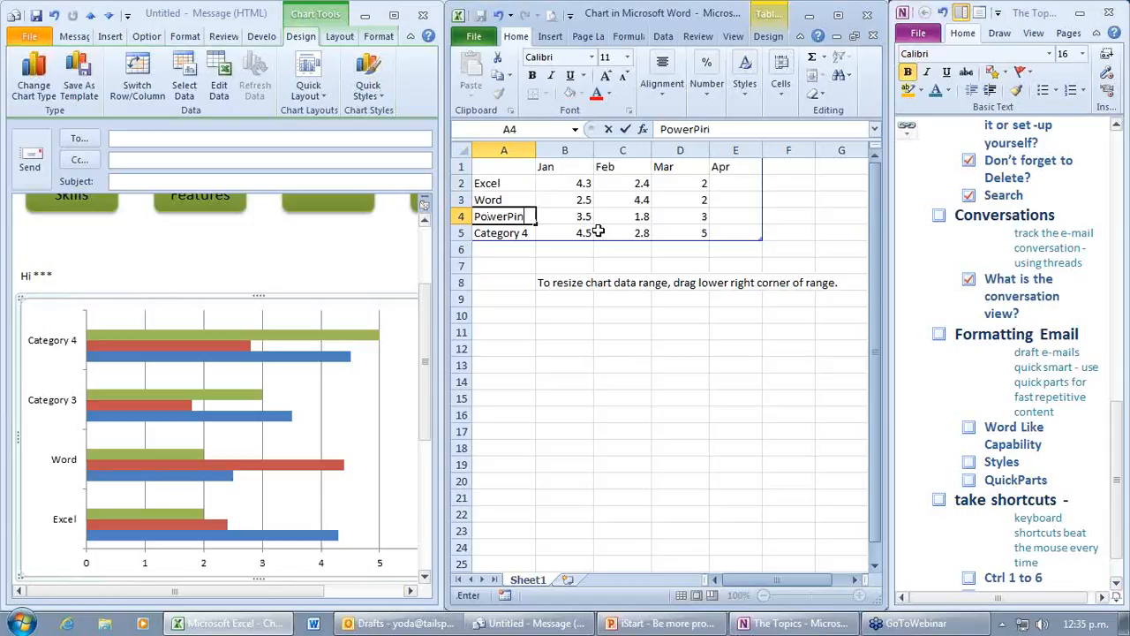
key(BackSpace)
key(BackSpace)
key(BackSpace)
text(oint)
click(672, 382)
Step: Delete the Category 4 row and close the chart data spreadsheet
click(460, 232)
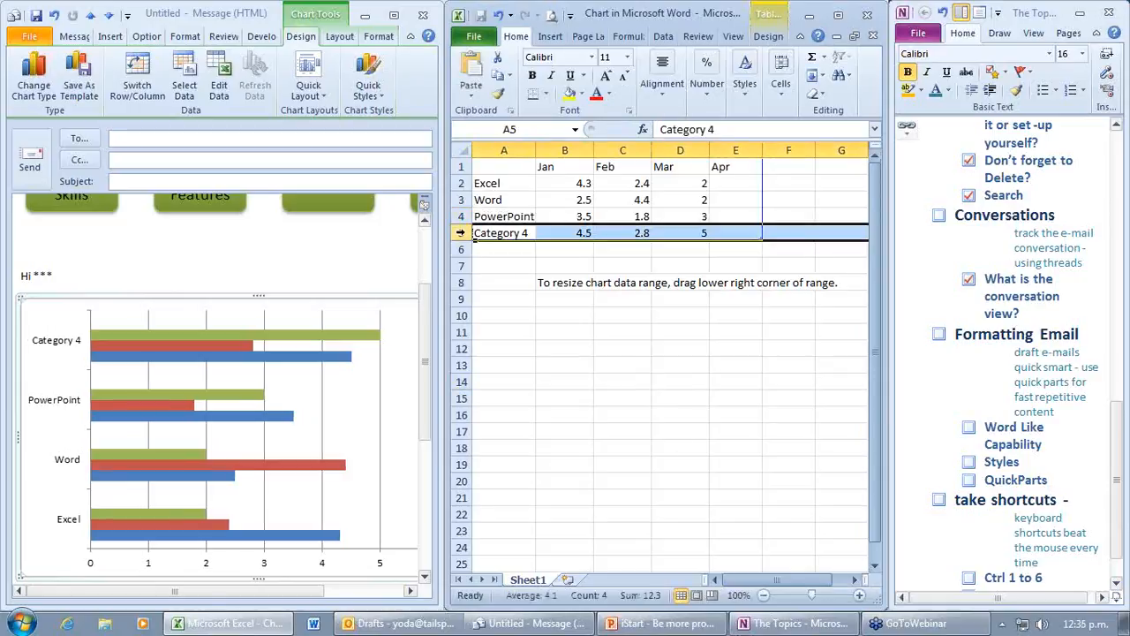
key(Delete)
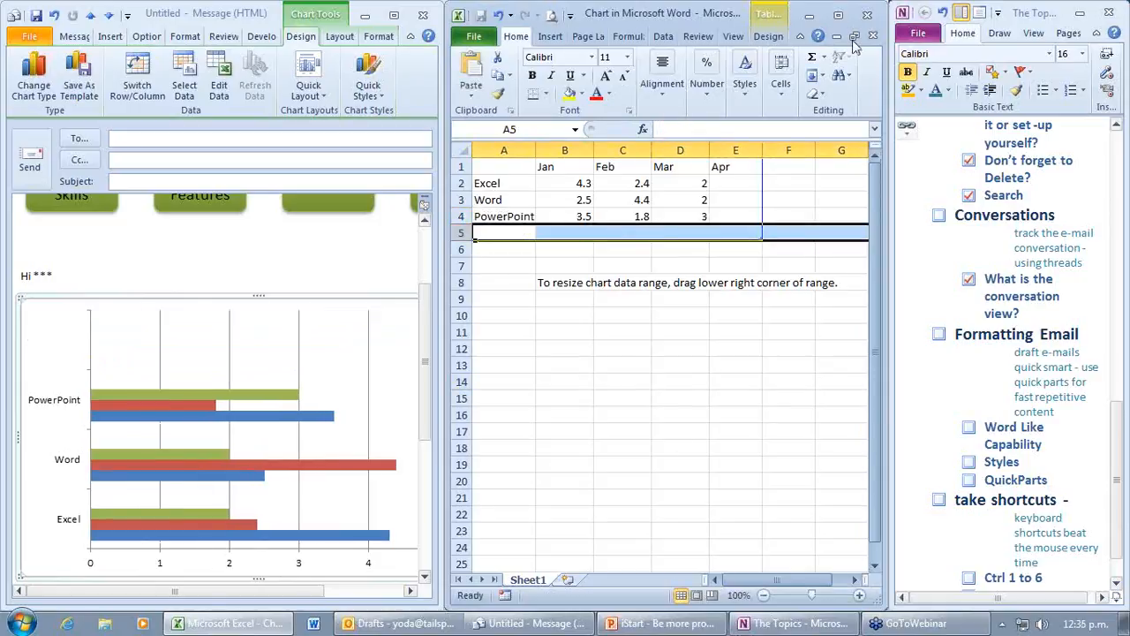
click(868, 15)
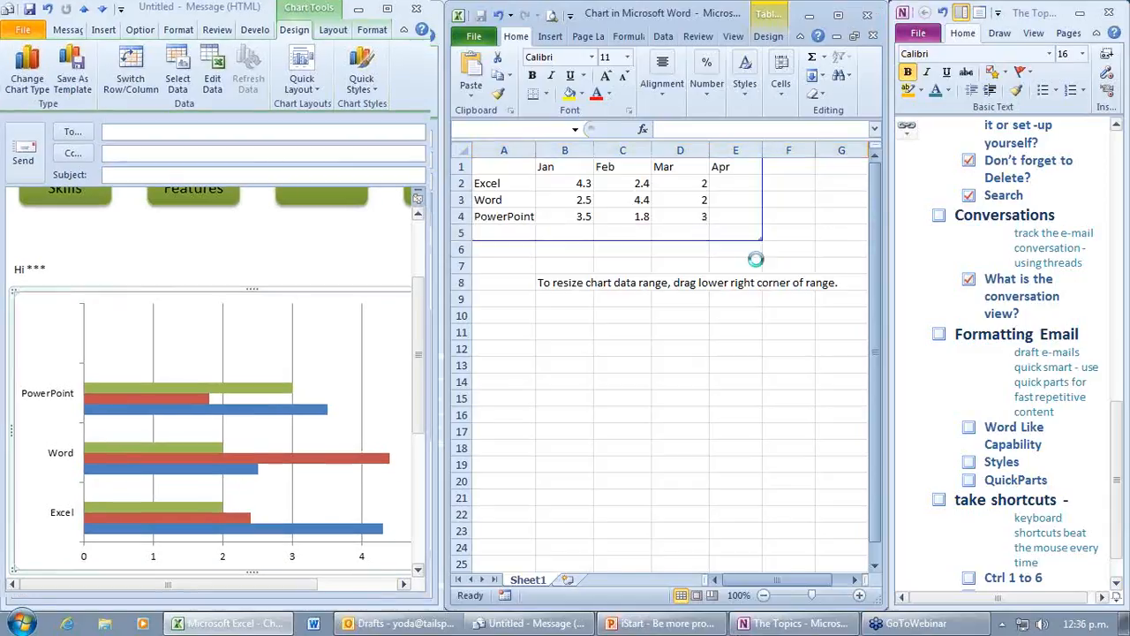
Step: Apply a multicolour chart style to the bar chart
click(77, 309)
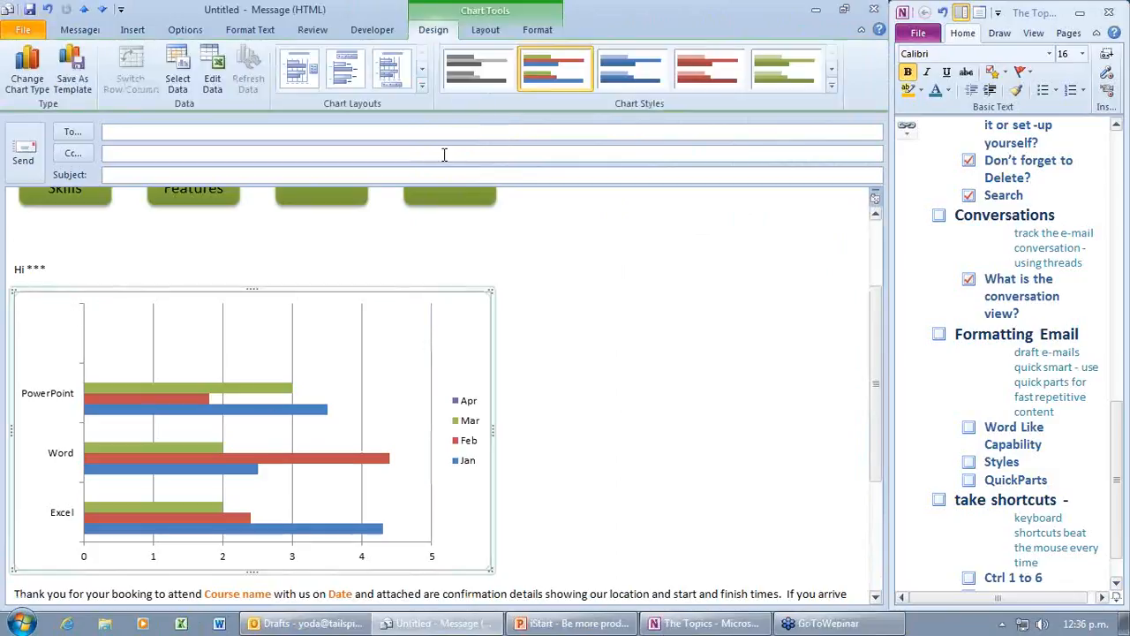
click(831, 70)
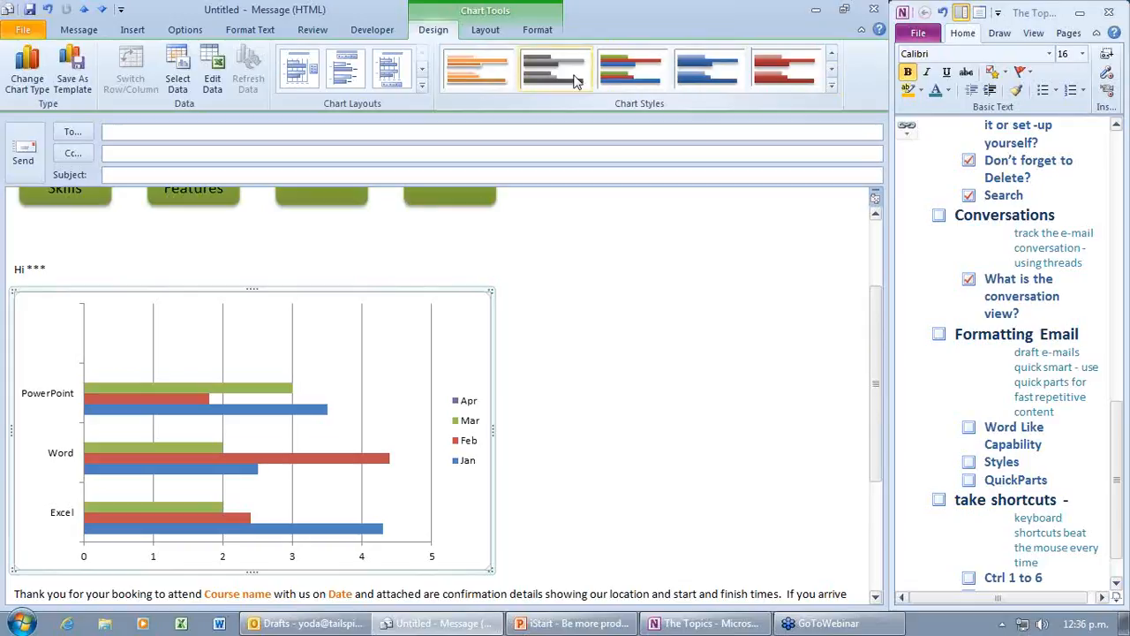
click(635, 68)
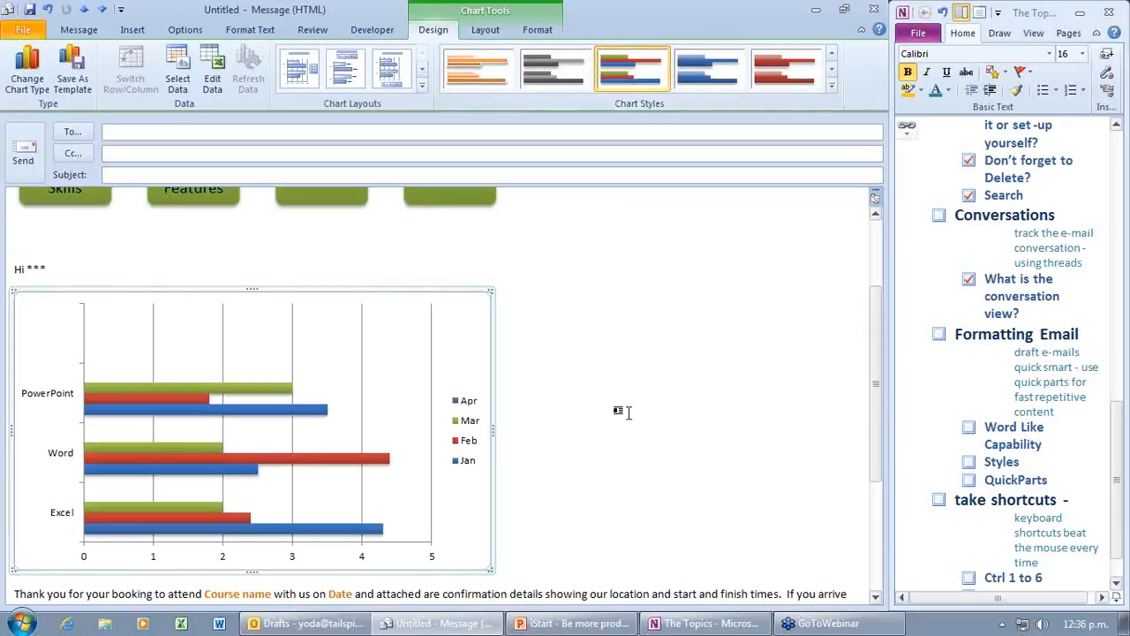
Step: Address the message to the suggested contact, give it the subject 'The Information', and send it
click(144, 130)
text(Ha)
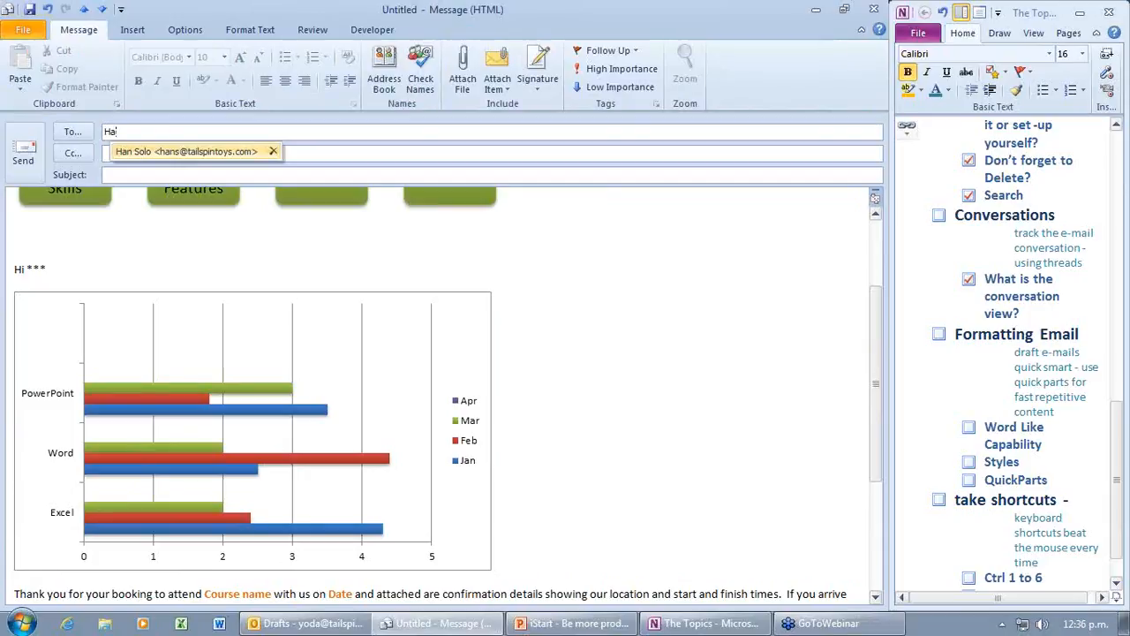
key(Return)
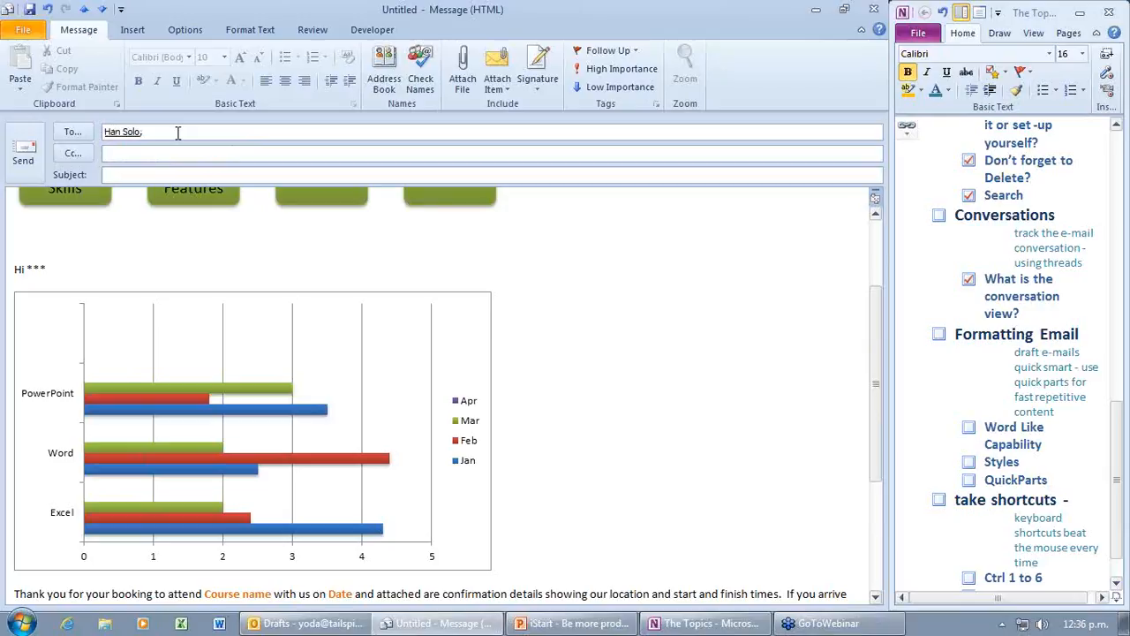
key(Tab)
key(Tab)
text(The Information)
click(27, 155)
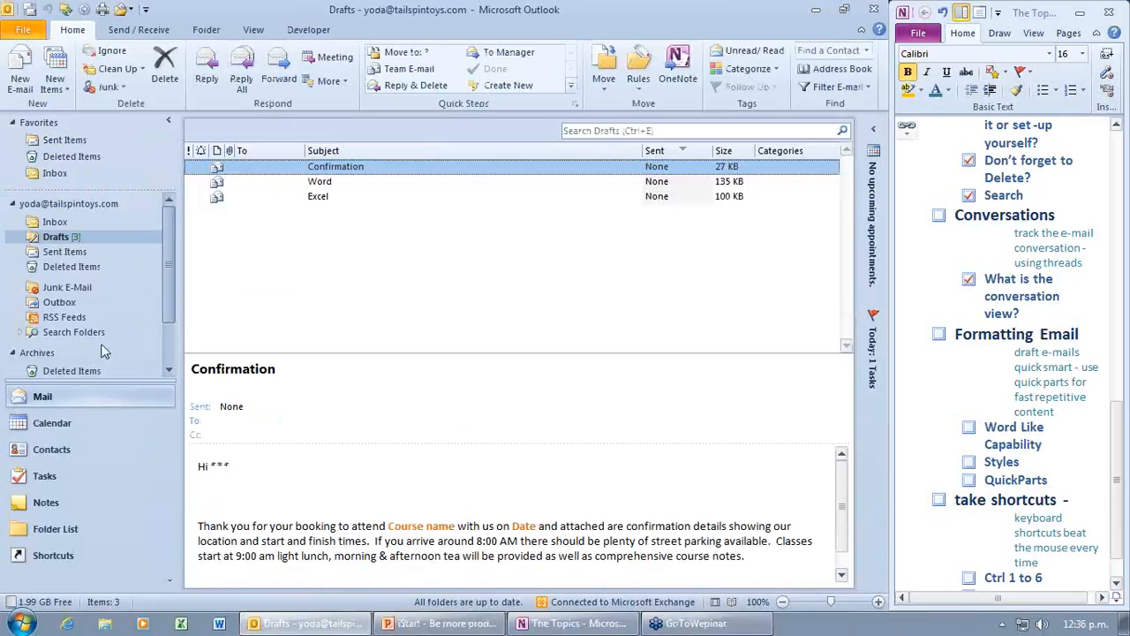
Step: Open a new e-mail and browse its Format Text and Insert tab commands
click(24, 71)
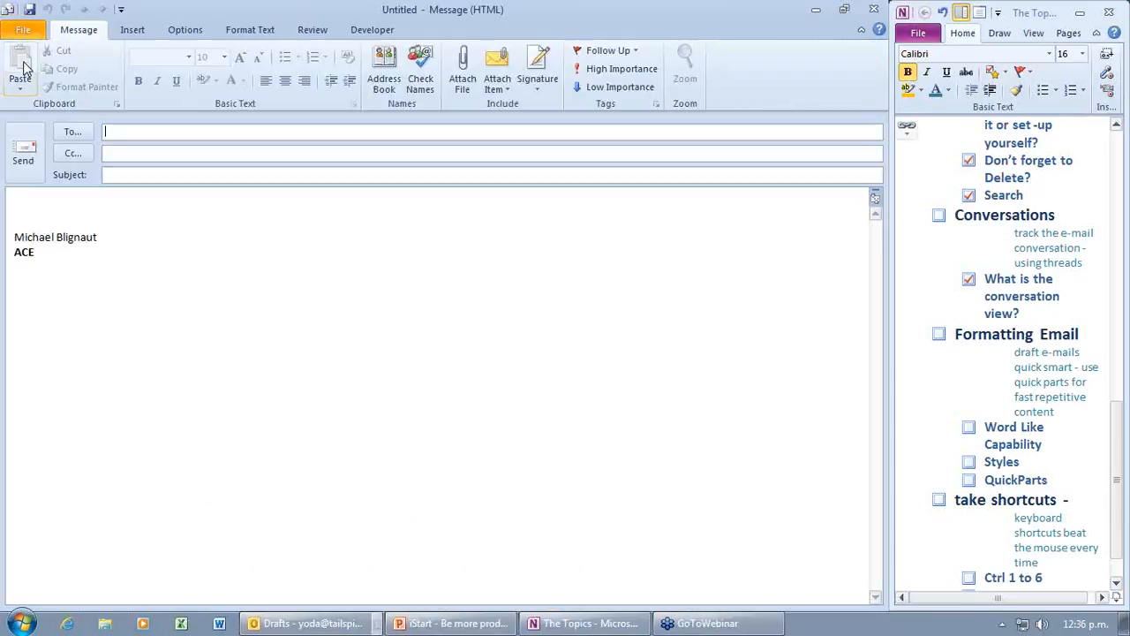
click(252, 31)
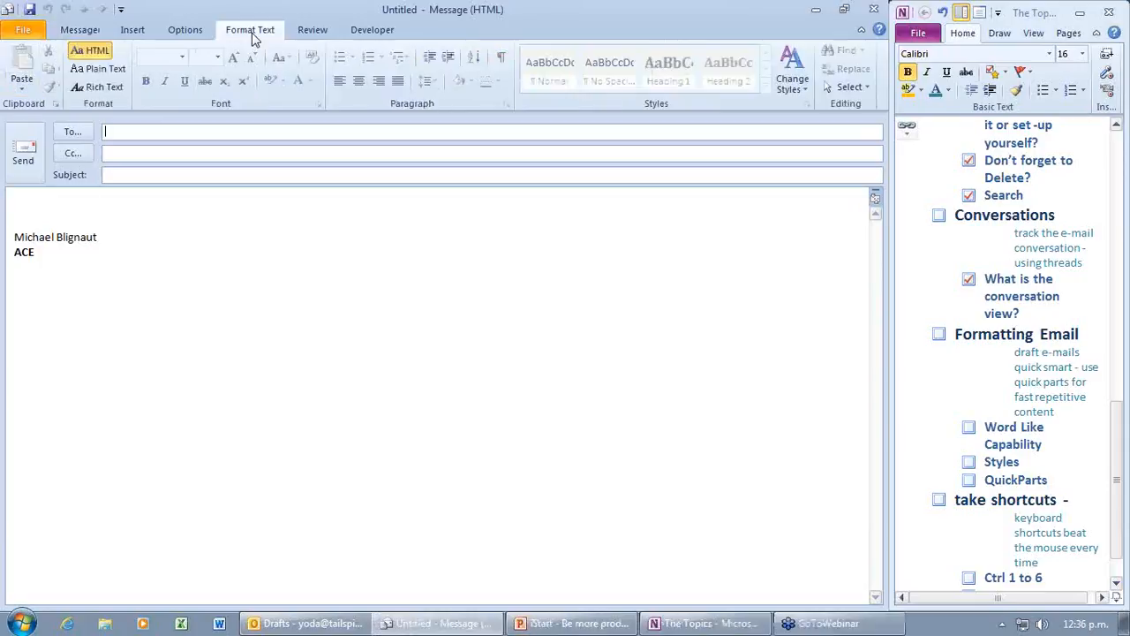
click(181, 209)
click(133, 31)
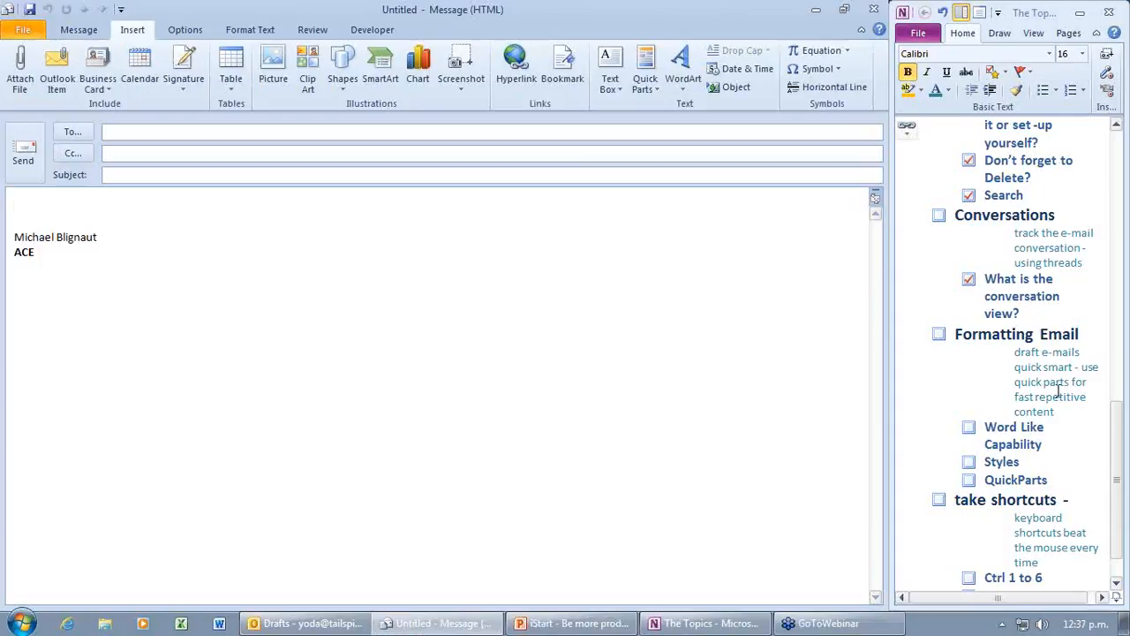
Step: Tick Word Like Capability, Styles and QuickParts in OneNote, then close the unused new message
click(969, 430)
click(968, 462)
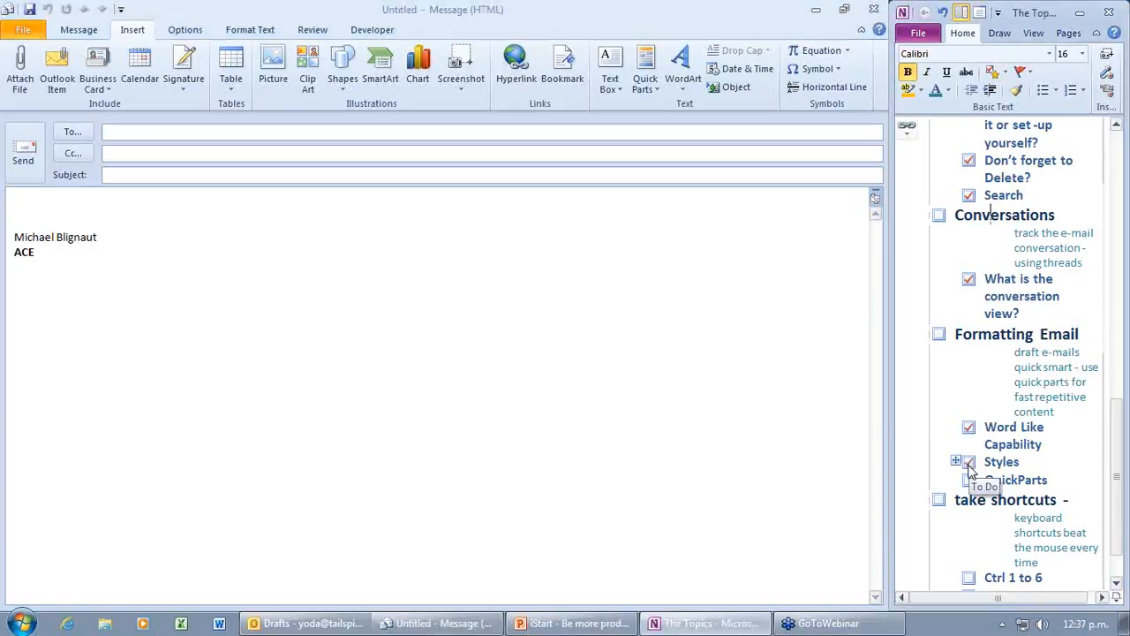
click(970, 479)
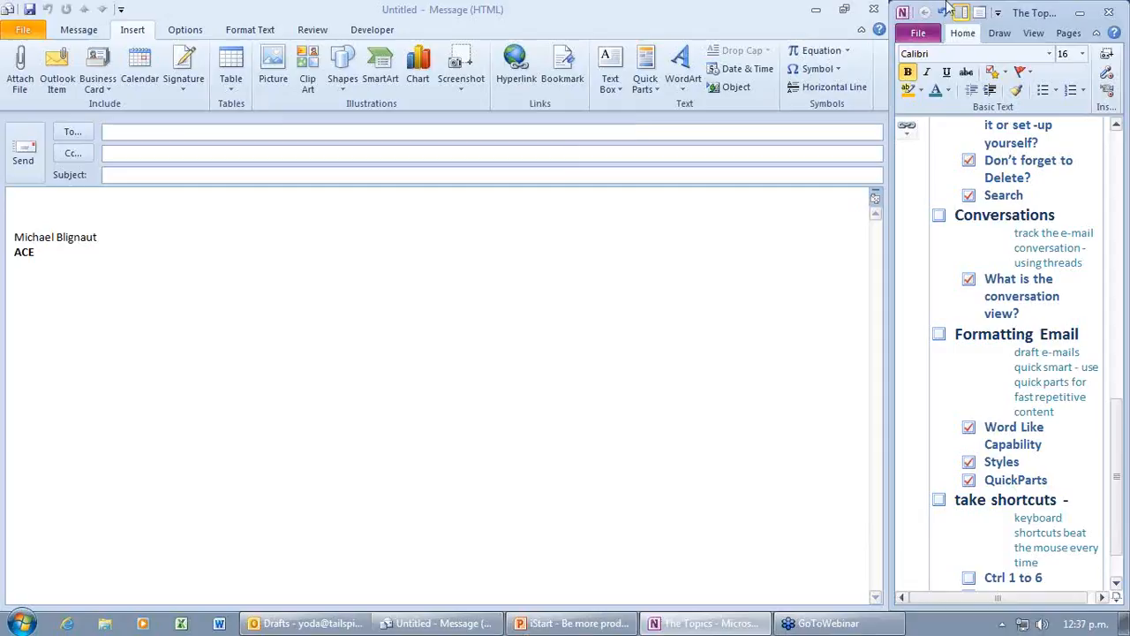
click(879, 10)
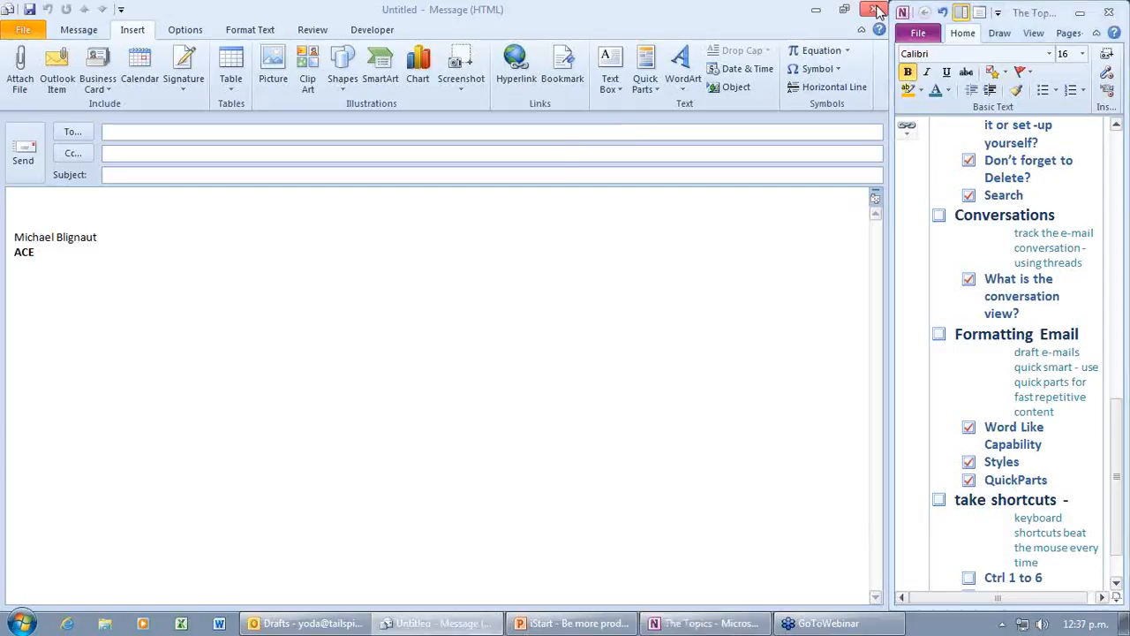
click(877, 11)
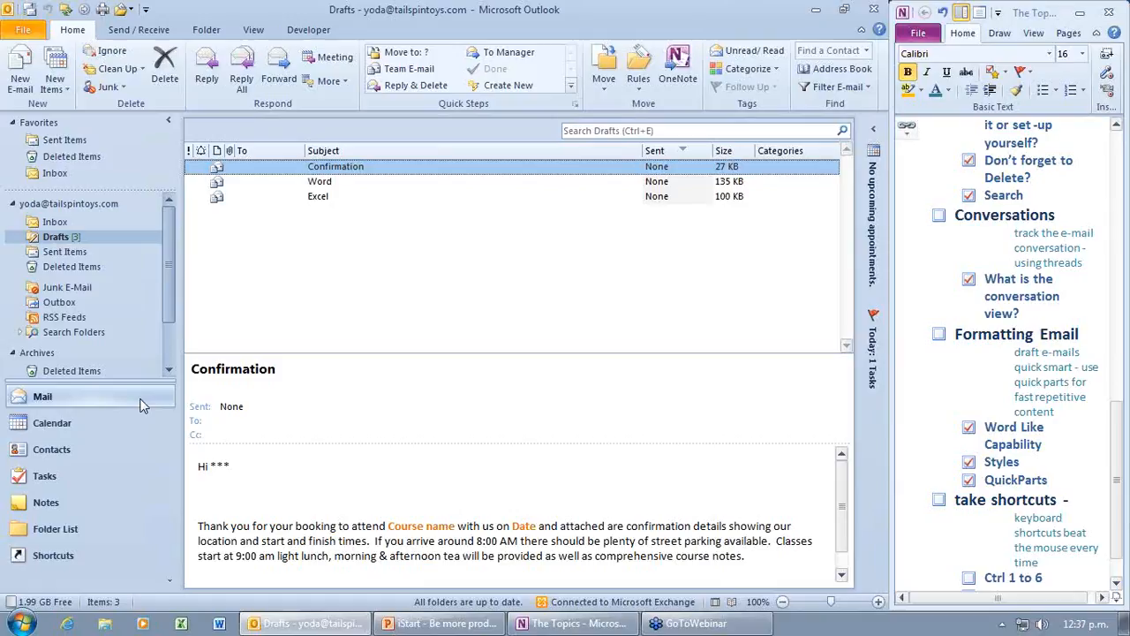
Step: In Calendar, overlay a teammate's shared calendar on the same week grid
key(ctrl+2)
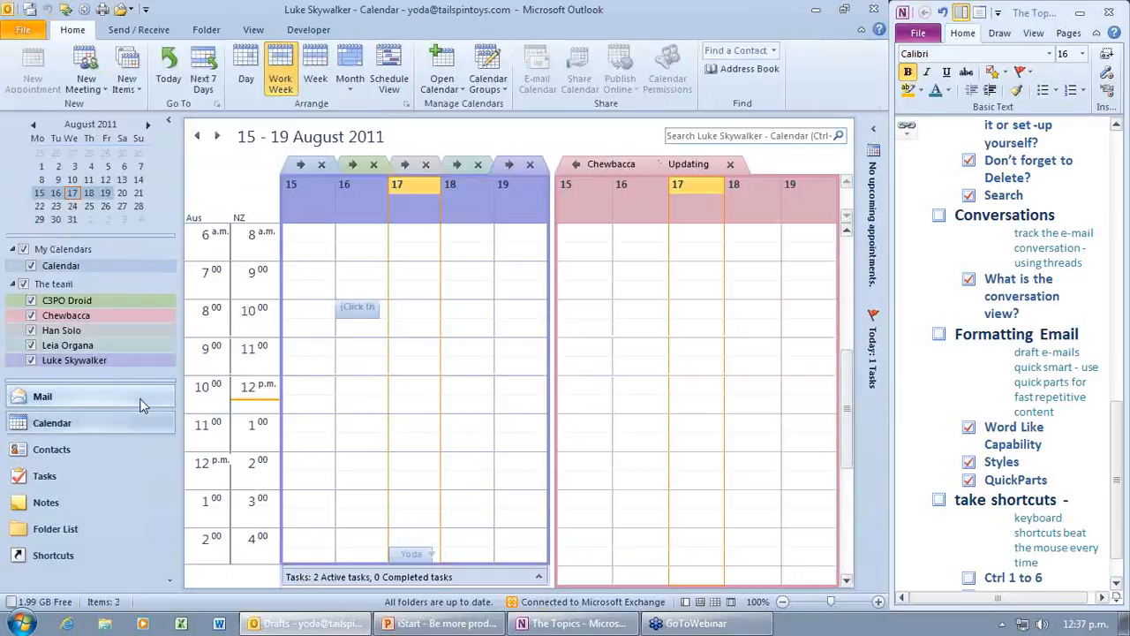
click(577, 165)
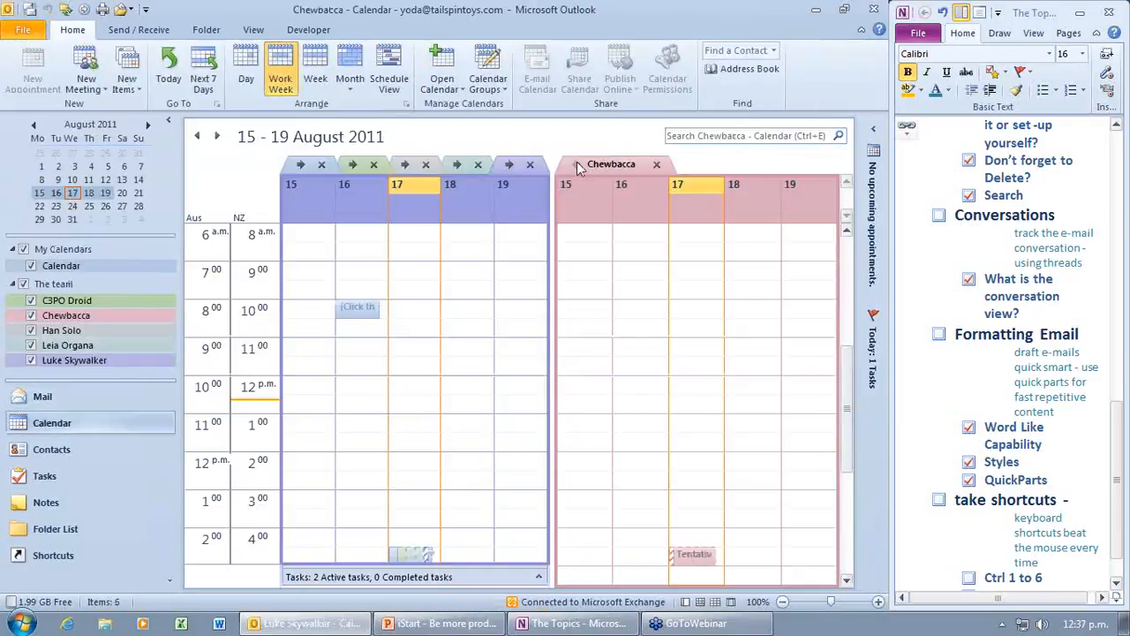
click(577, 164)
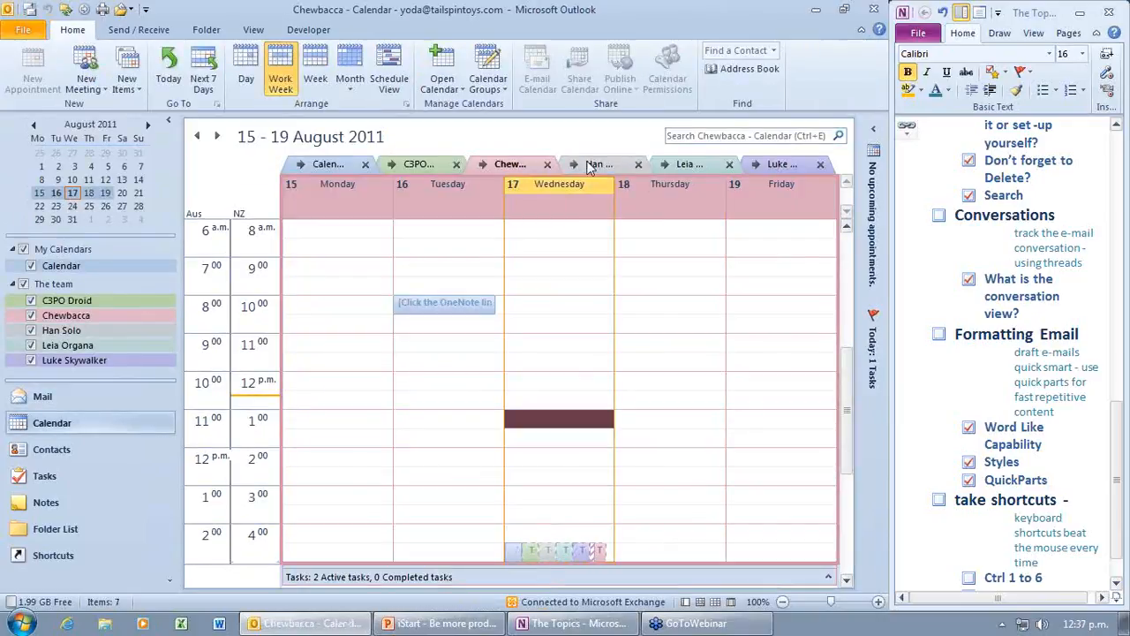
Step: Go to Contacts, briefly visit Tasks, then show the full Folder List with Ctrl+6
key(ctrl+3)
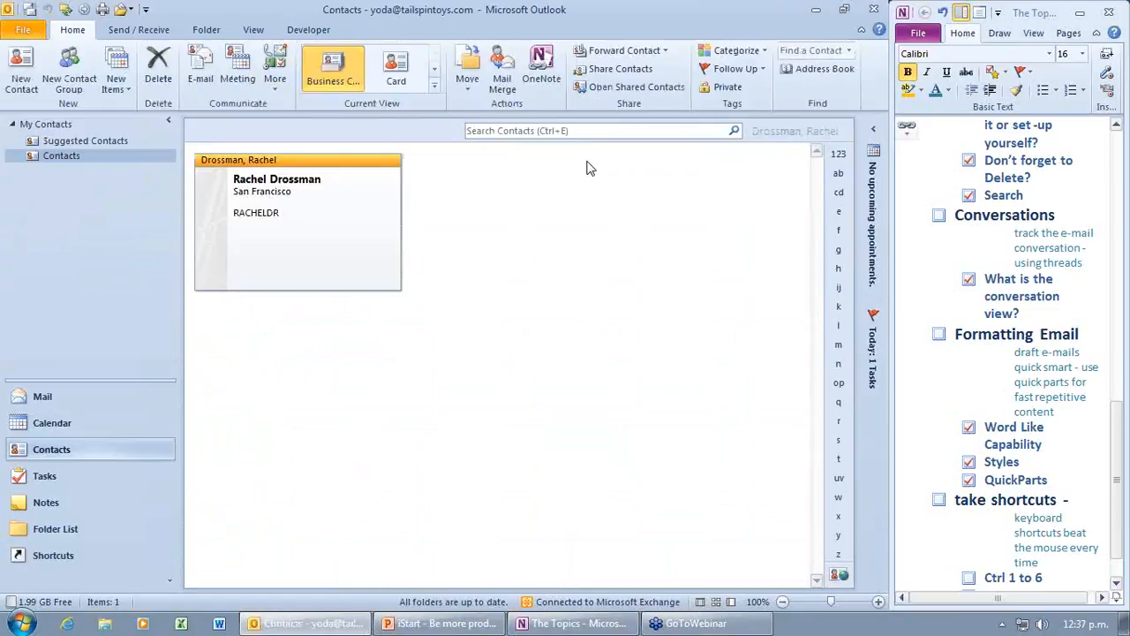
key(ctrl+4)
key(ctrl+3)
key(ctrl+6)
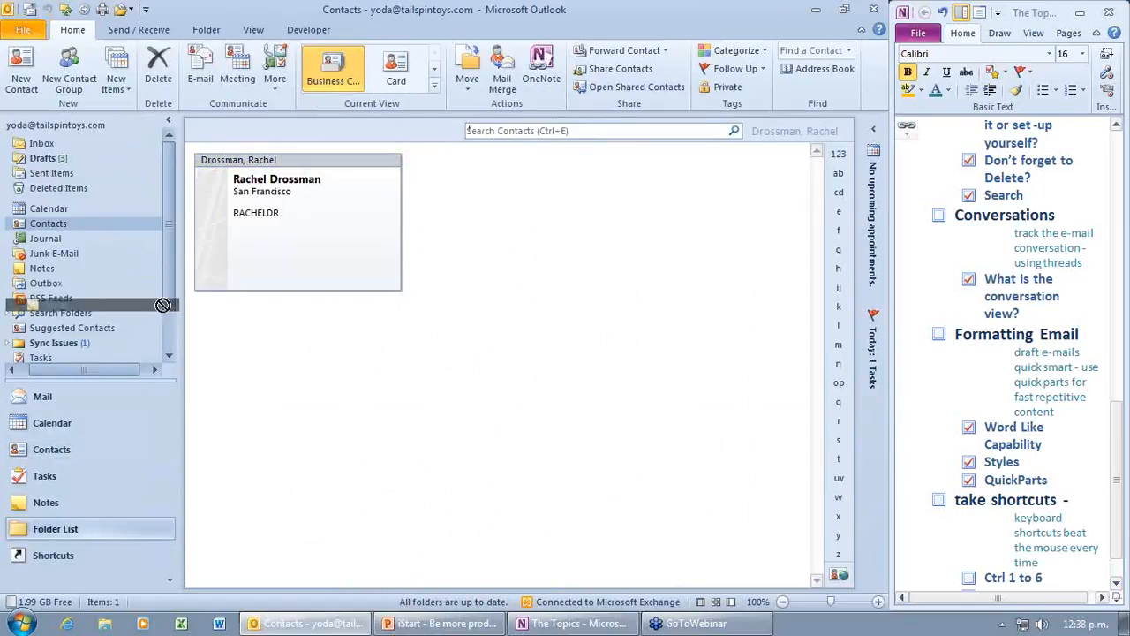
Step: Try dragging the contact card to a folder, dismiss the error, widen the folder pane, and show KeyTips
drag(162, 328, 88, 369)
click(435, 343)
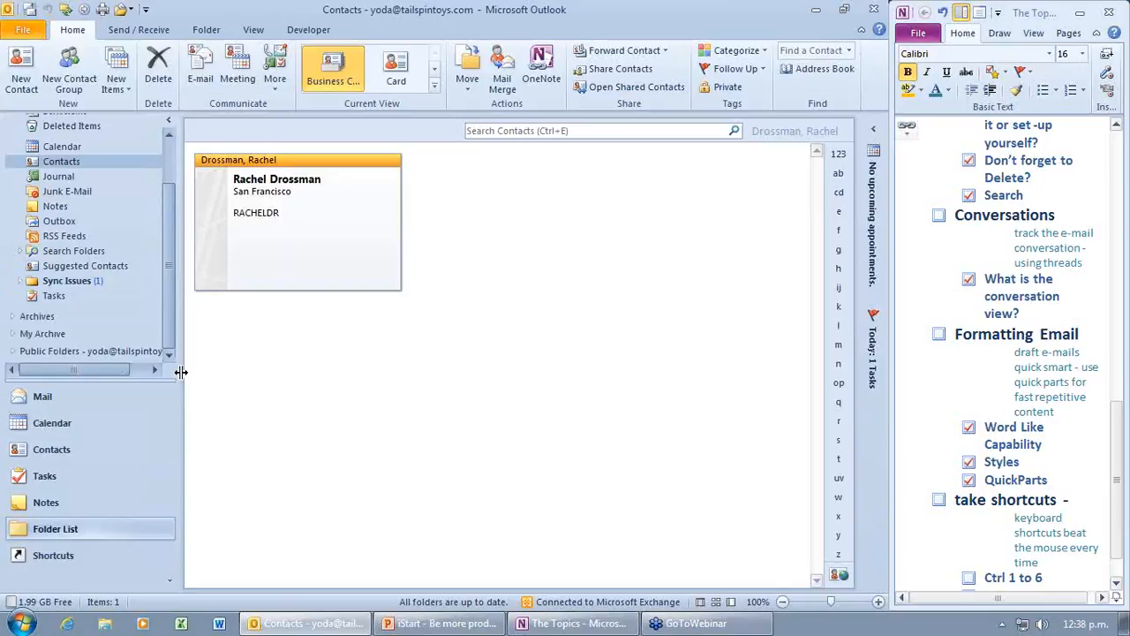
drag(181, 372, 261, 370)
scroll(239, 257, up, 3)
scroll(239, 302, down, 2)
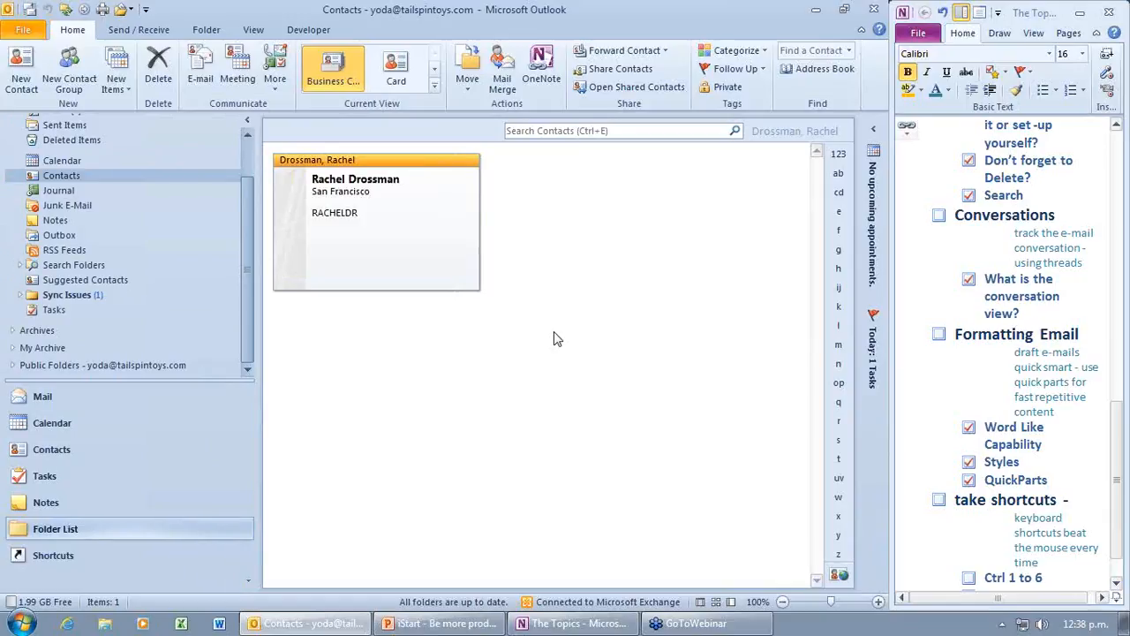
key(alt)
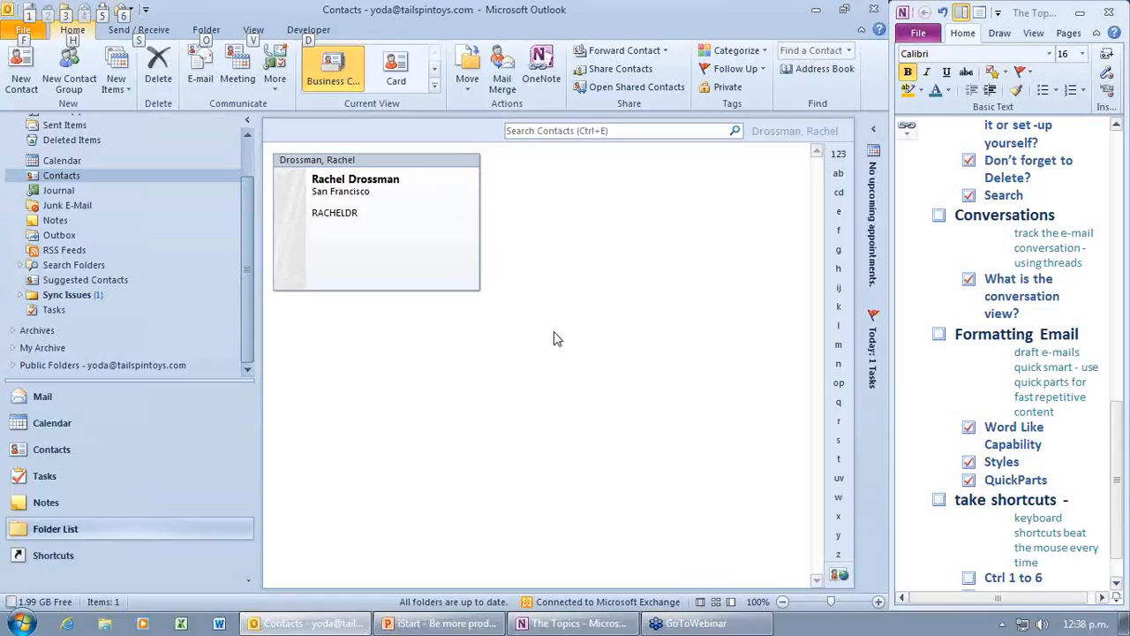
key(alt)
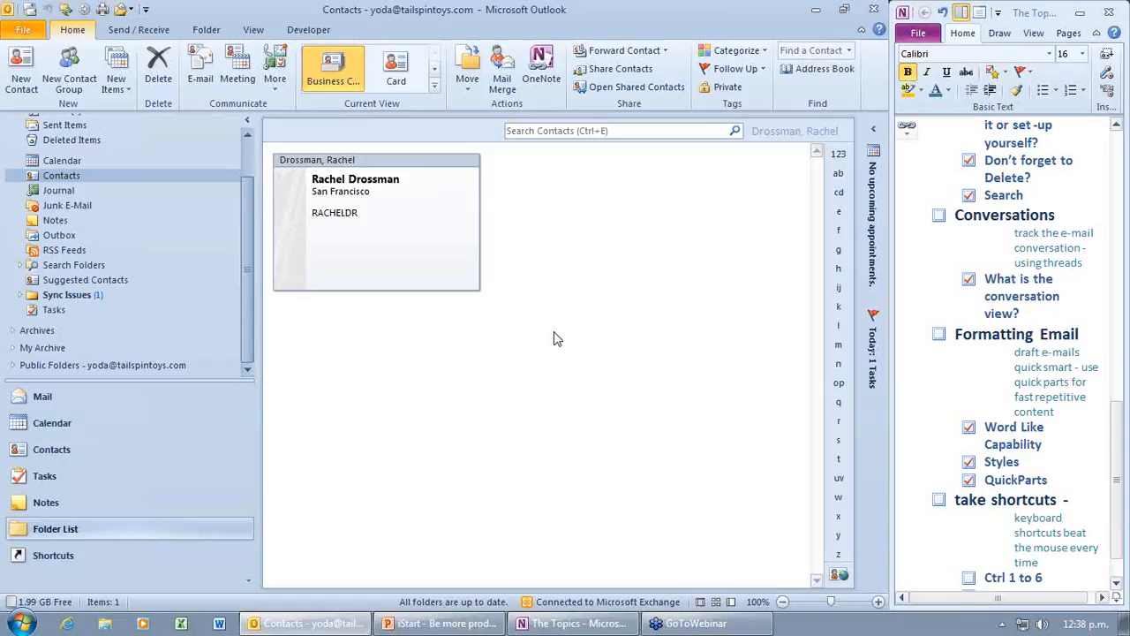
key(ctrl+p)
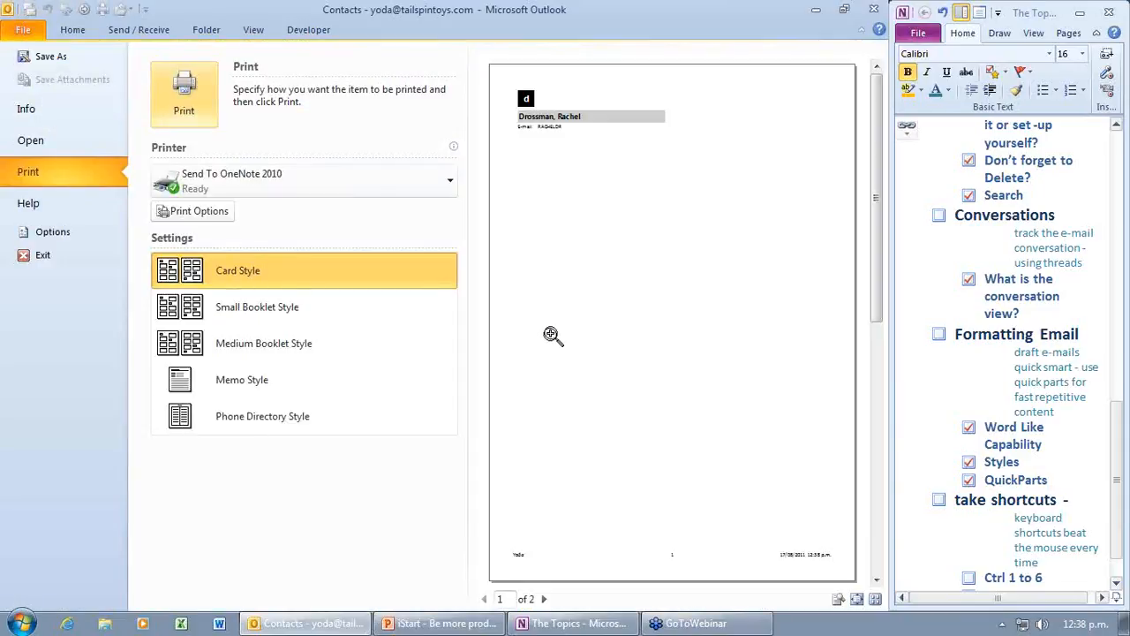
click(75, 32)
Step: Switch to Mail, open the Inbox, and start printing the selected Tailspin Toys Proposal message
click(93, 399)
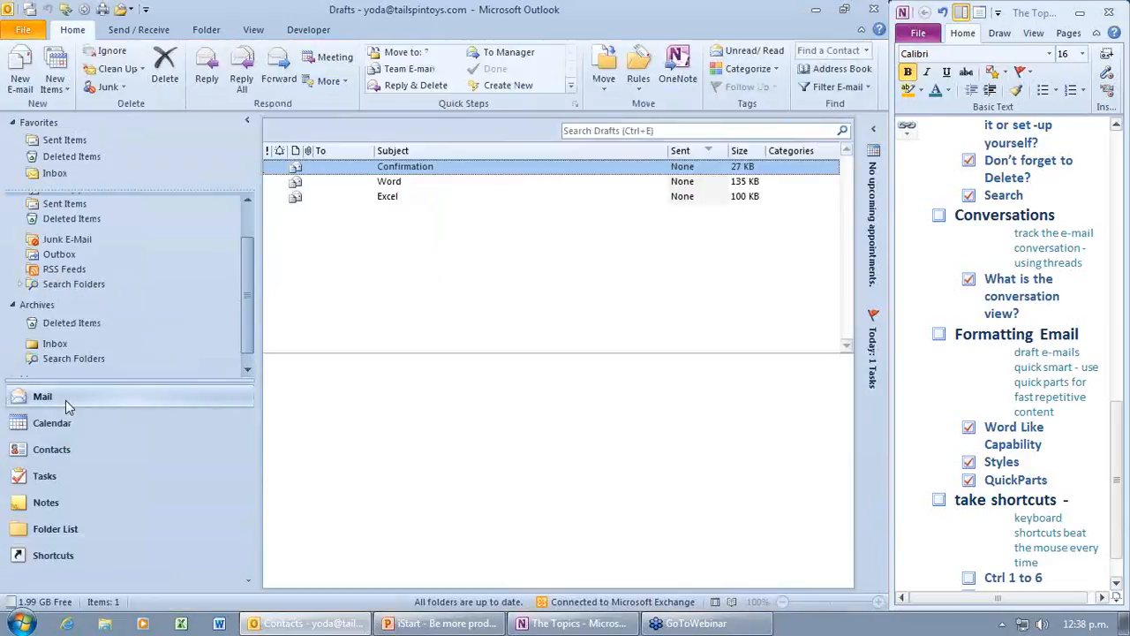
drag(246, 297, 248, 263)
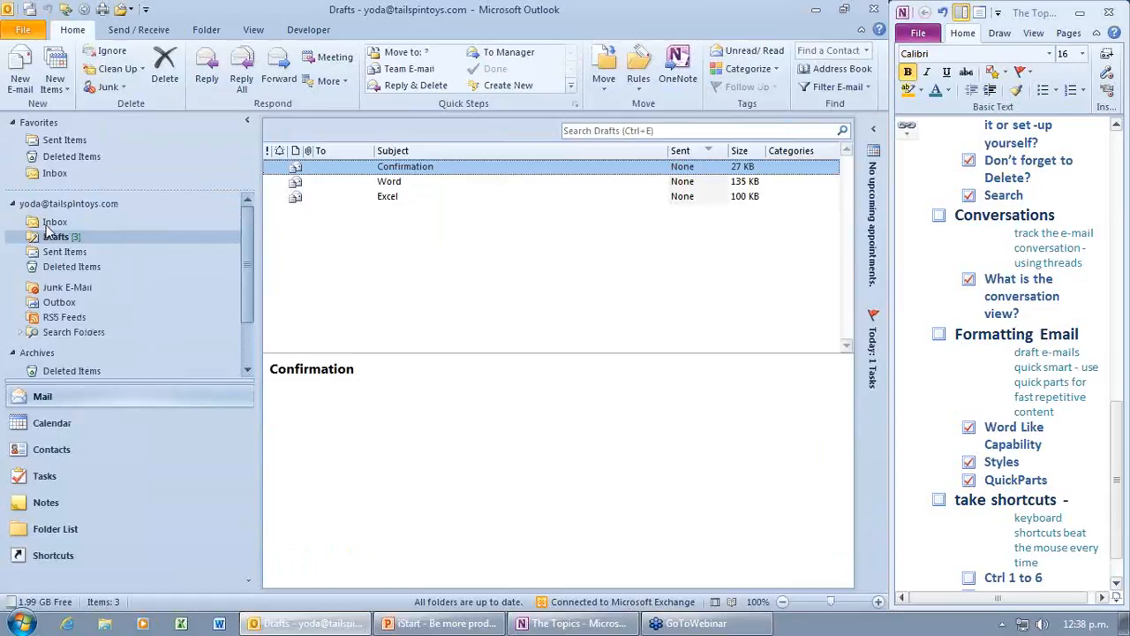
click(50, 222)
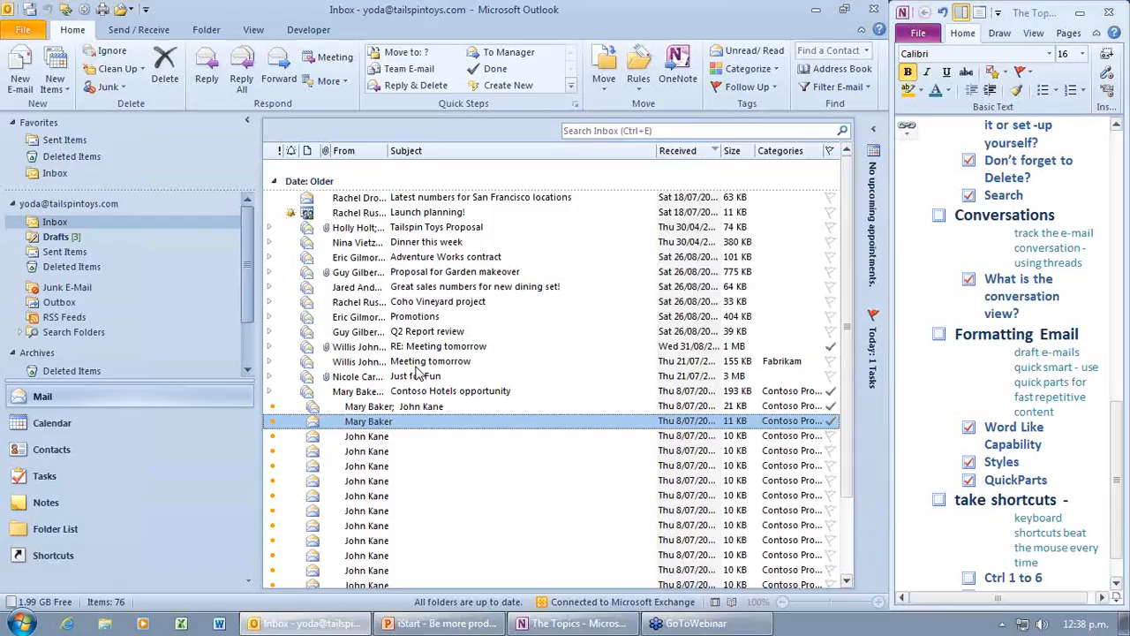
click(560, 242)
key(ctrl+p)
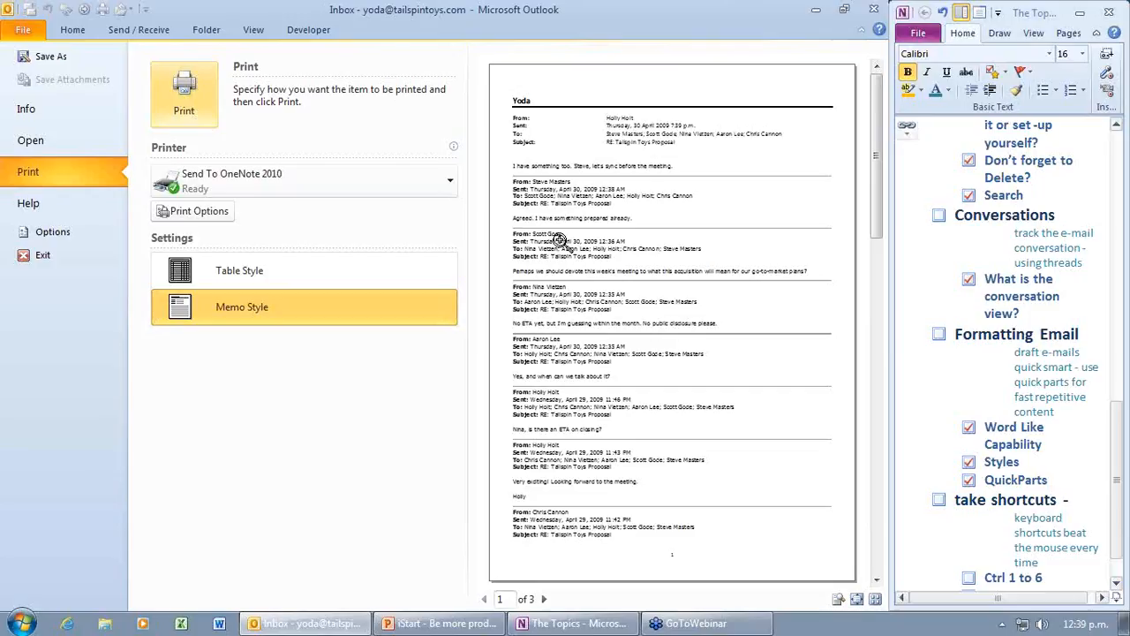
Step: Page the memo-style preview to page 3, zoom in and out, then return to the Inbox
click(544, 600)
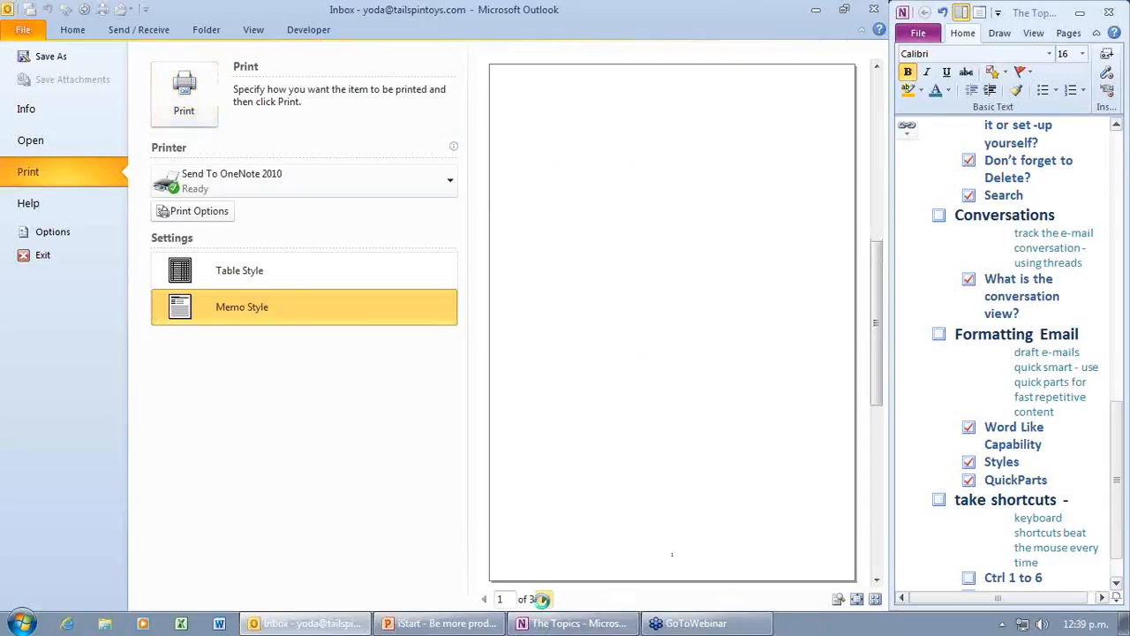
click(544, 599)
click(732, 412)
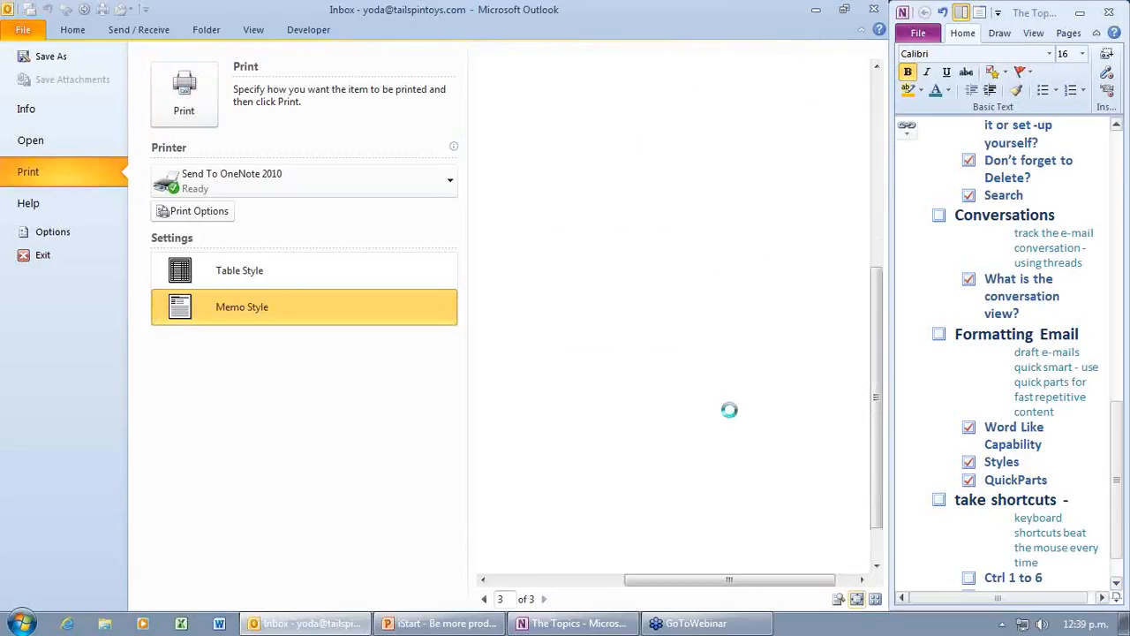
click(731, 412)
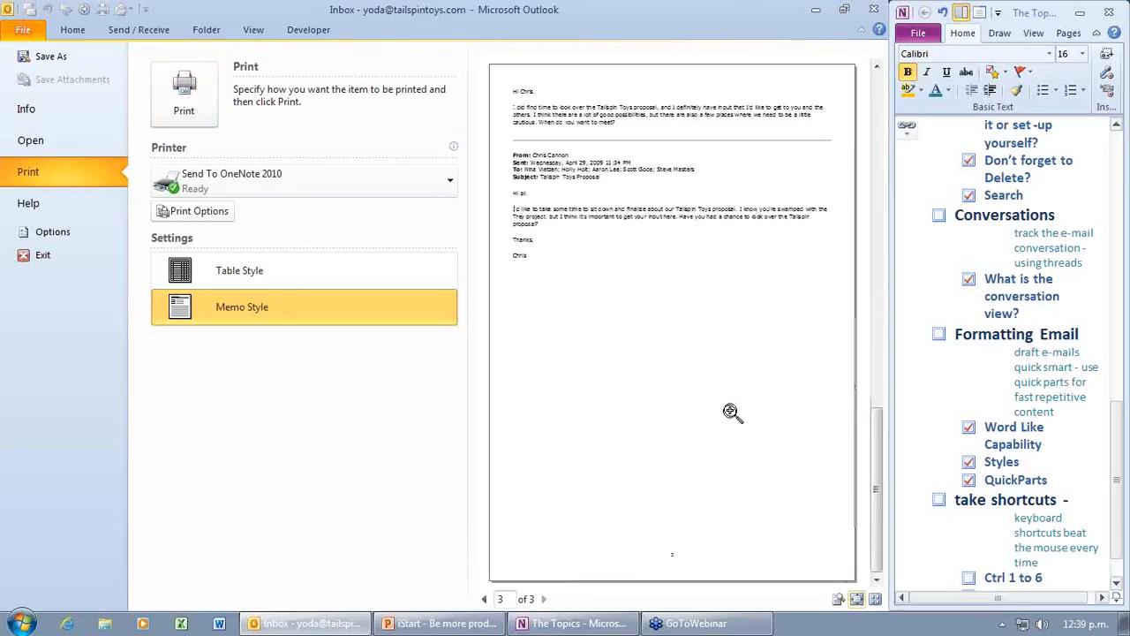
click(572, 144)
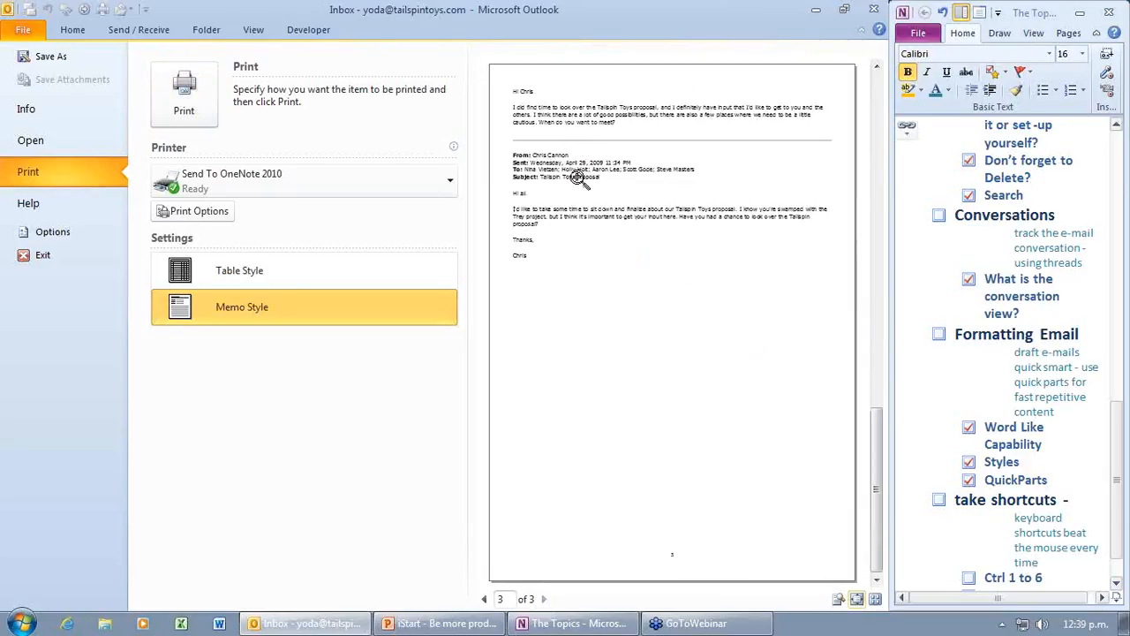
click(84, 33)
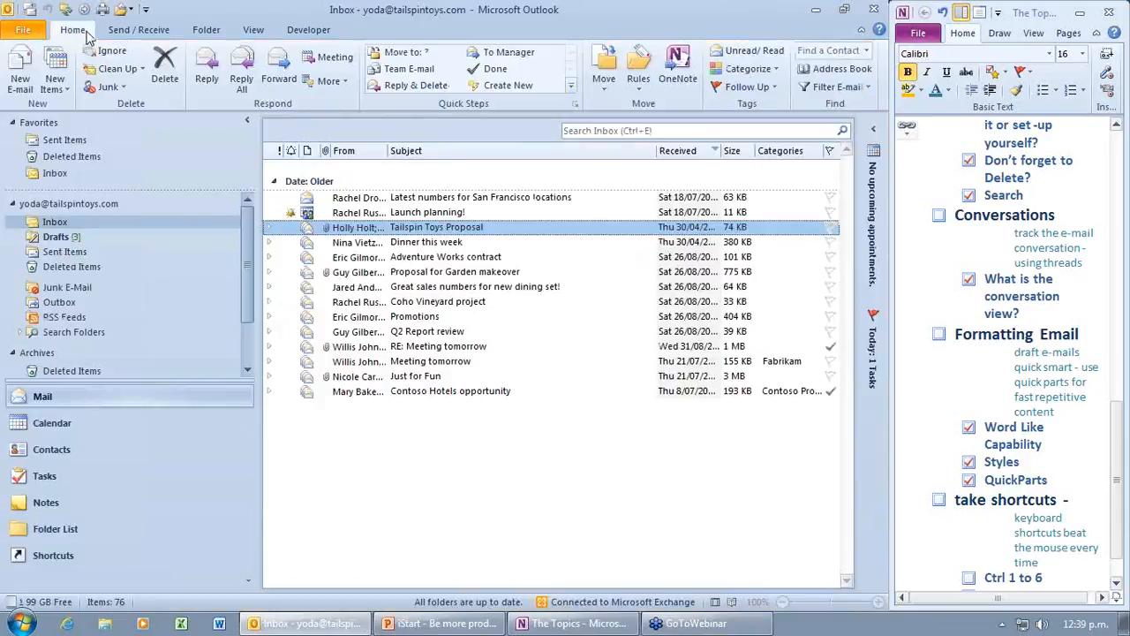
Step: Use the View tab KeyTips to set the Reading Pane to Bottom
key(alt)
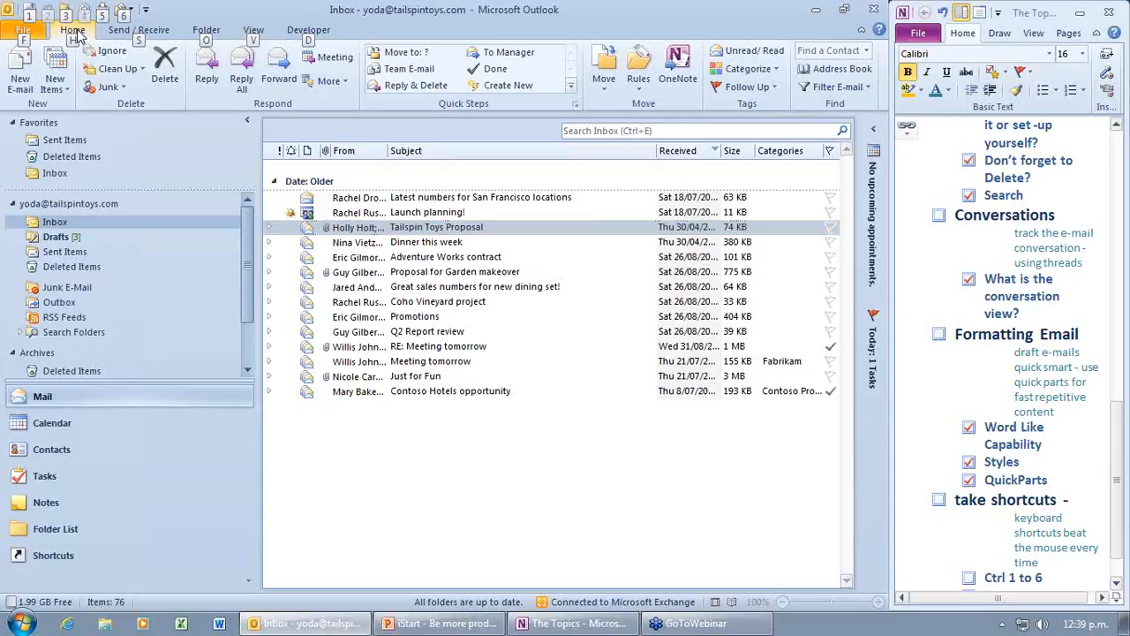
key(alt)
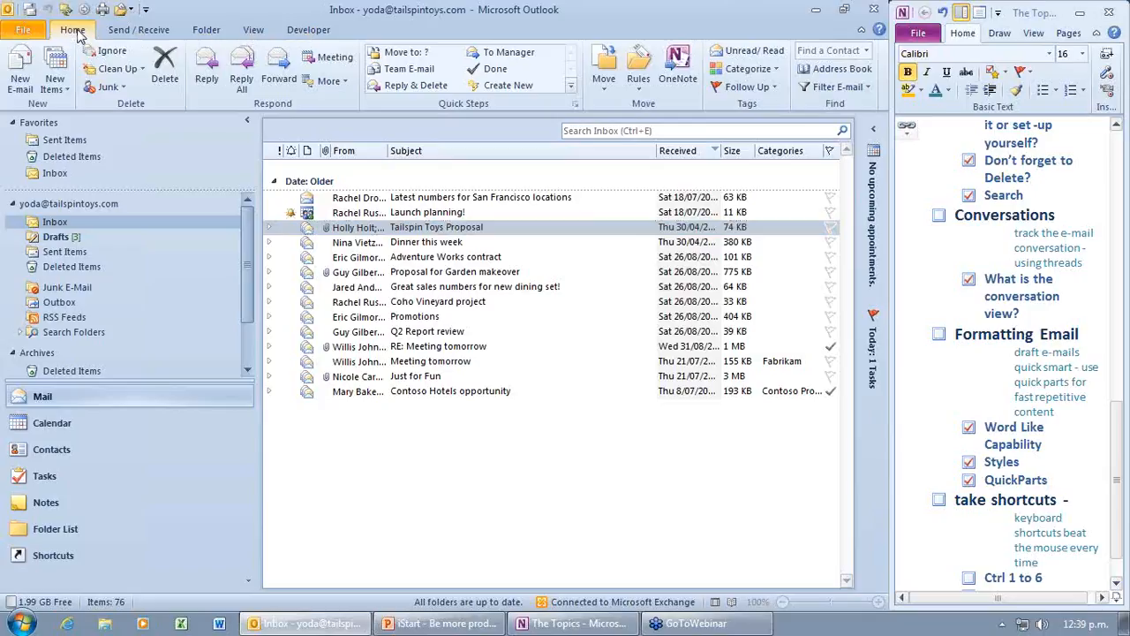
key(alt+v)
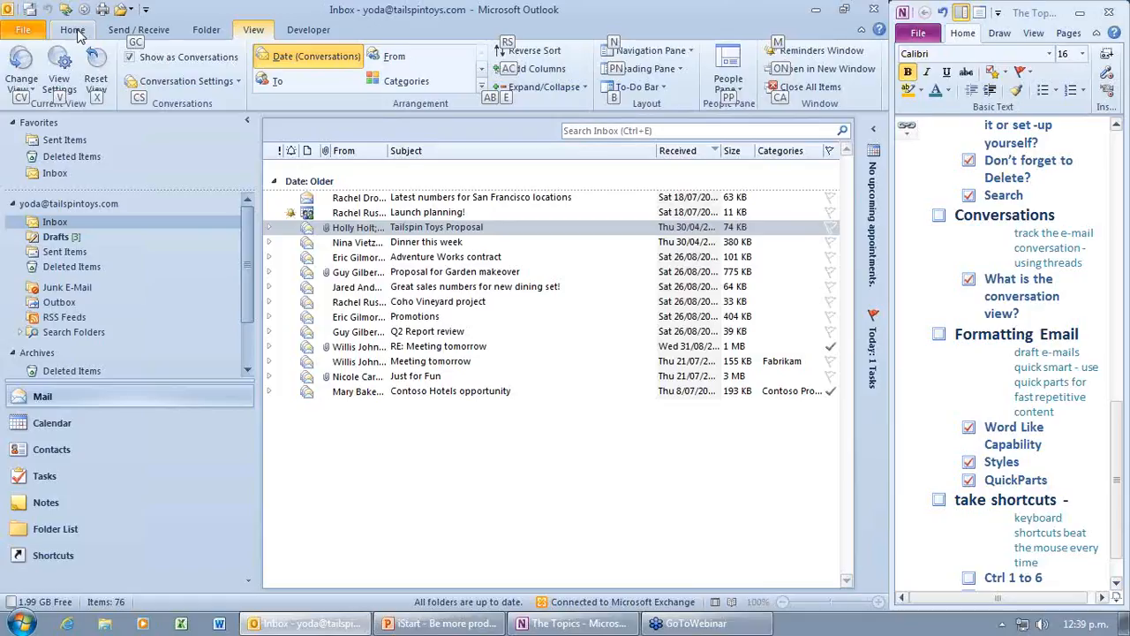
key(p)
key(n)
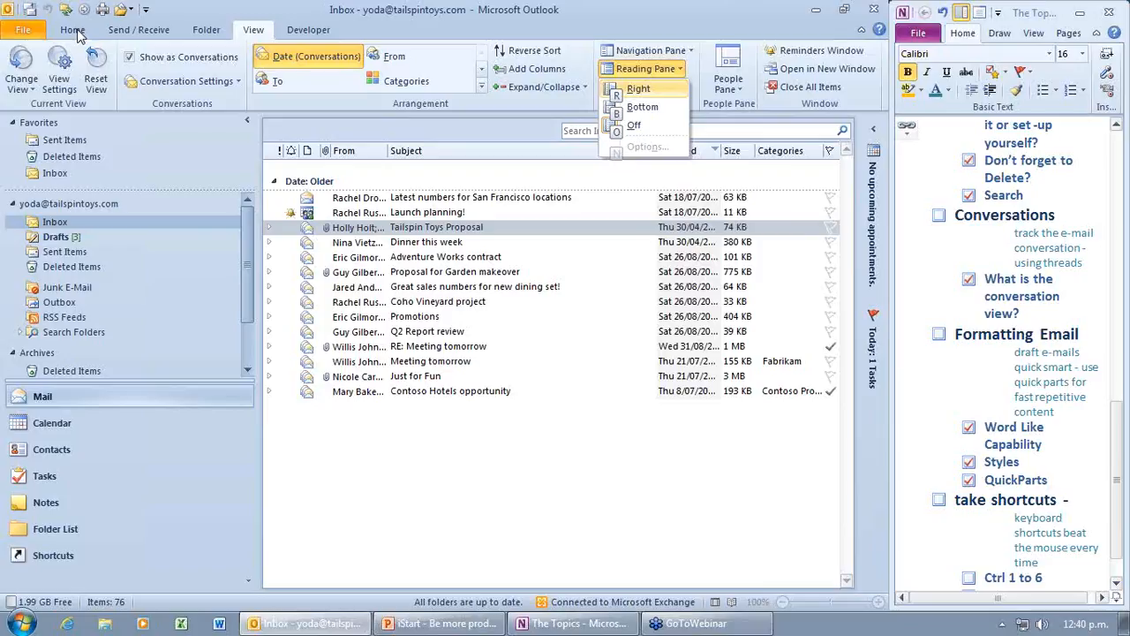
key(r)
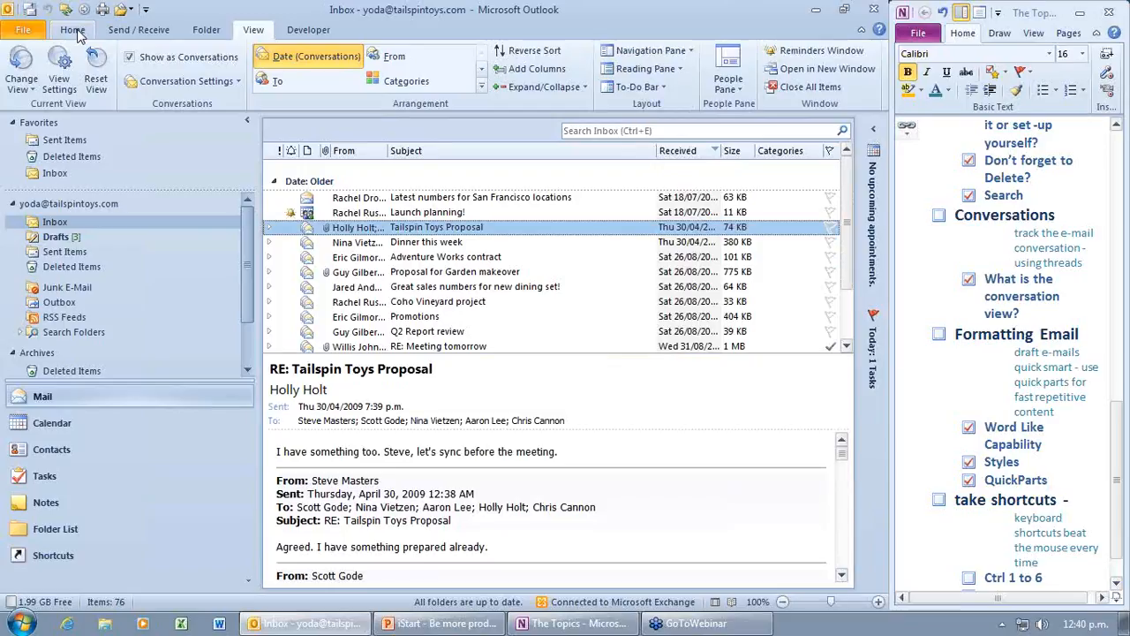
key(alt)
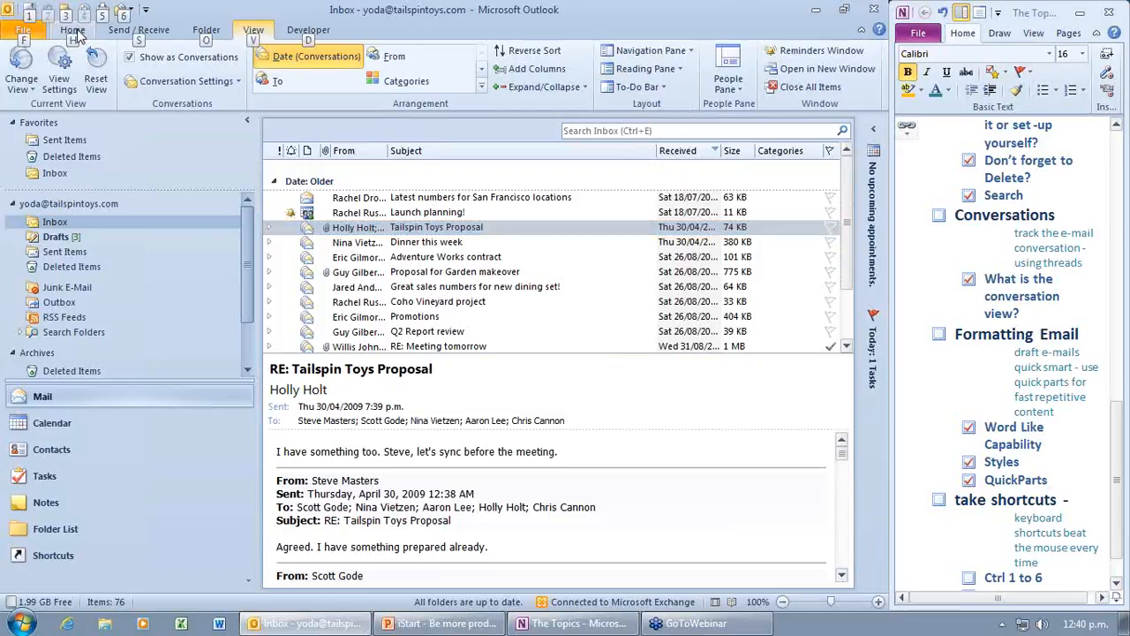
key(alt)
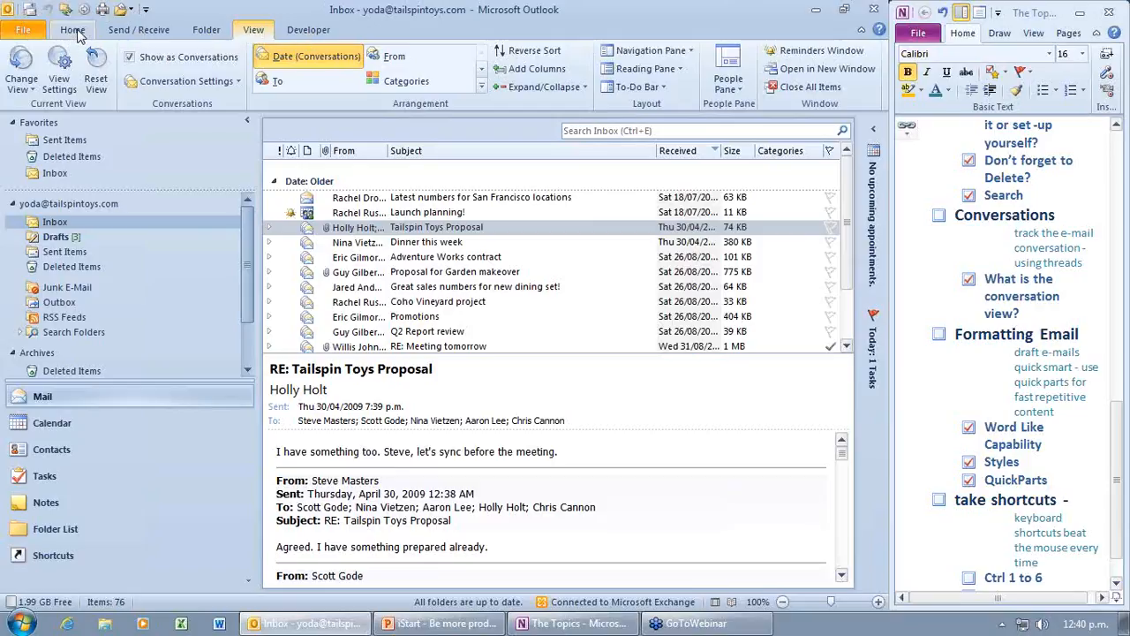
key(alt)
key(o)
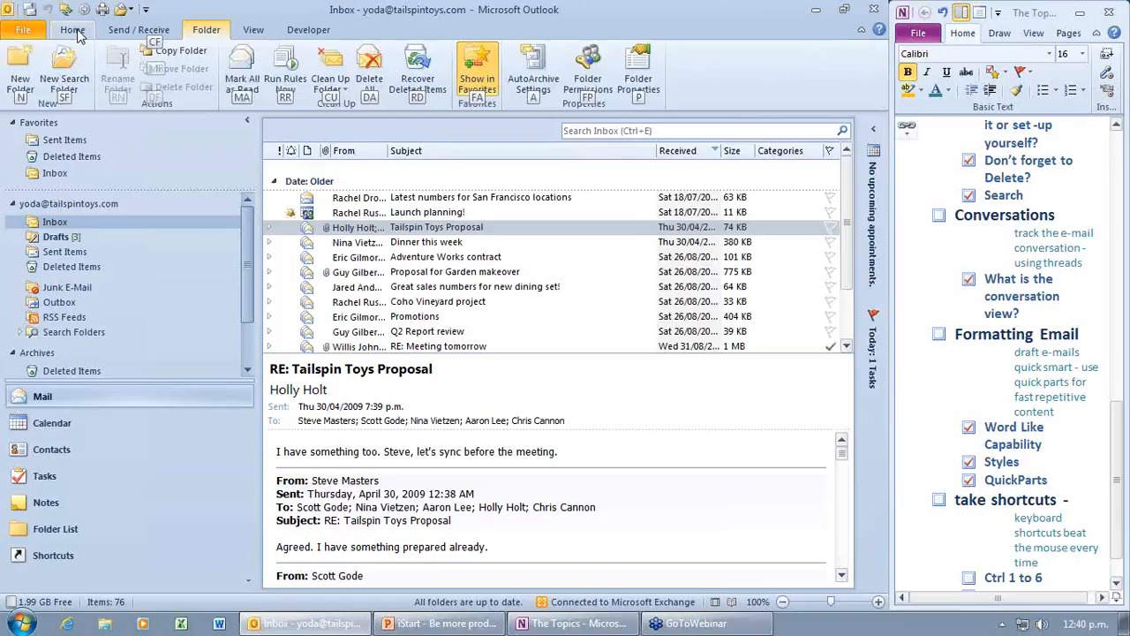
key(Escape)
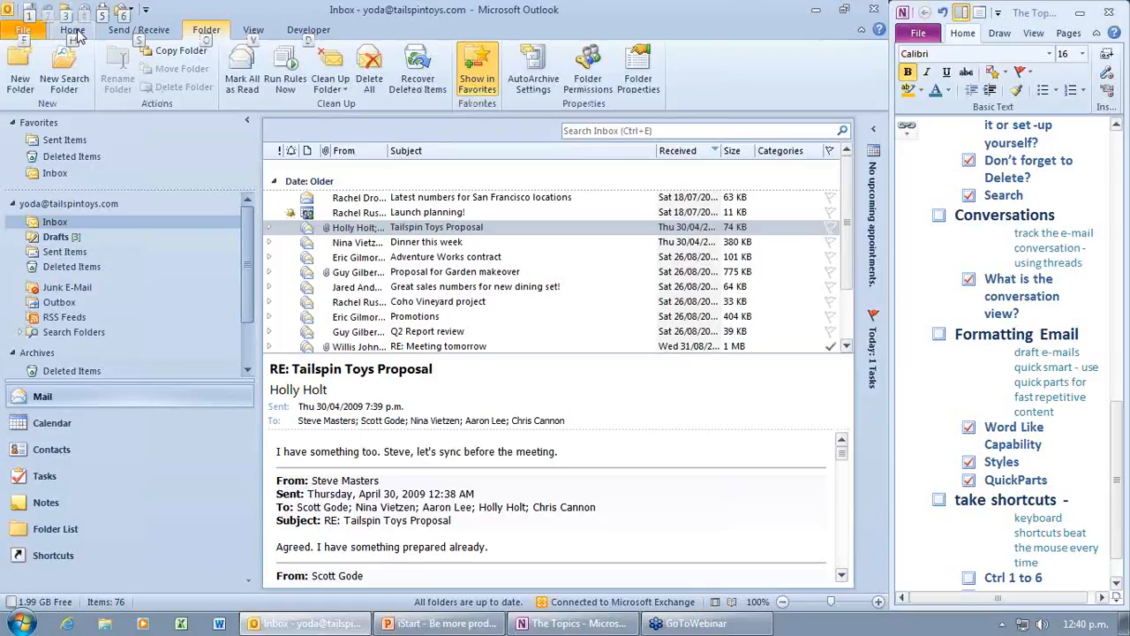
key(v)
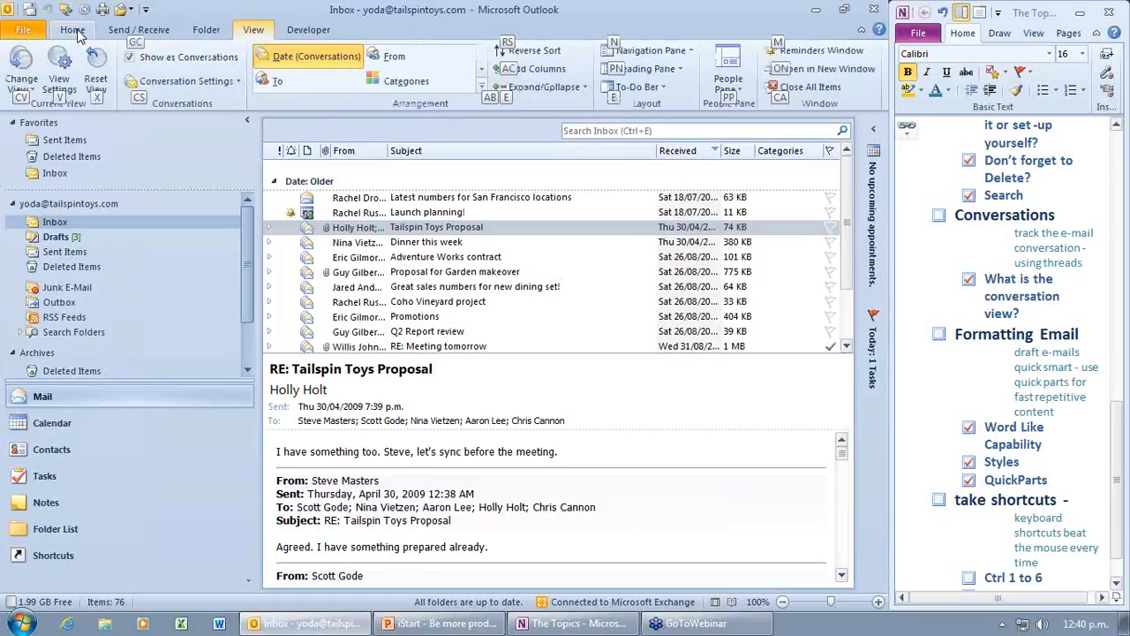
key(p)
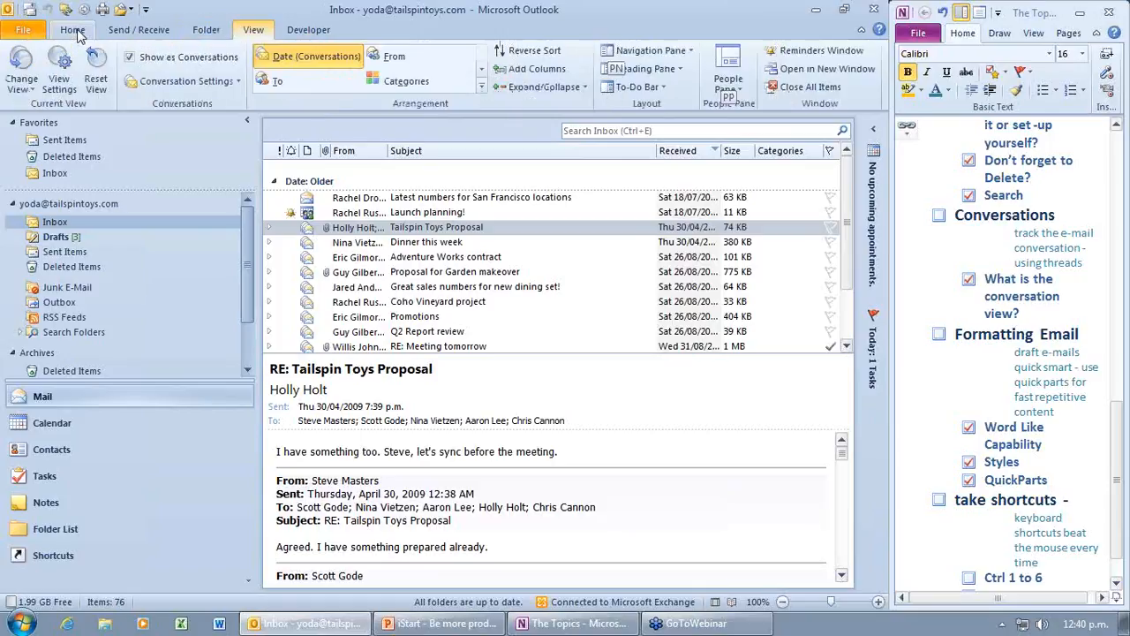
key(n)
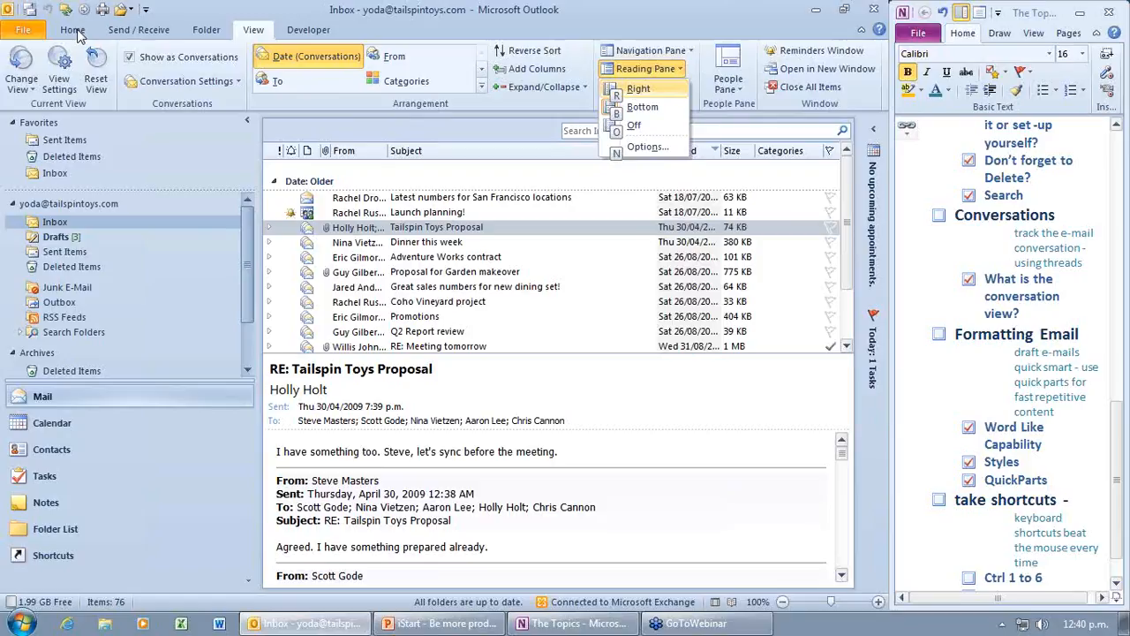
key(Escape)
key(Escape)
key(Escape)
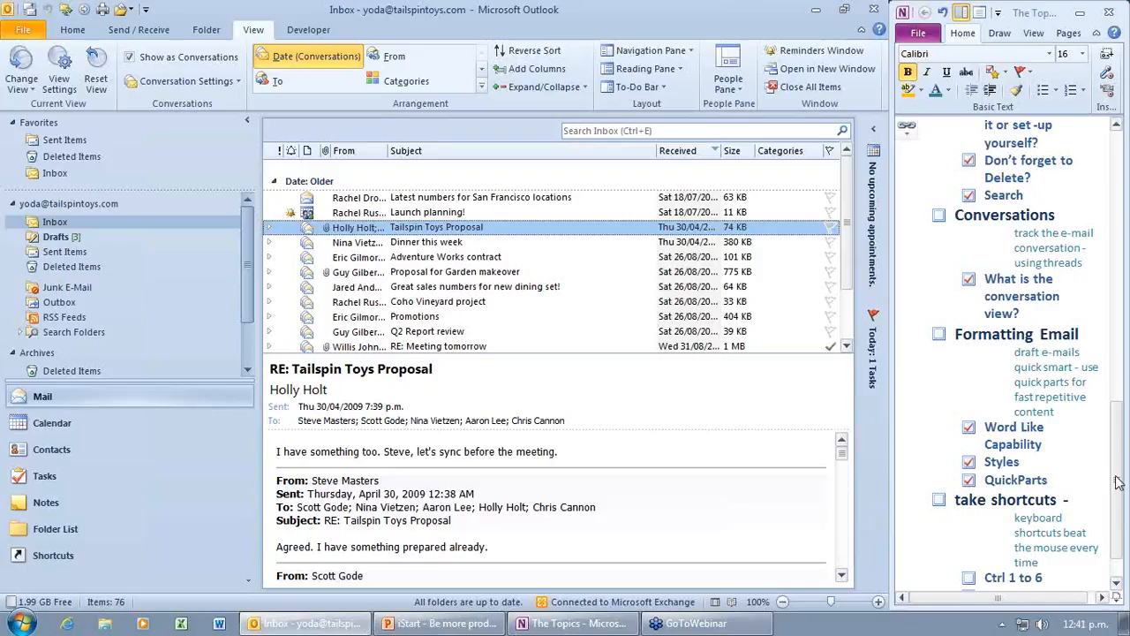
Step: Tick the 'Ctrl 1 to 6' to-do checkbox under take shortcuts in OneNote
drag(1116, 482, 1115, 485)
scroll(1116, 485, down, 1)
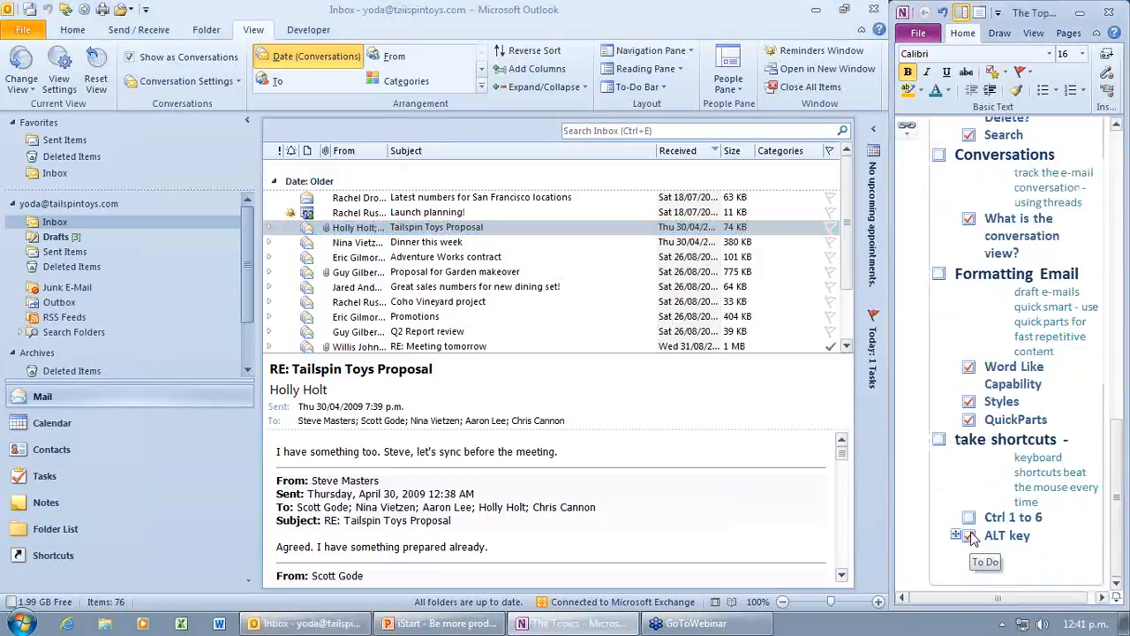
click(971, 519)
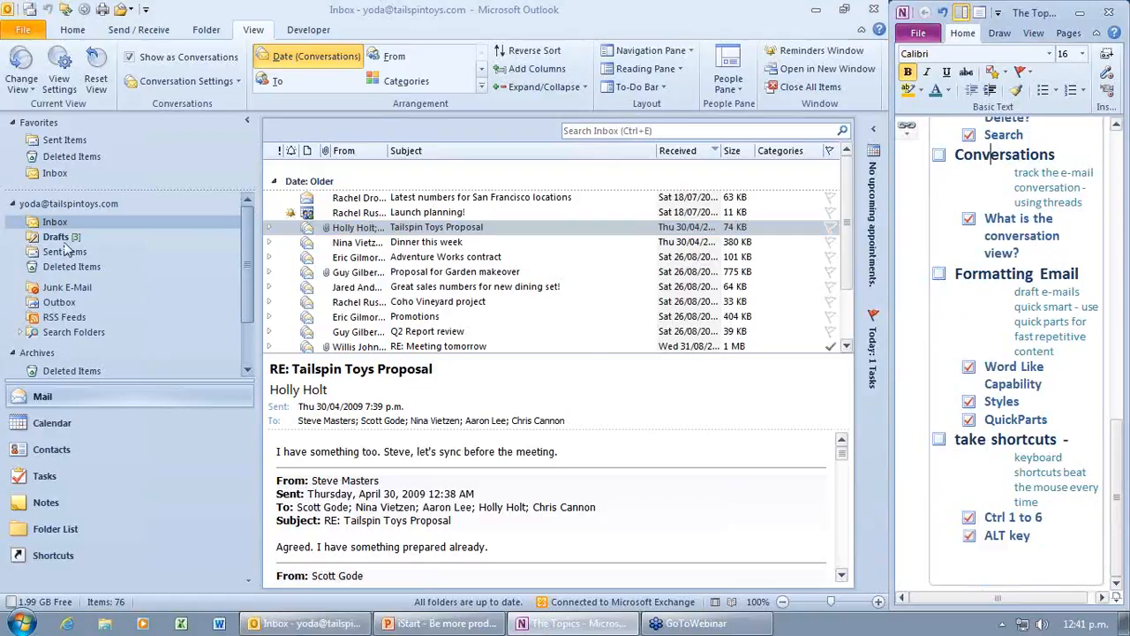
Step: Refocus Outlook, visit Calendar and Mail, then open and close a blank new message
click(71, 402)
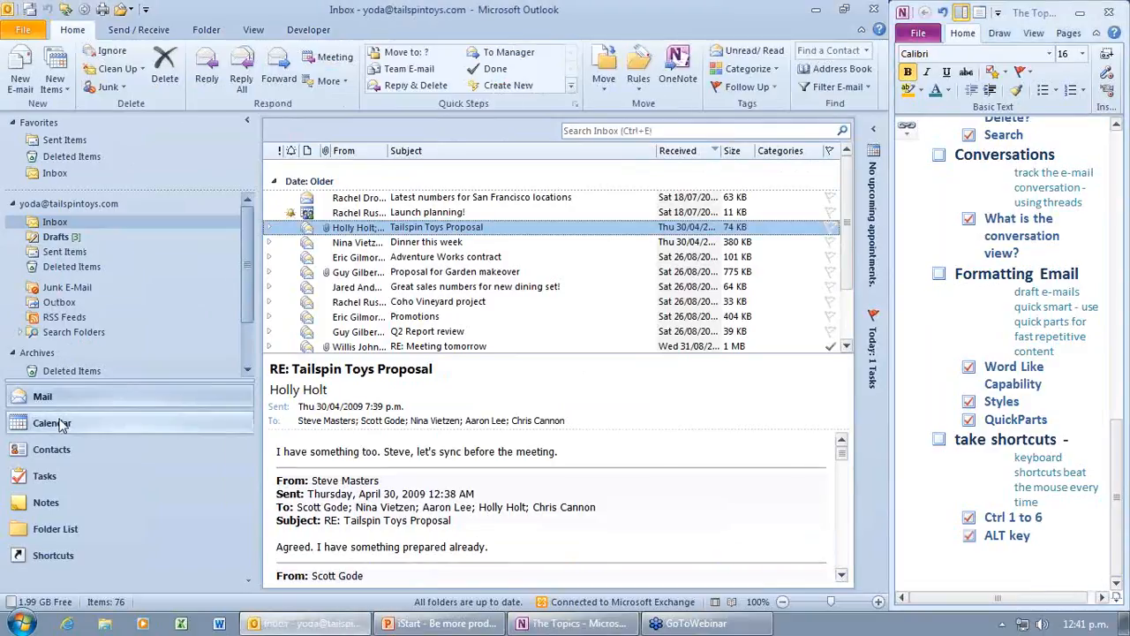
click(60, 423)
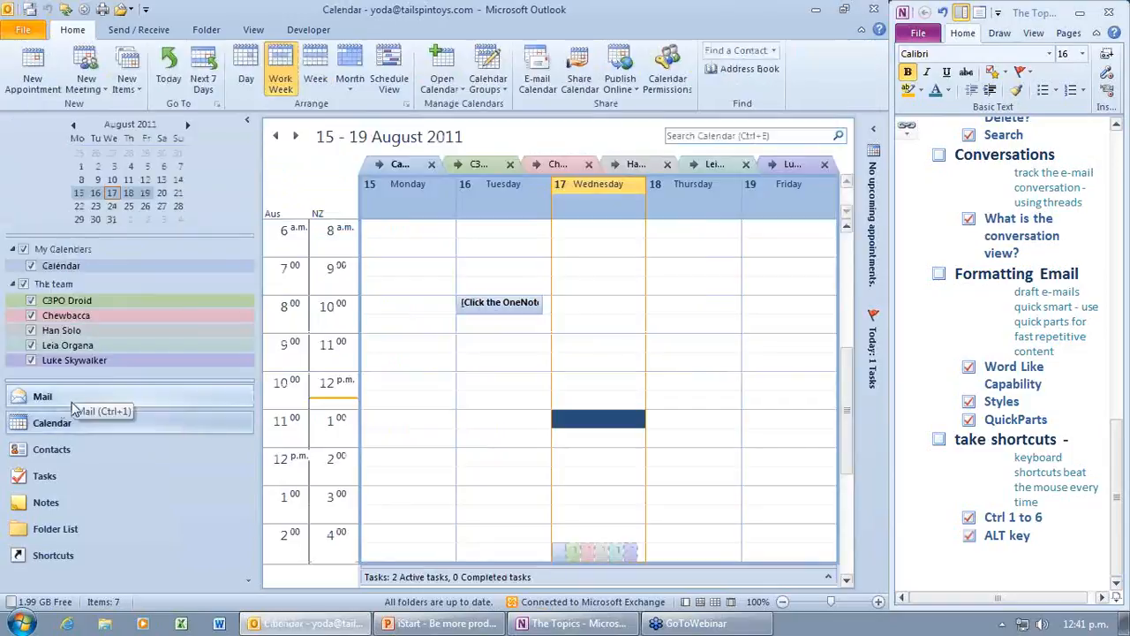
click(70, 401)
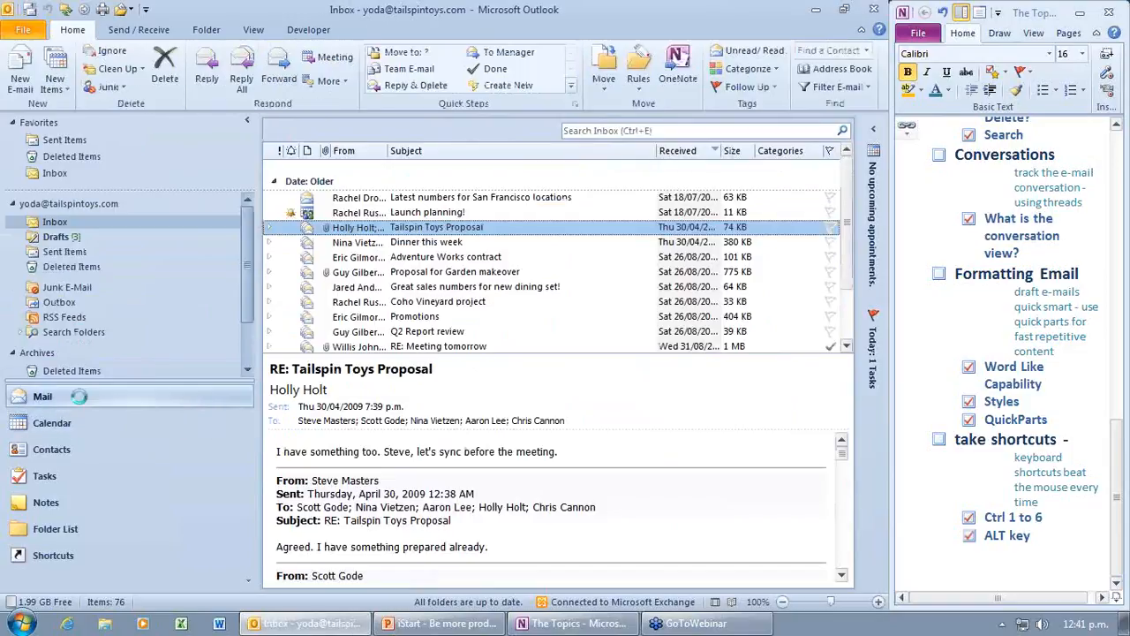
key(ctrl+n)
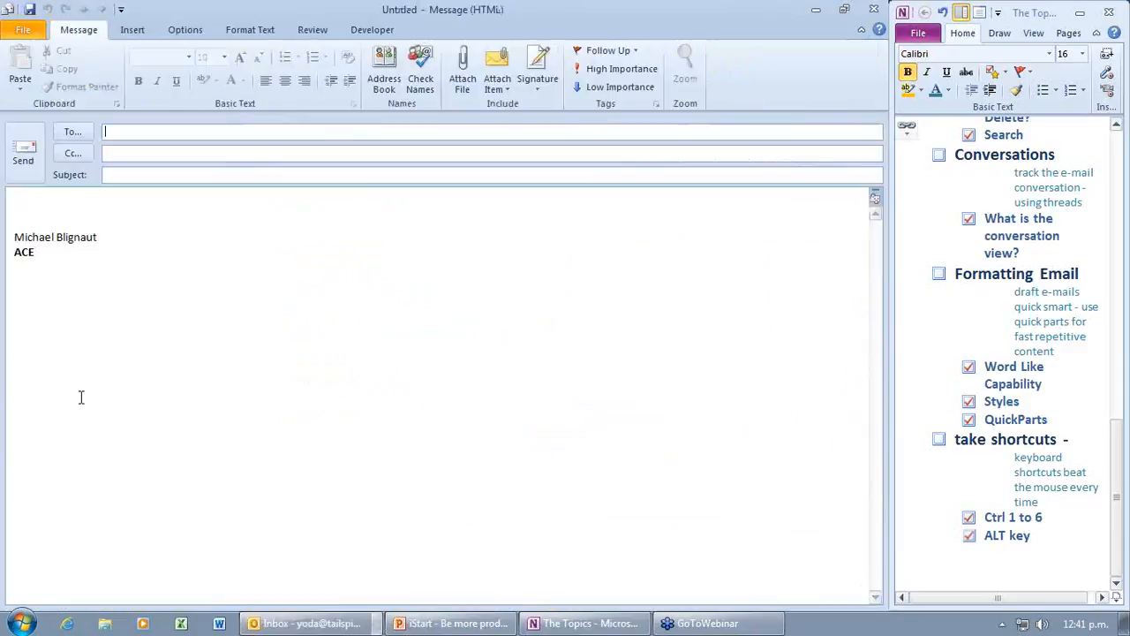
click(875, 12)
Step: In Calendar, open and close a blank appointment, leaving the 15–19 August 2011 work week showing
click(64, 422)
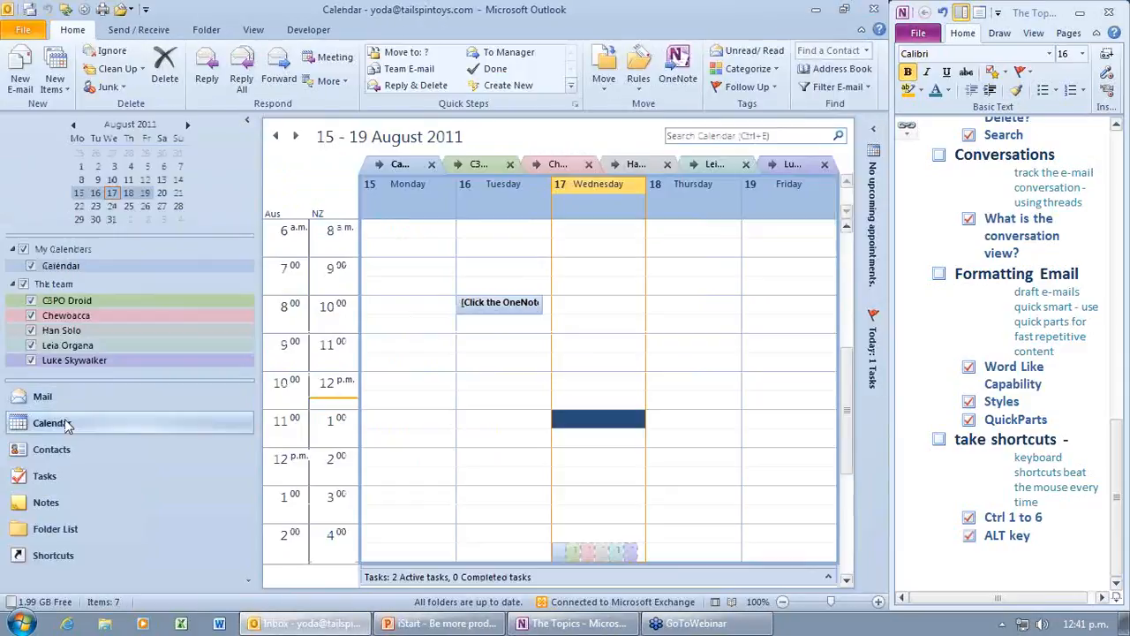
key(ctrl+n)
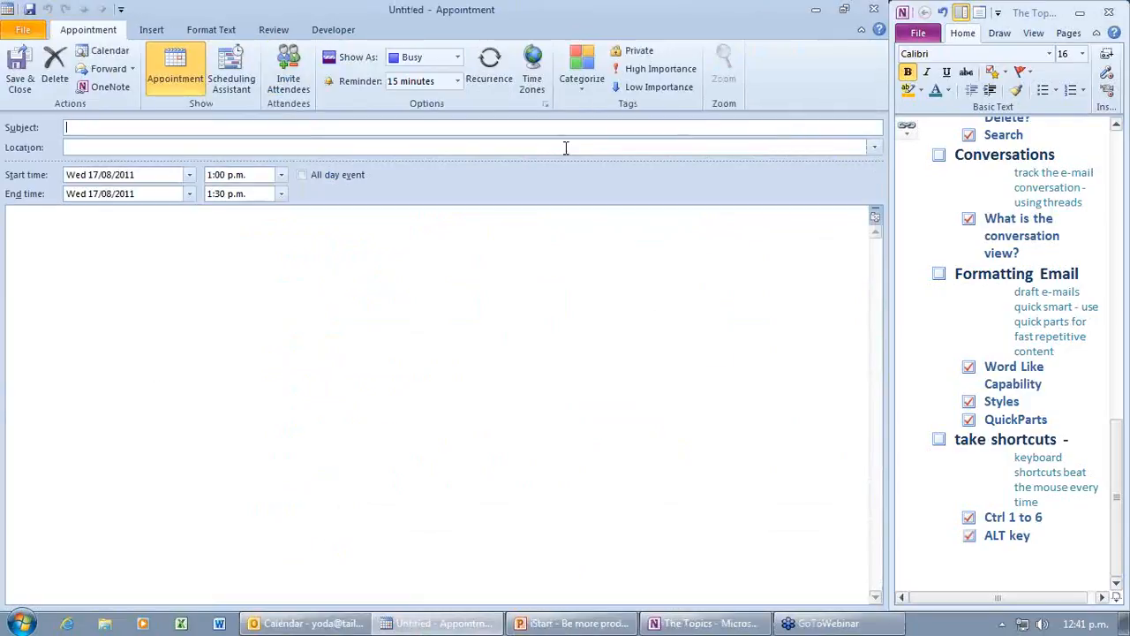
click(875, 9)
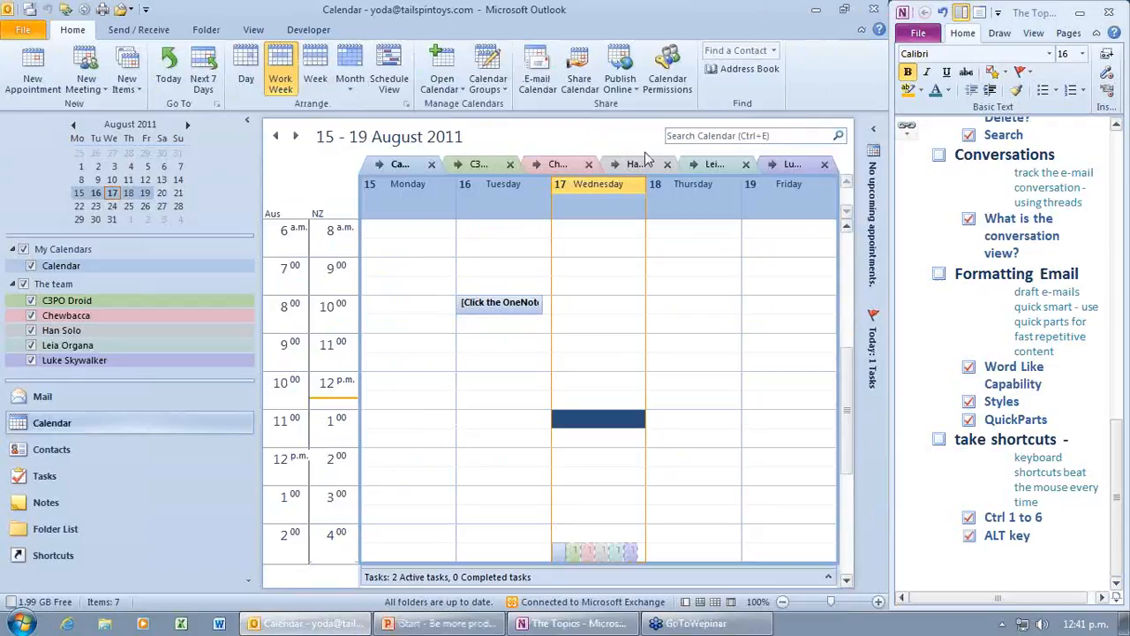
click(858, 124)
scroll(1077, 271, up, 1)
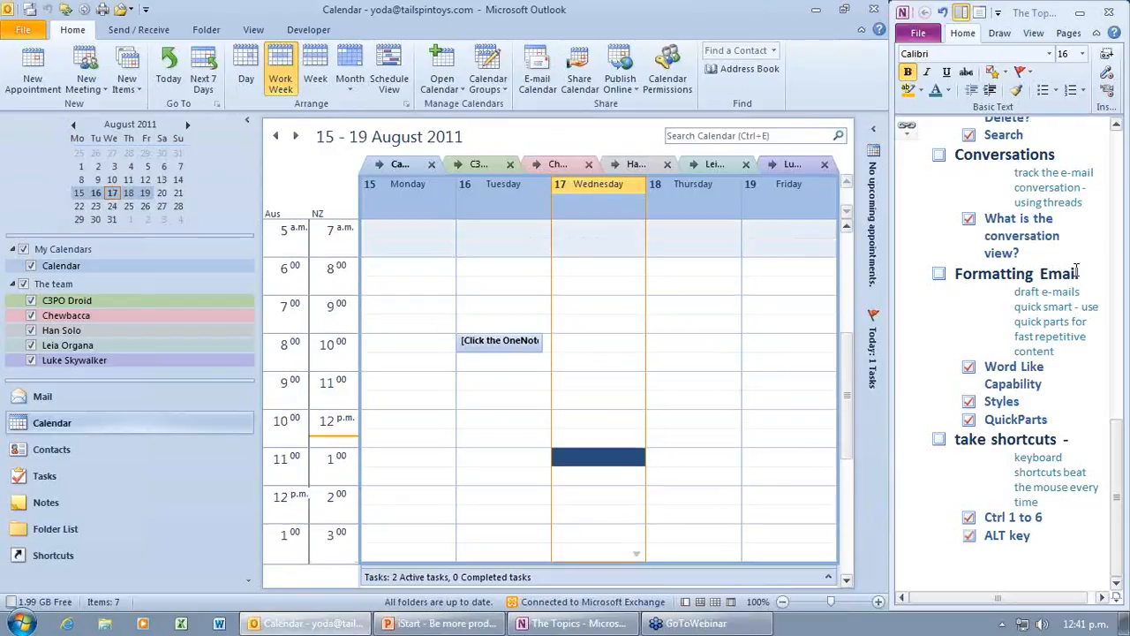
scroll(1076, 271, up, 10)
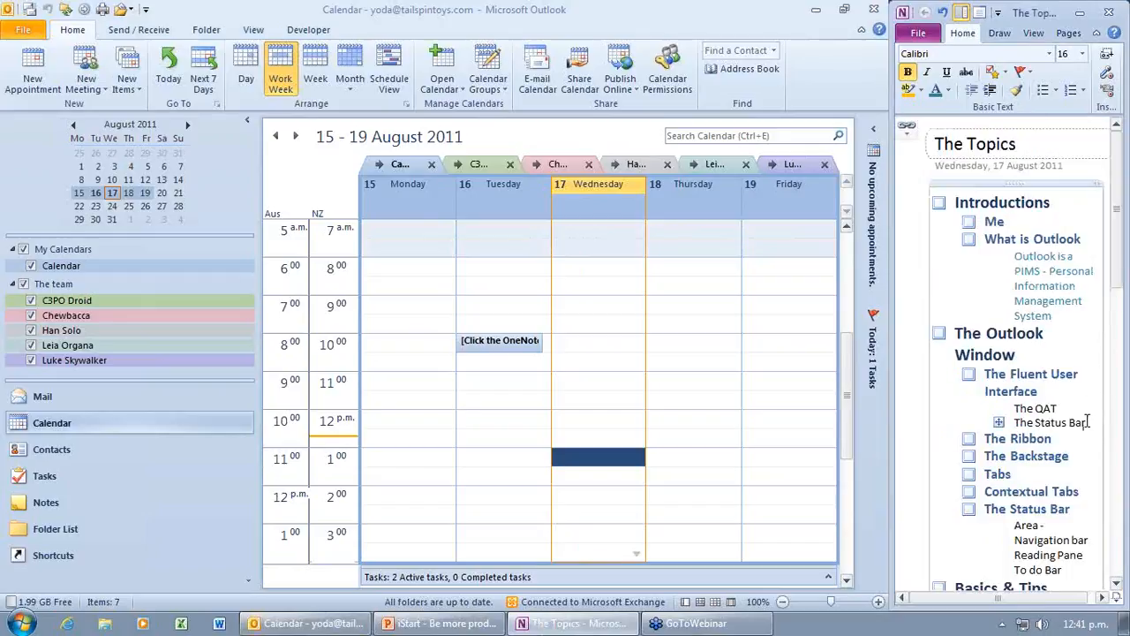
scroll(1034, 408, down, 3)
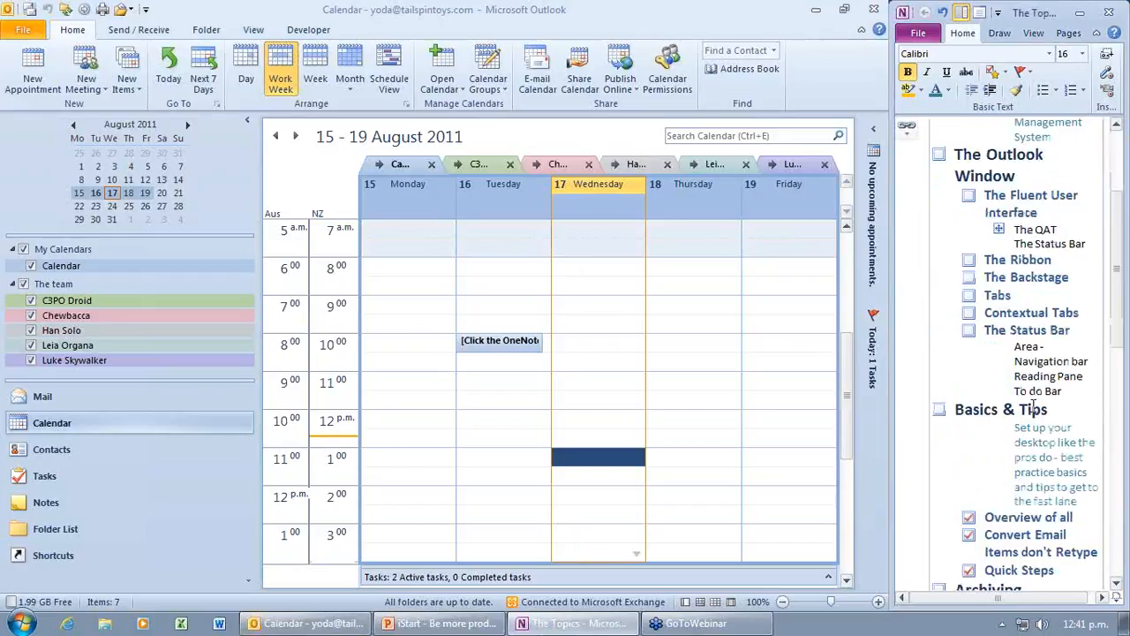
scroll(1033, 408, down, 3)
scroll(1034, 408, down, 8)
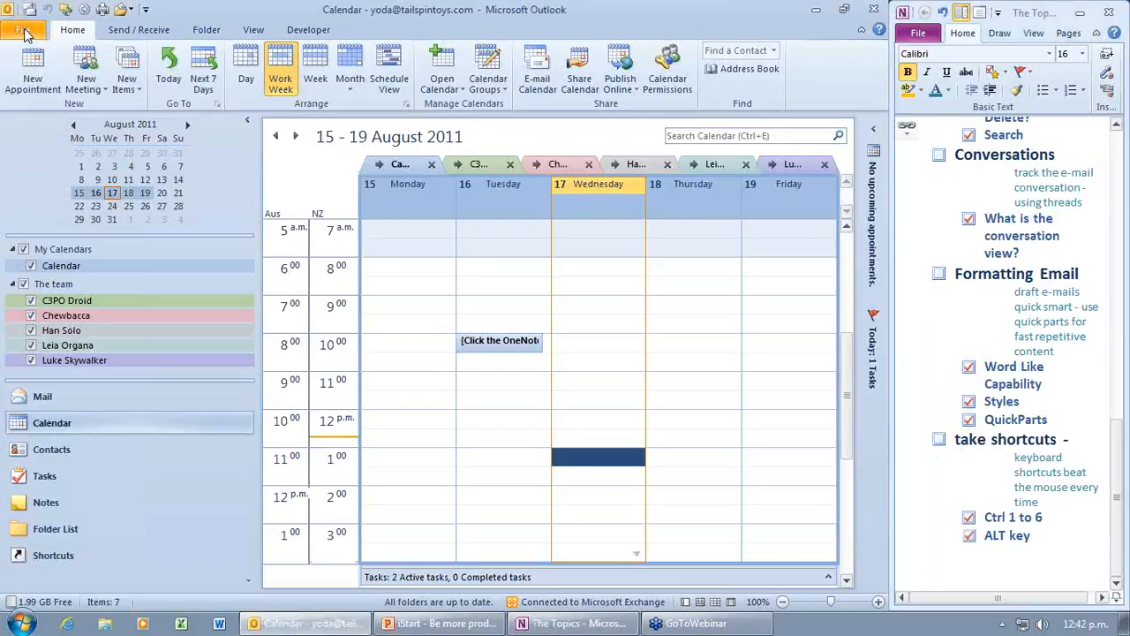
Step: Return to the Inbox, toggle the Rules options, and view the Developer and View tabs
key(ctrl+1)
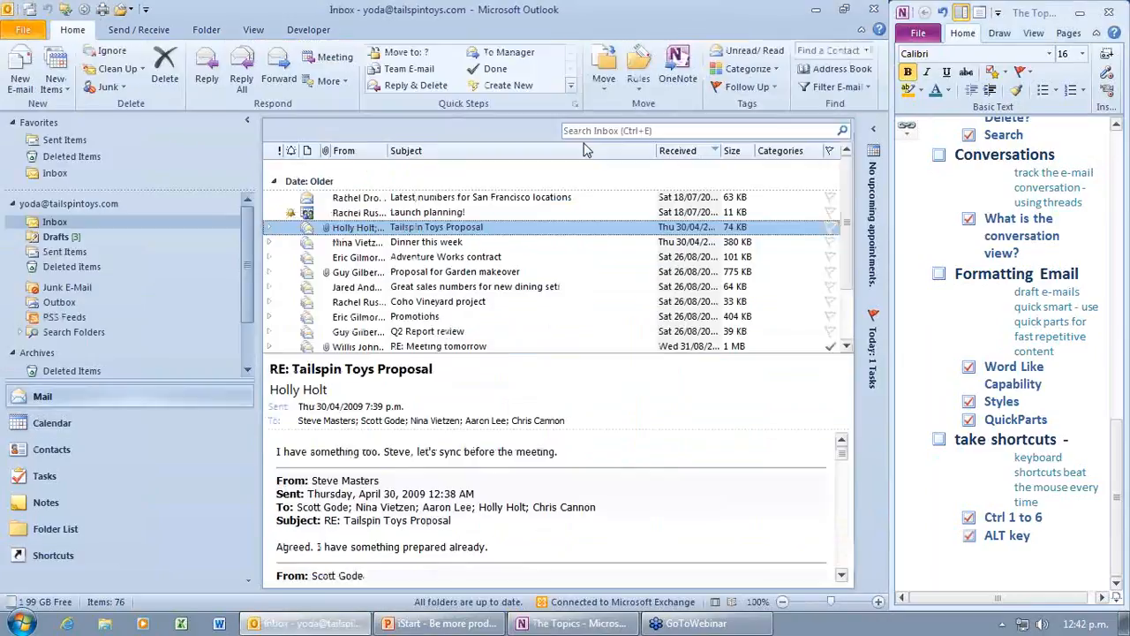
click(639, 81)
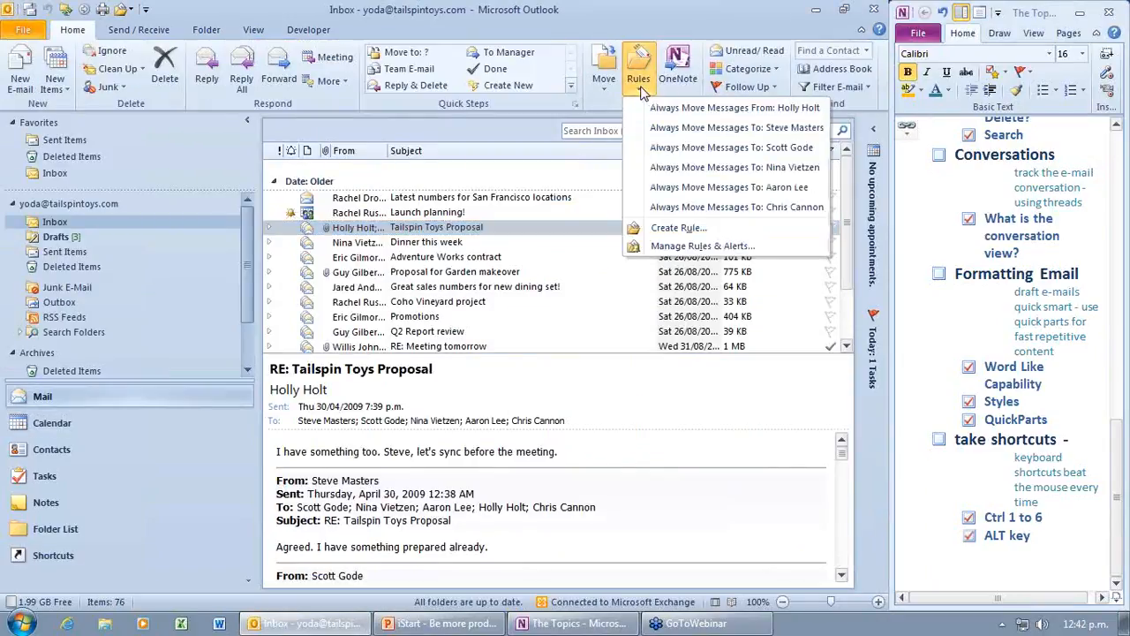
click(638, 81)
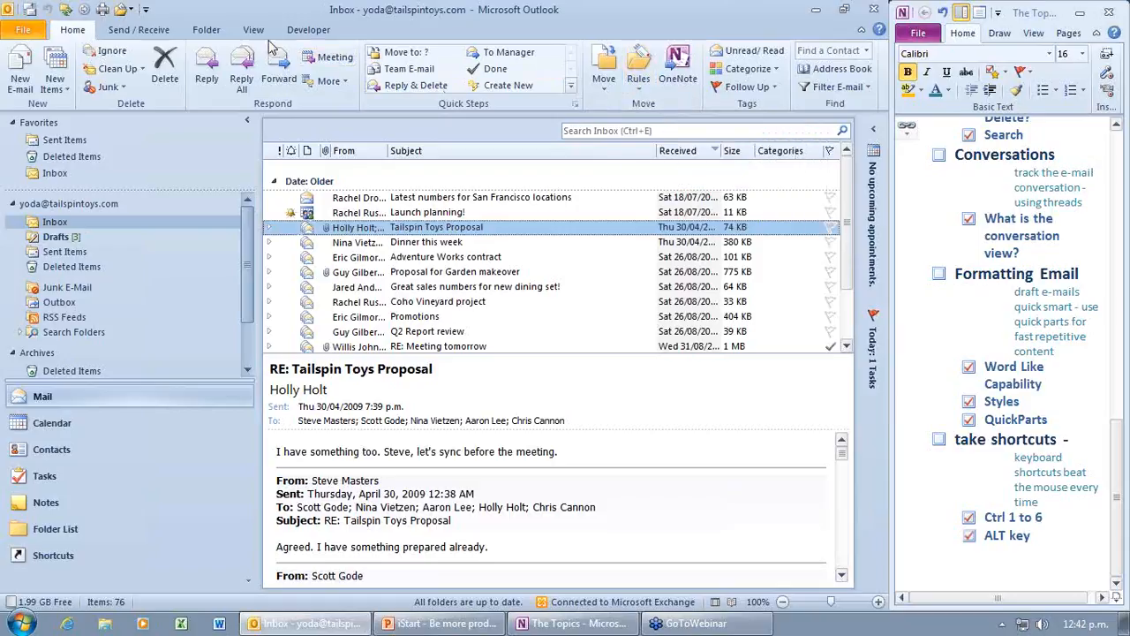
click(308, 29)
click(253, 29)
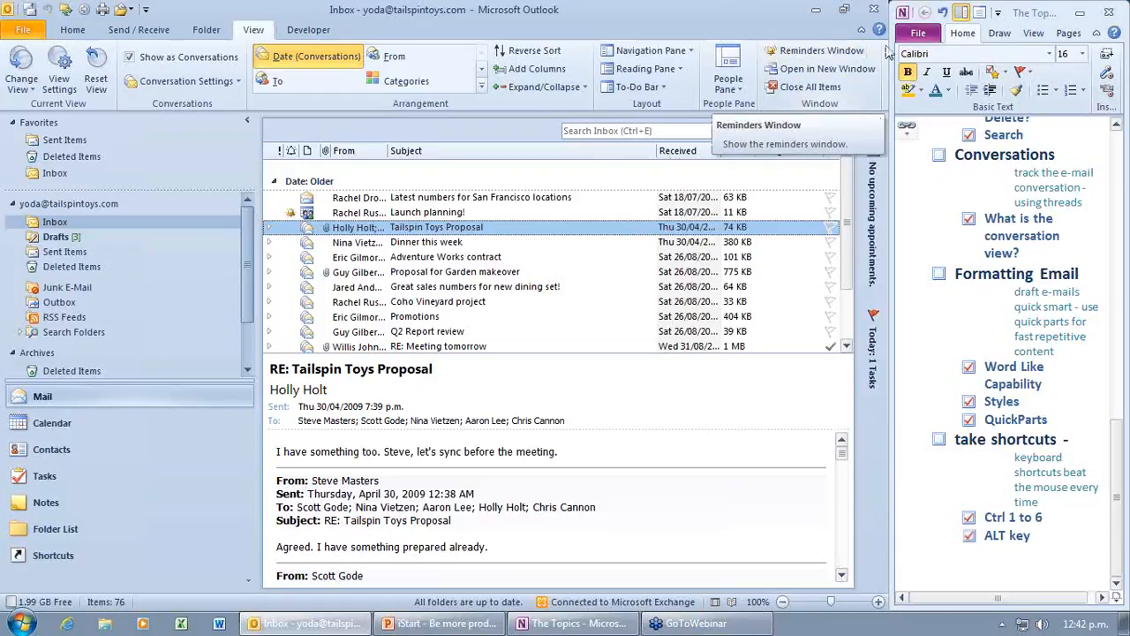
Step: Check the right-click customization menus for Reminders and Rules, then open the Quick Access Toolbar dropdown
right_click(845, 58)
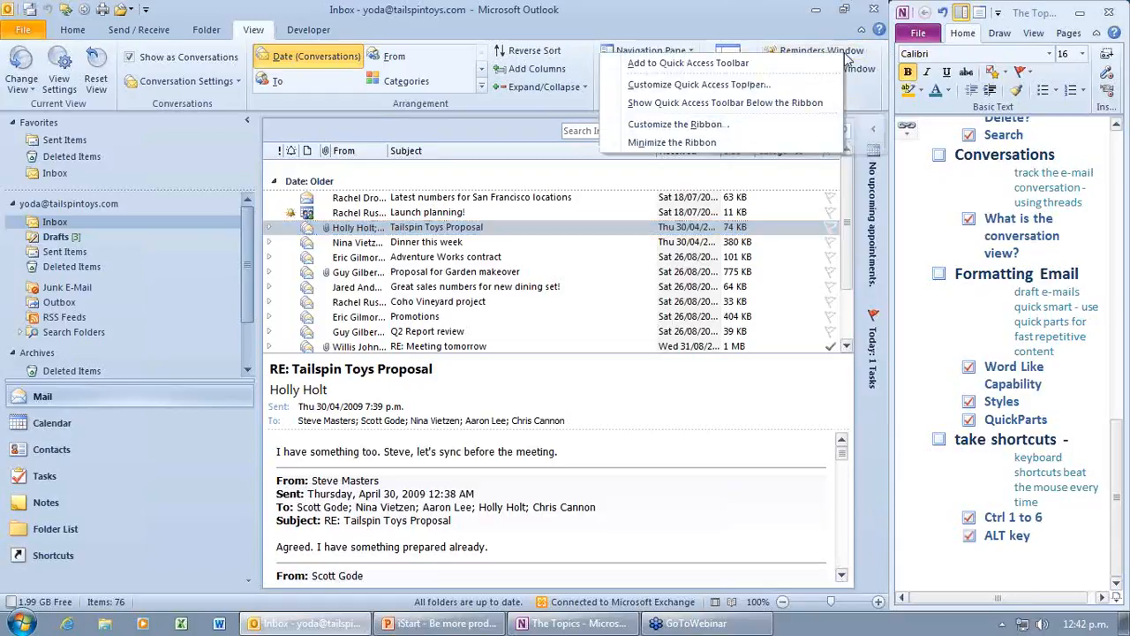
click(763, 21)
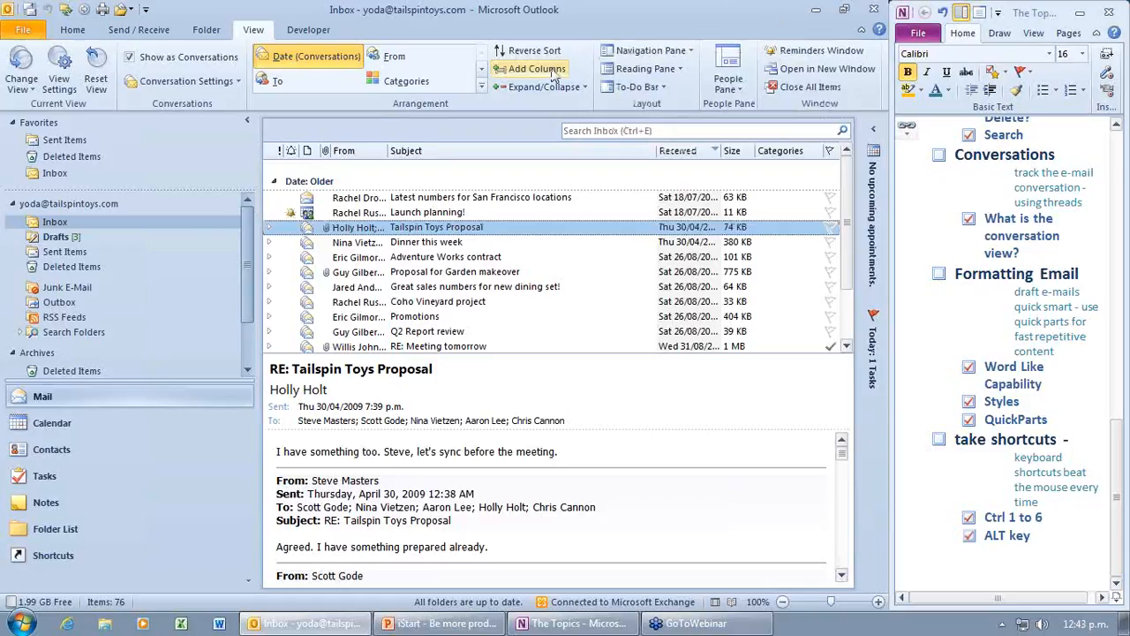
scroll(539, 75, up, 3)
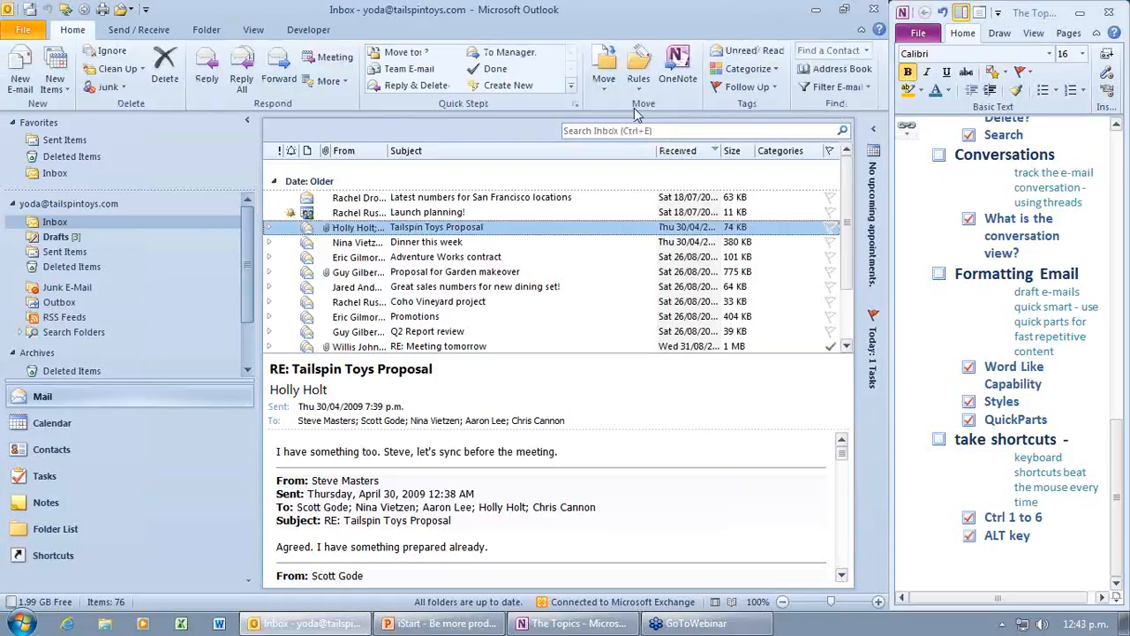
right_click(644, 64)
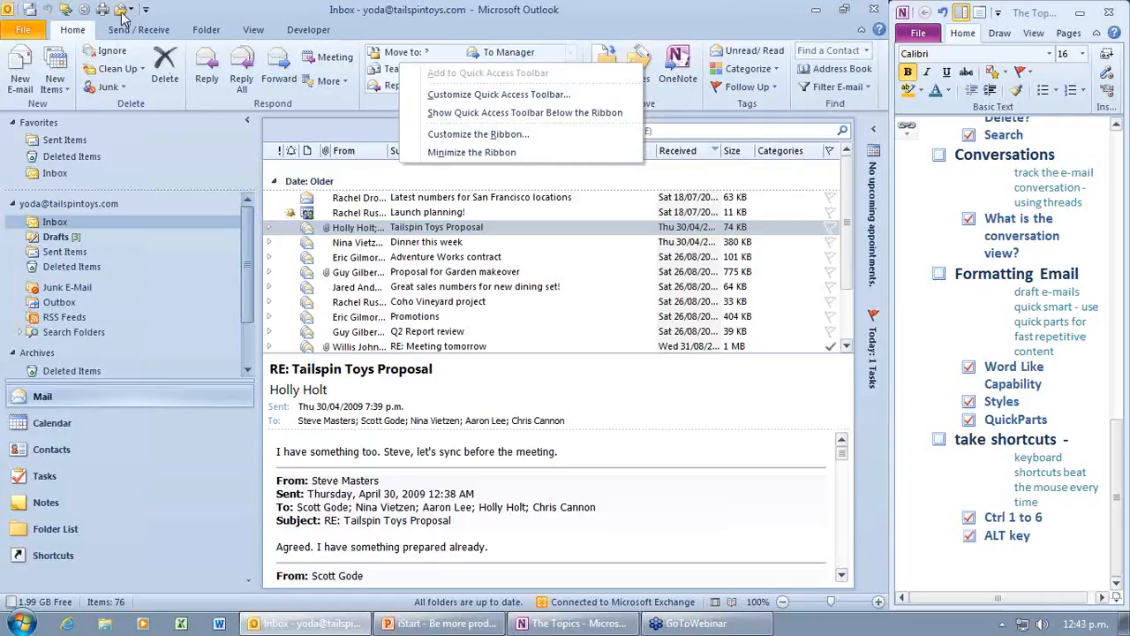
click(718, 27)
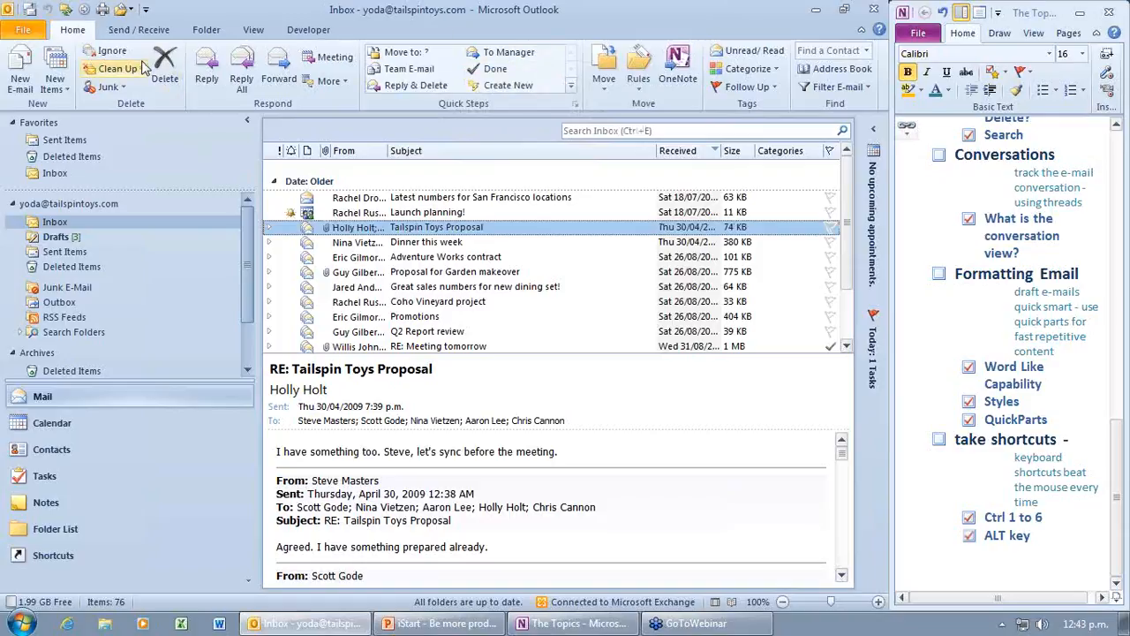
click(146, 11)
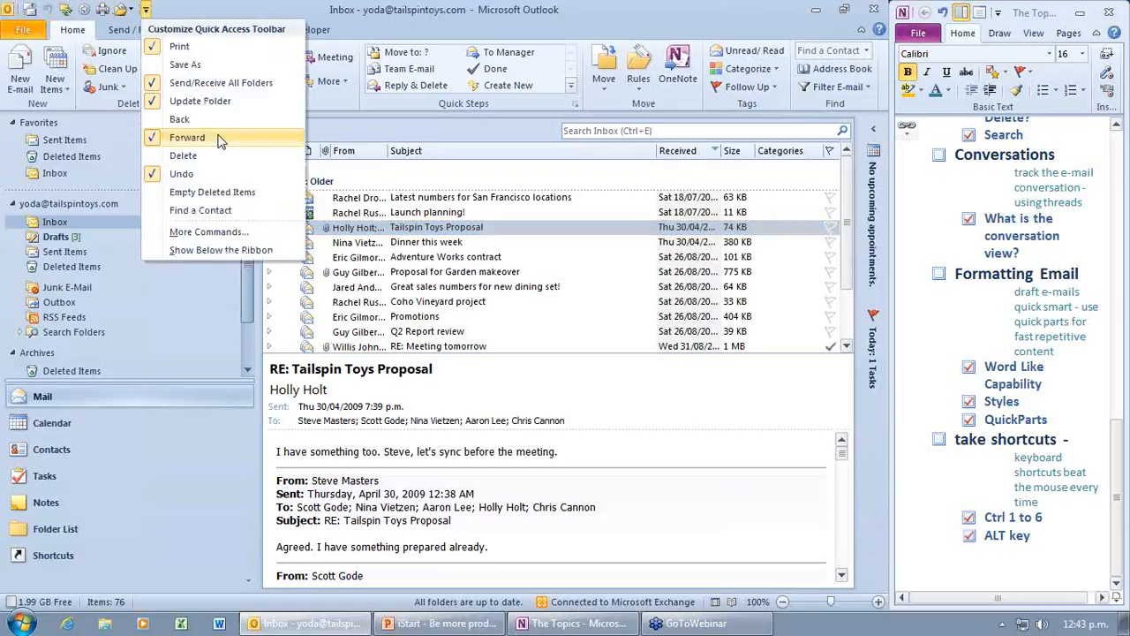
Step: Add the Navigation Pane command from All Commands to the Quick Access Toolbar
click(236, 235)
click(353, 116)
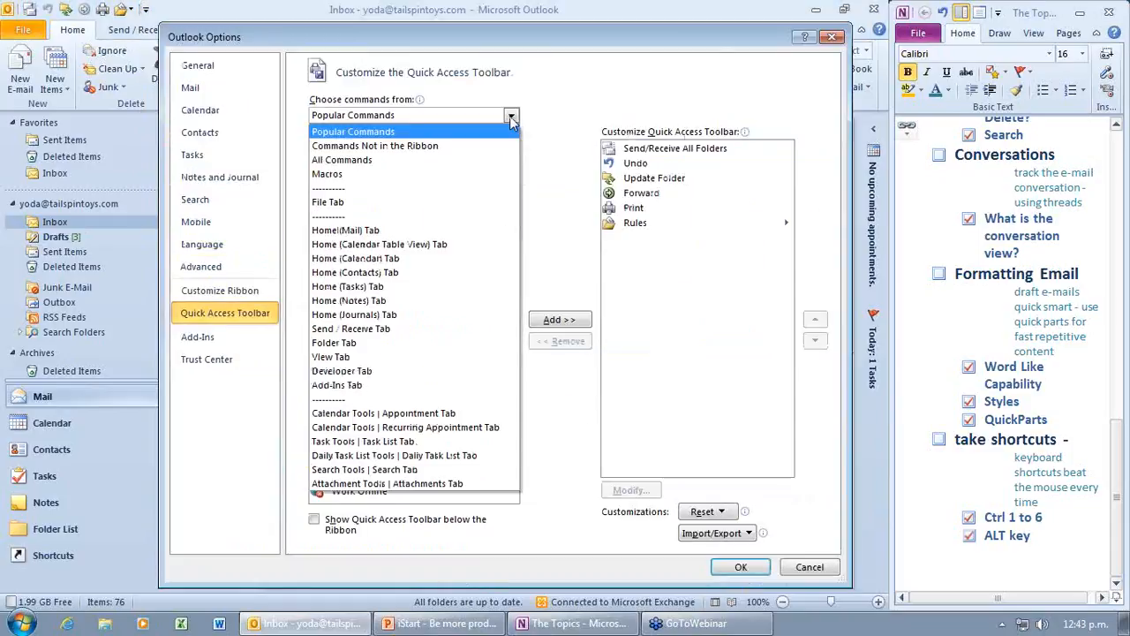
click(375, 164)
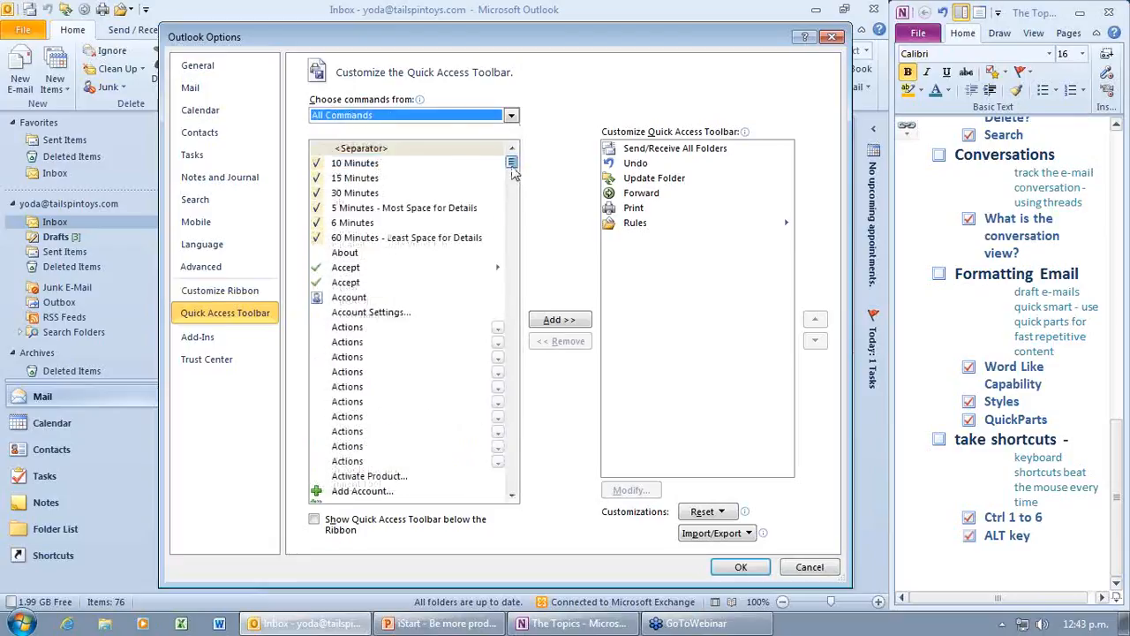
scroll(512, 172, down, 1)
drag(512, 173, 527, 316)
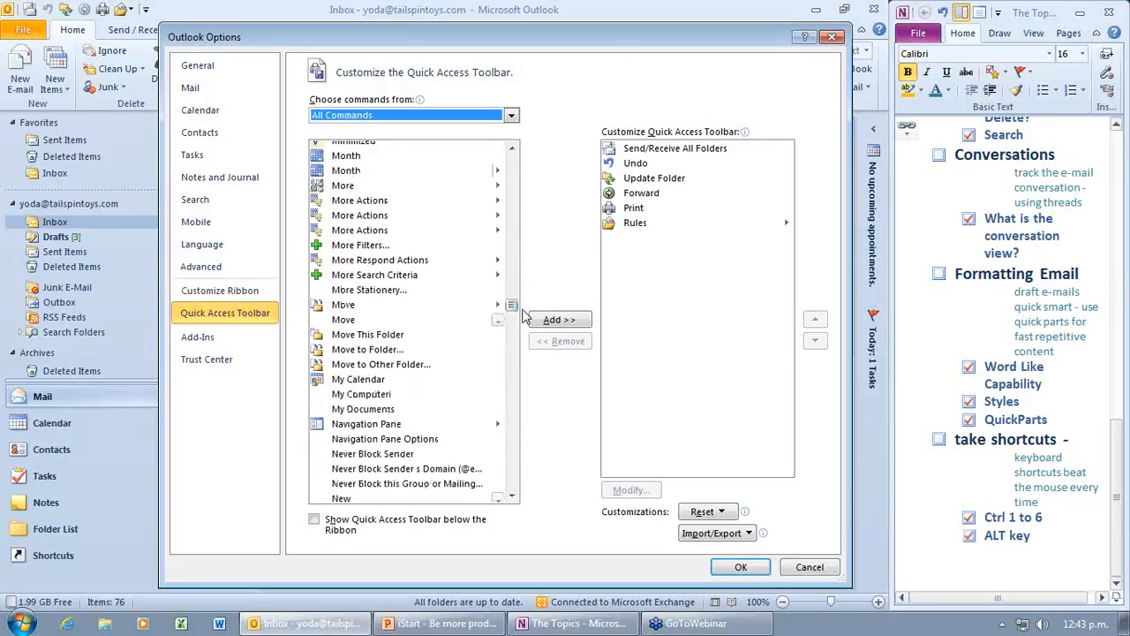
click(375, 425)
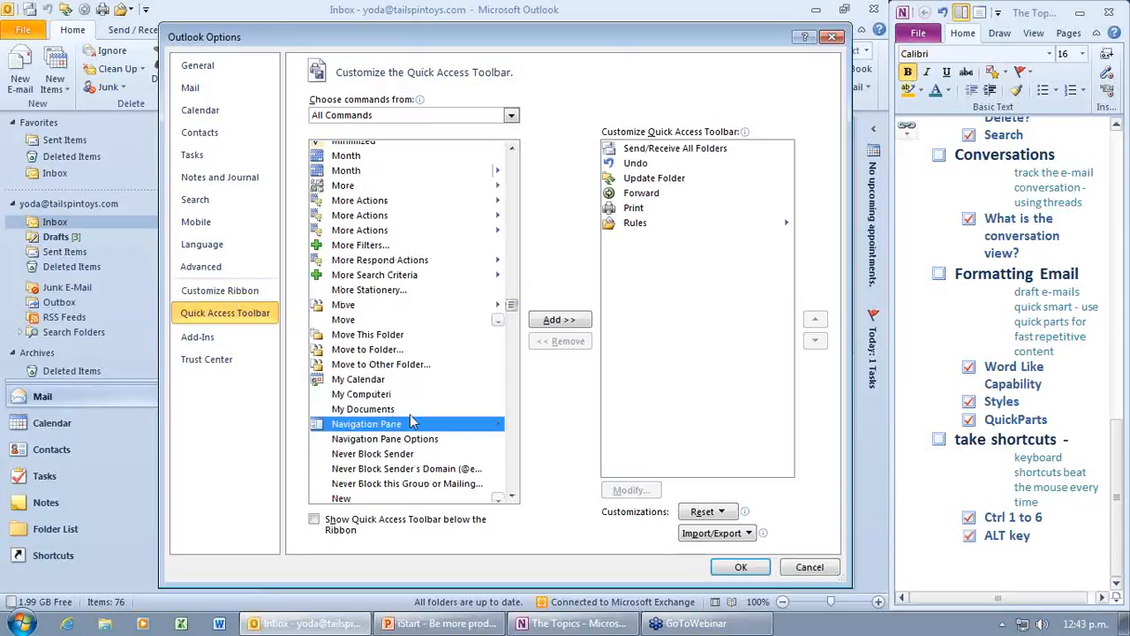
click(369, 397)
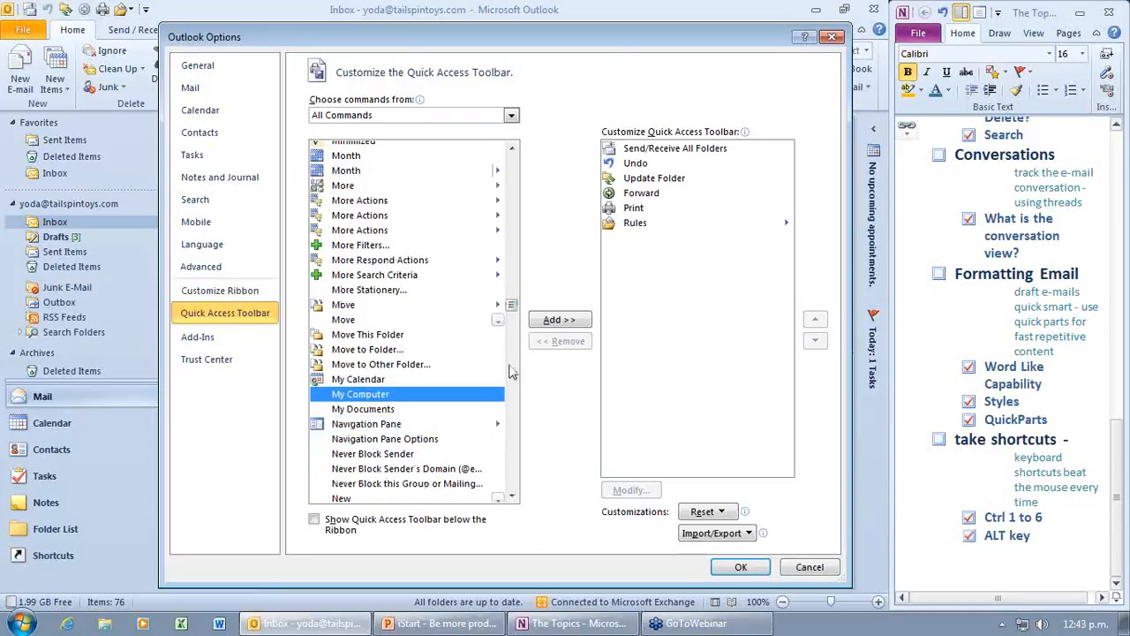
click(511, 497)
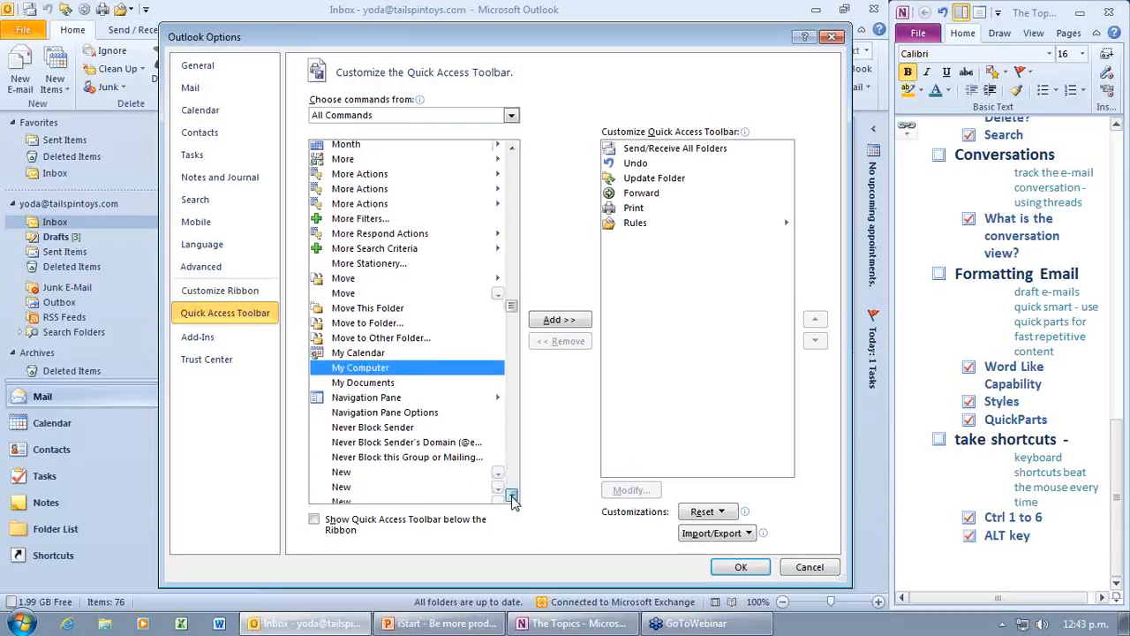
click(369, 400)
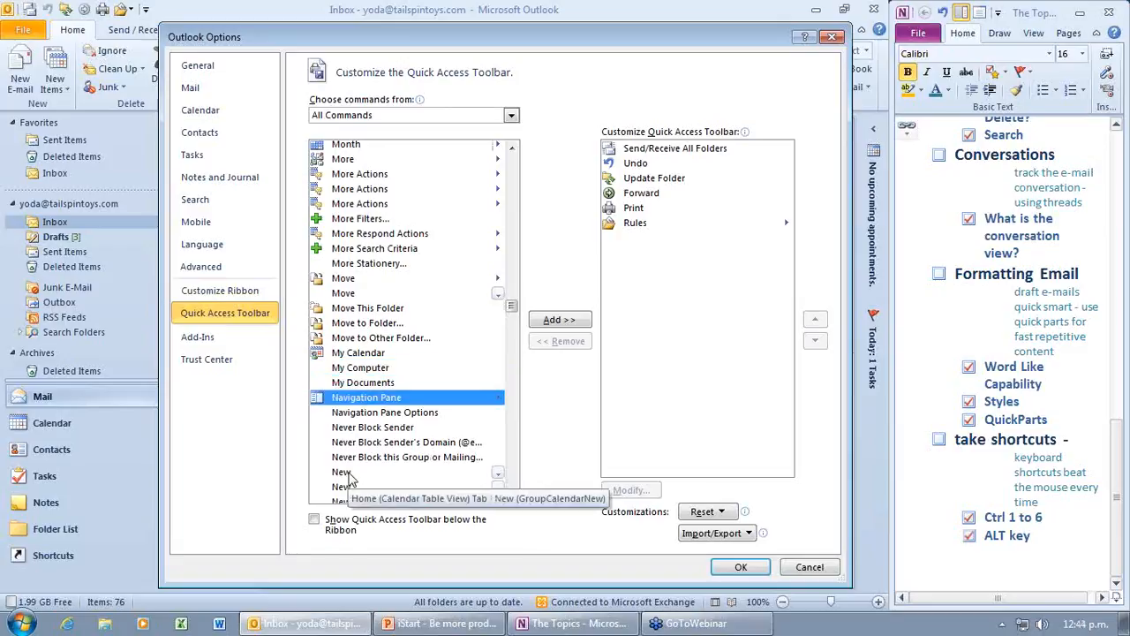
click(557, 320)
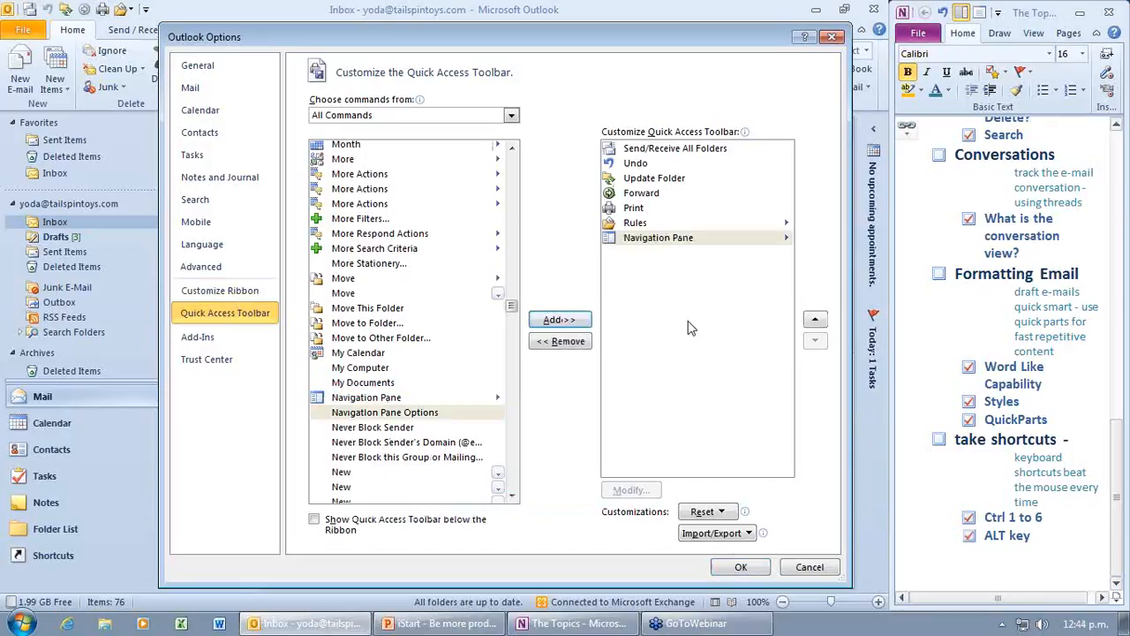
Step: Move Navigation Pane above Rules, move Forward to first place, and confirm with OK
click(816, 319)
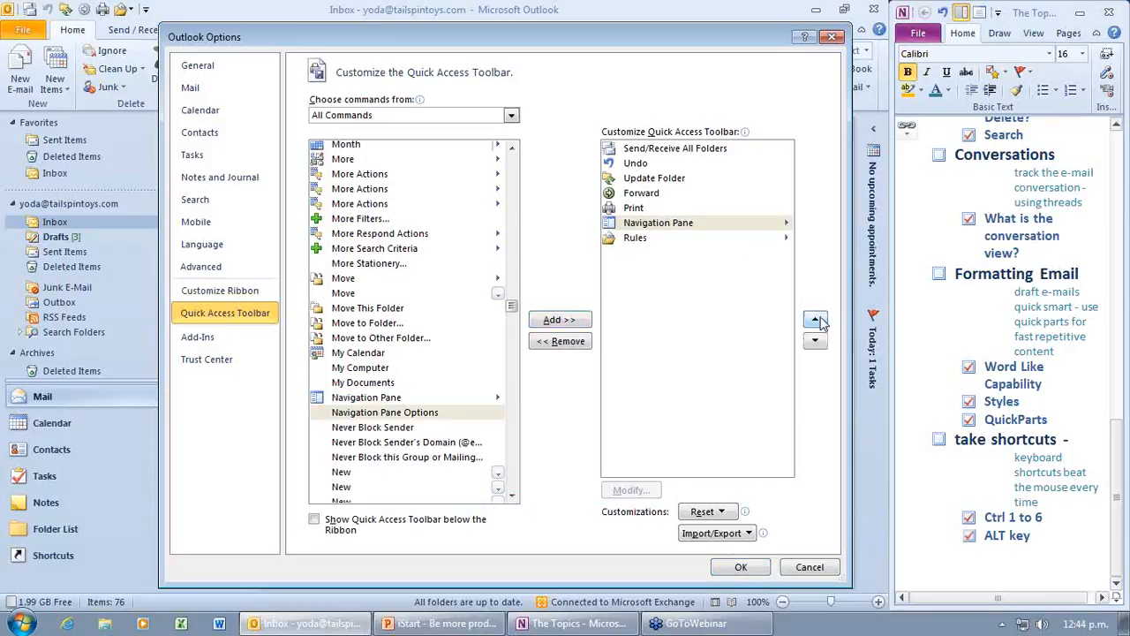
click(657, 196)
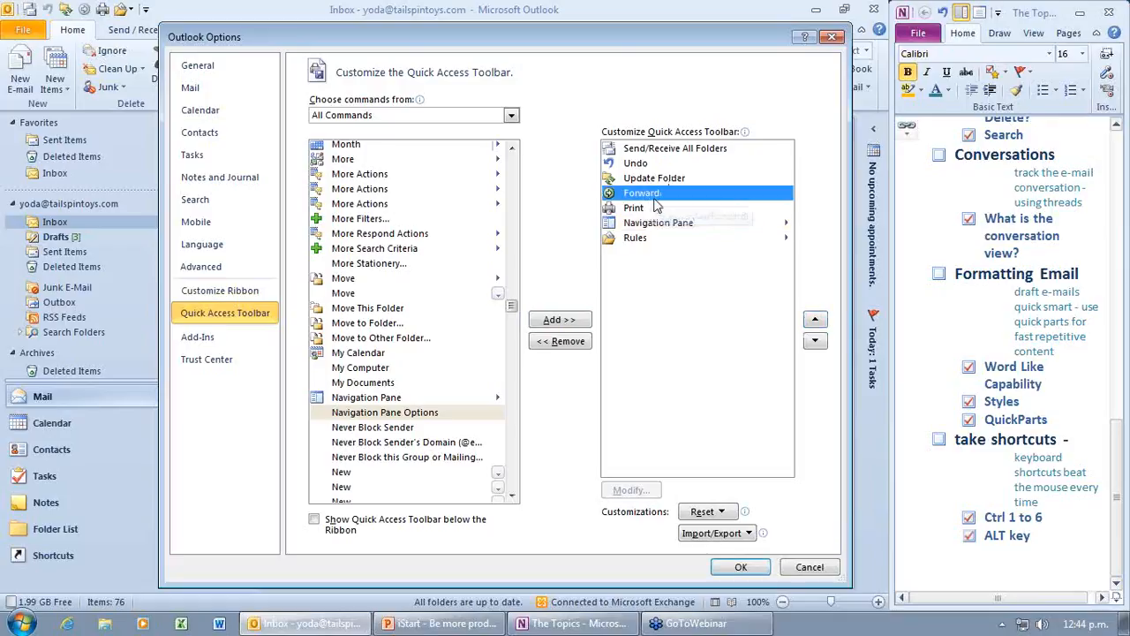
click(815, 320)
click(815, 320)
click(815, 319)
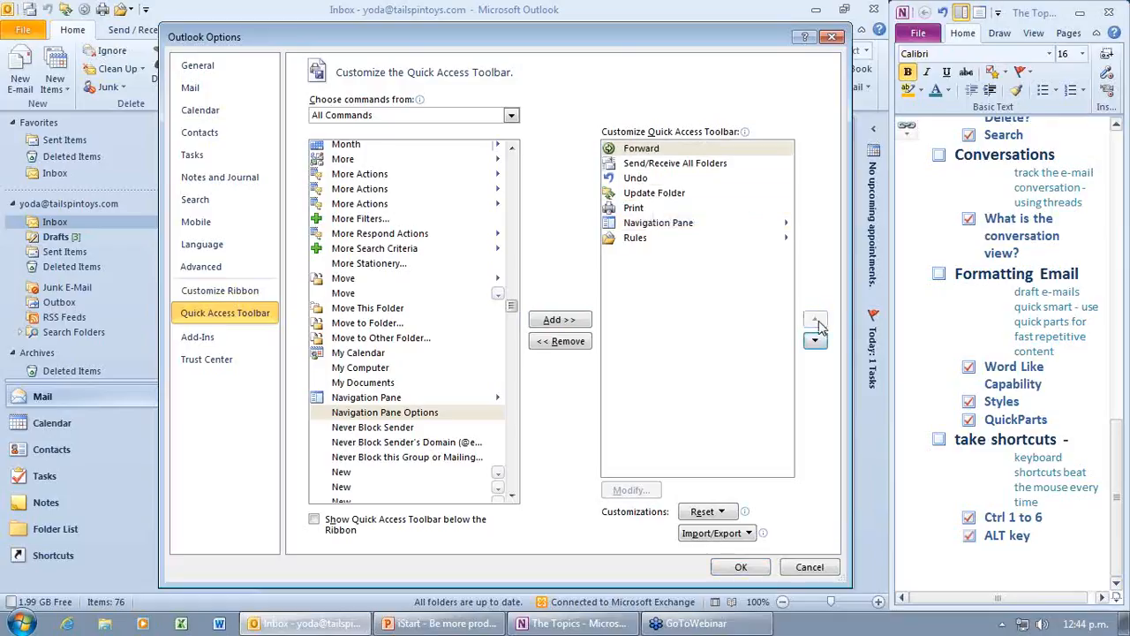
click(755, 571)
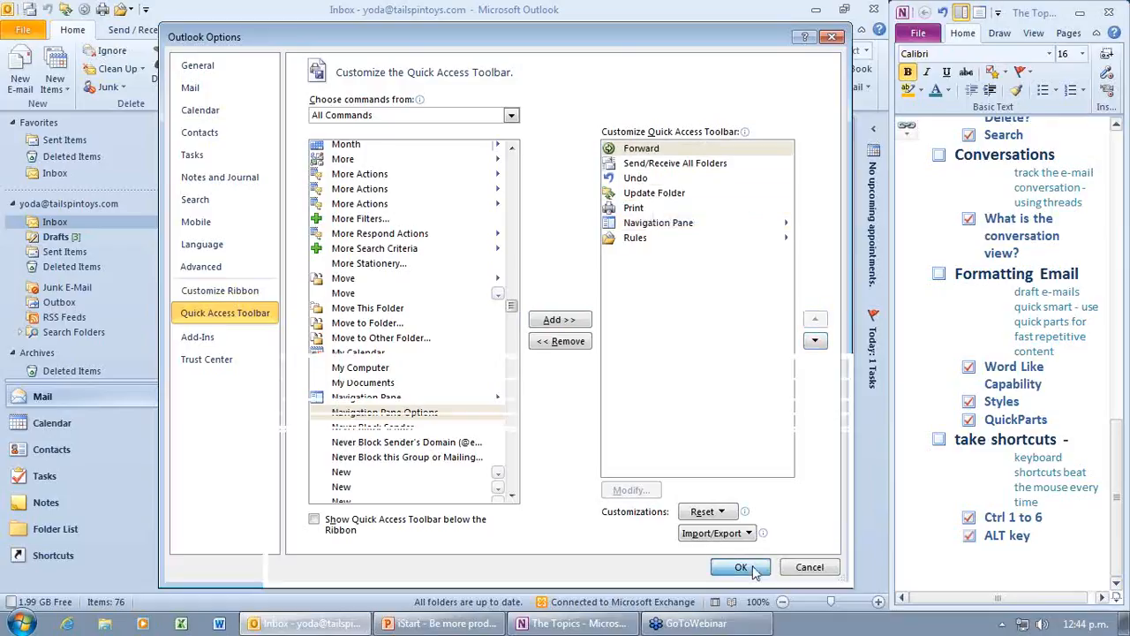
key(alt)
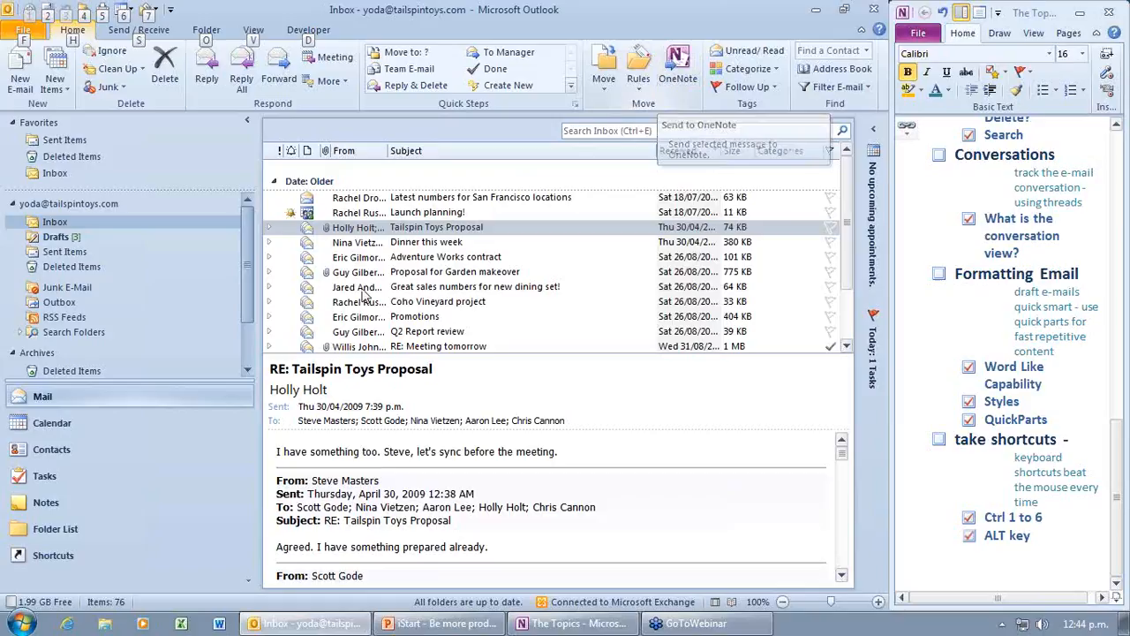
Step: Select the Proposal for Garden makeover message to preview its reply
mouse_move(245, 304)
mouse_down()
mouse_move(247, 319)
mouse_move(253, 289)
mouse_up()
click(362, 273)
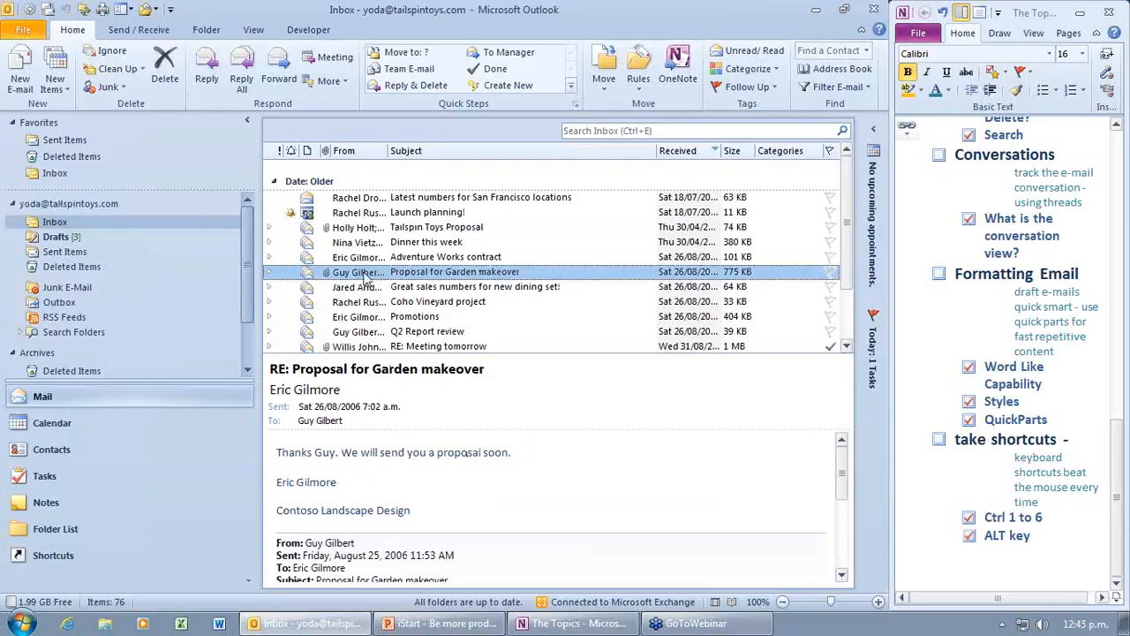
Step: Read the Garden makeover message, step back to the Tailspin Toys Proposal, then close it
double_click(363, 273)
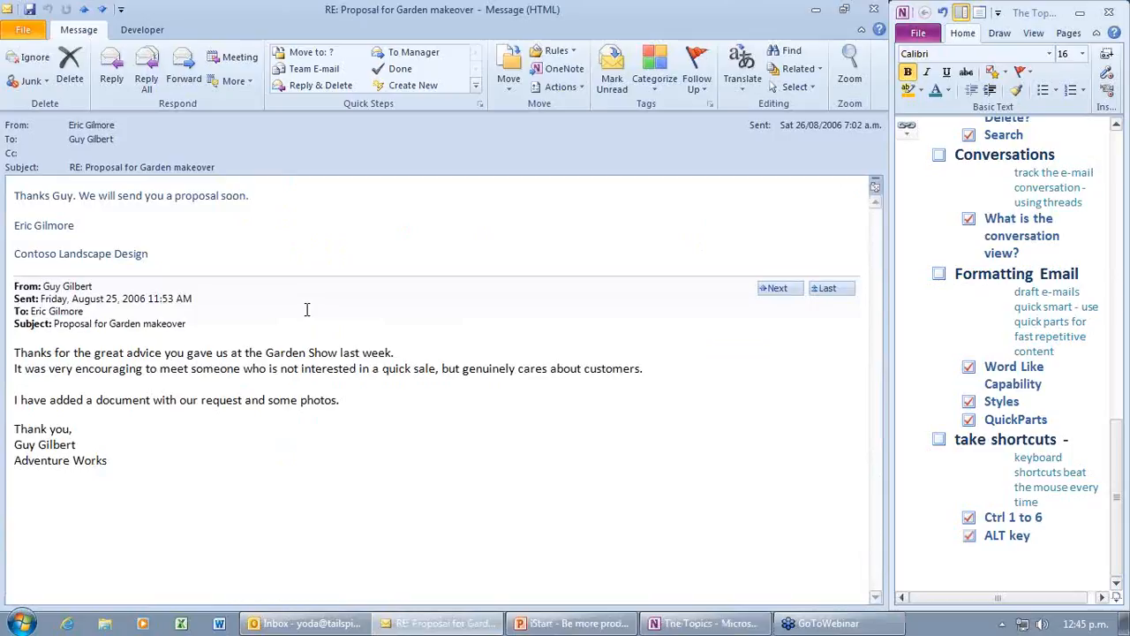
key(ctrl+comma)
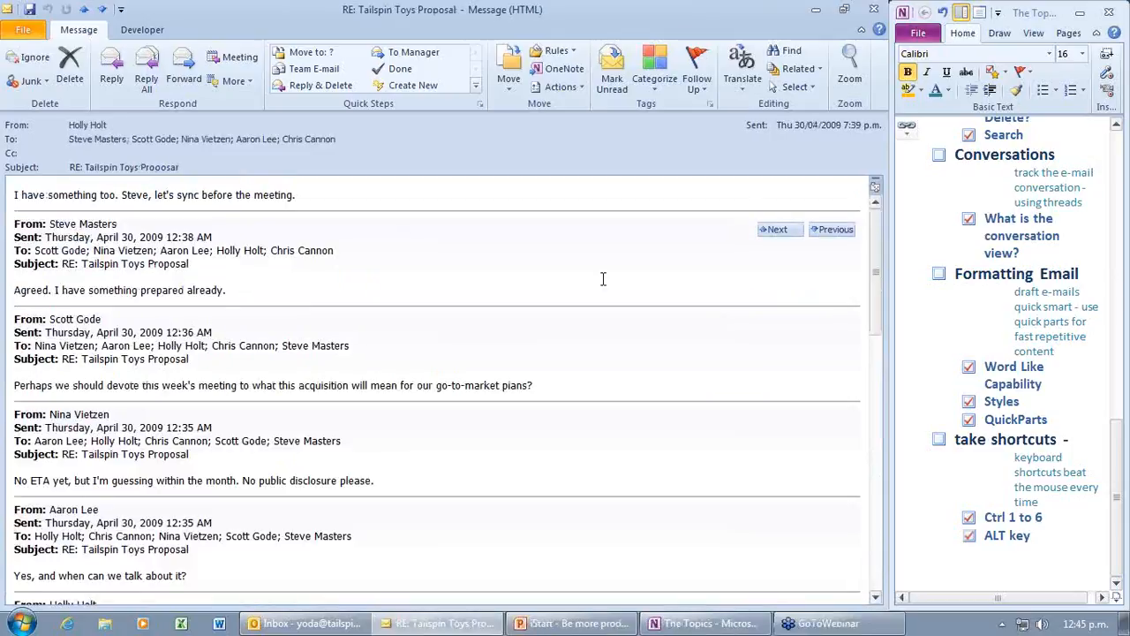
scroll(603, 279, down, 1)
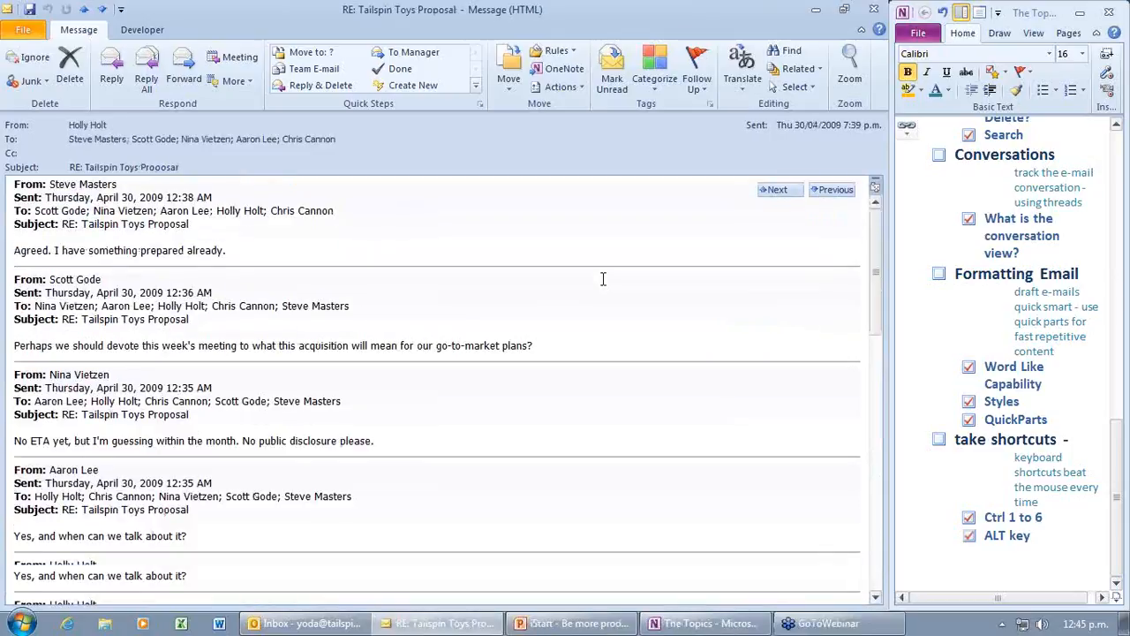
scroll(603, 279, down, 5)
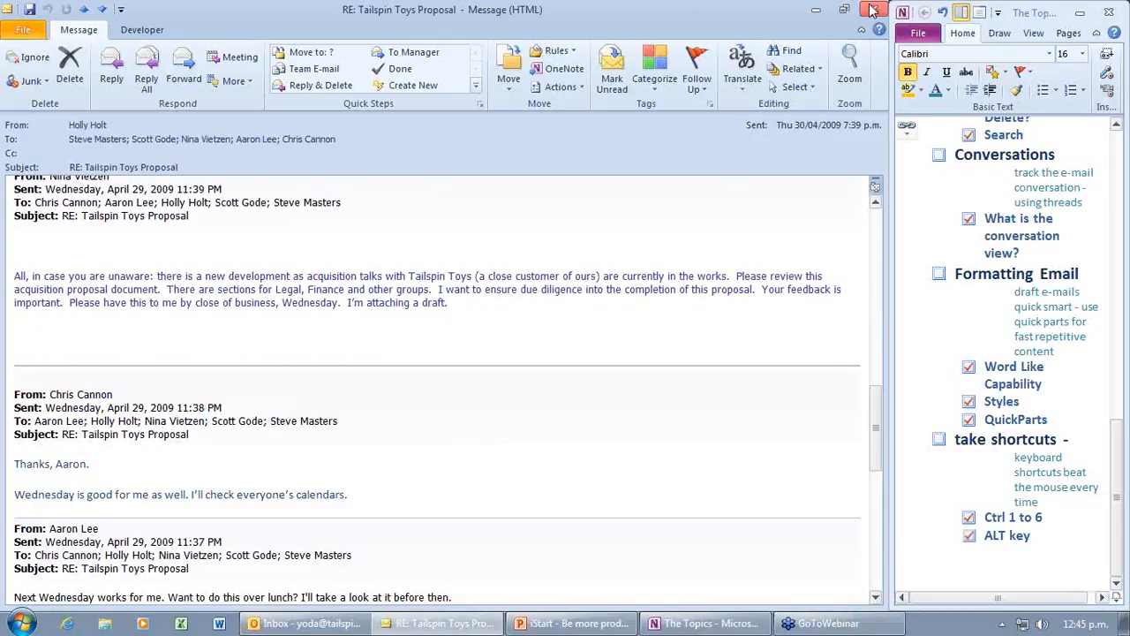
click(872, 11)
Step: In the Just for Fun message, preview A Napoleon Moment3.ppt and view it in PowerPoint twice
double_click(581, 316)
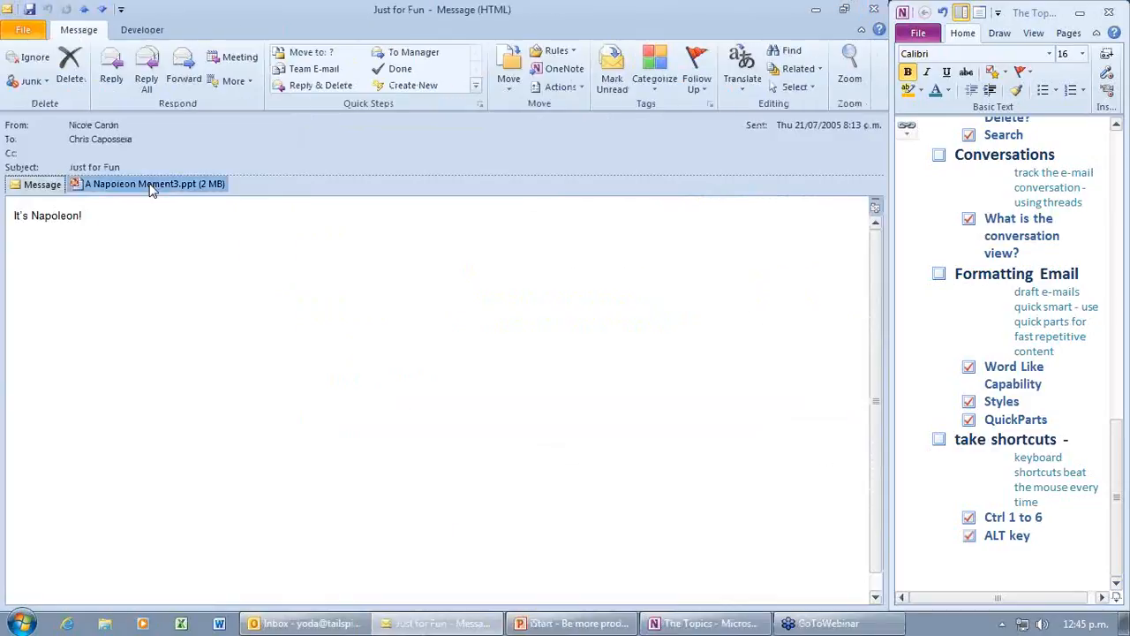
click(151, 185)
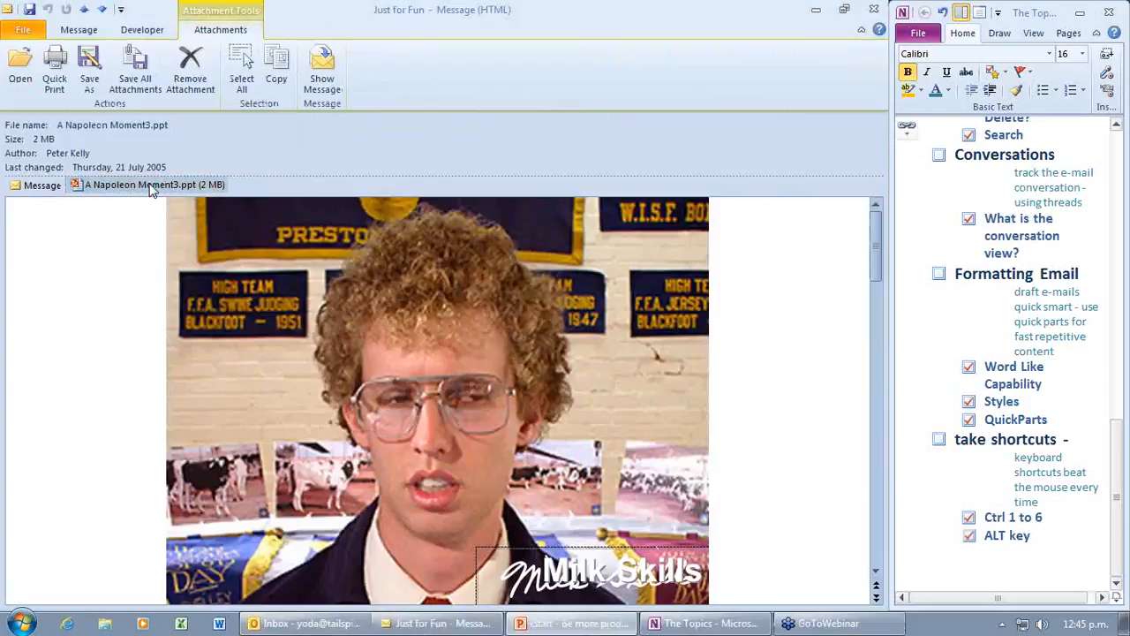
double_click(150, 190)
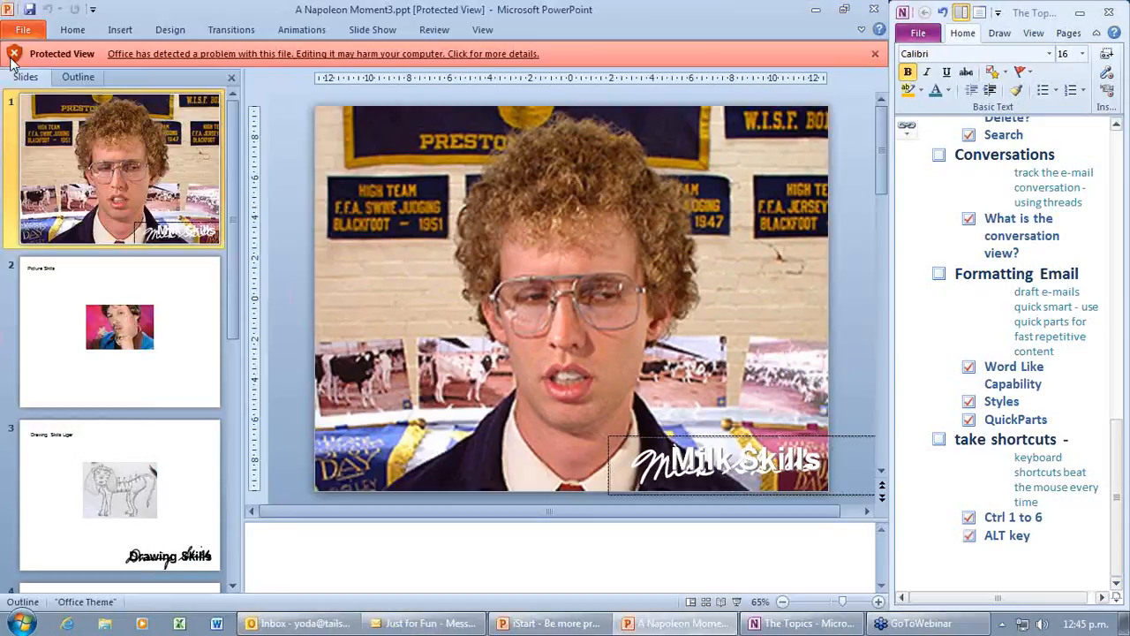
click(876, 11)
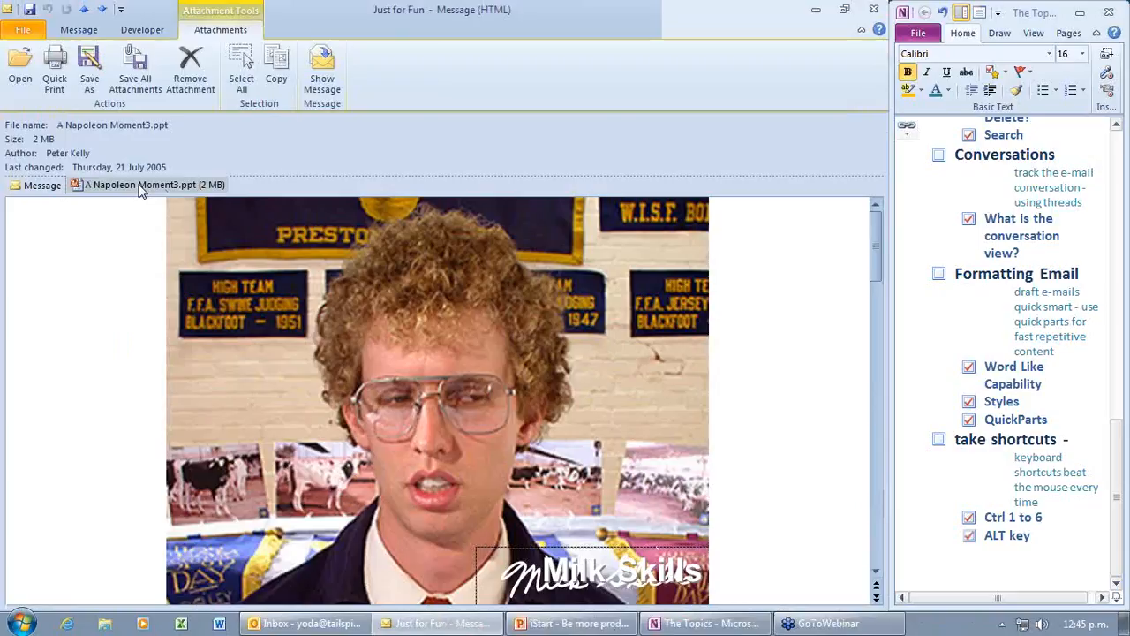
double_click(140, 187)
click(875, 11)
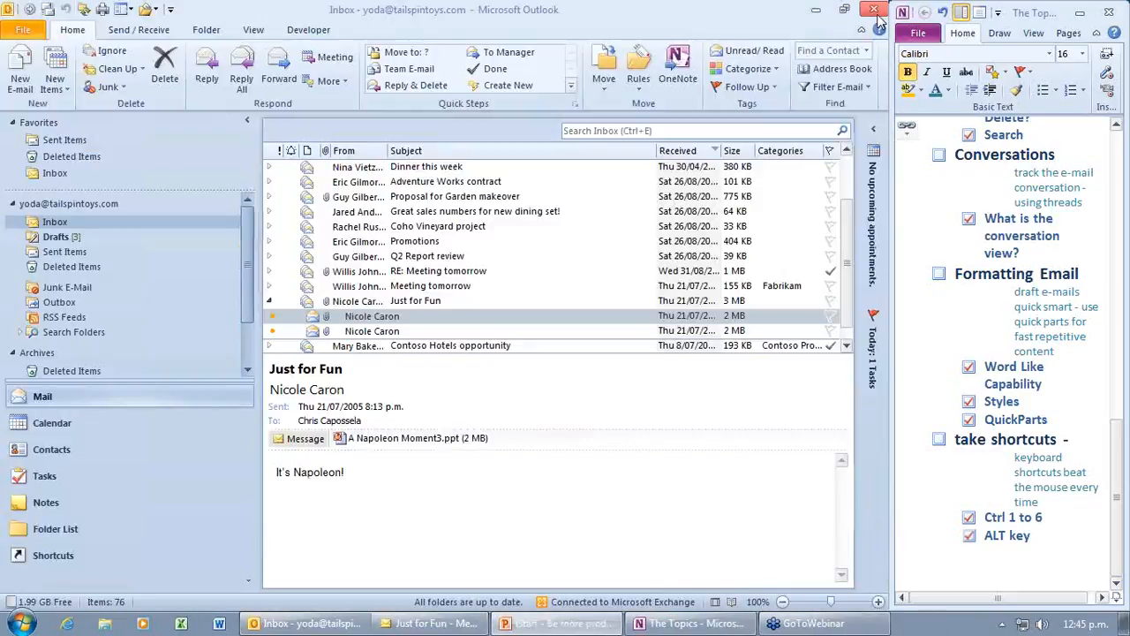
Step: Open RE: Meeting tomorrow's Johnsons.doc attachment in Word and enable editing
click(372, 273)
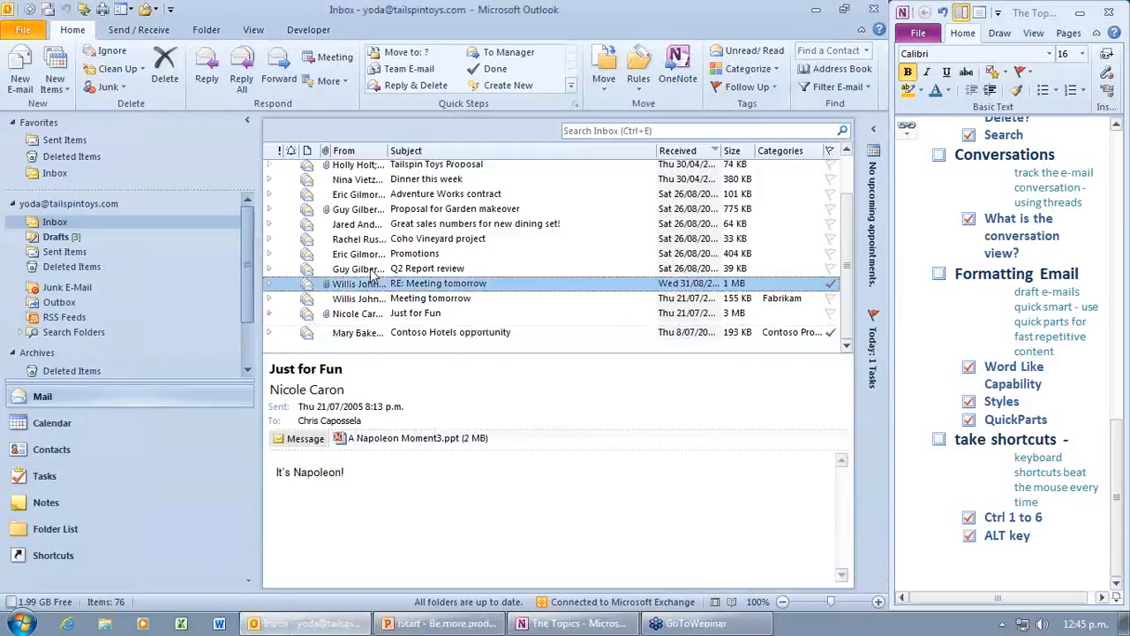
double_click(372, 276)
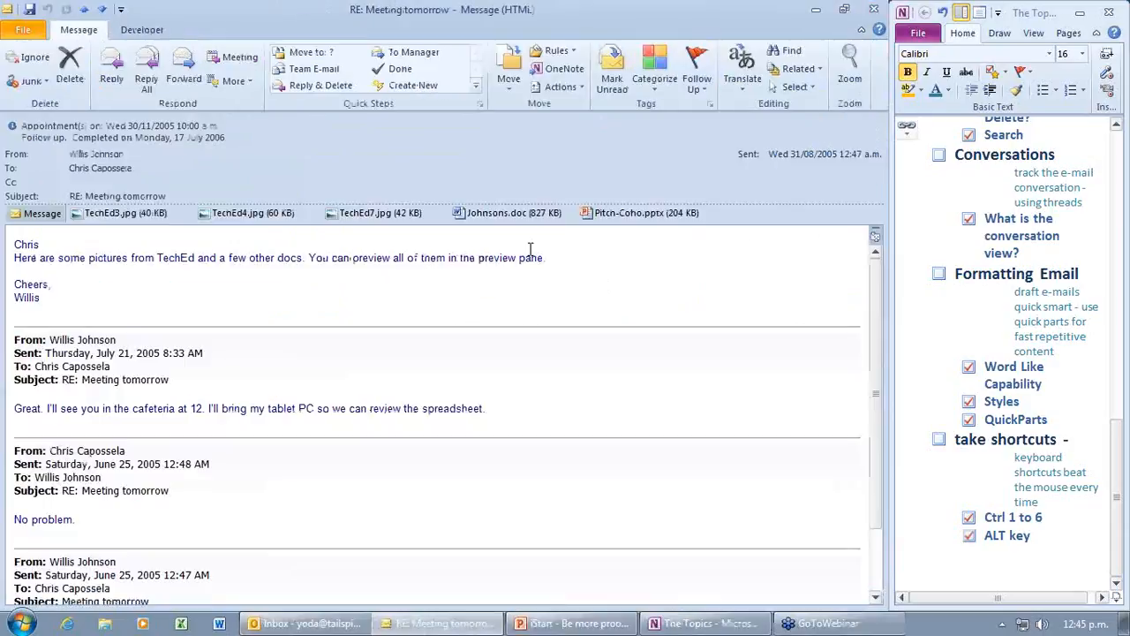
double_click(508, 215)
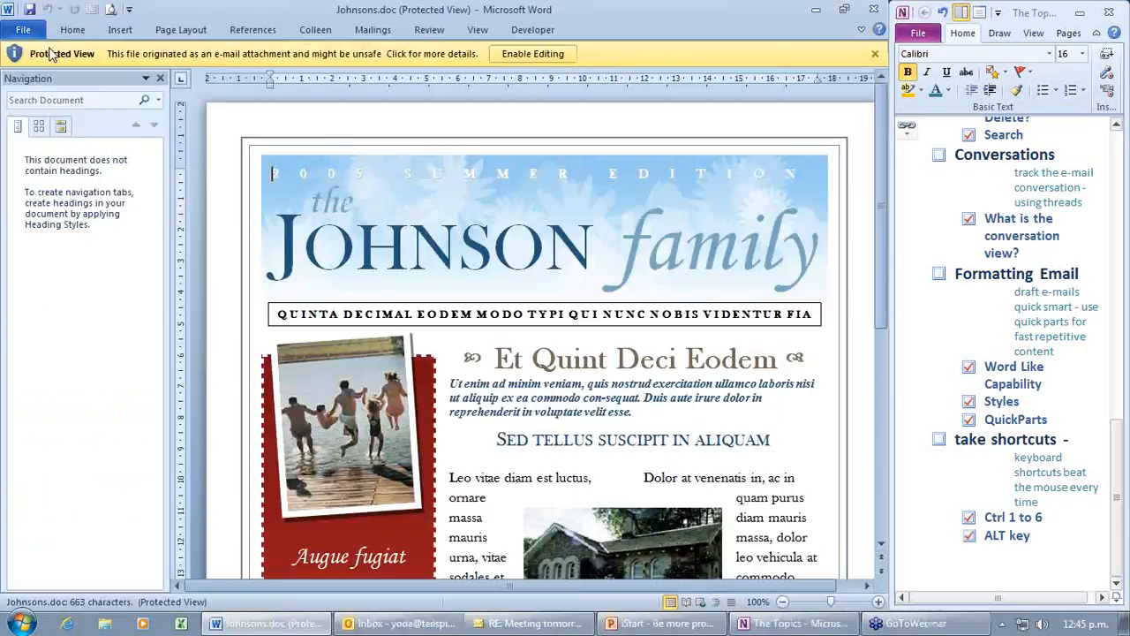
click(530, 54)
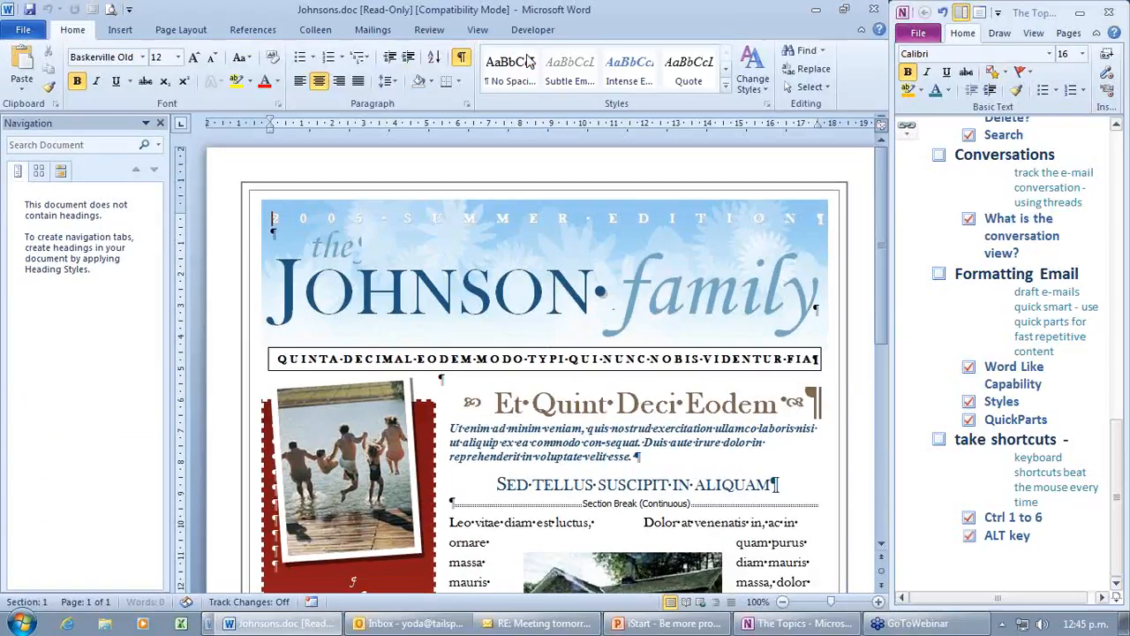
Step: Browse Word's Trust Center message bar and Protected View settings, then cancel both dialogs unchanged
click(25, 31)
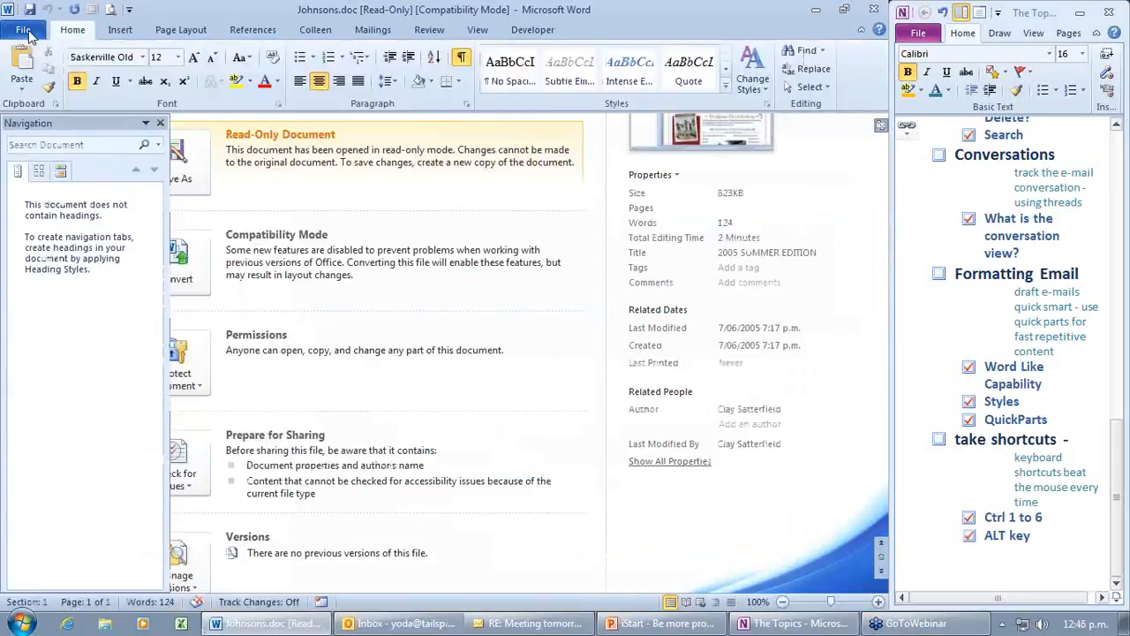
click(62, 339)
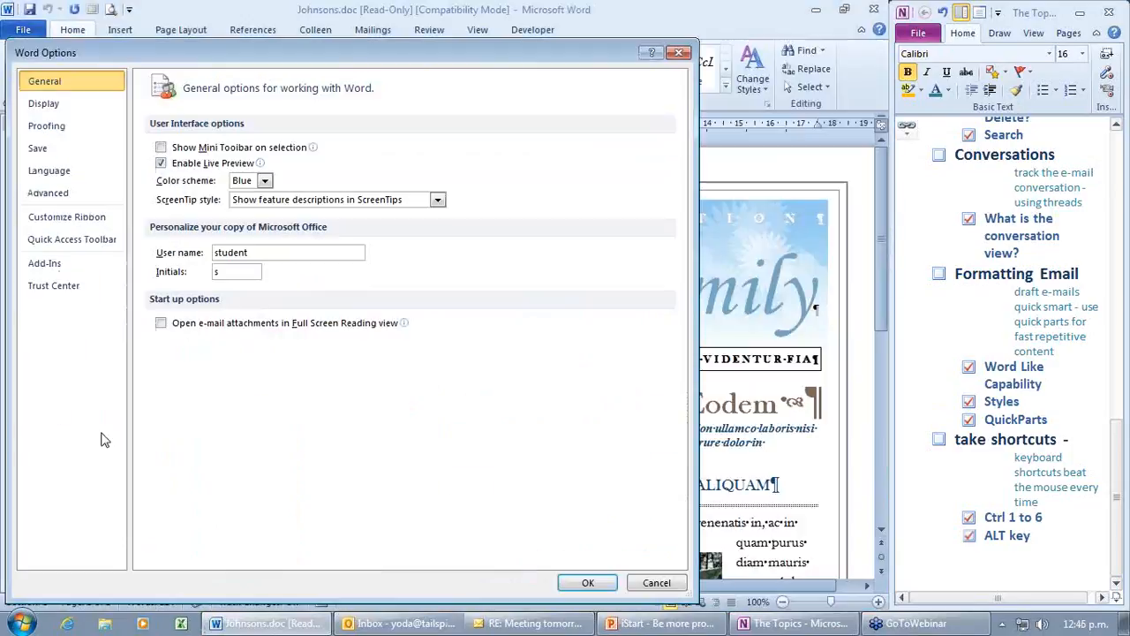
click(58, 297)
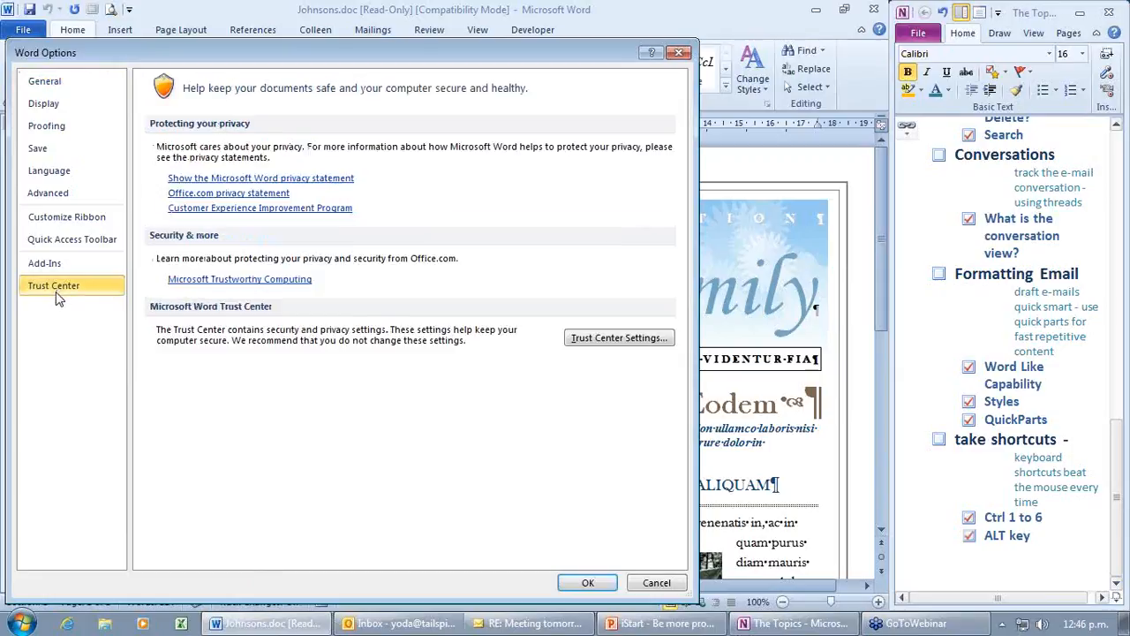
click(618, 342)
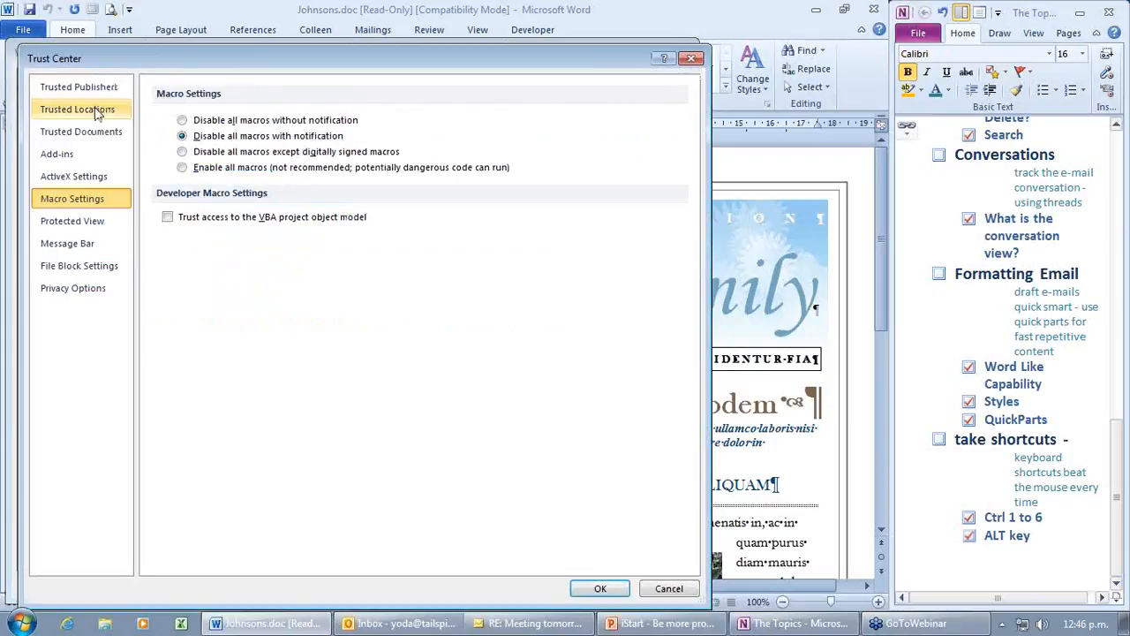
click(95, 249)
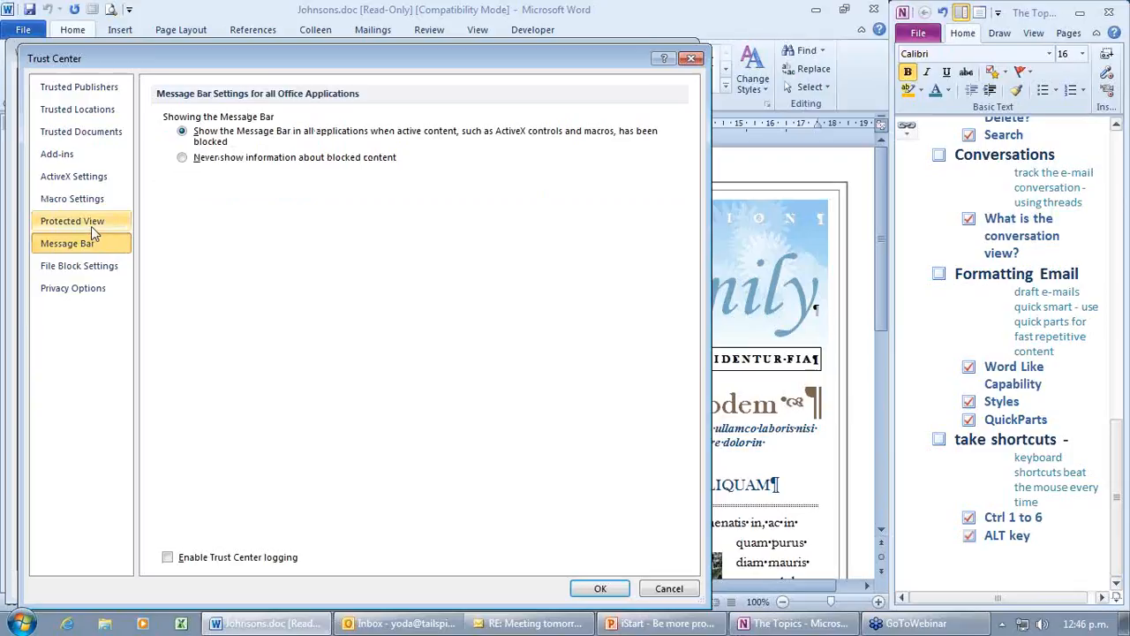
click(92, 224)
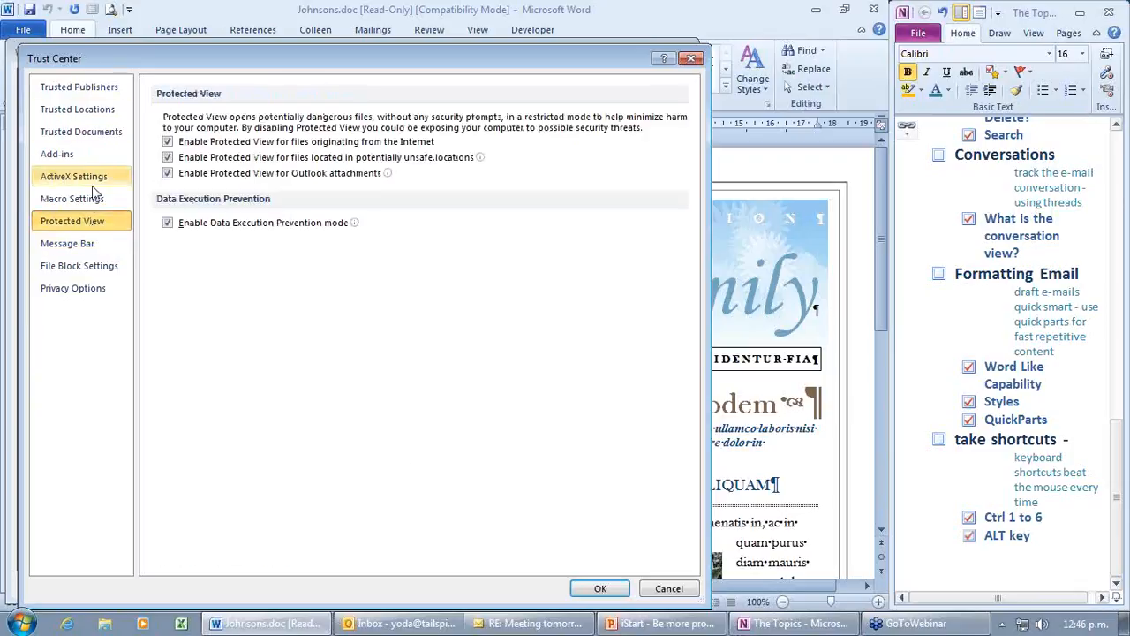
click(669, 589)
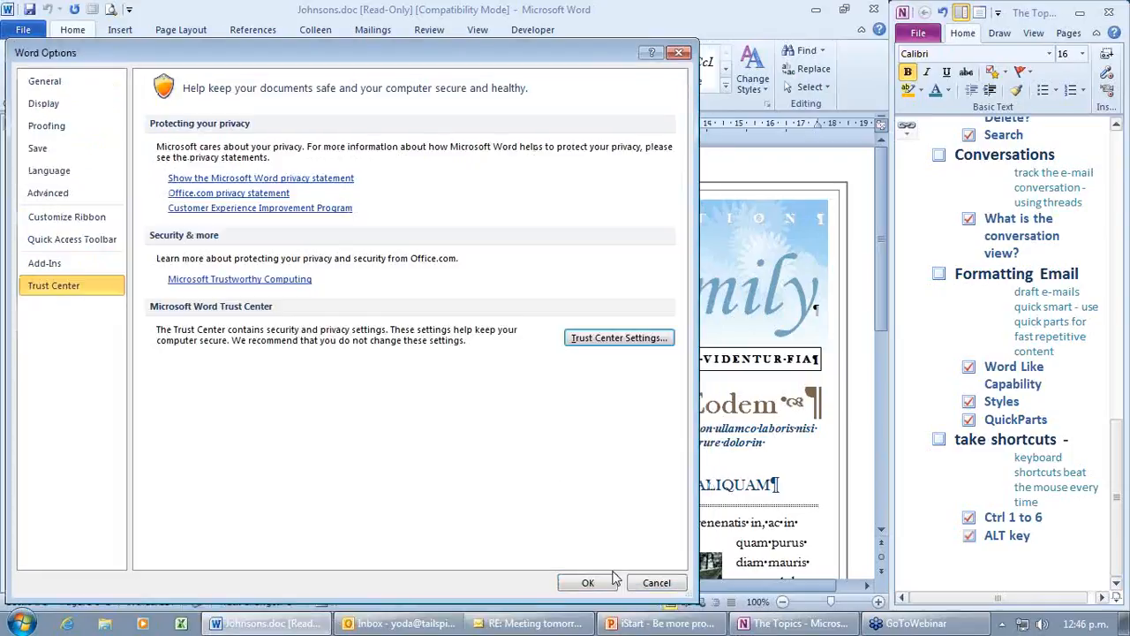
click(677, 586)
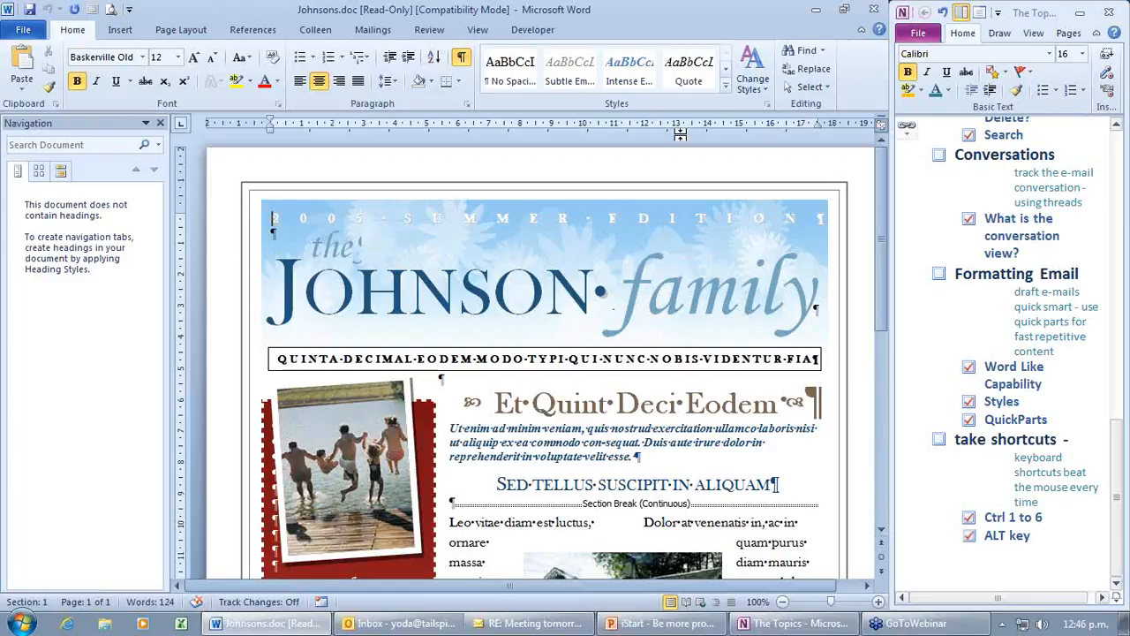
Step: Minimize Word and view the RE: Meeting tomorrow message's Info page in Outlook
click(816, 10)
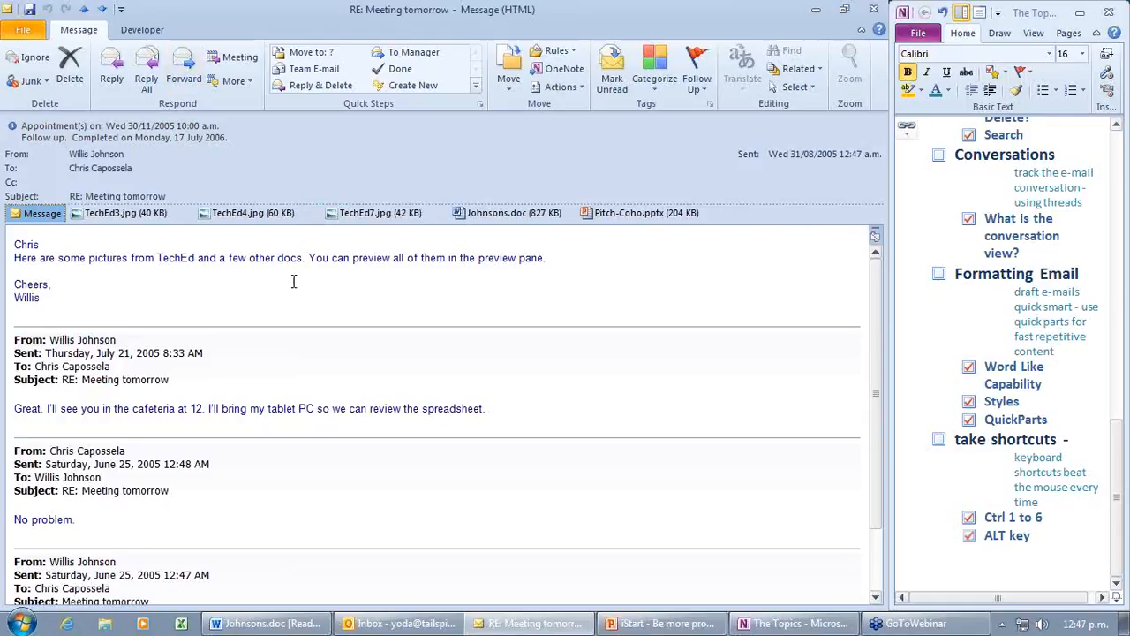
click(24, 30)
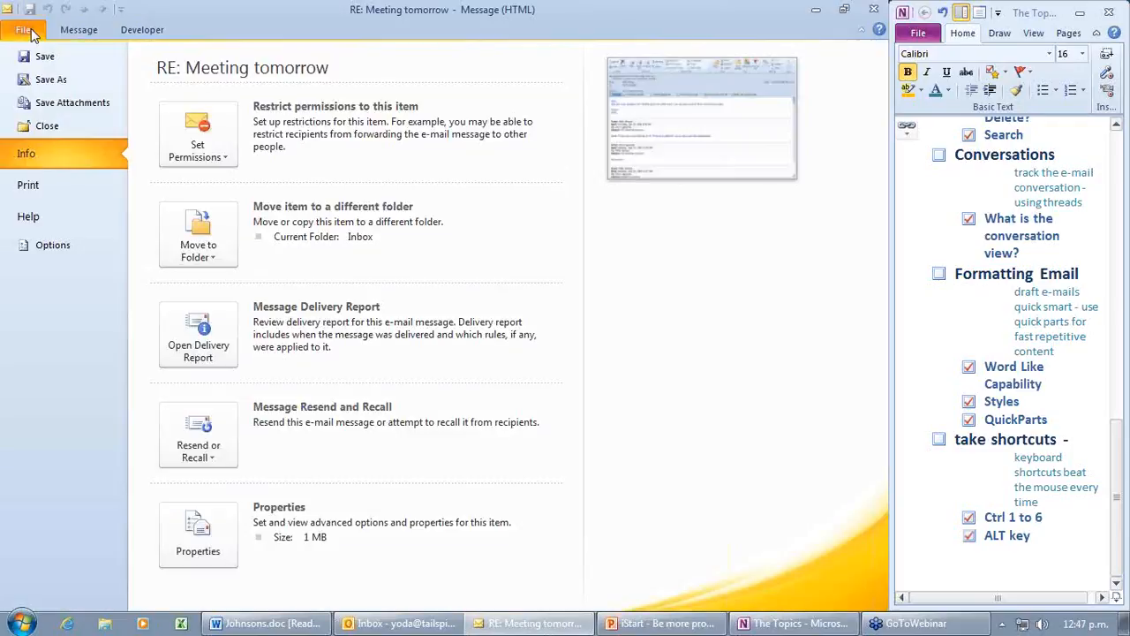
click(30, 33)
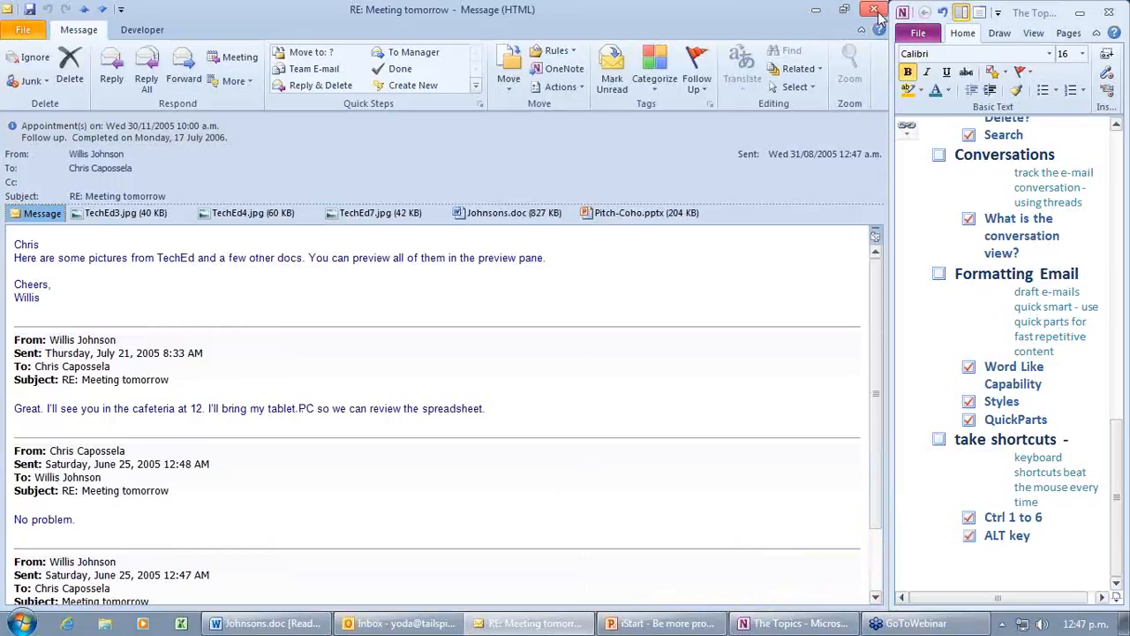
Step: Close RE: Meeting tomorrow, then read the Coho Vineyard project message and close it
click(874, 9)
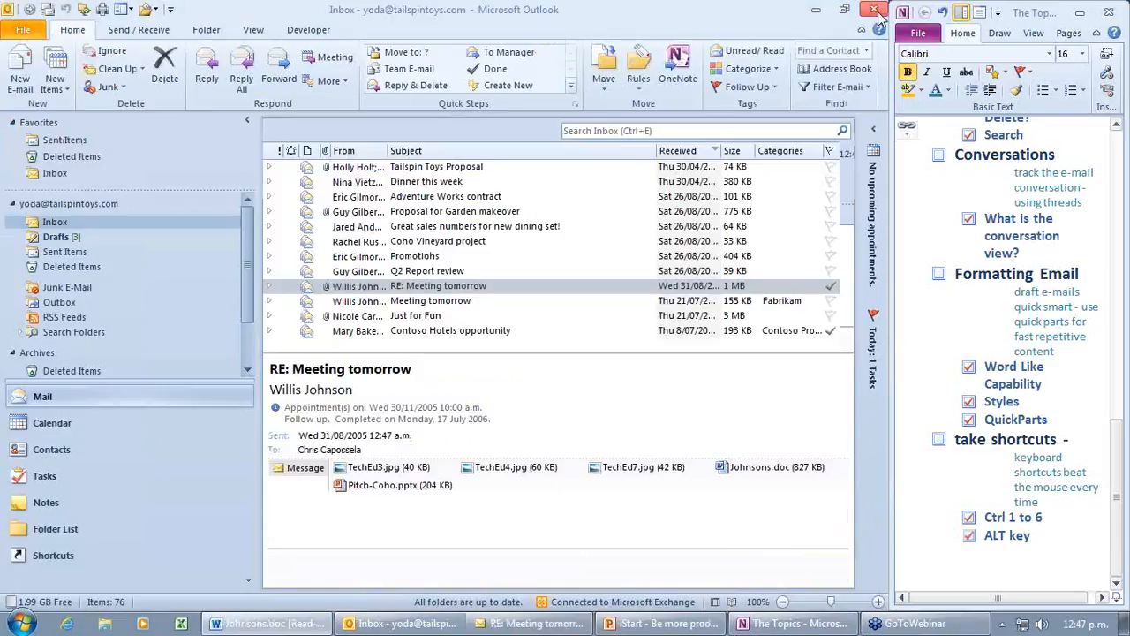
double_click(409, 244)
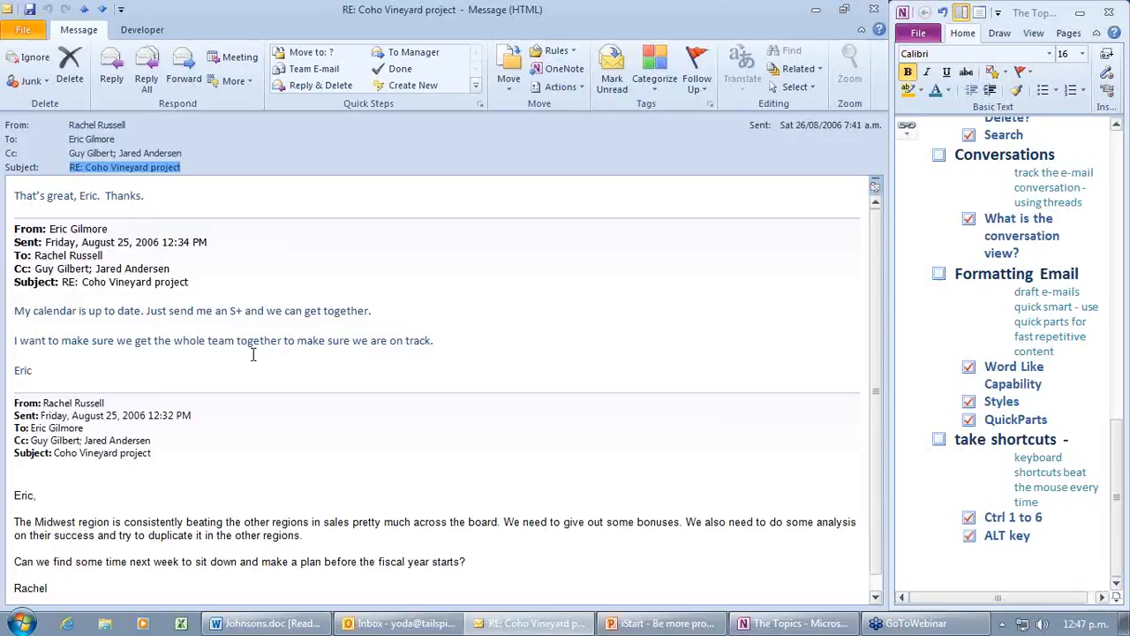
scroll(252, 355, down, 1)
scroll(252, 352, up, 1)
mouse_move(269, 226)
click(873, 8)
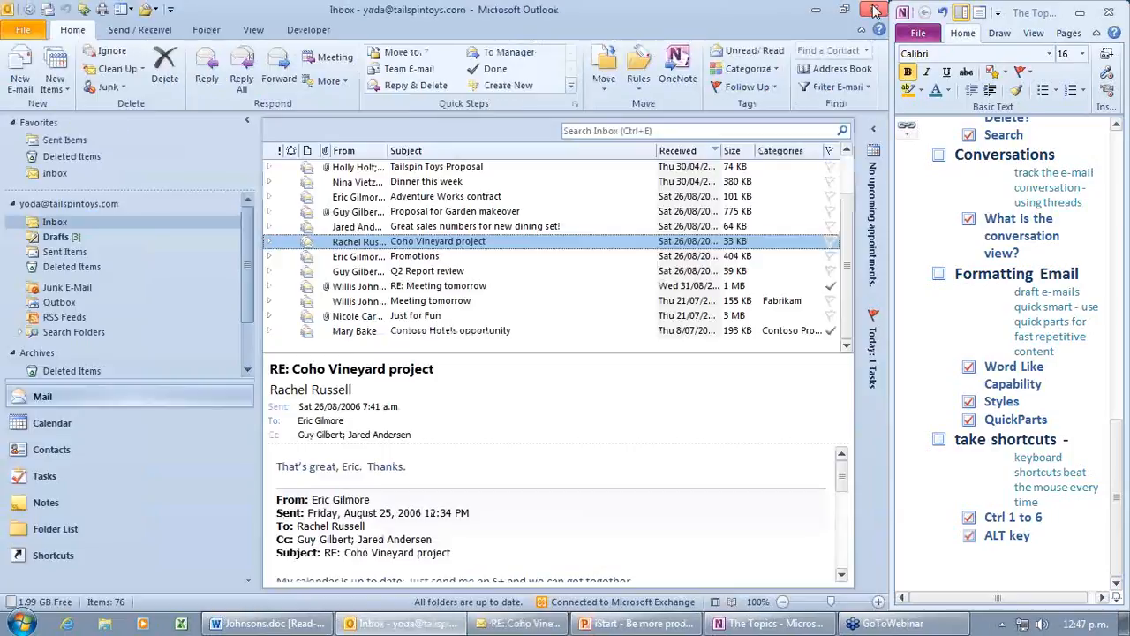
Step: Switch to the Tasks To-Do List and expand the To-Do Bar with calendar and tasks
scroll(272, 231, up, 1)
click(270, 229)
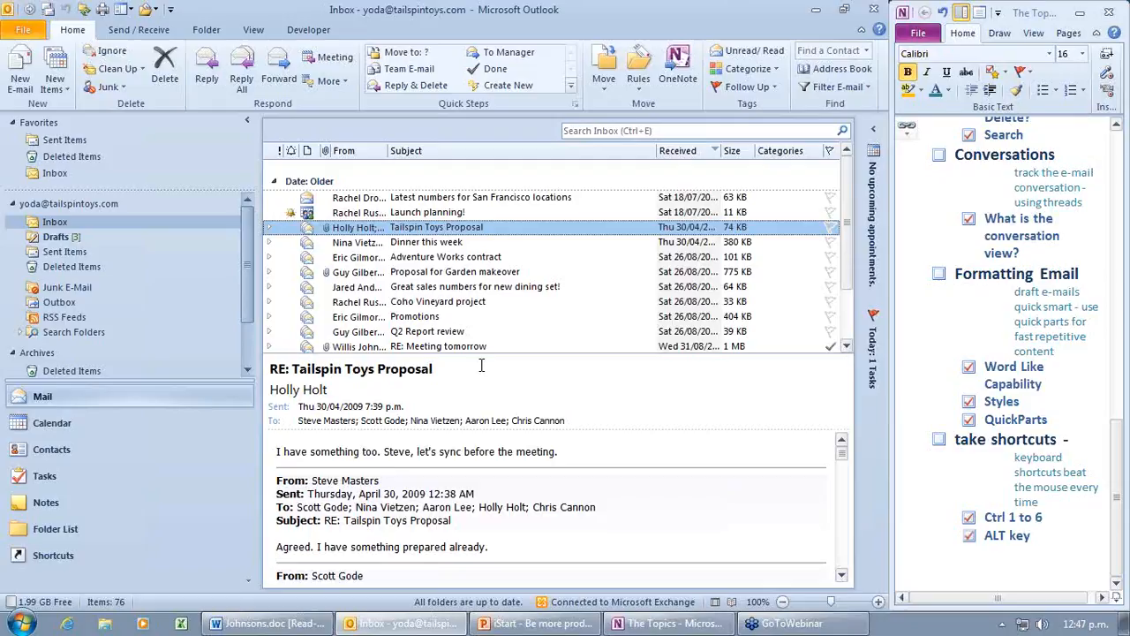
click(65, 481)
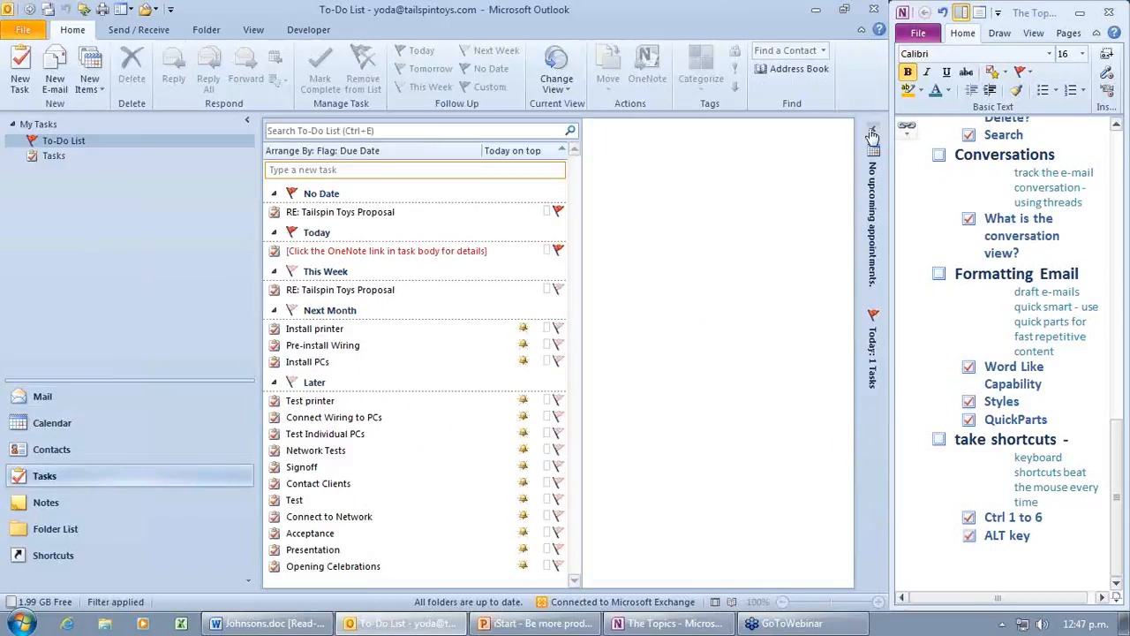
click(873, 134)
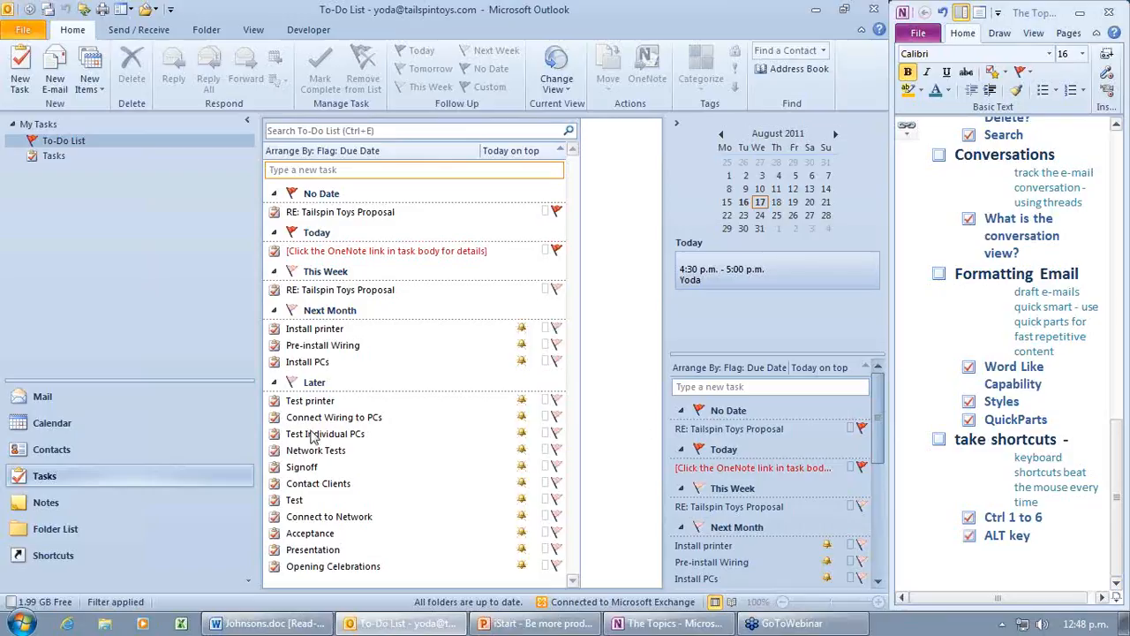
Step: In Calendar, uncheck all five team members' calendars and select the Wednesday afternoon appointment
click(168, 422)
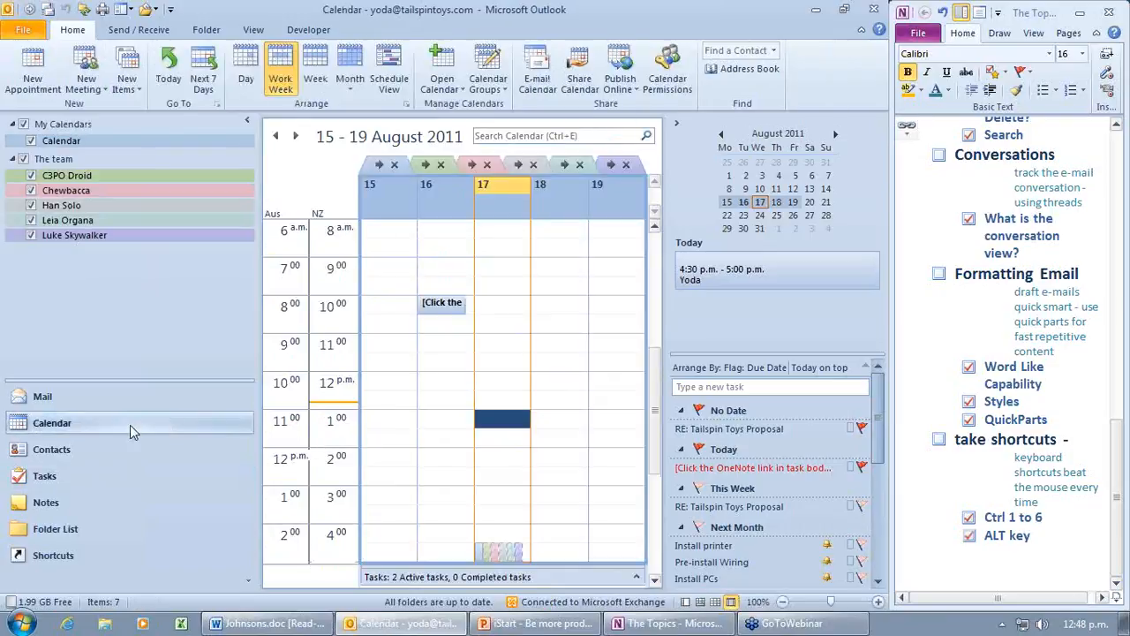
click(32, 176)
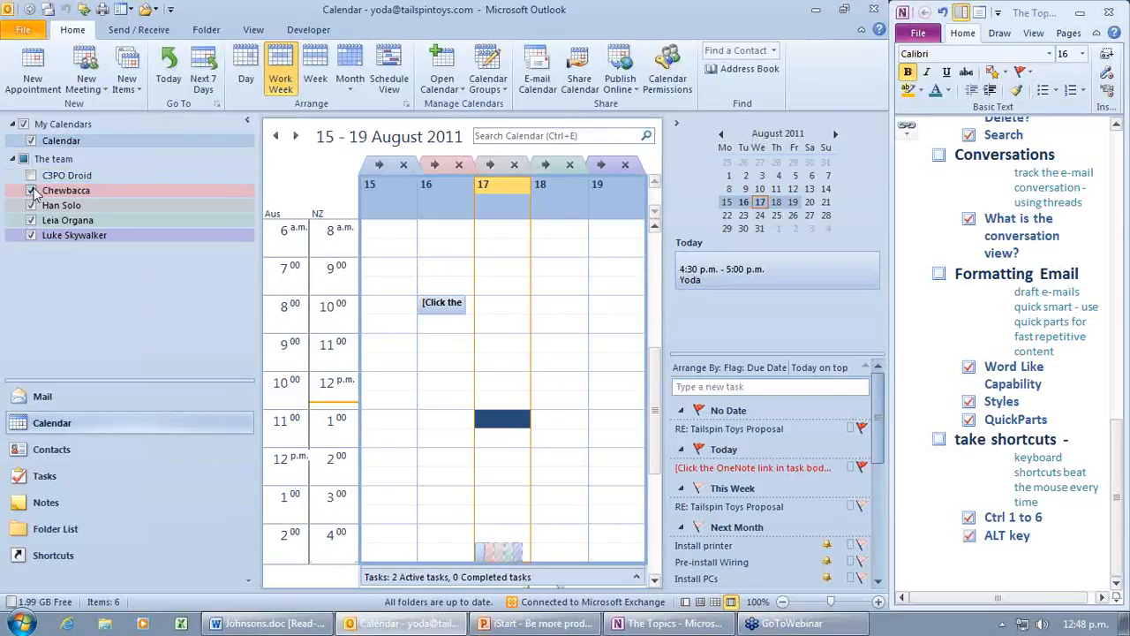
click(32, 191)
click(32, 205)
click(31, 220)
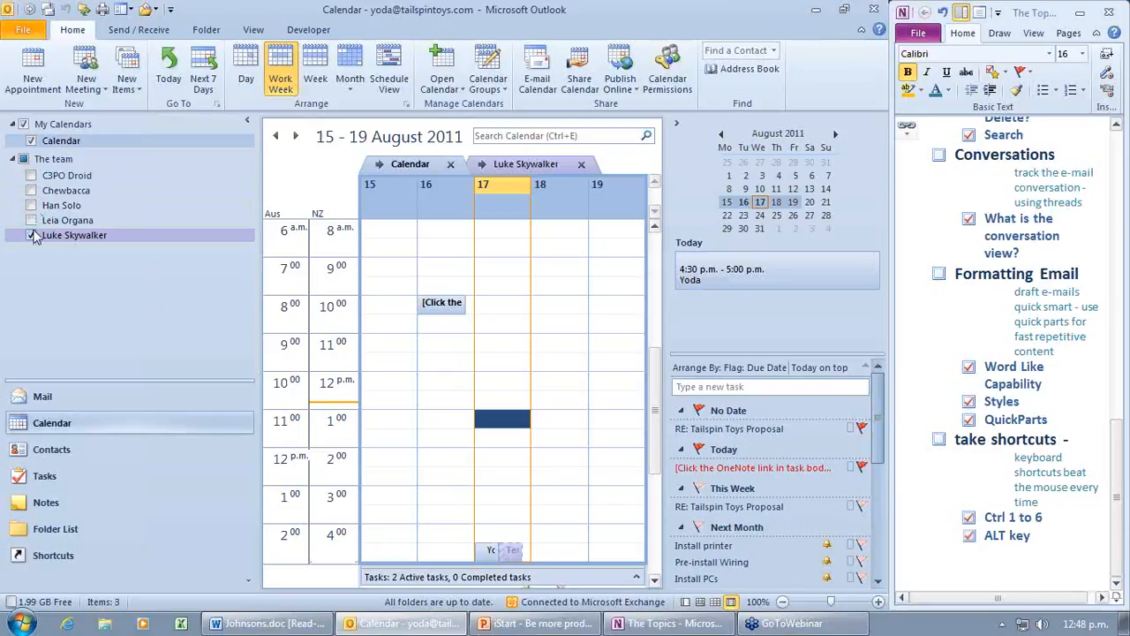
click(32, 235)
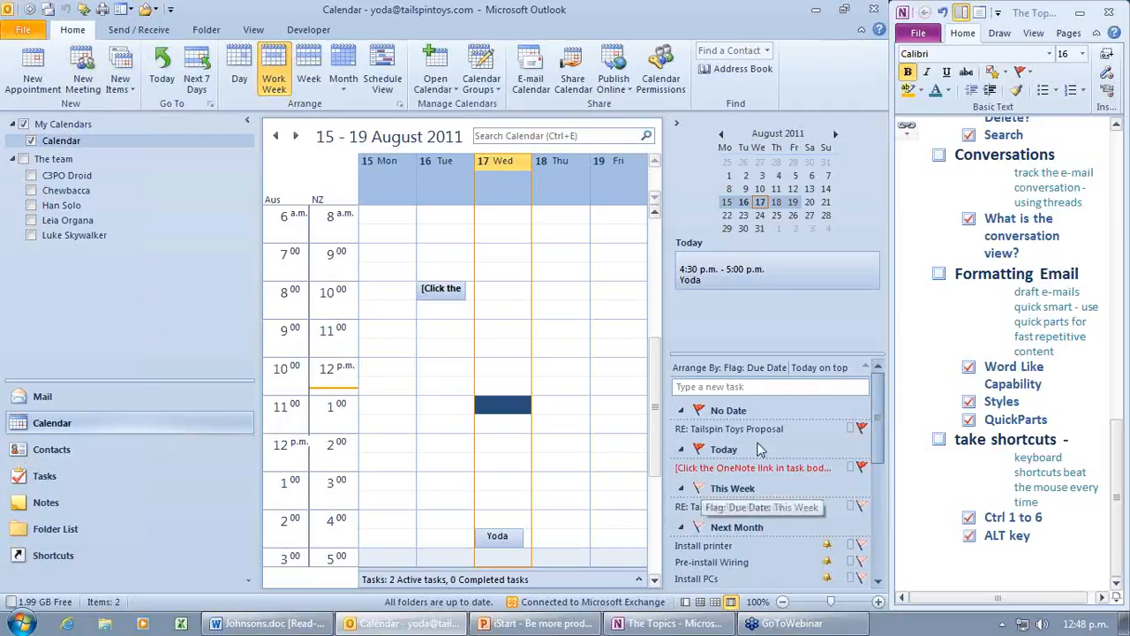
click(498, 541)
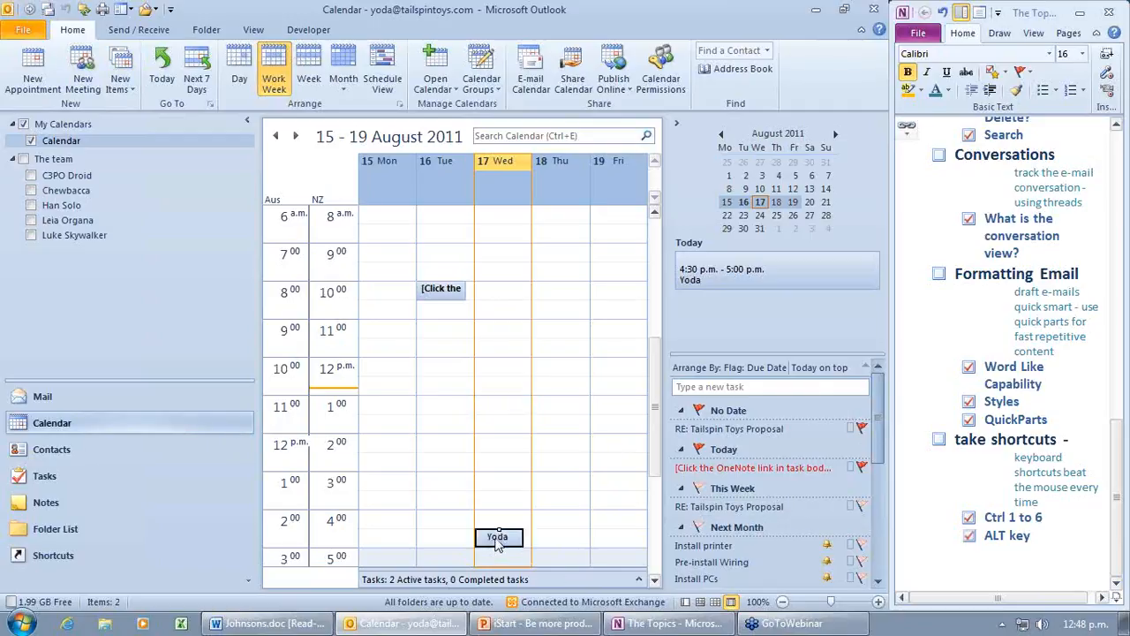
double_click(497, 539)
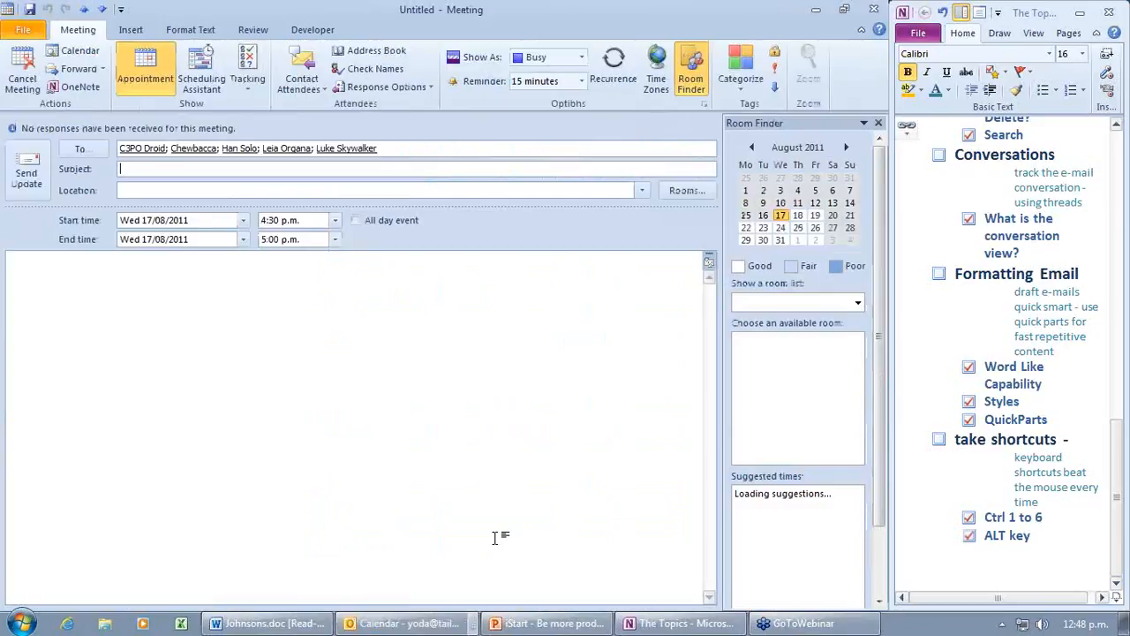
click(740, 64)
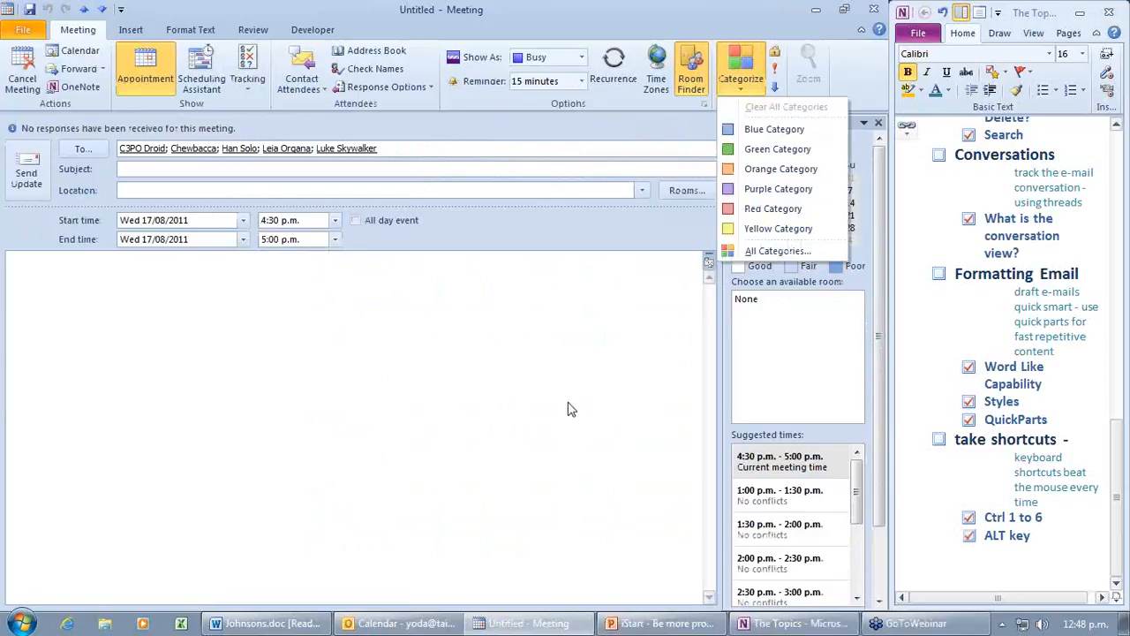
click(560, 496)
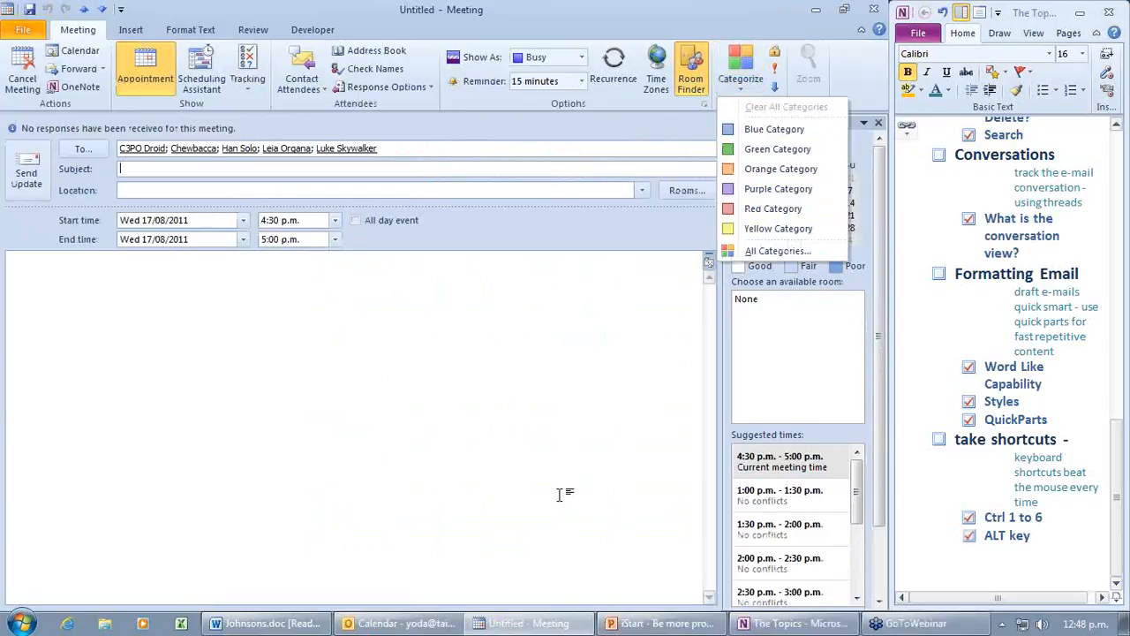
click(875, 11)
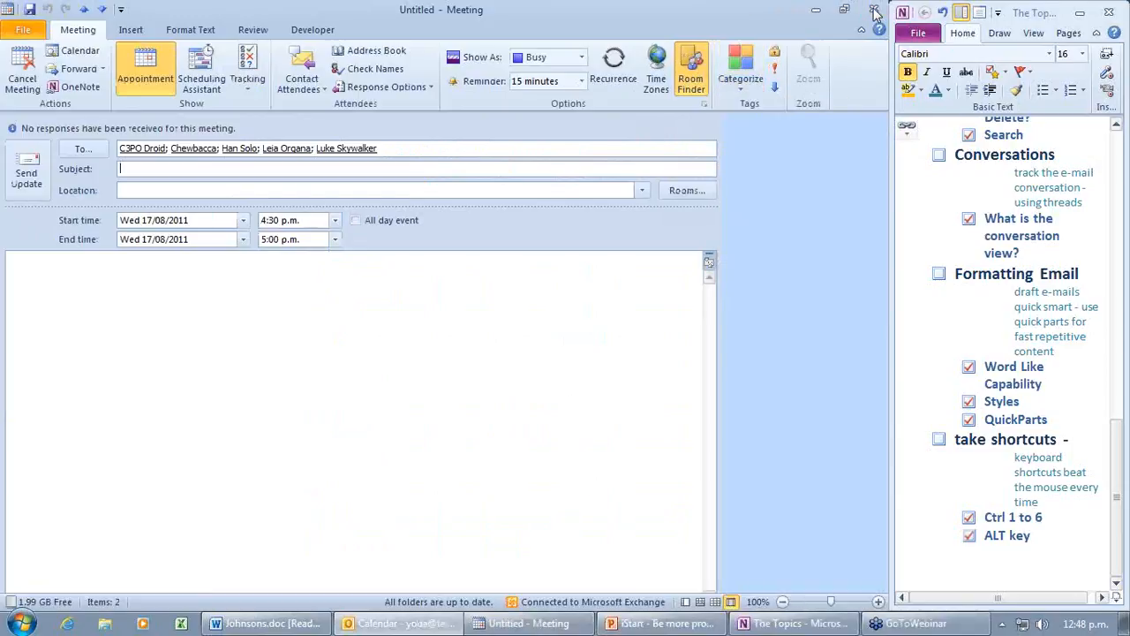
click(874, 10)
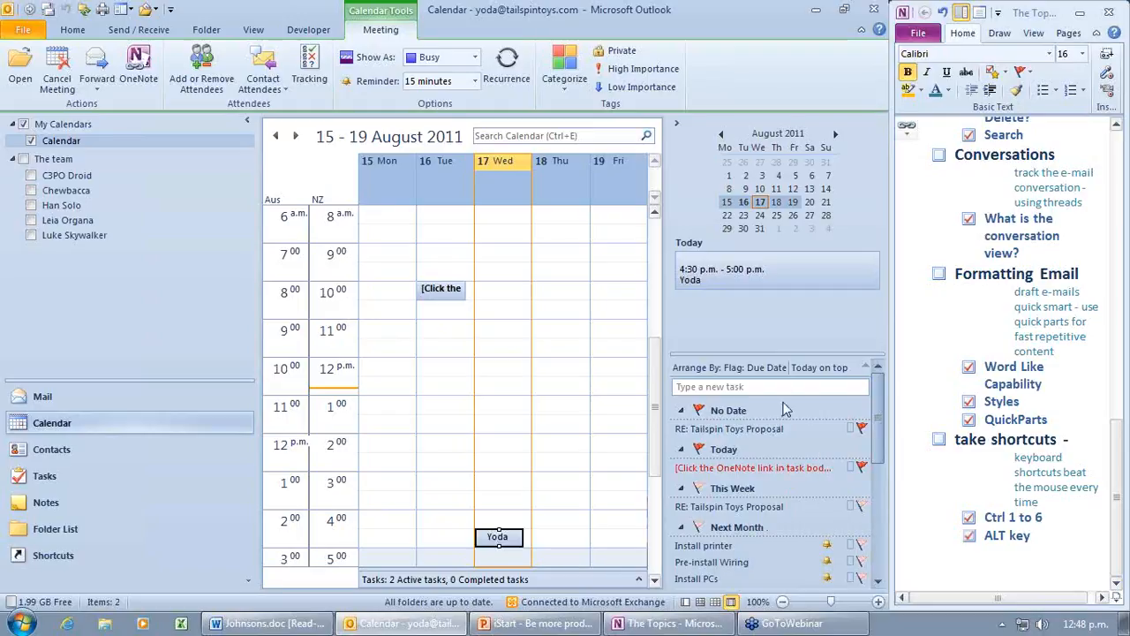
Step: Arrange the To-Do Bar tasks by Categories and open the To-Do List's Advanced View Settings
click(708, 369)
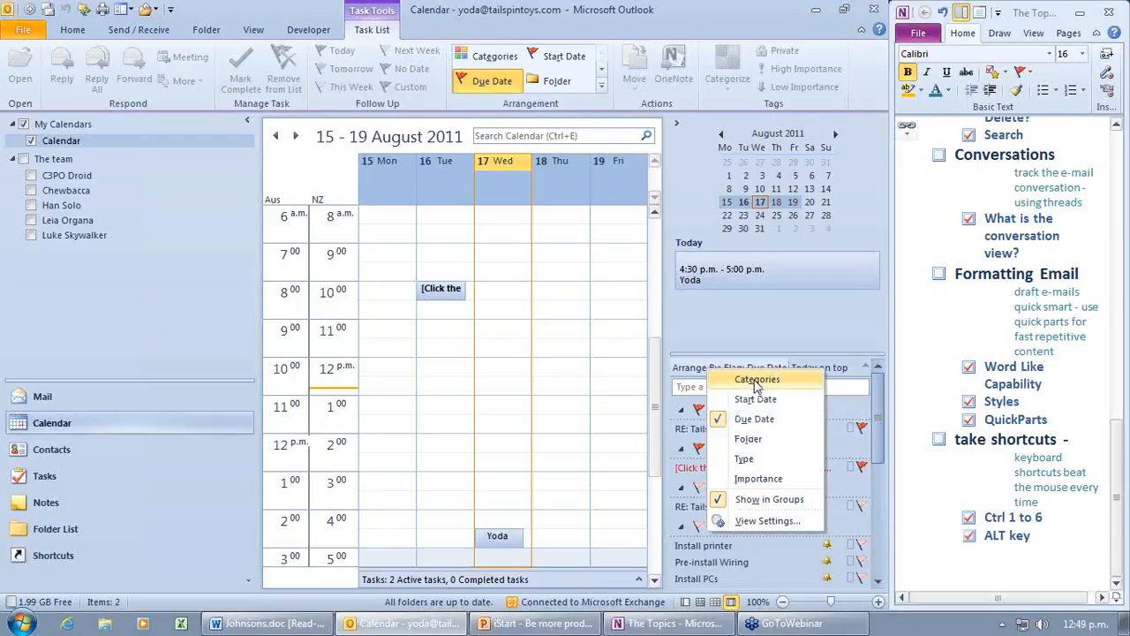
click(722, 382)
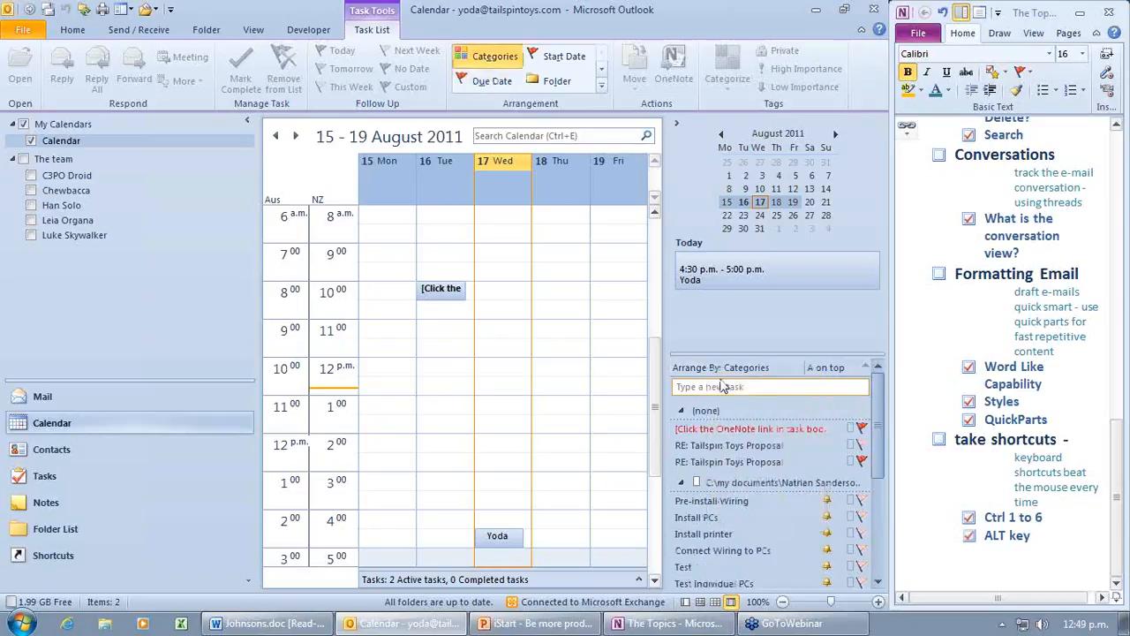
click(717, 367)
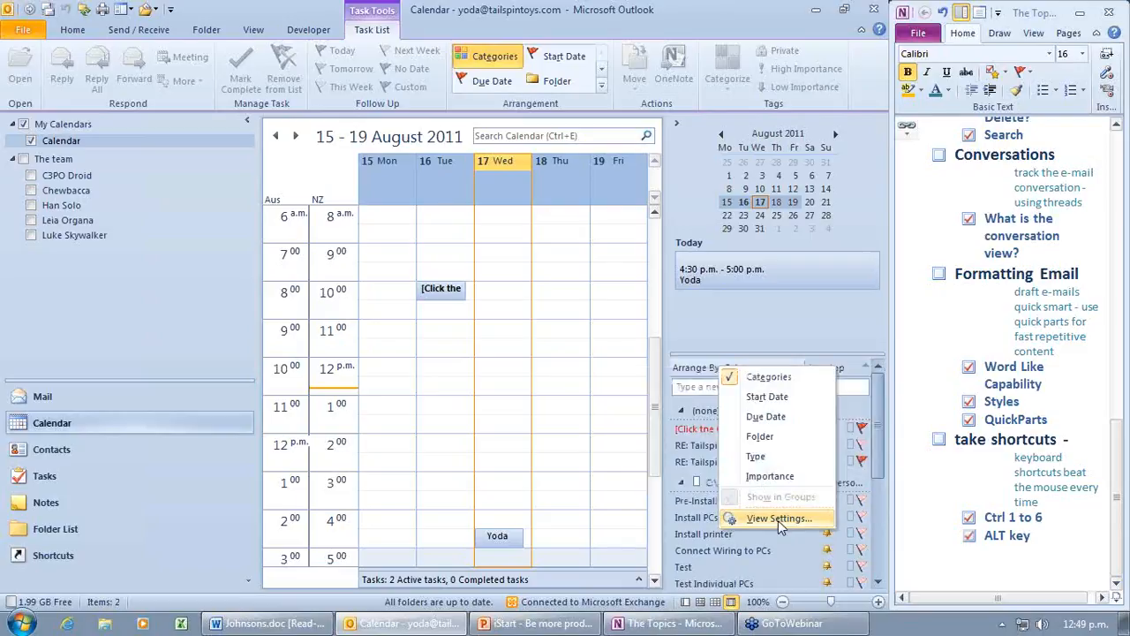
click(778, 520)
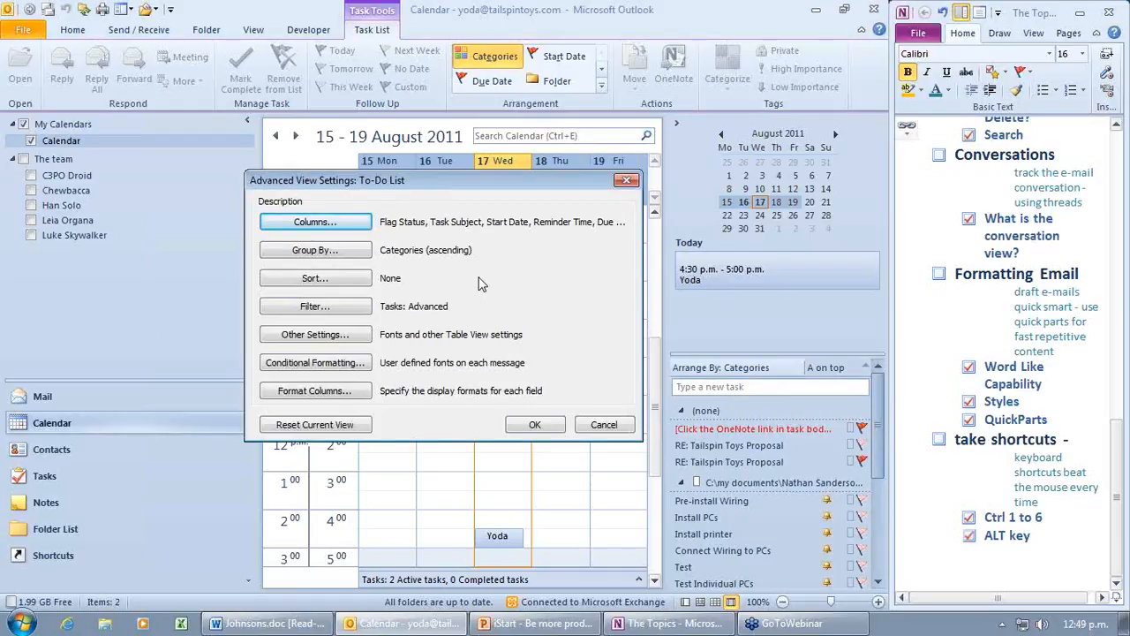
Step: In the Filter's Advanced tab, choose % Complete from Frequently-used fields
click(341, 309)
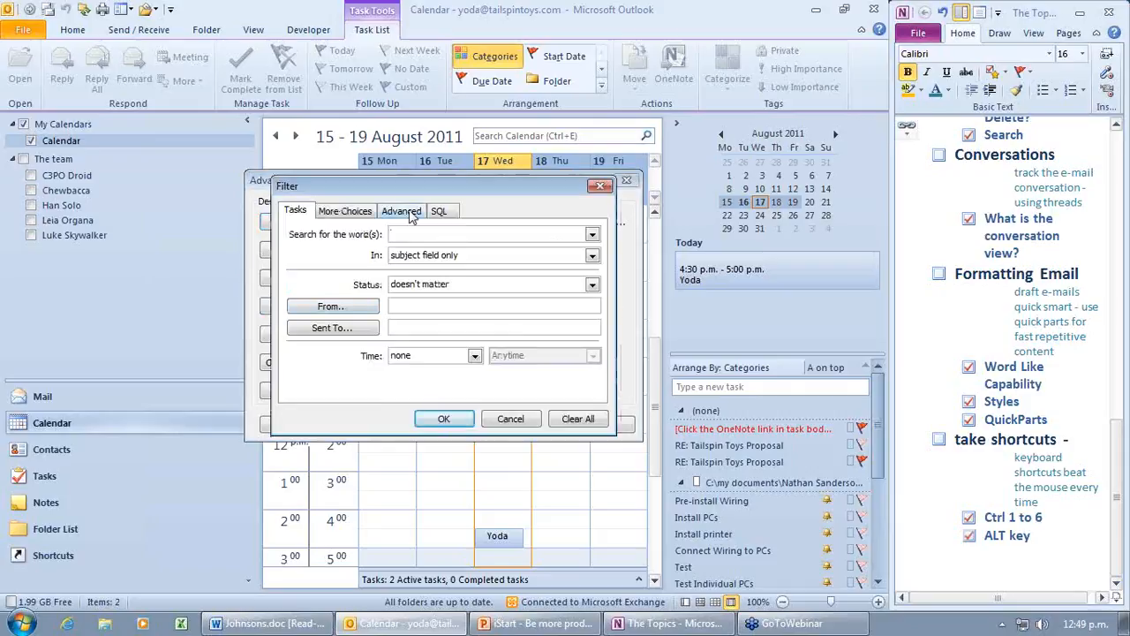
click(412, 217)
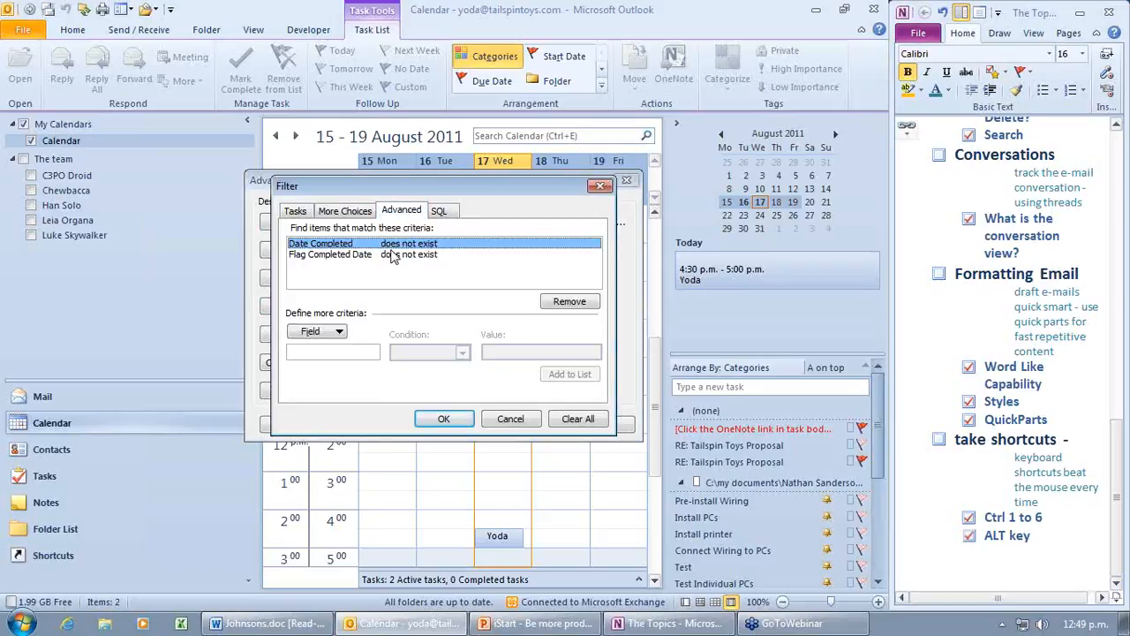
click(341, 331)
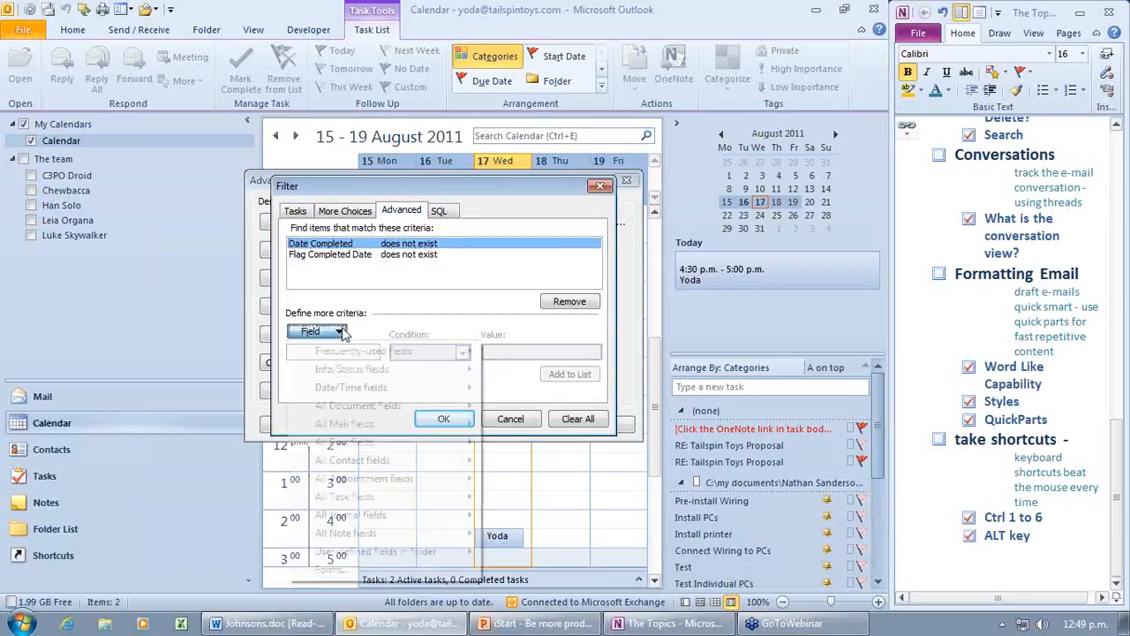
click(414, 310)
click(336, 338)
mouse_move(360, 354)
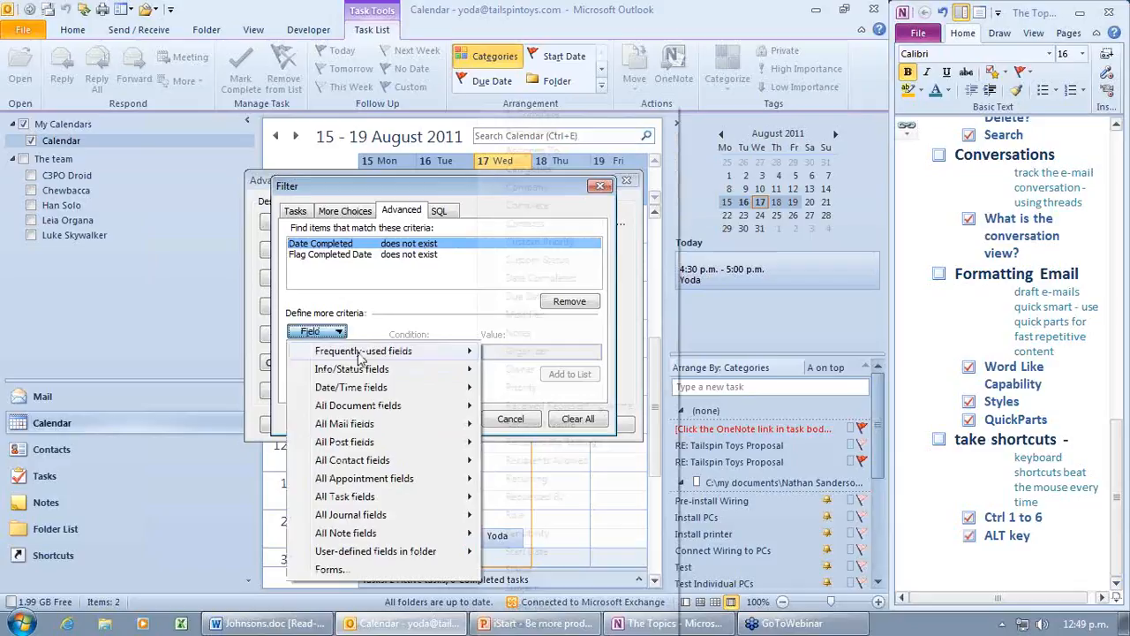
click(556, 114)
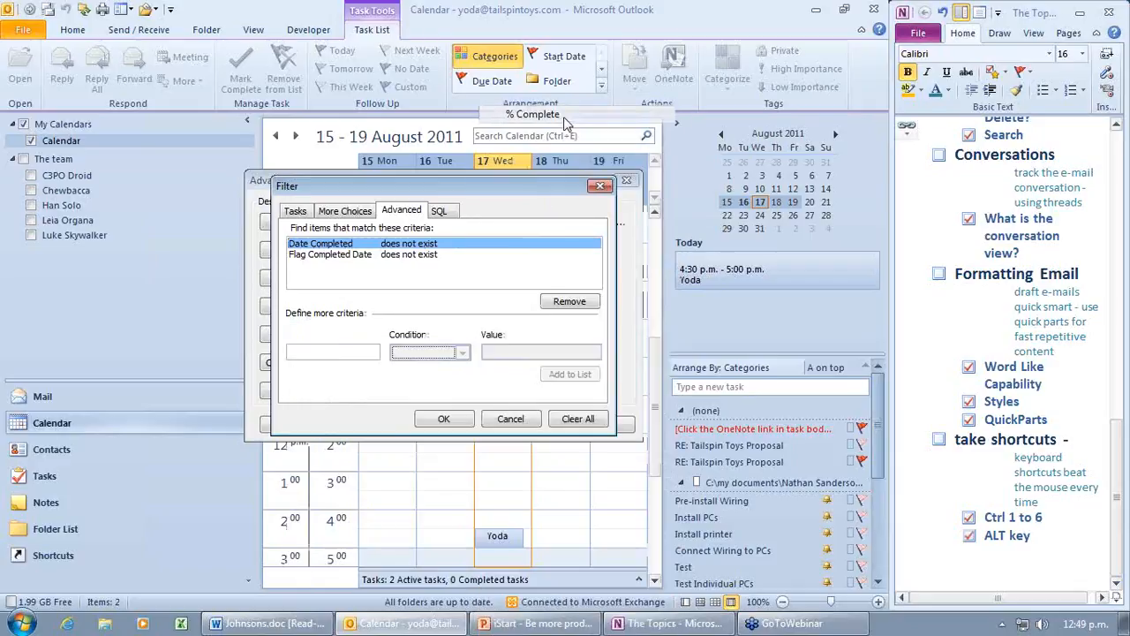
Step: Add the criterion '% Complete is less than 100' and close the view settings
click(461, 353)
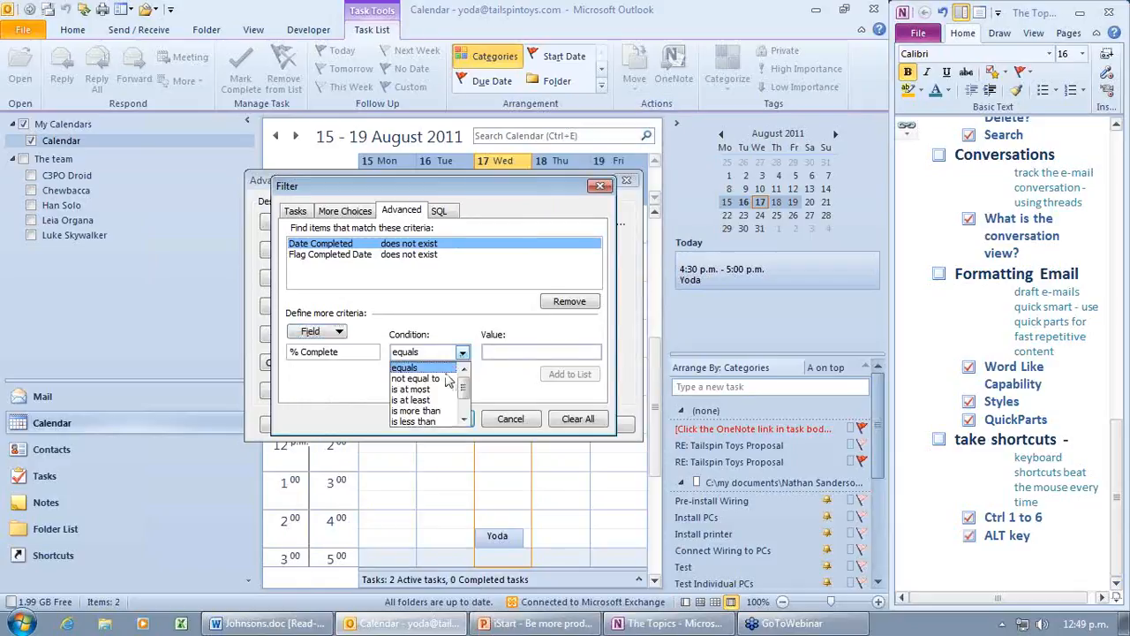
click(437, 423)
click(501, 352)
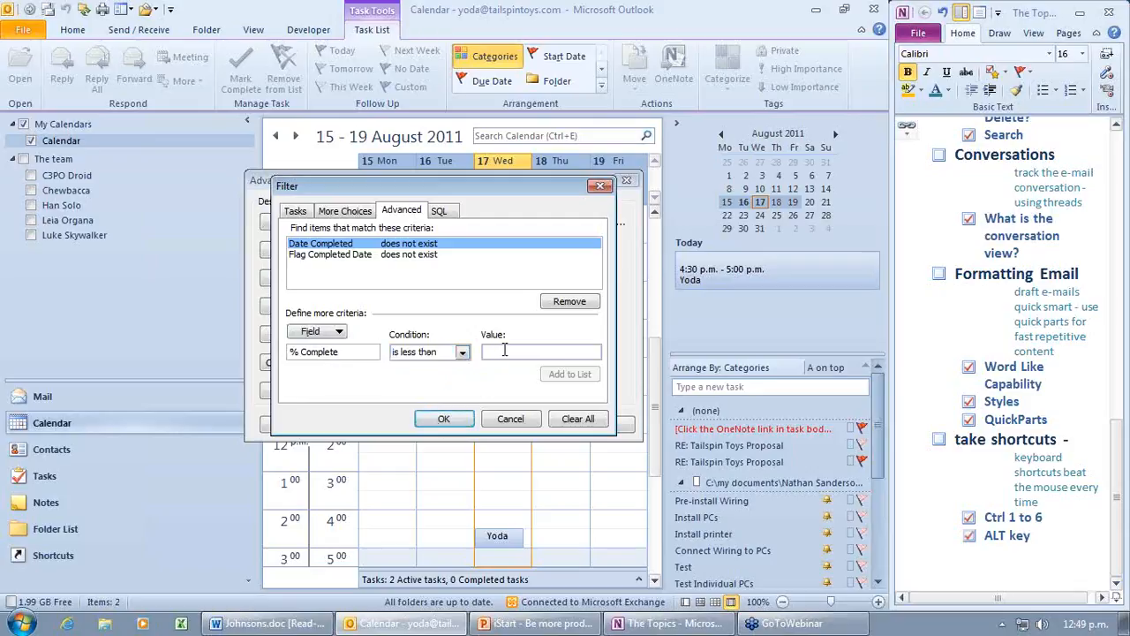
text(100)
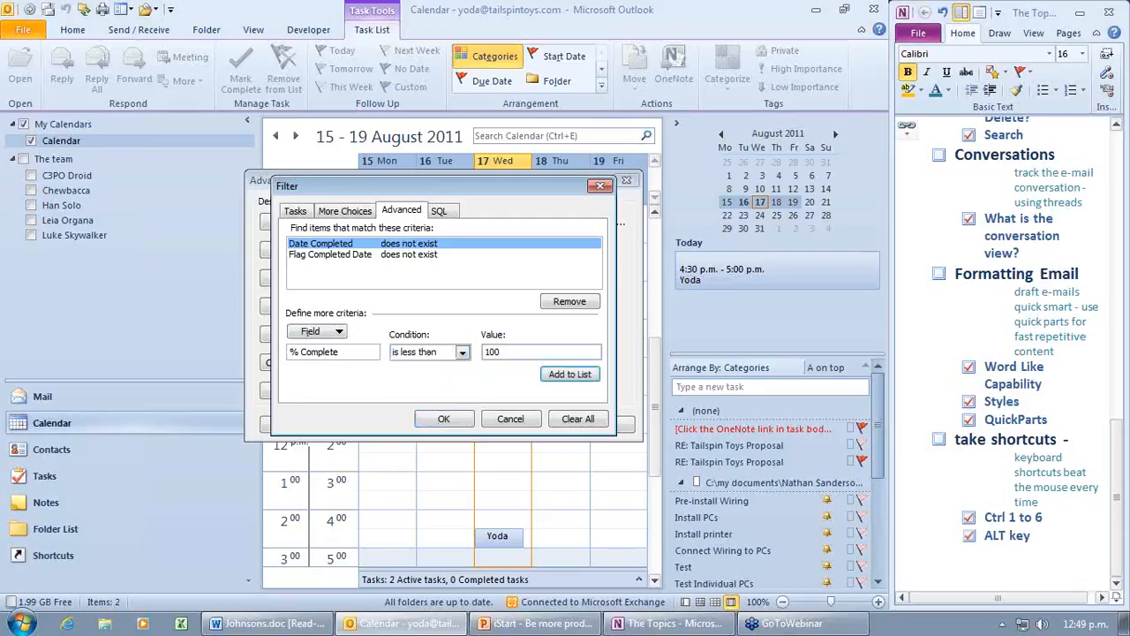
click(461, 421)
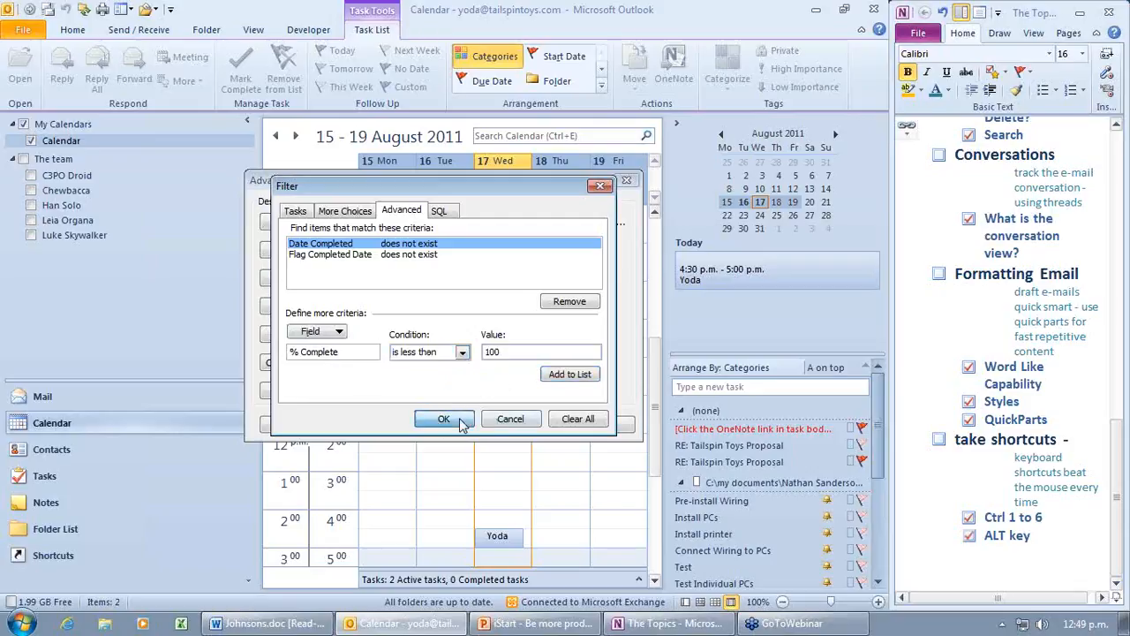
key(Return)
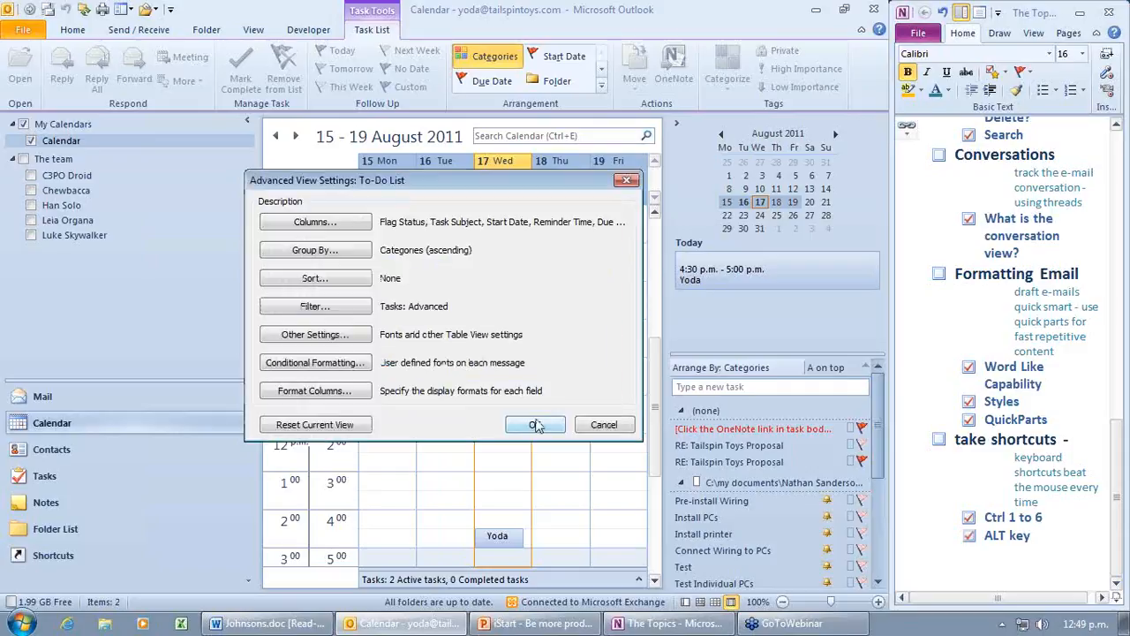
click(536, 425)
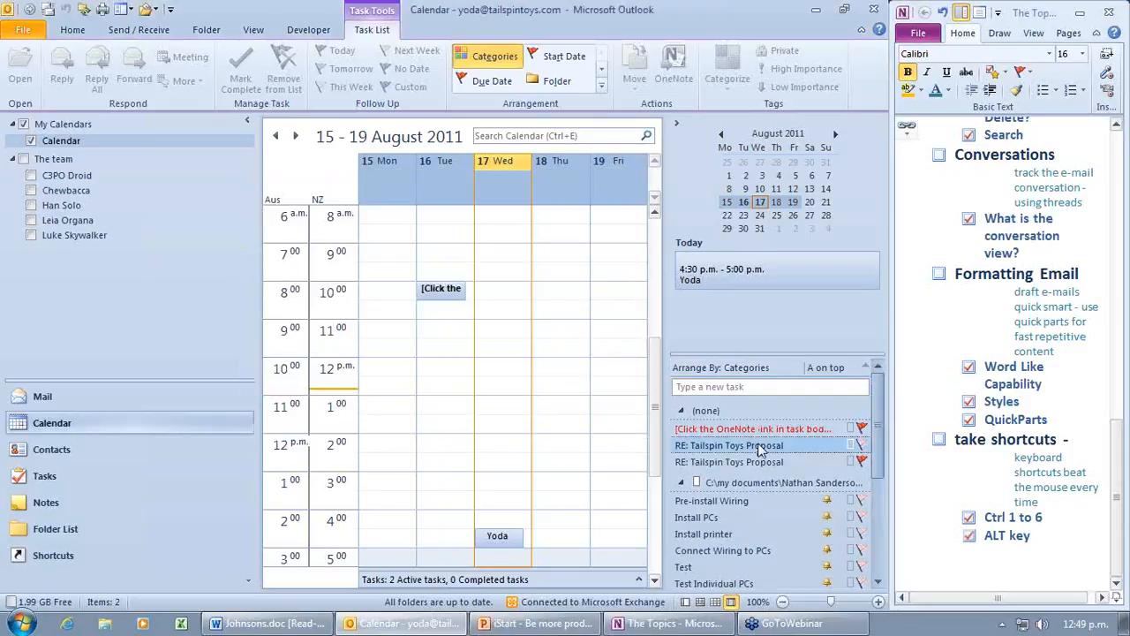
Step: Mark the RE: Tailspin Toys Proposal task complete so it leaves the To-Do list
click(751, 447)
right_click(758, 449)
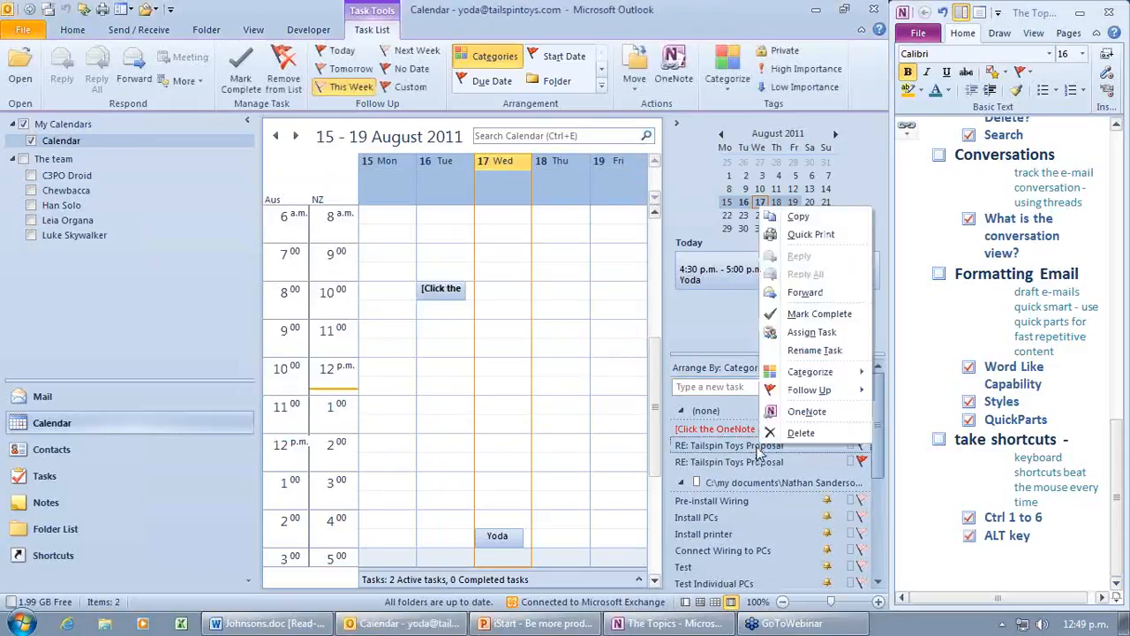
click(817, 313)
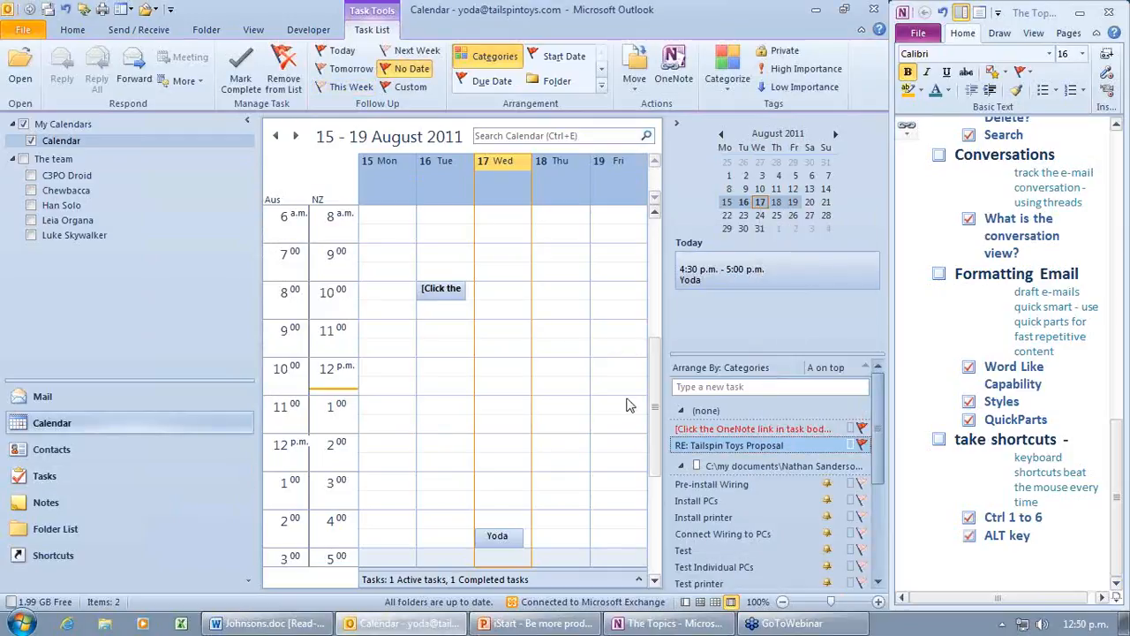
click(733, 371)
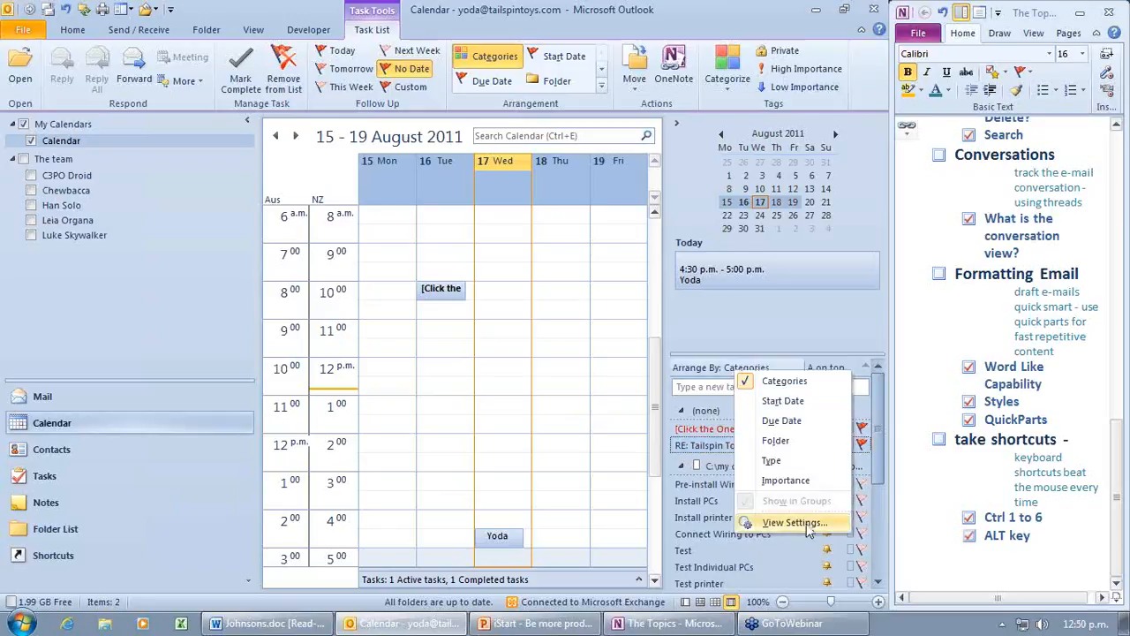
Step: Turn off automatic grouping by arrangement for the To-Do list, then open the Color Categories dialog
click(795, 523)
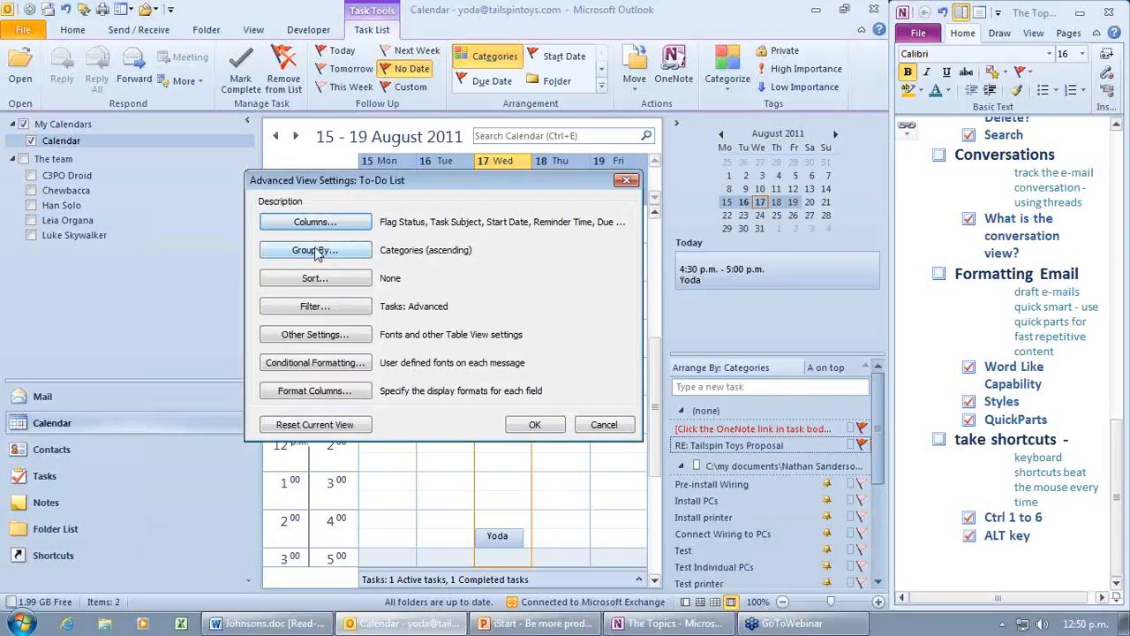
click(342, 251)
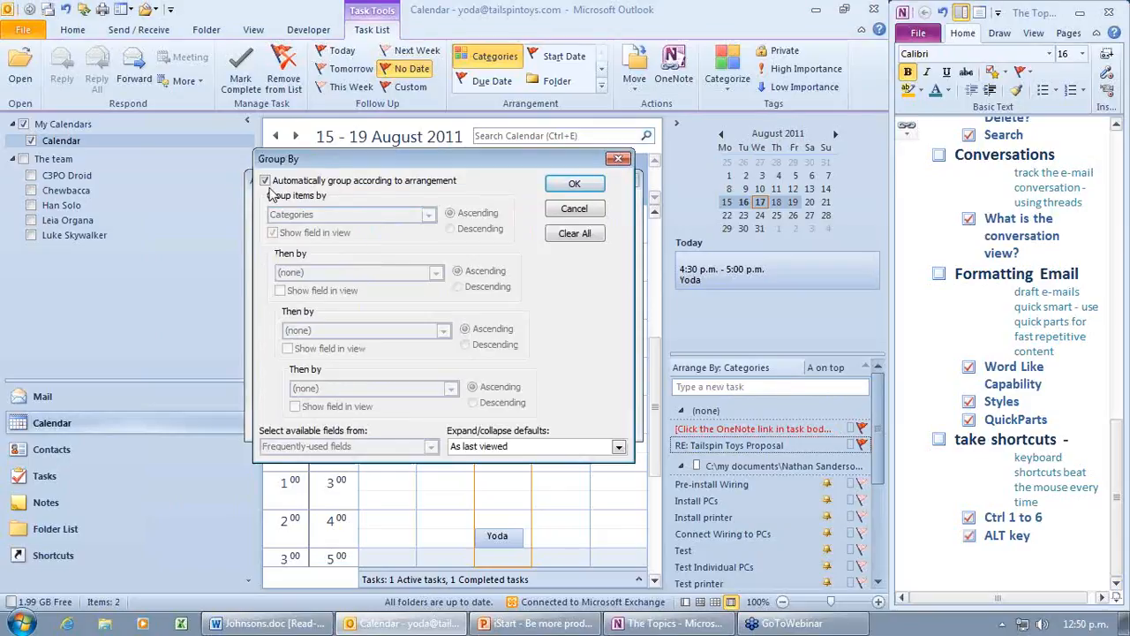
click(266, 181)
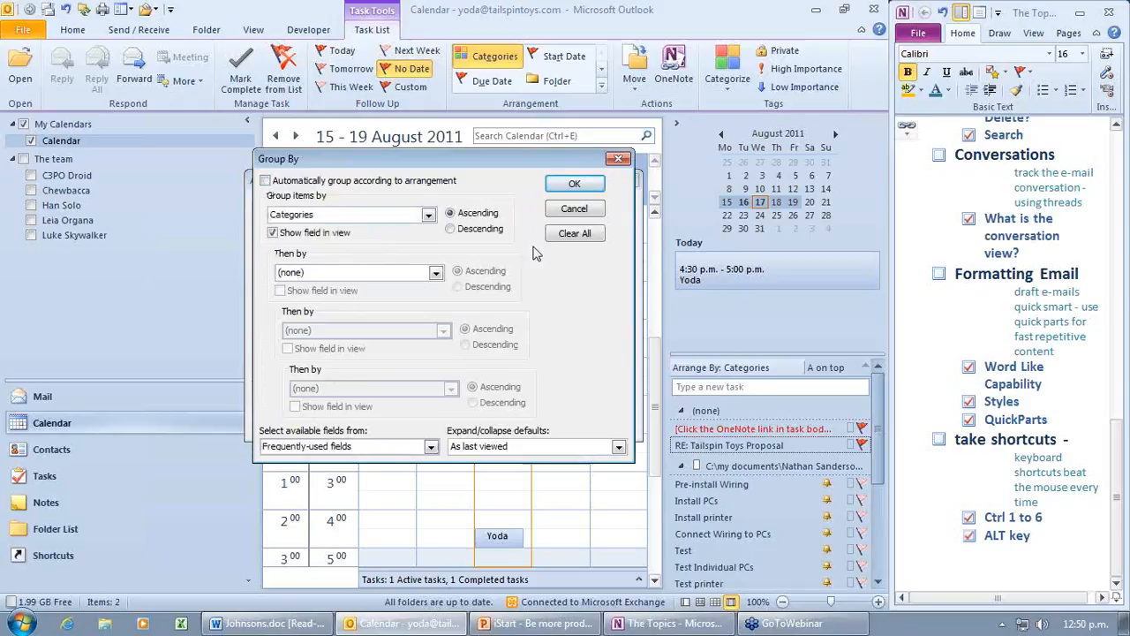
click(556, 184)
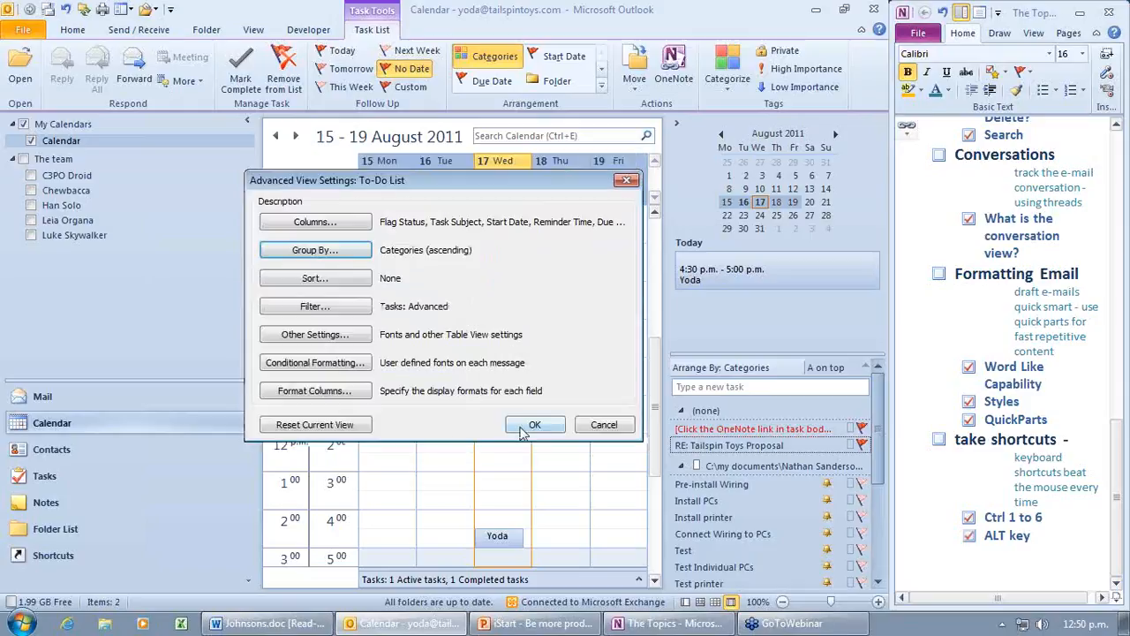
click(539, 431)
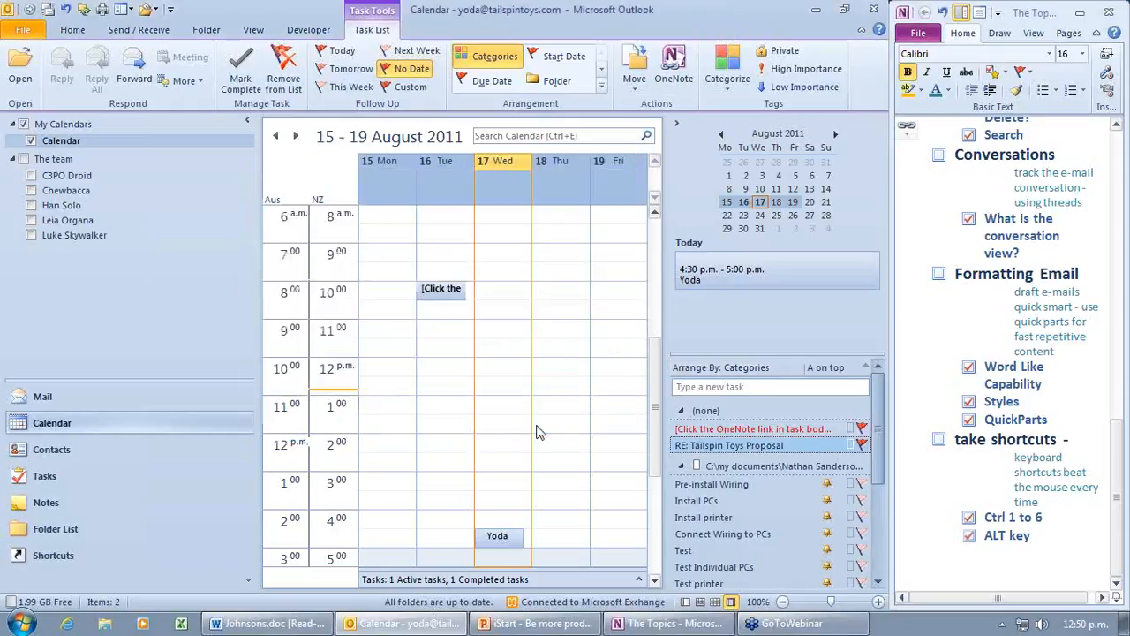
click(723, 88)
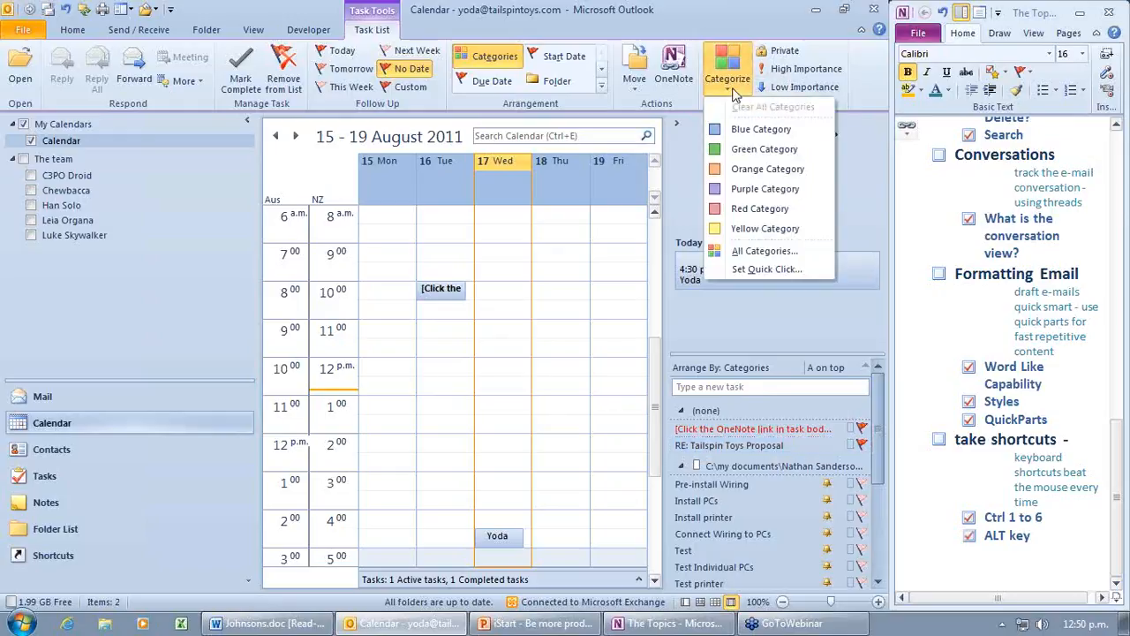
click(762, 251)
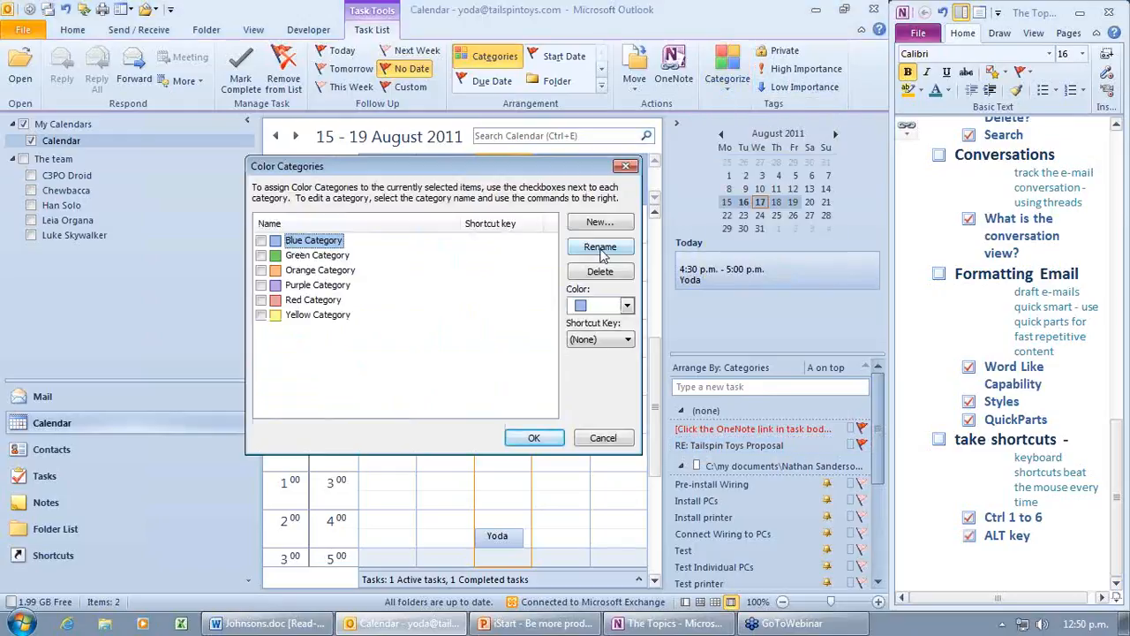
Step: Rename Blue Category to 'Priority 1'
click(601, 250)
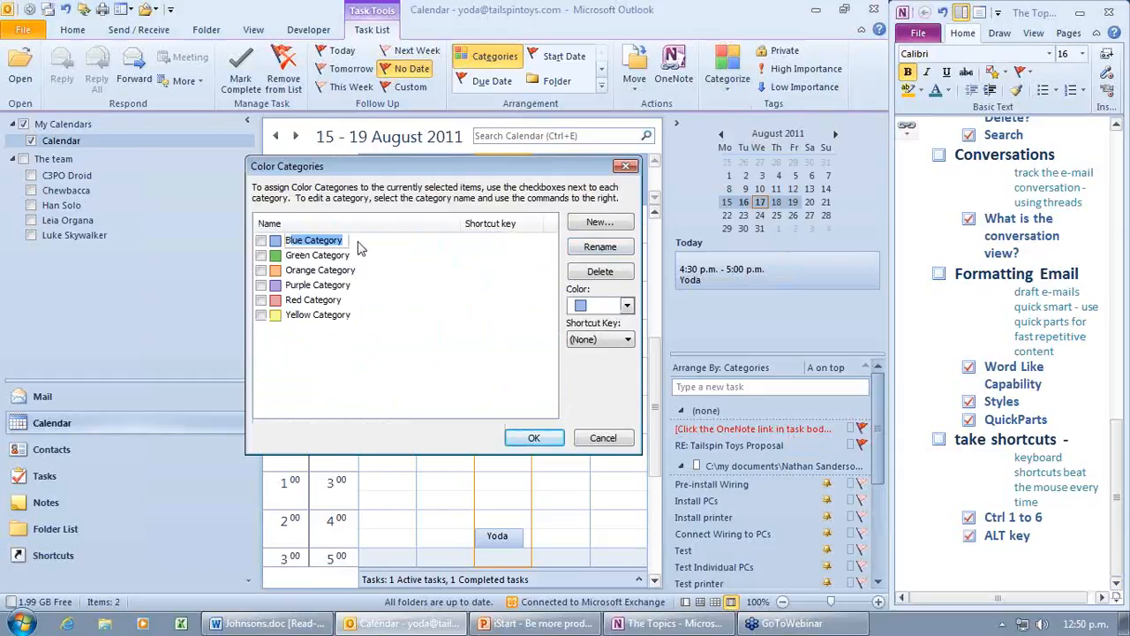
key(BackSpace)
text(P)
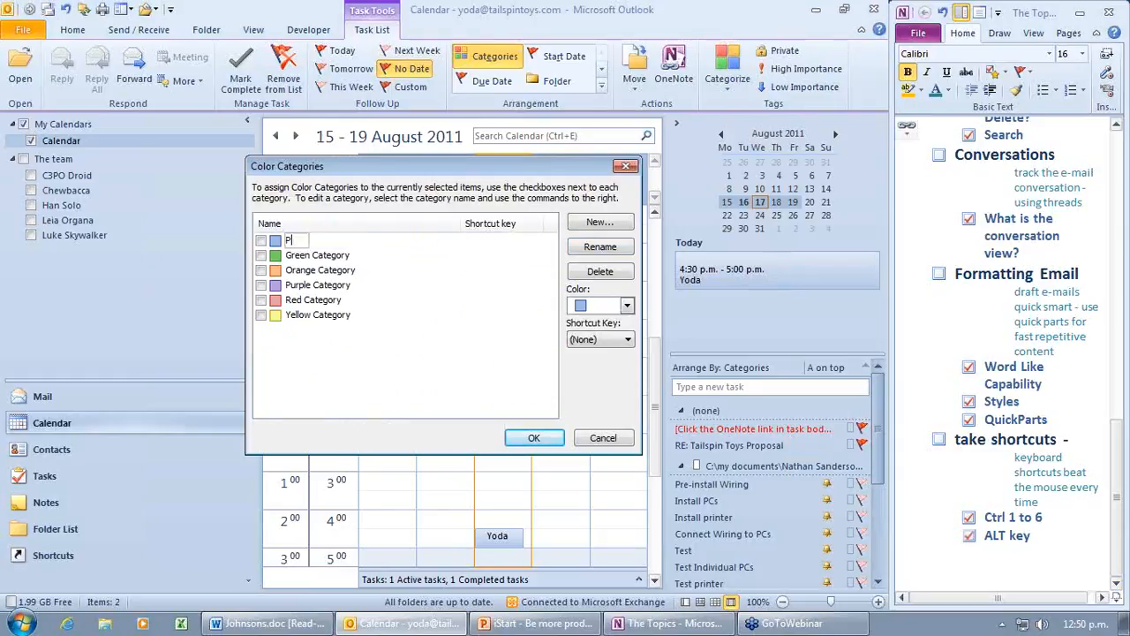
text(riority,)
key(BackSpace)
text(1)
key(Return)
Step: Rename Green Category to 'Priority 2' and Orange Category to 'Priority', then save
click(342, 257)
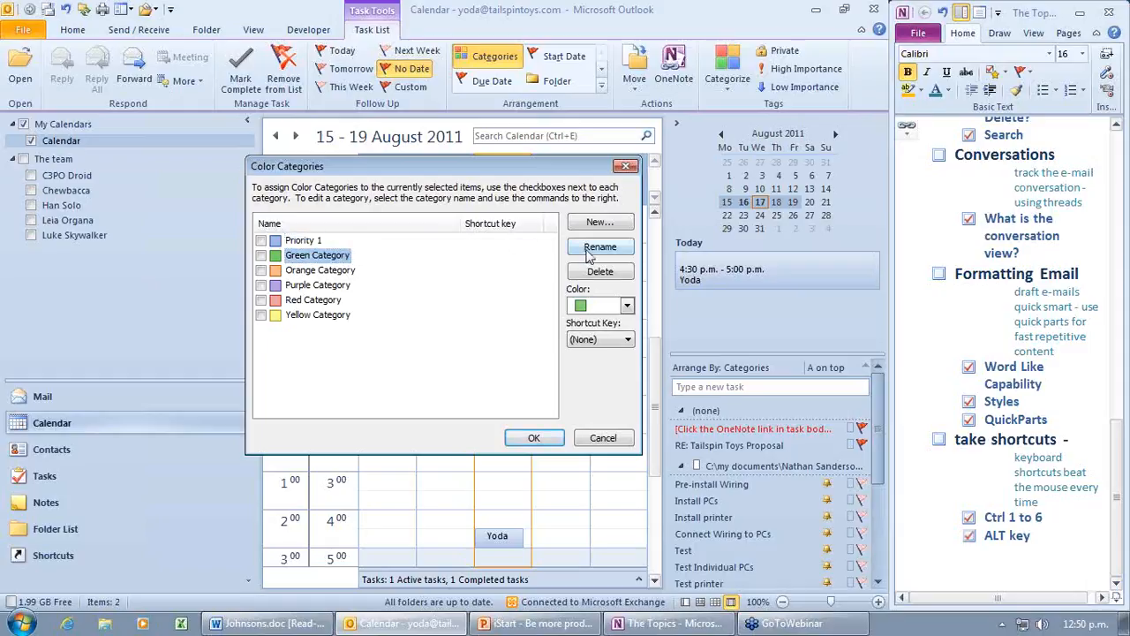
key(F2)
text(Priorit)
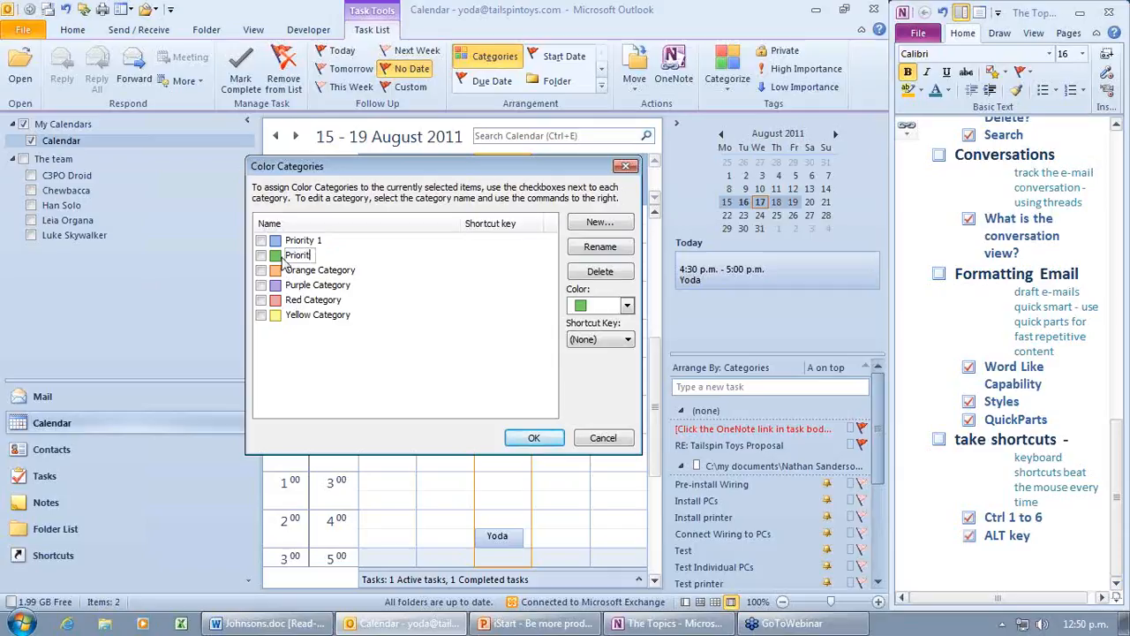
text(y 2)
click(349, 270)
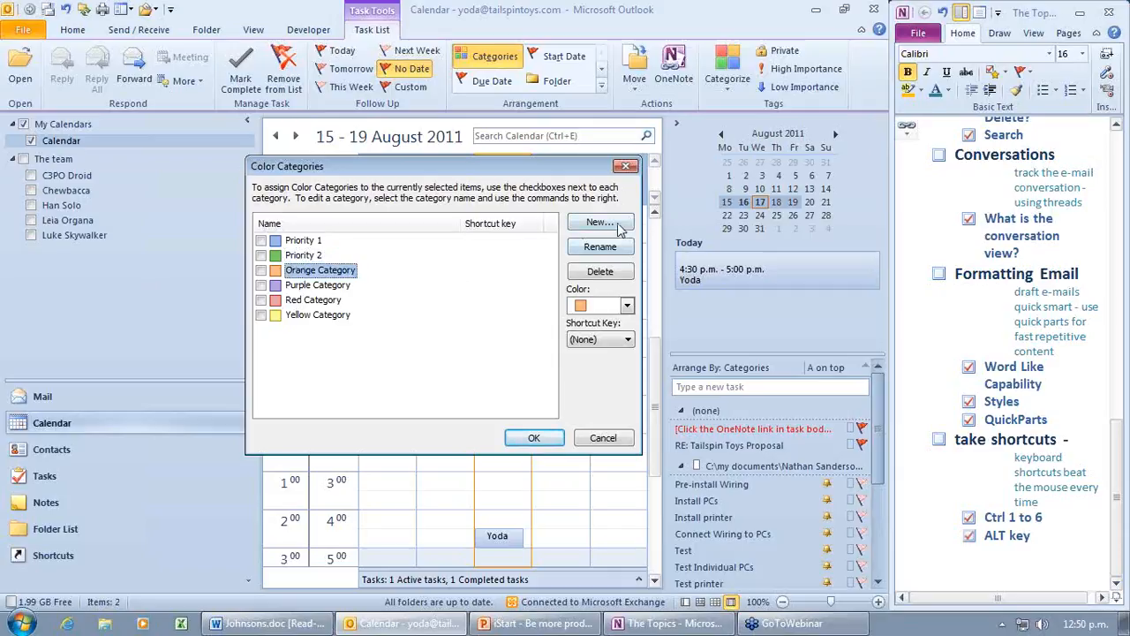
click(597, 250)
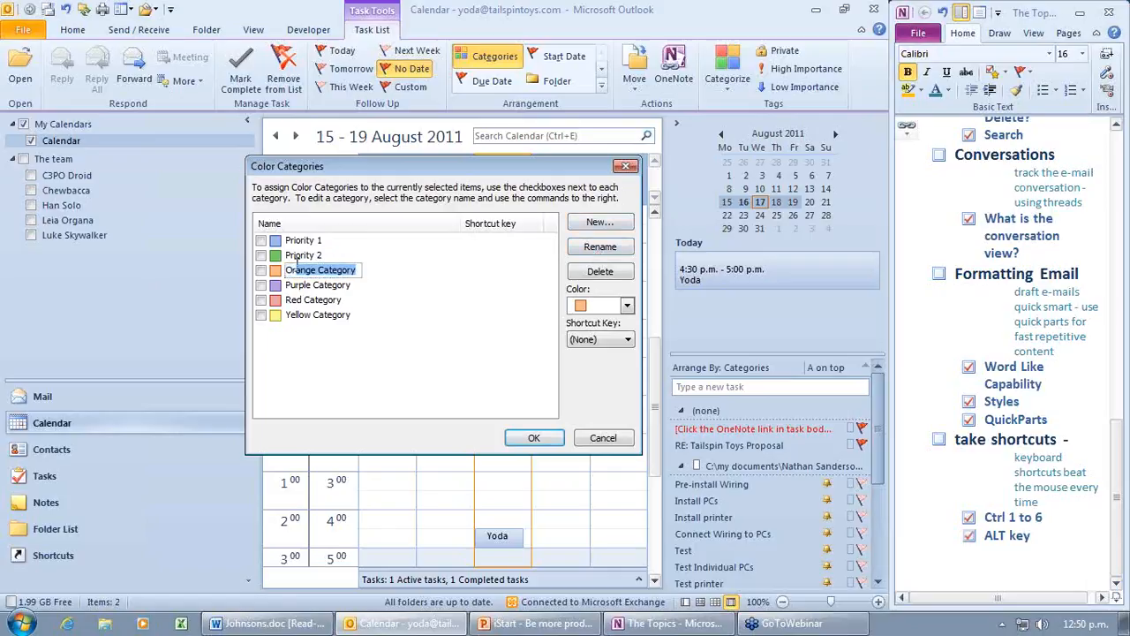
text(Priority)
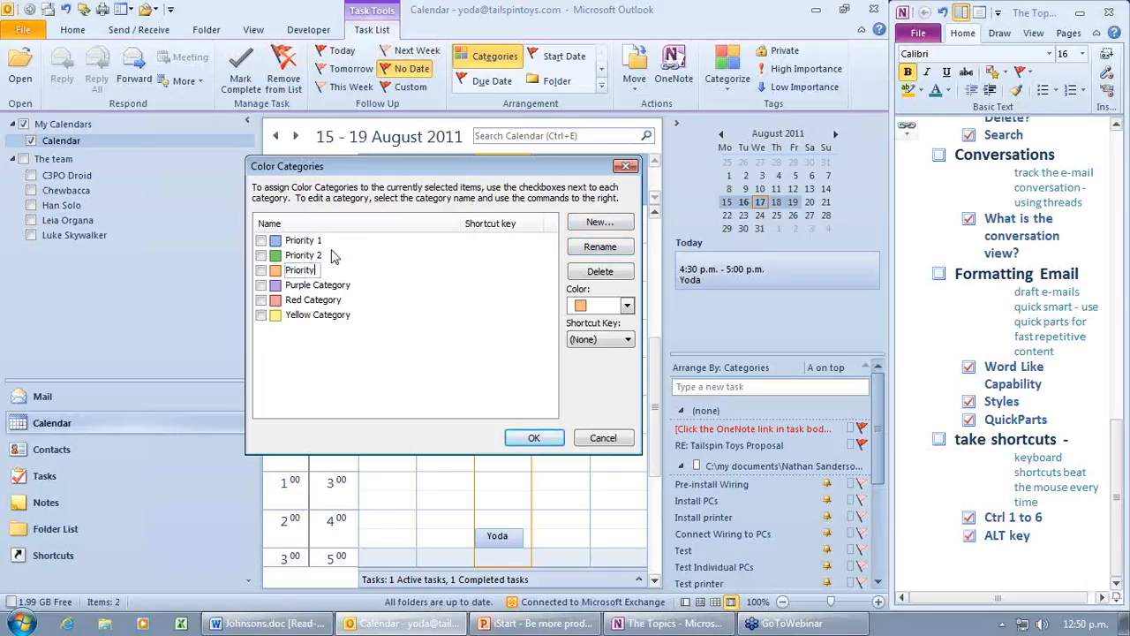
click(535, 438)
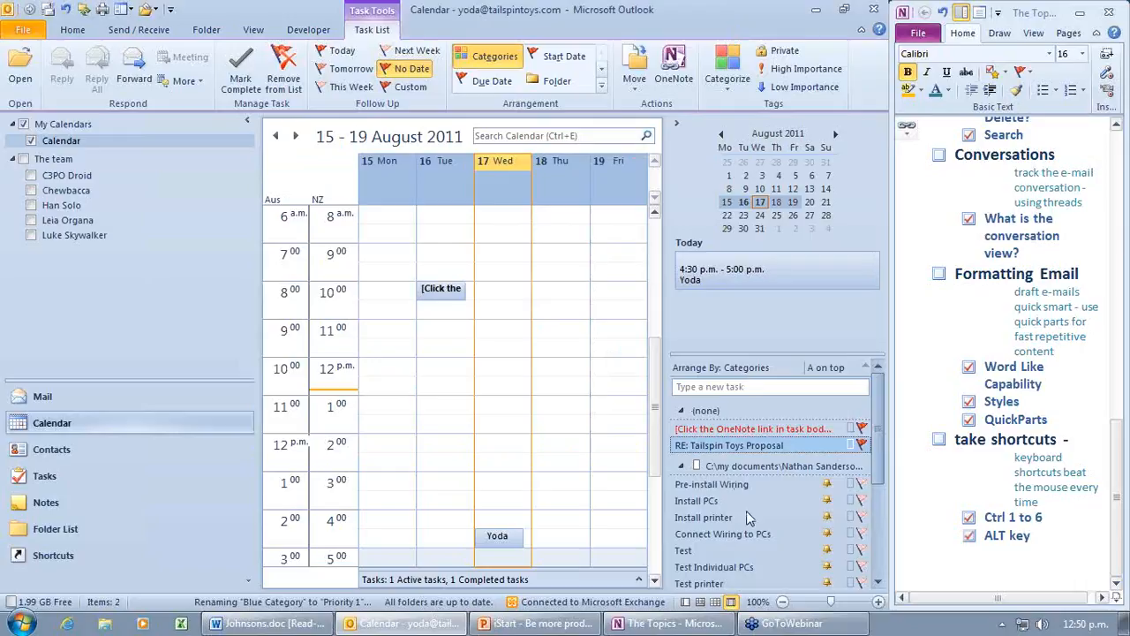
Step: Tag the Connect Wiring to PCs task with the Priority category
click(710, 534)
right_click(710, 533)
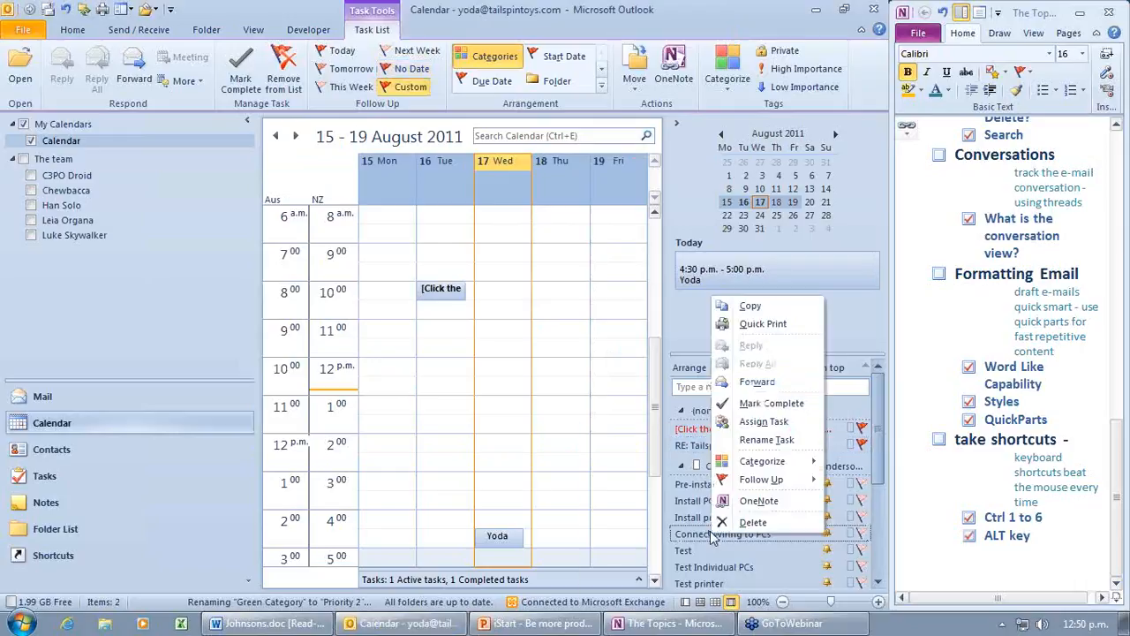
mouse_move(762, 460)
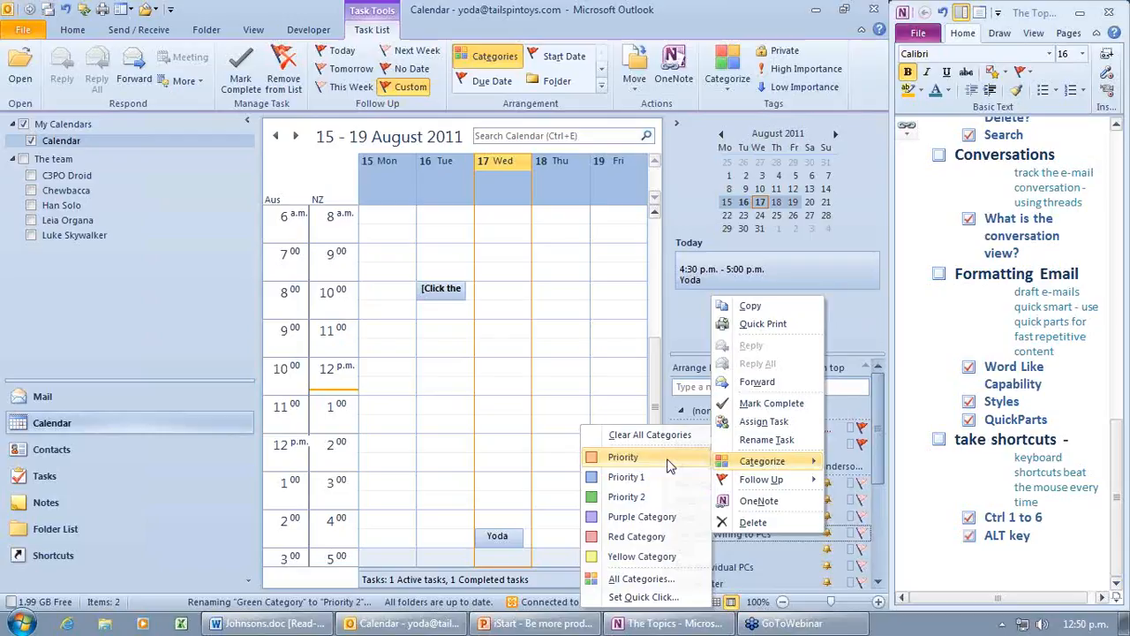
click(668, 465)
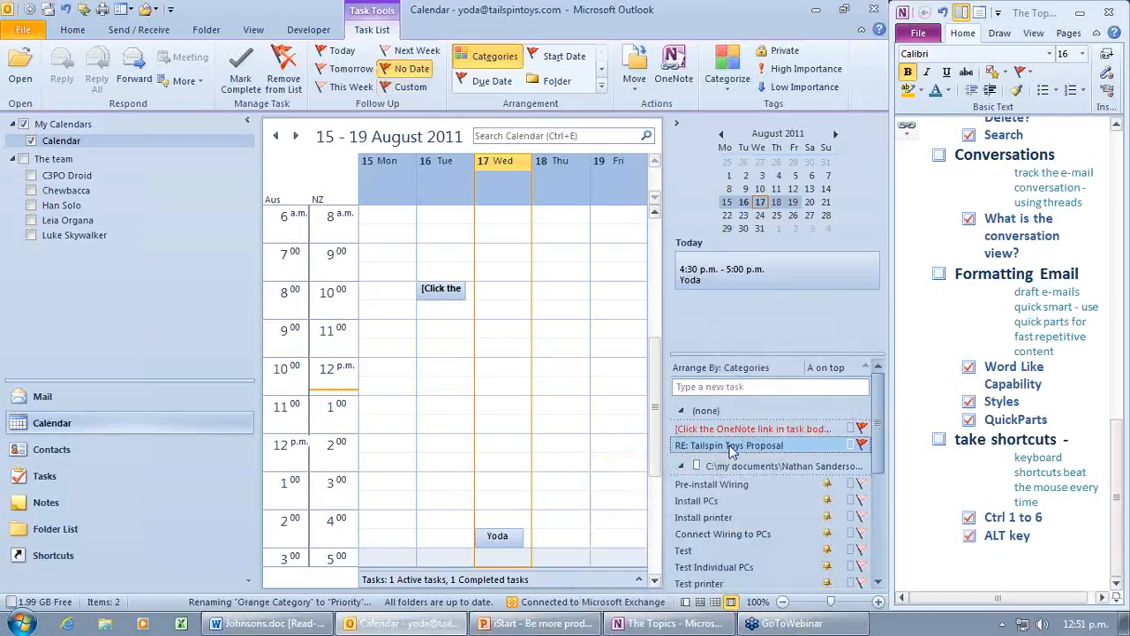
Step: File the Install PCs task under Priority 1 and the Install printer task under Priority 2
right_click(724, 503)
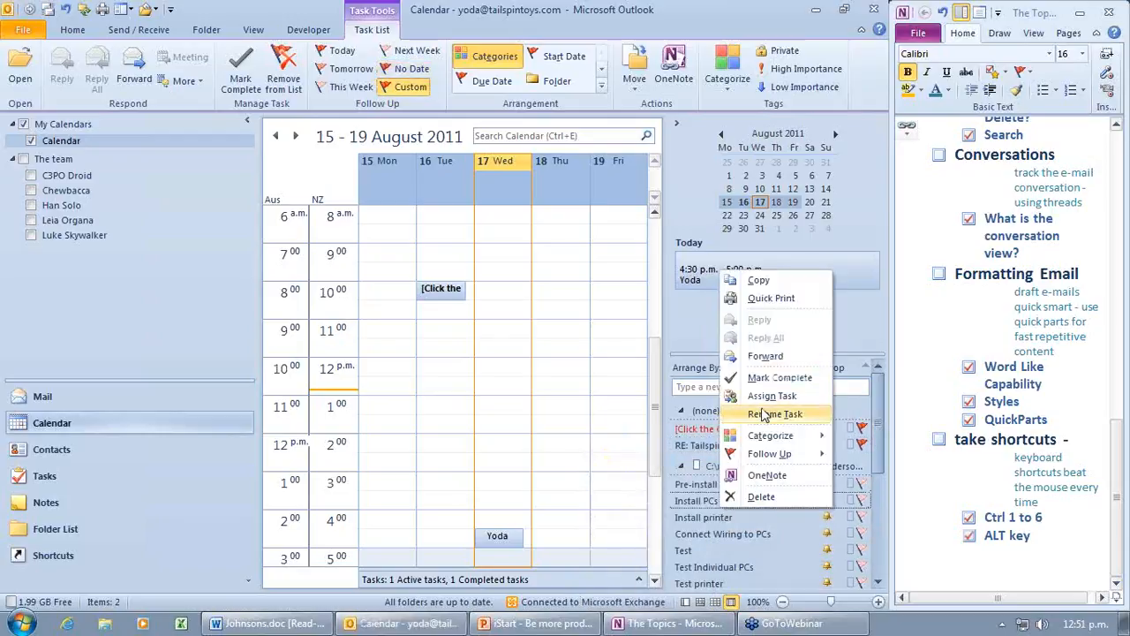
mouse_move(770, 435)
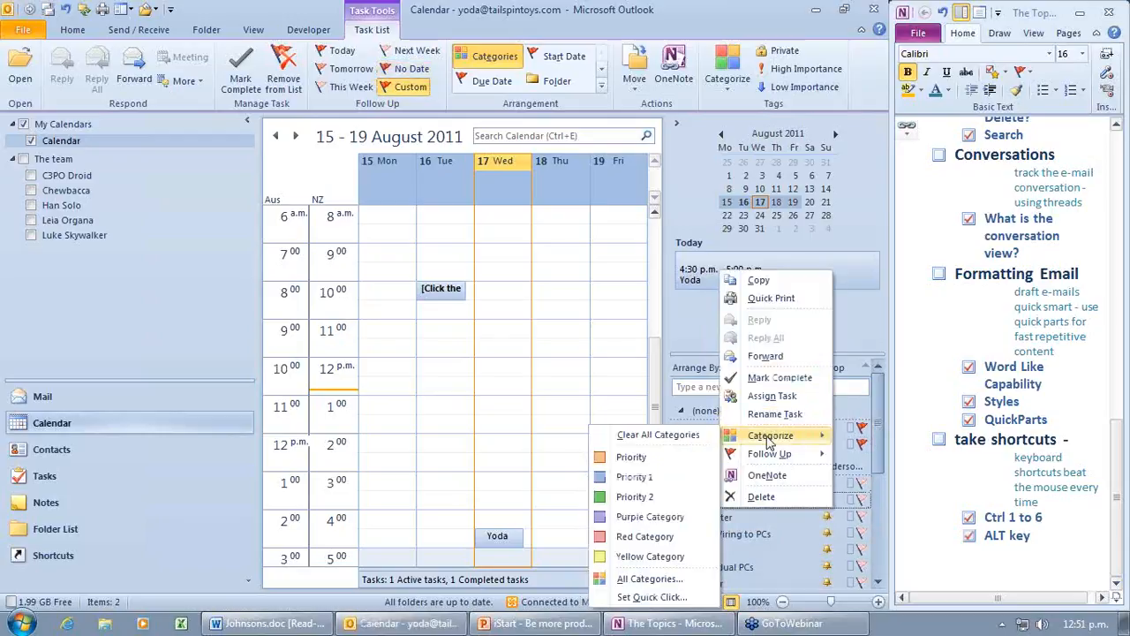
click(677, 485)
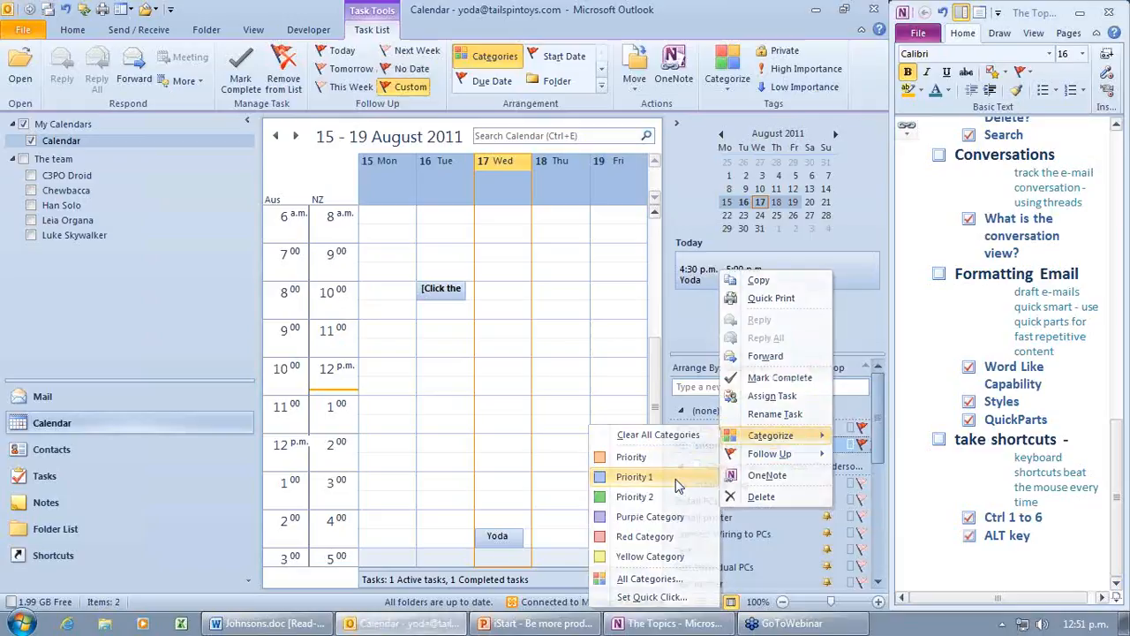
right_click(717, 528)
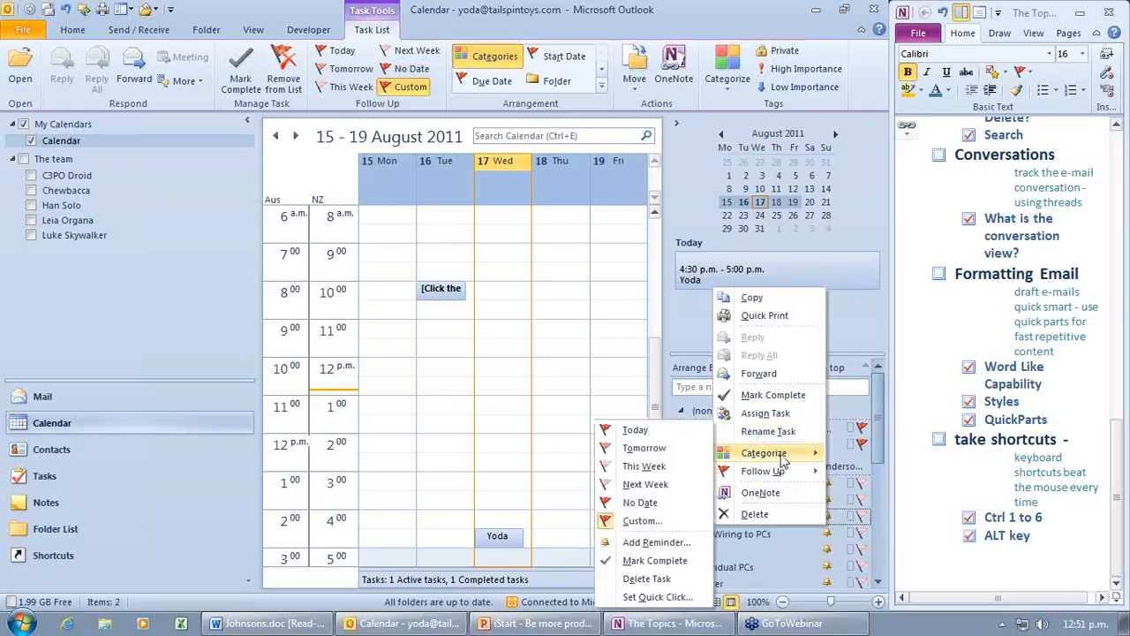
mouse_move(782, 456)
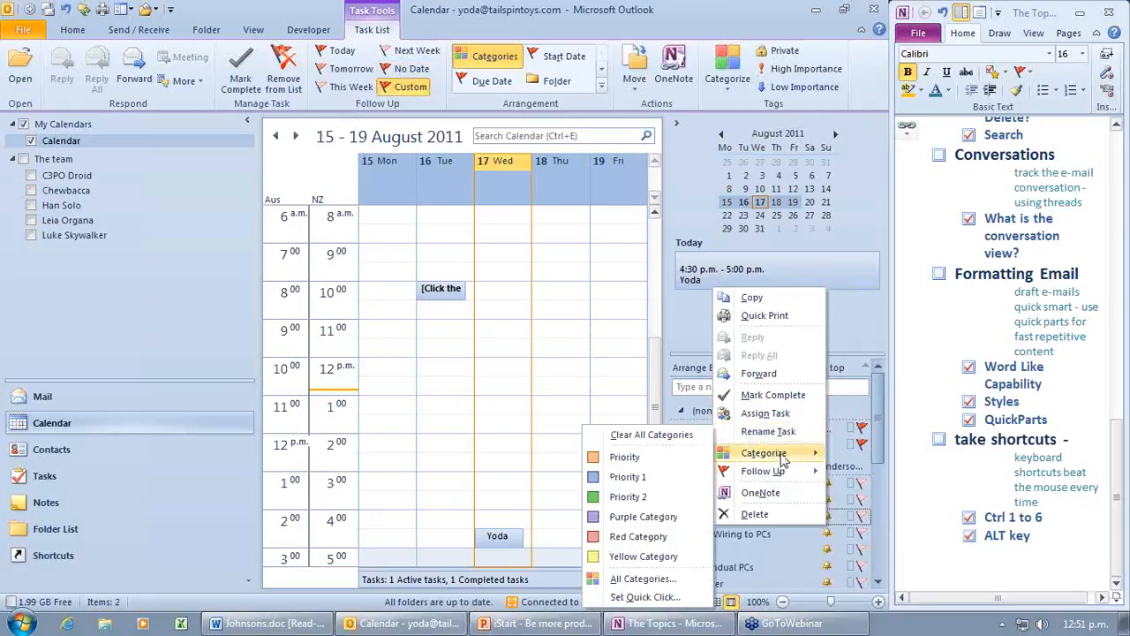
click(629, 498)
Step: In the To-Do list view settings, group items by Due Date, then by Categories
click(738, 369)
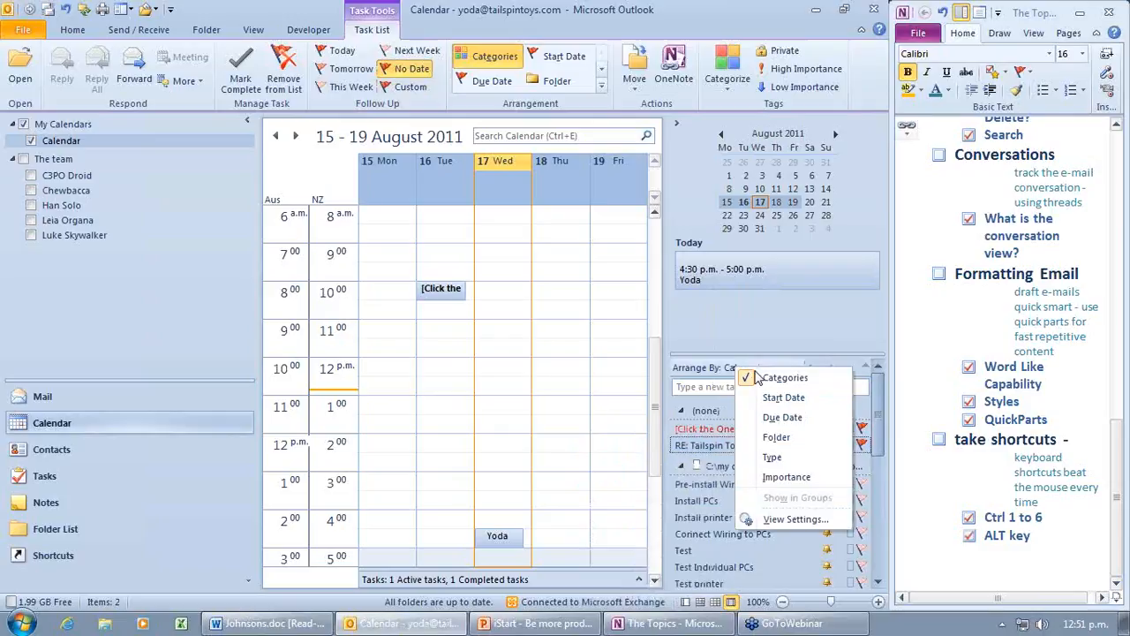
click(798, 519)
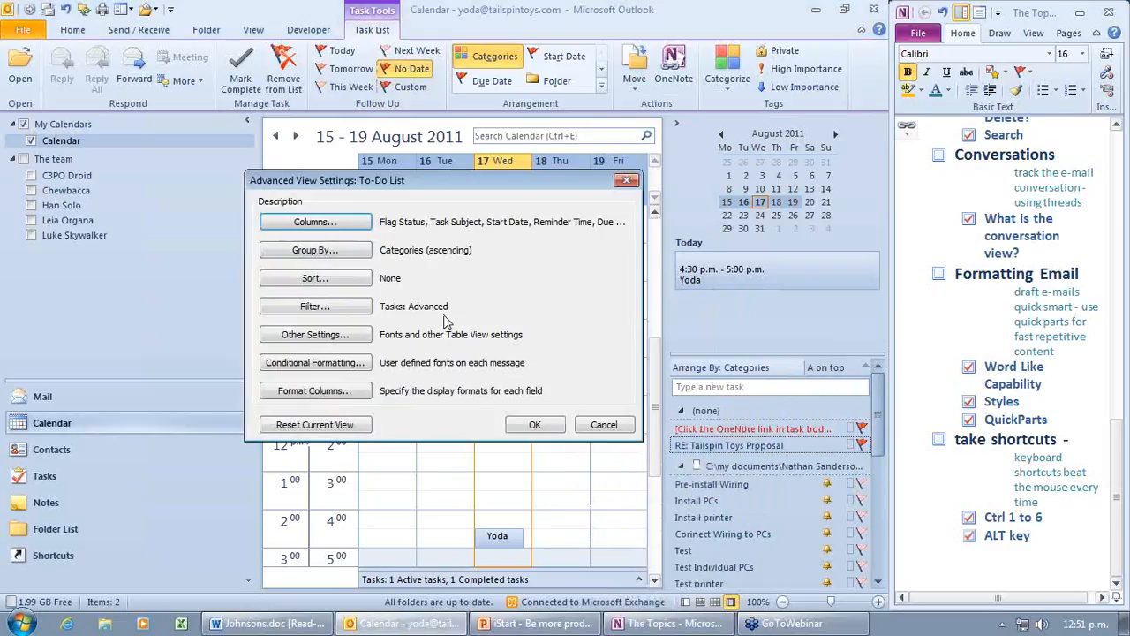
click(349, 252)
click(428, 215)
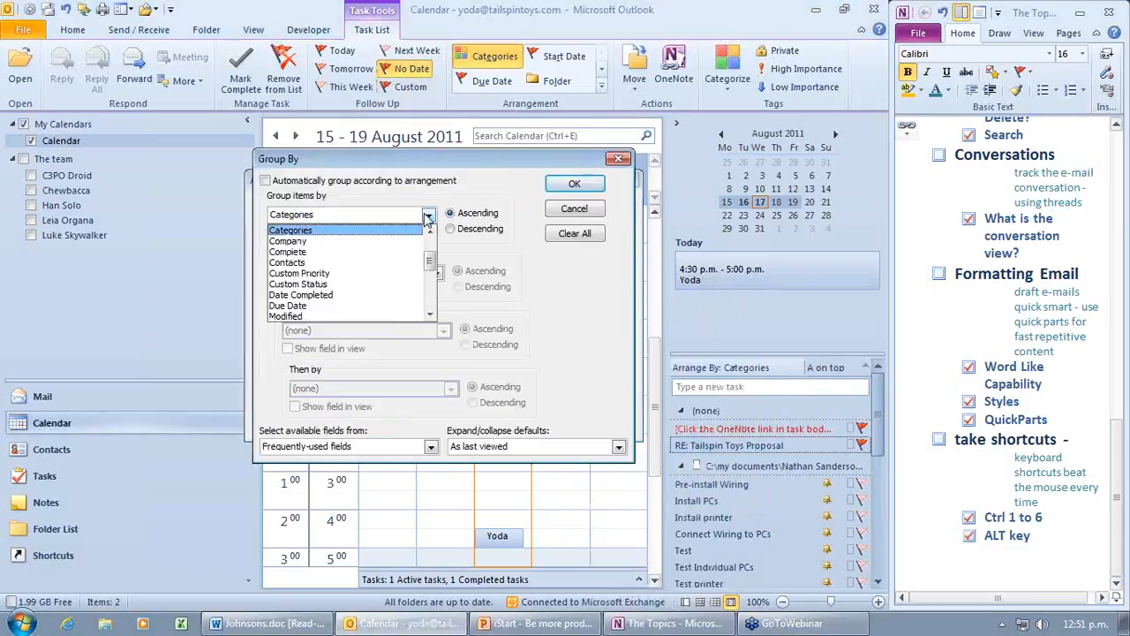
click(380, 305)
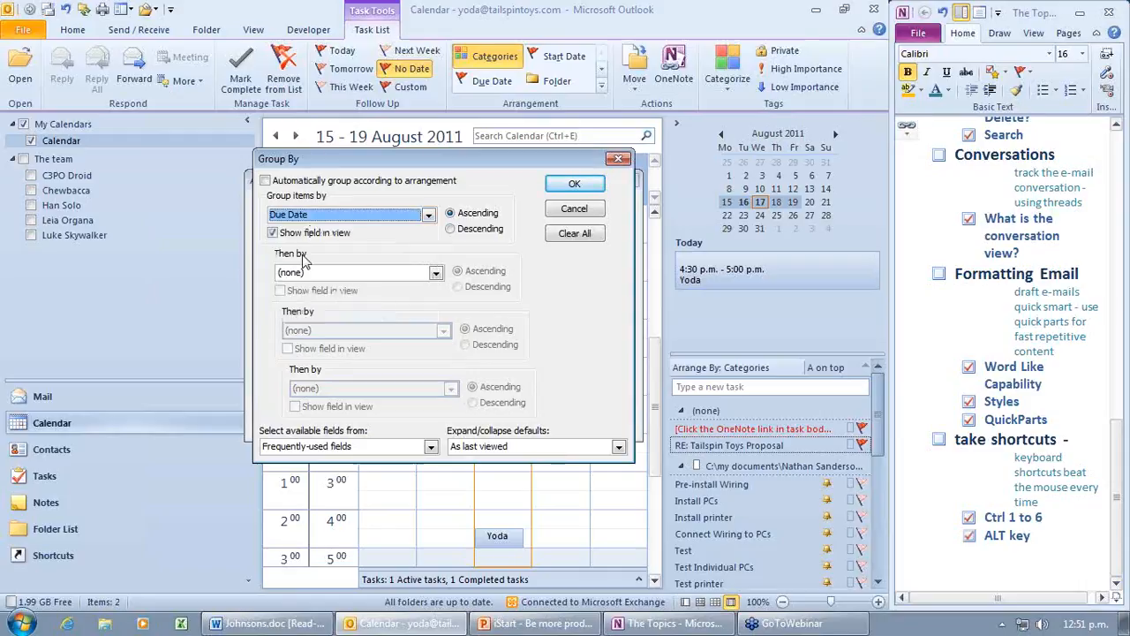
click(436, 274)
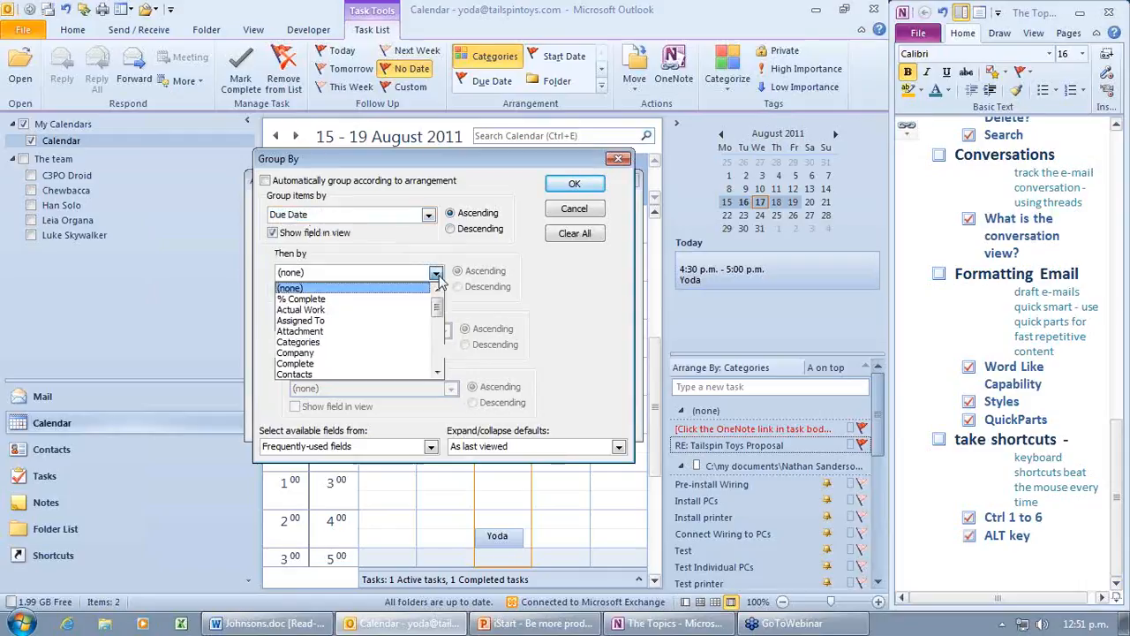
click(389, 339)
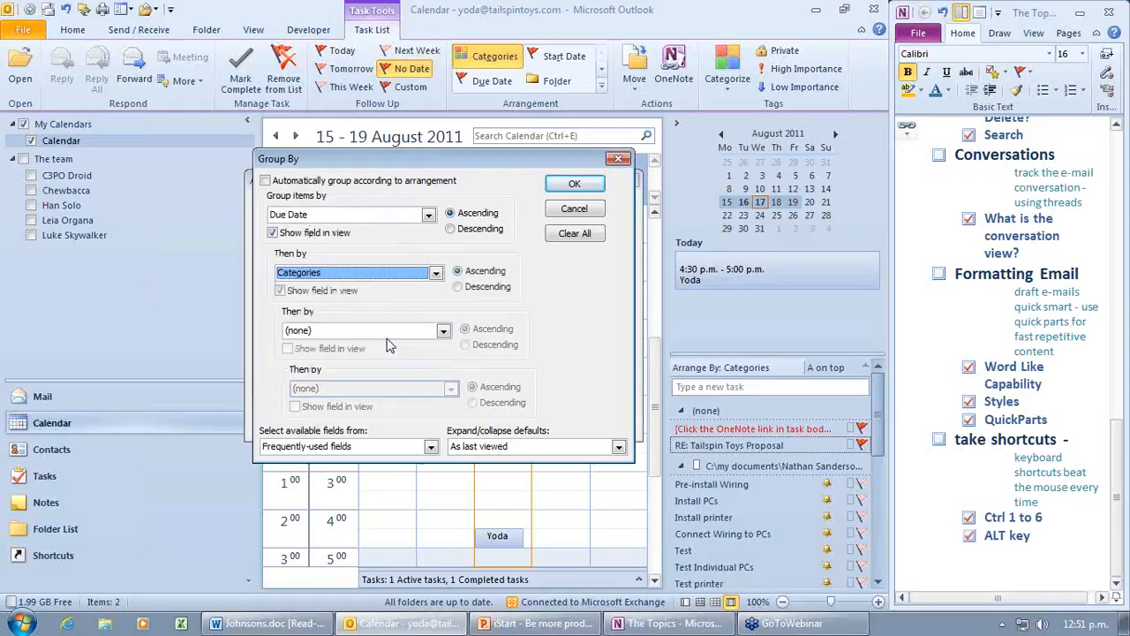
click(566, 187)
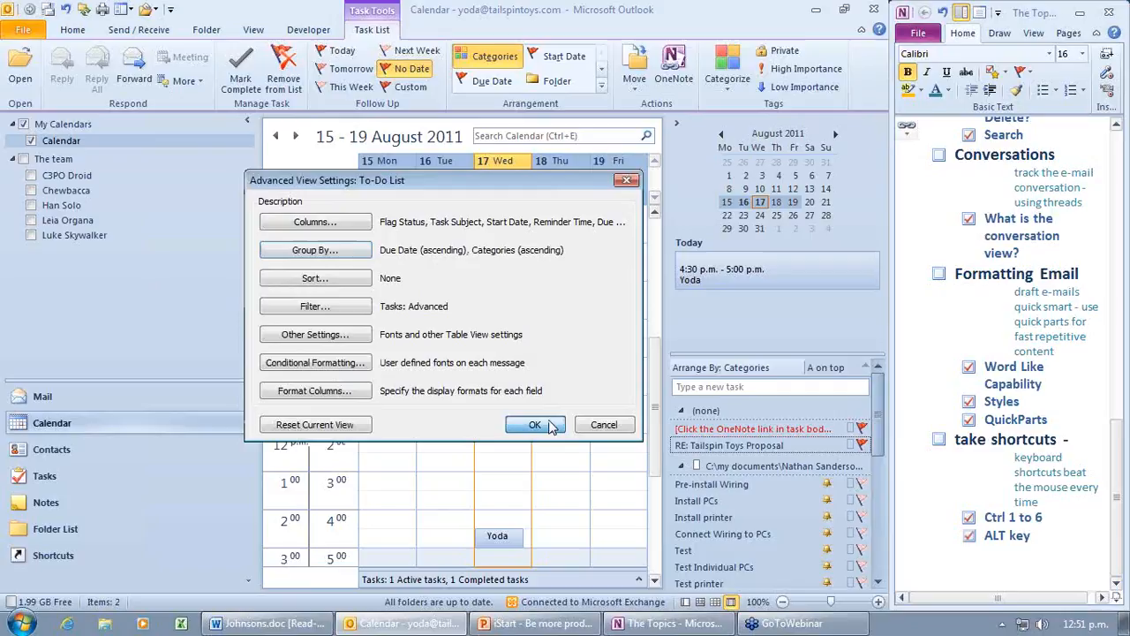
click(535, 425)
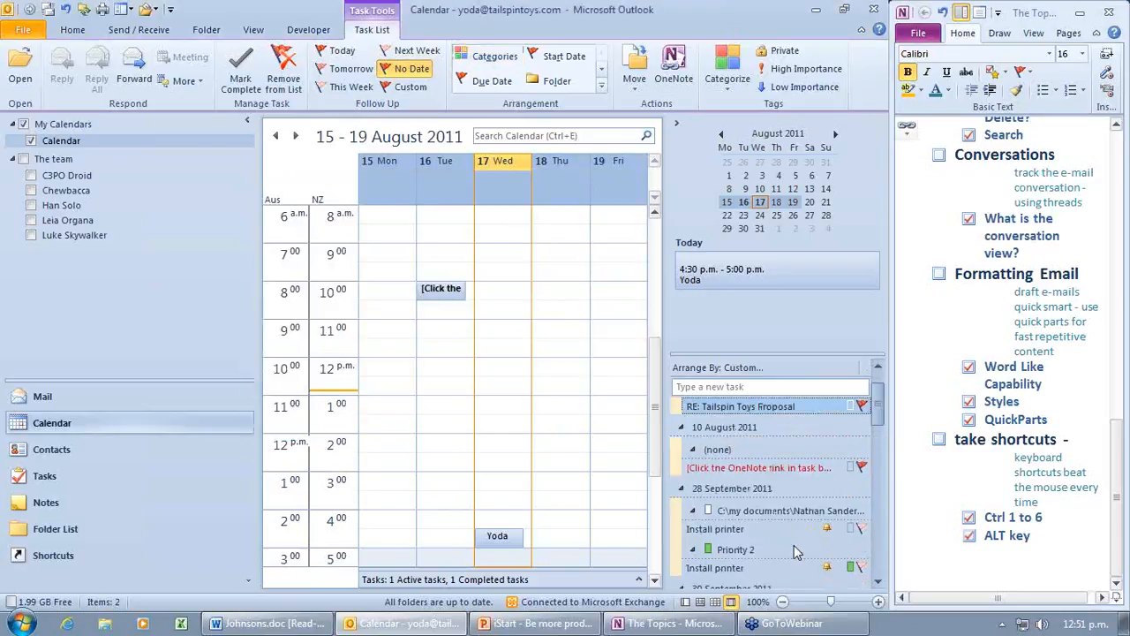
Step: Scroll through the regrouped To-Do Bar, then reopen its Advanced View Settings
scroll(794, 547, down, 1)
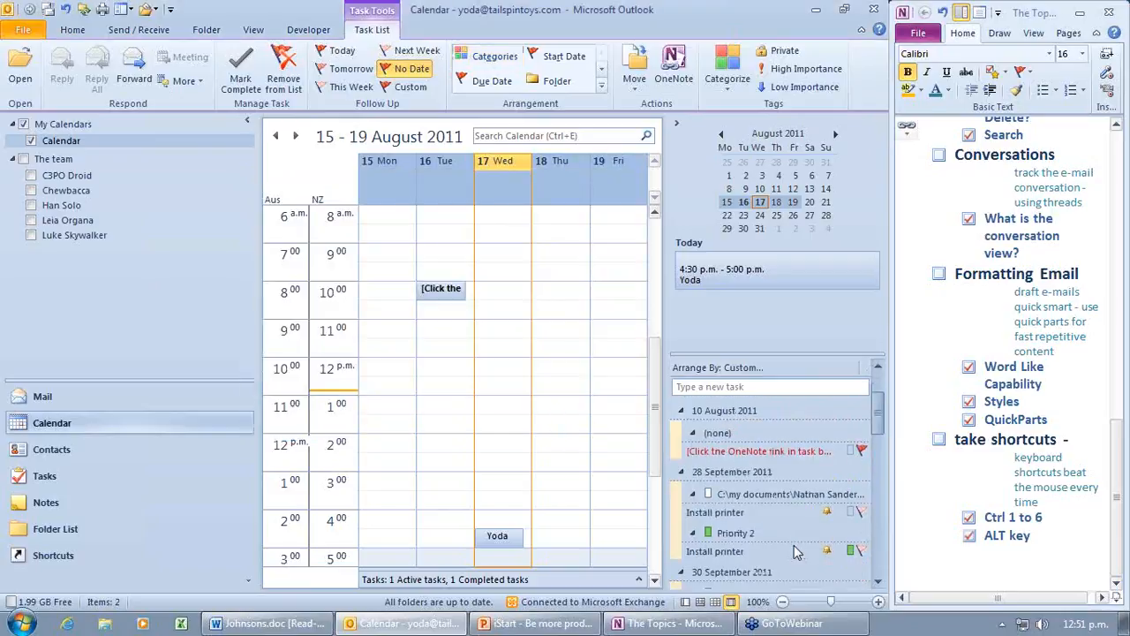
scroll(794, 551, down, 2)
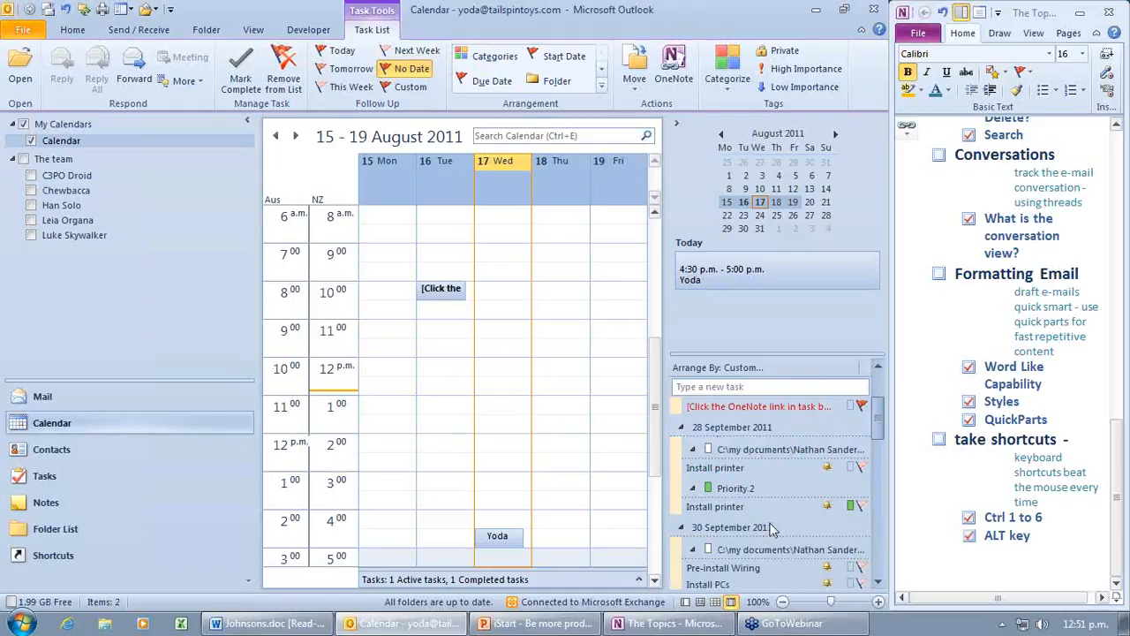
scroll(774, 522, down, 3)
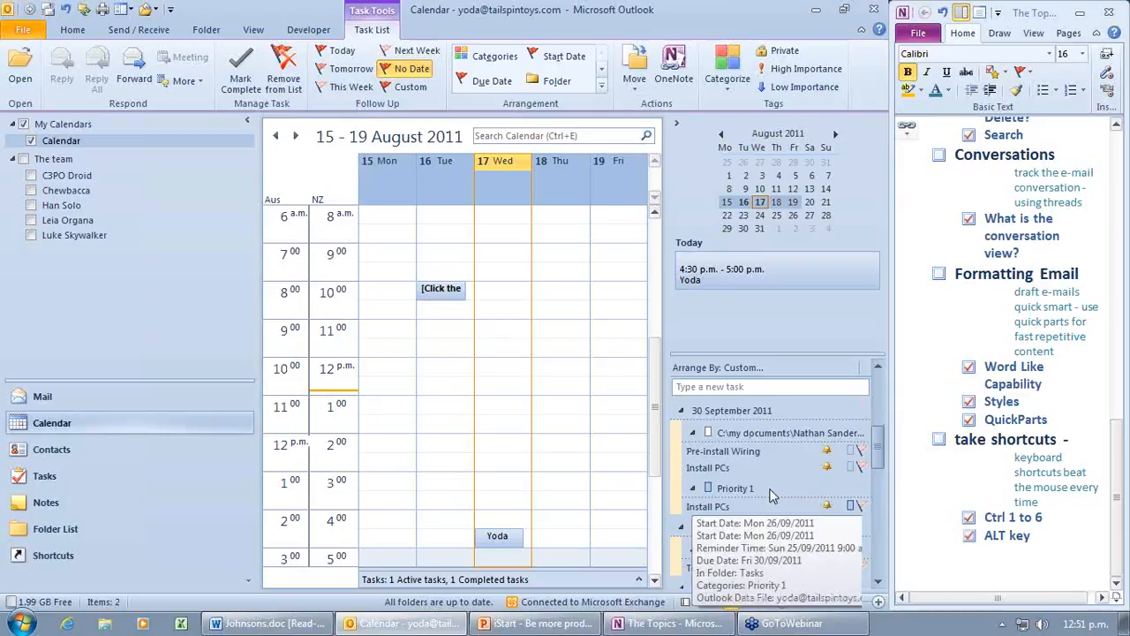
click(762, 368)
click(822, 523)
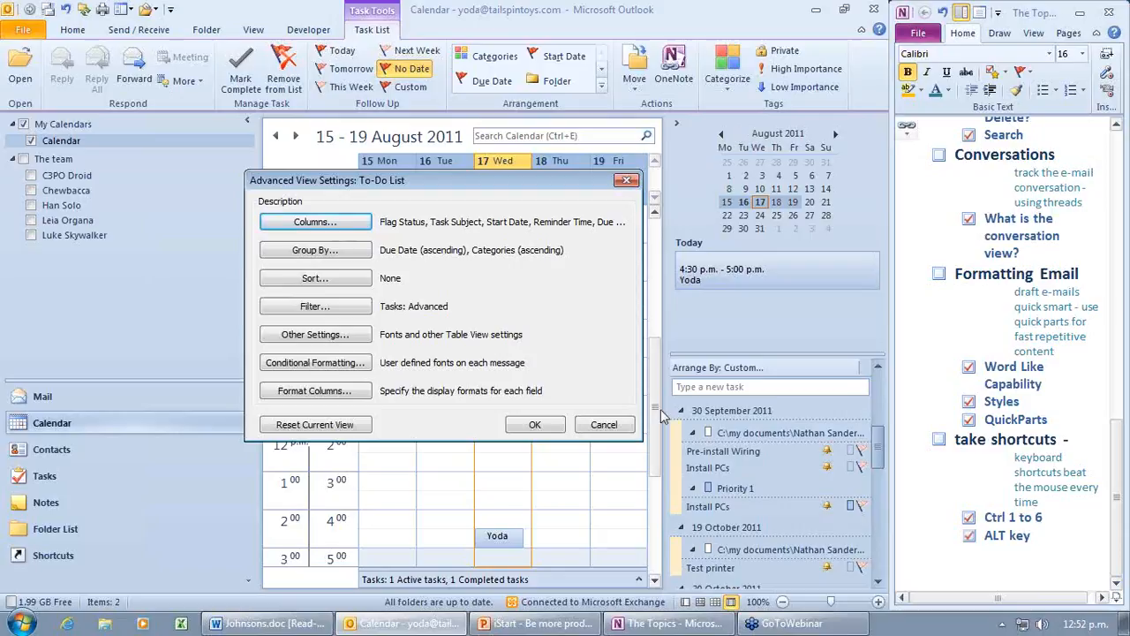
Step: Confirm the Advanced View Settings with OK, leaving tasks grouped by Due Date, then Categories
click(538, 424)
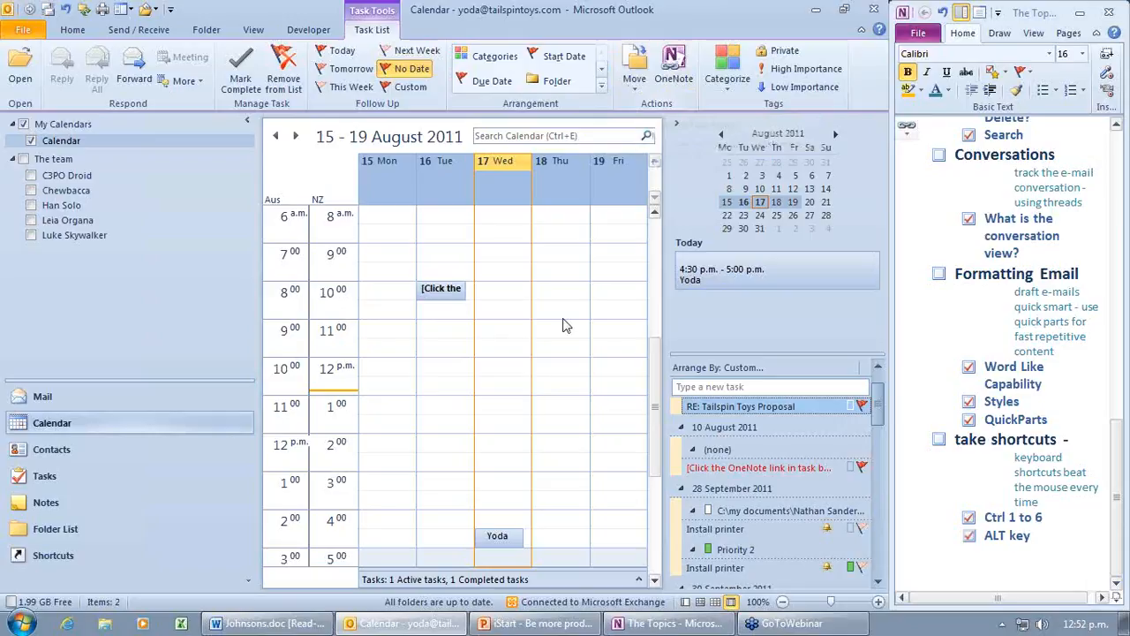
Step: Launch Internet Explorer to the ACE Training home page, then switch back to Outlook
click(66, 625)
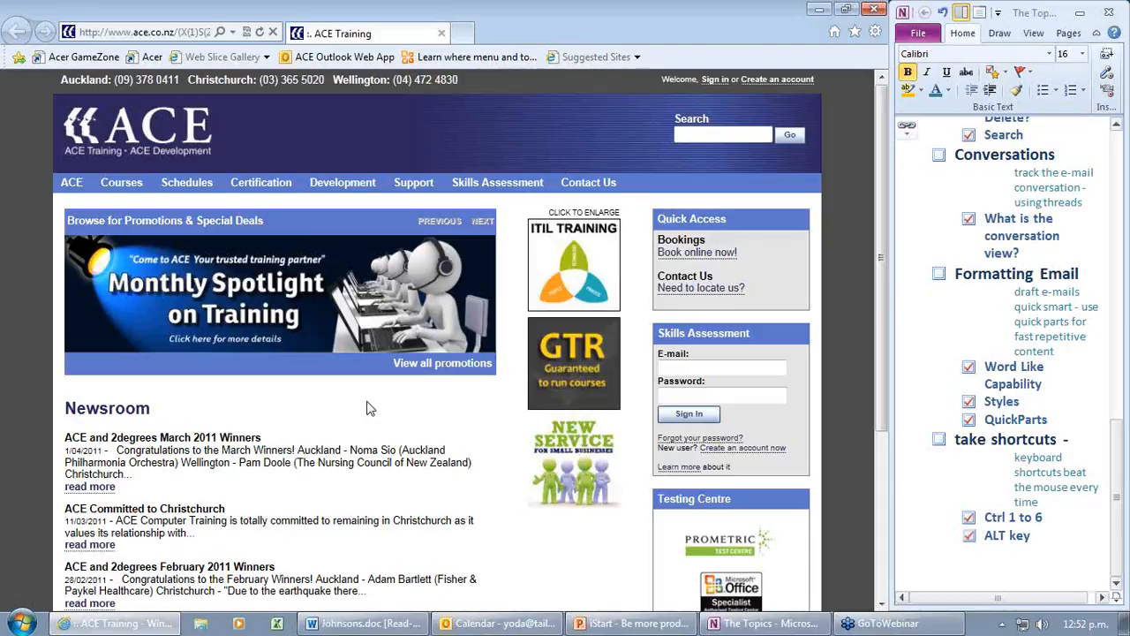
key(alt+Tab)
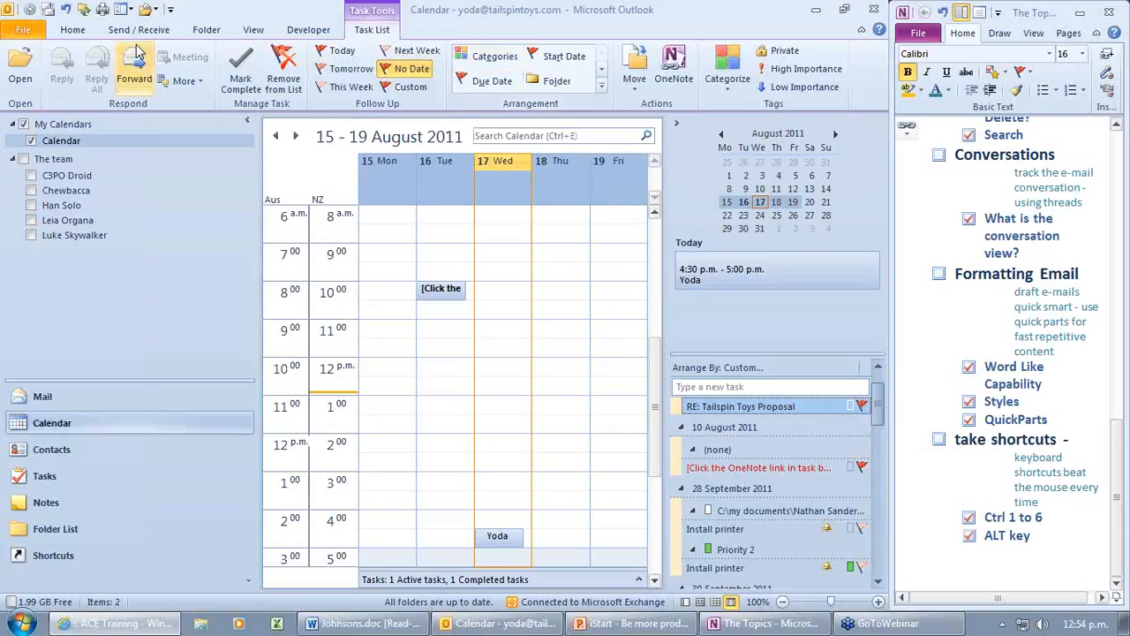
Step: Go to the Mail inbox, start a new blank message with Ctrl+N, then bring up the PowerPoint presentation
click(69, 32)
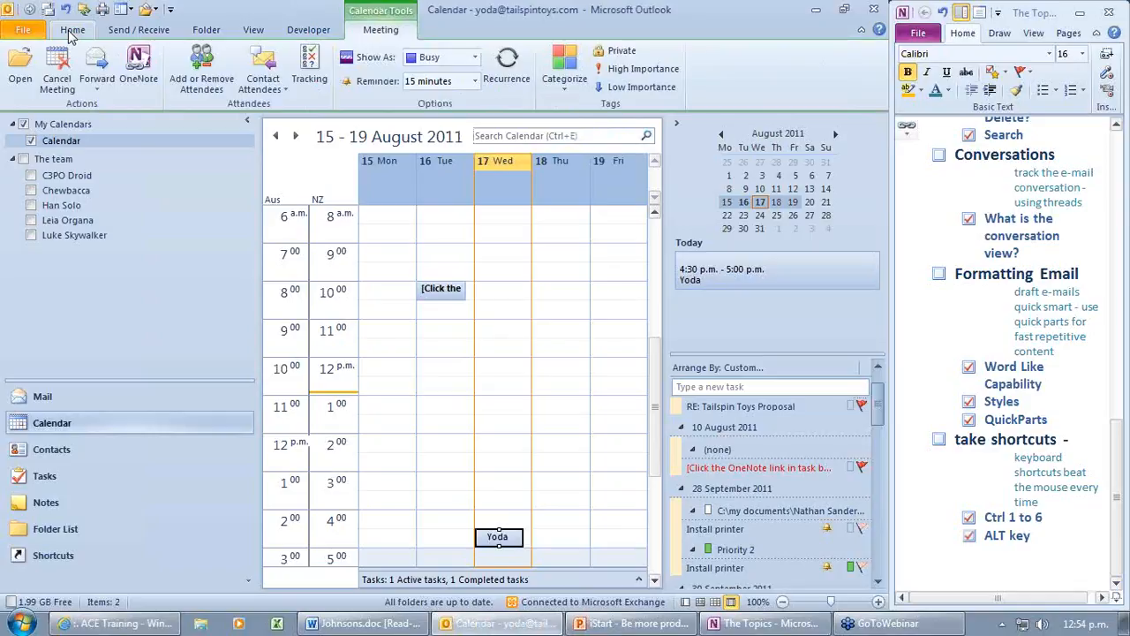
click(81, 400)
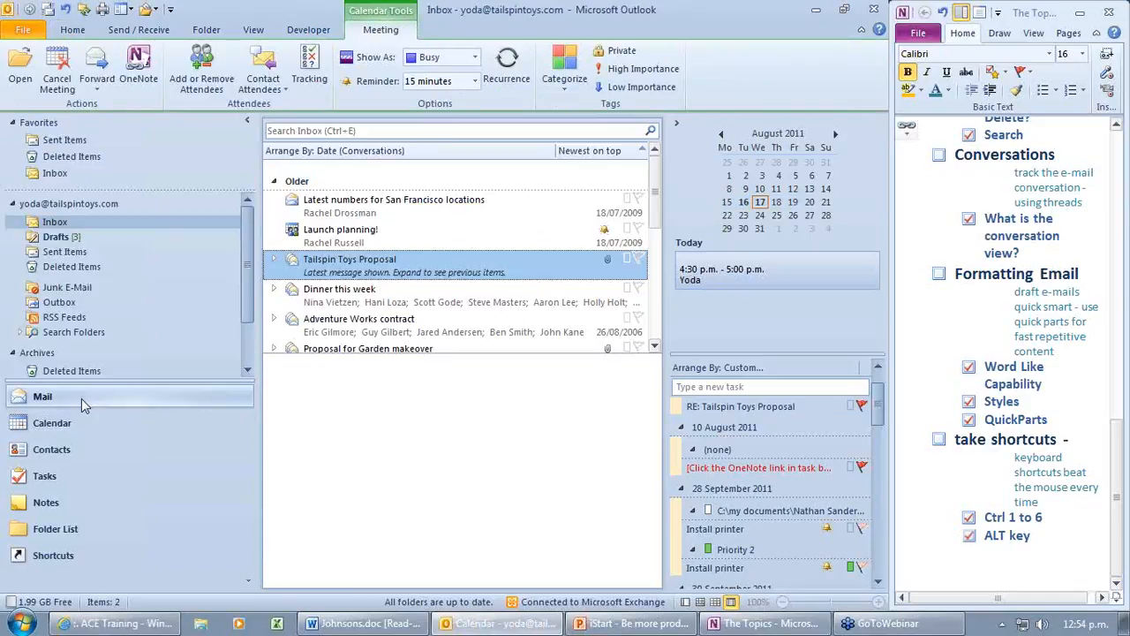
key(ctrl+n)
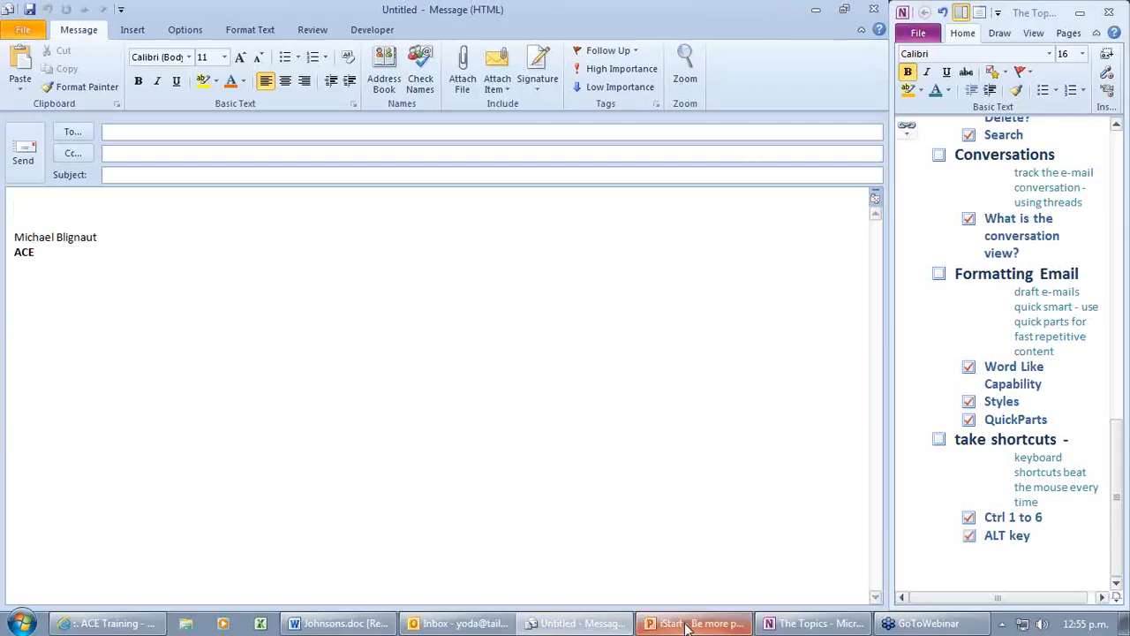
mouse_move(686, 625)
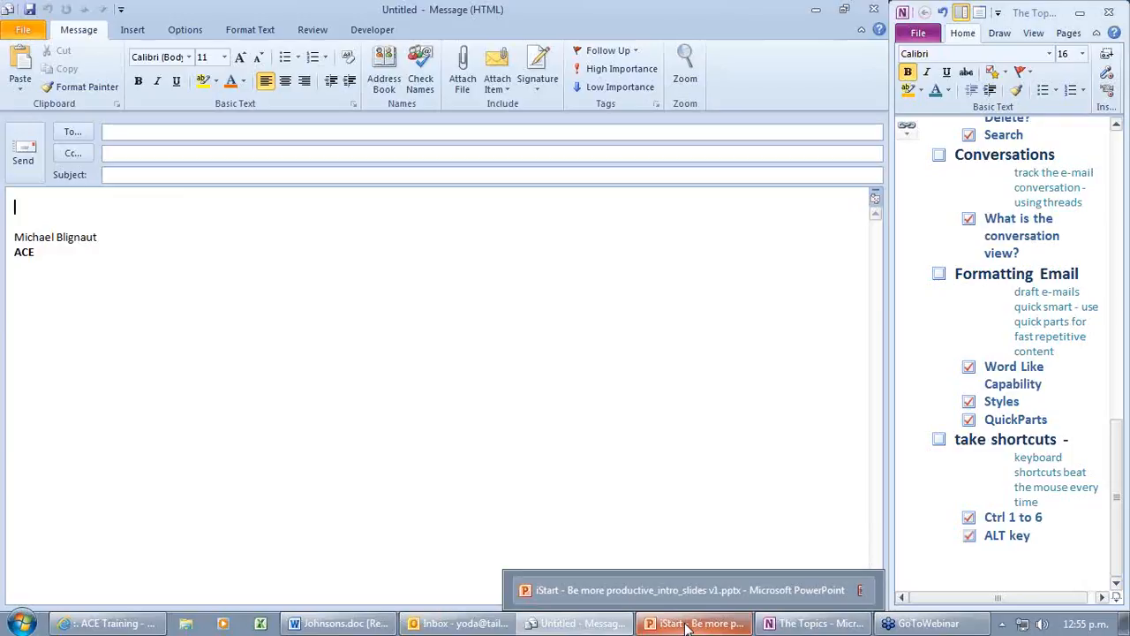
click(687, 625)
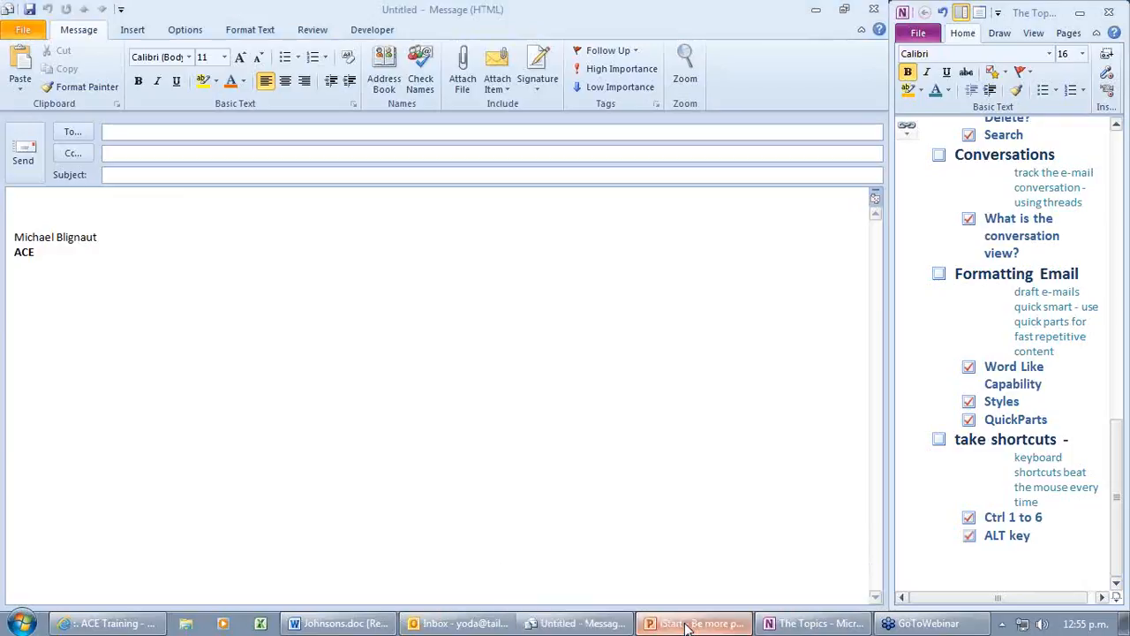